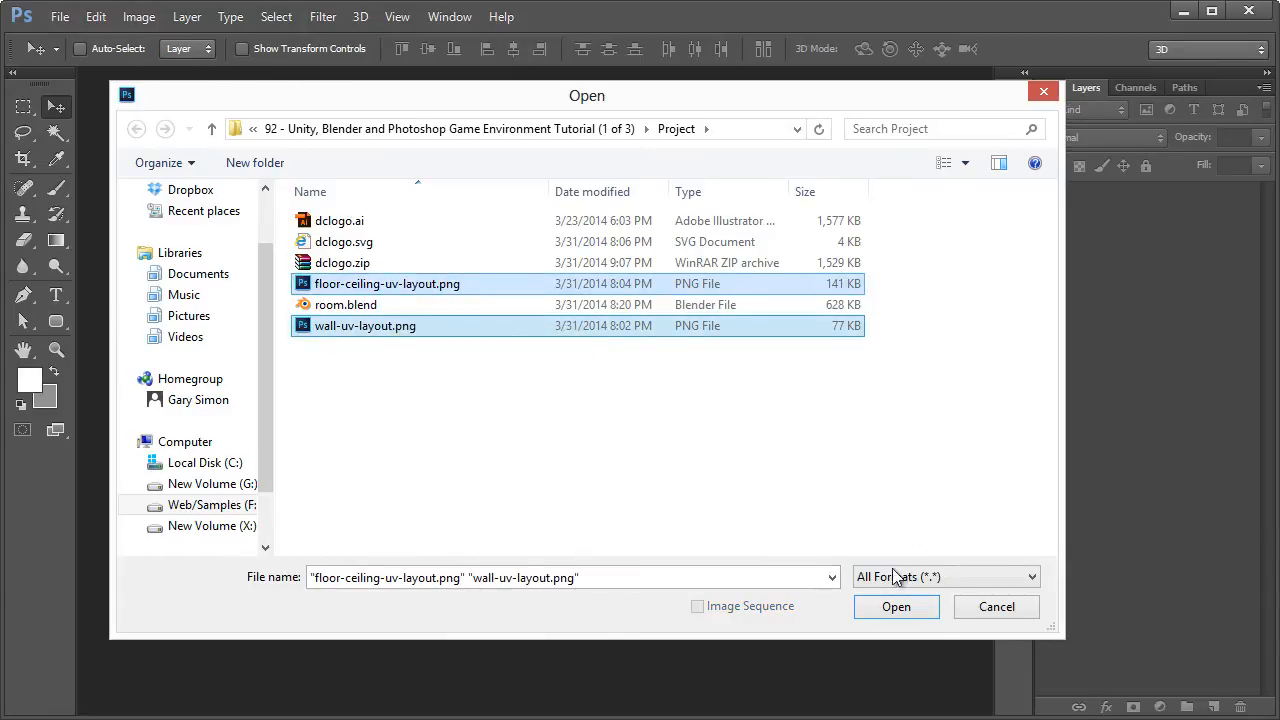
Step: Open floor-ceiling-uv-layout.png and wall-uv-layout.png together, and arrange wall-uv-layout.png as the first open document
{"action": "left_click", "coordinate": [898, 607]}
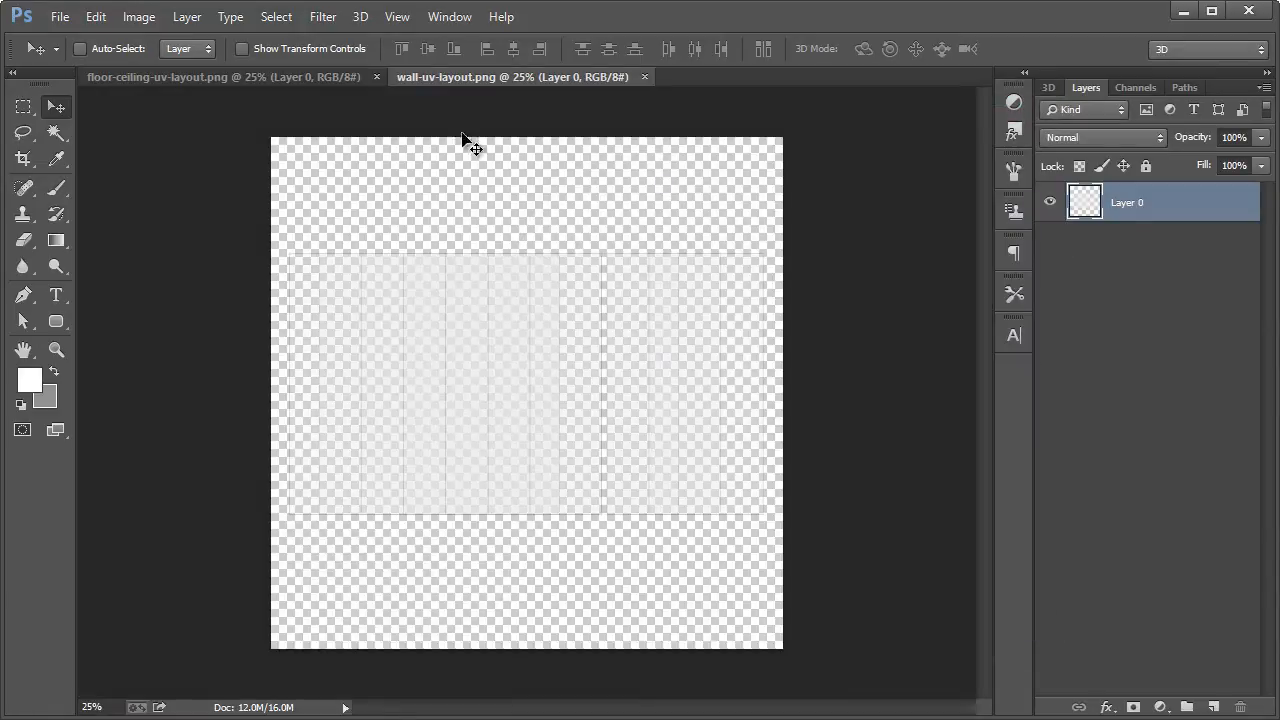
{"action": "left_click_drag", "start_coordinate": [449, 78], "coordinate": [94, 80]}
{"action": "left_click_drag", "start_coordinate": [430, 77], "coordinate": [116, 76]}
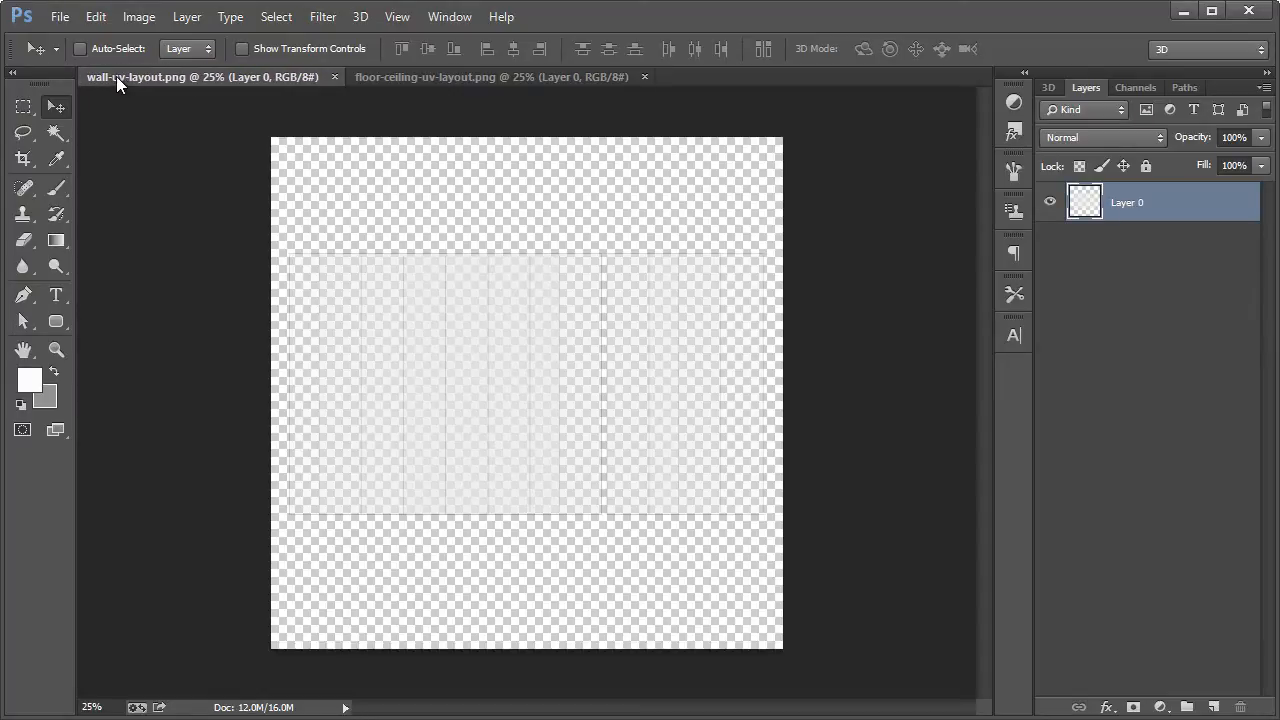
Step: Activate the Paint Bucket tool and rename the only layer in wall-uv-layout.png as UV
{"action": "left_click", "coordinate": [53, 240]}
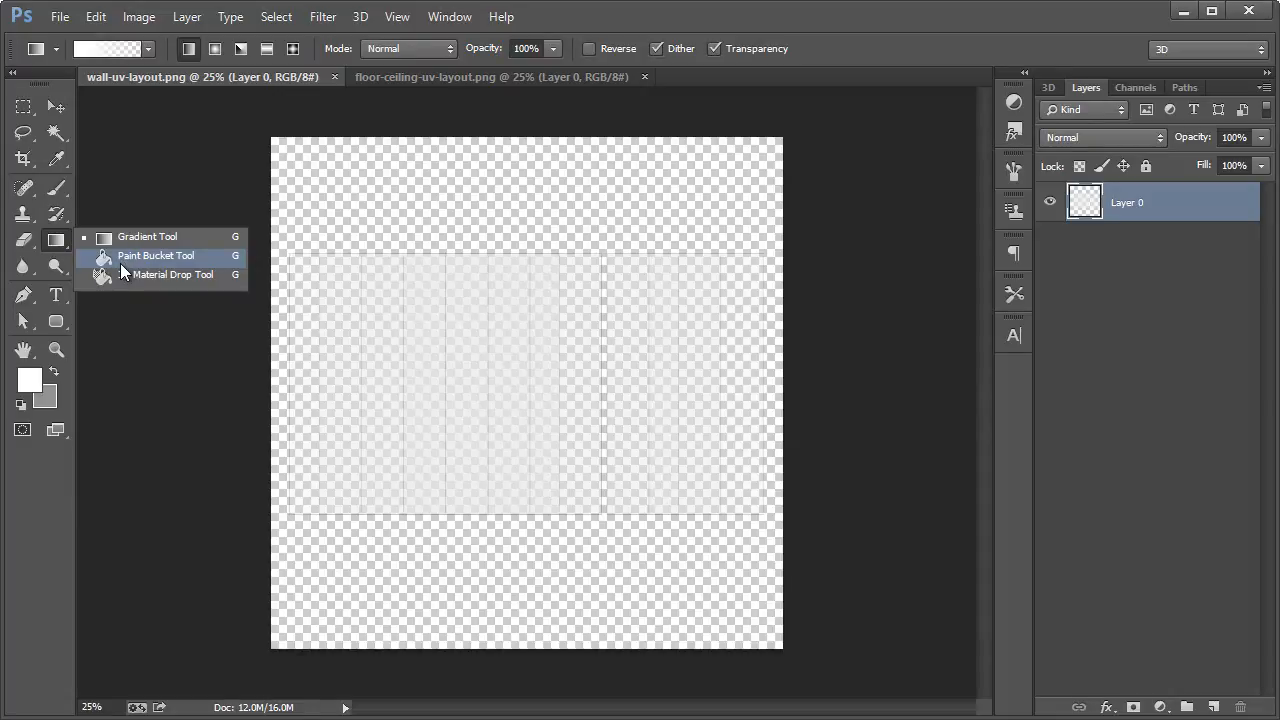
{"action": "left_click", "coordinate": [120, 262]}
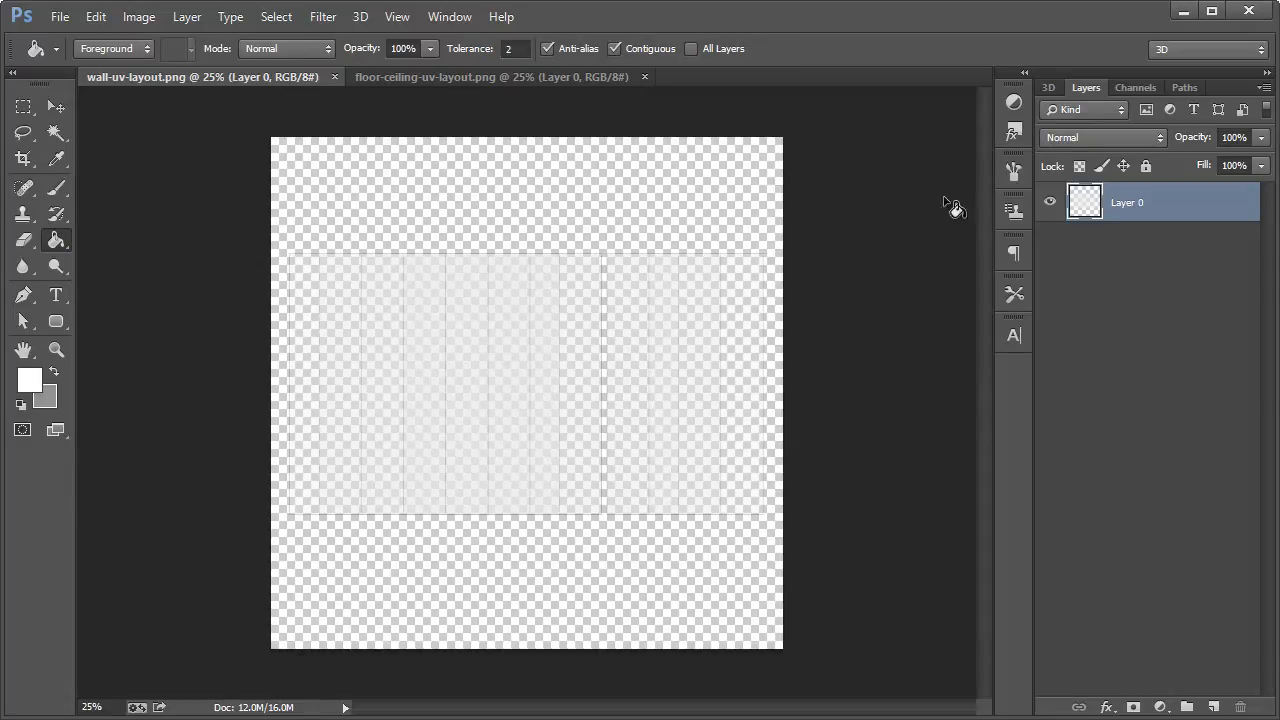
{"action": "double_click", "coordinate": [1130, 203]}
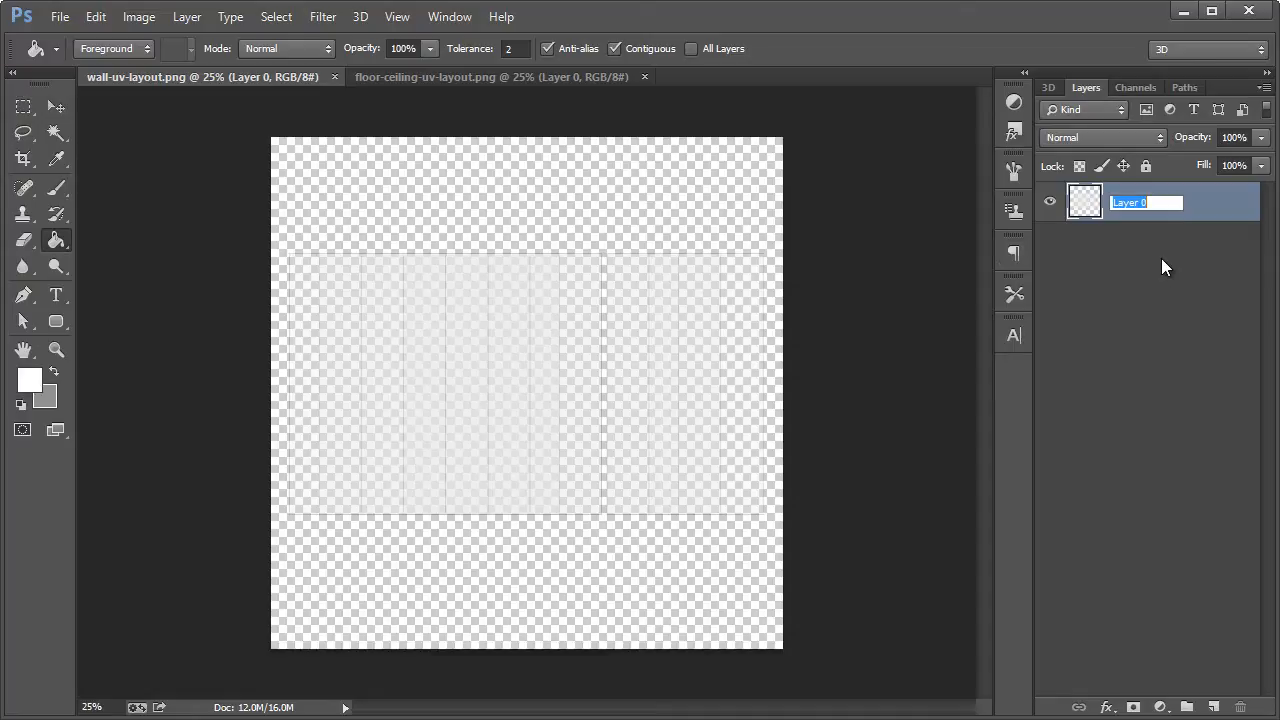
{"action": "type", "text": "UV"}
{"action": "key", "text": "Return"}
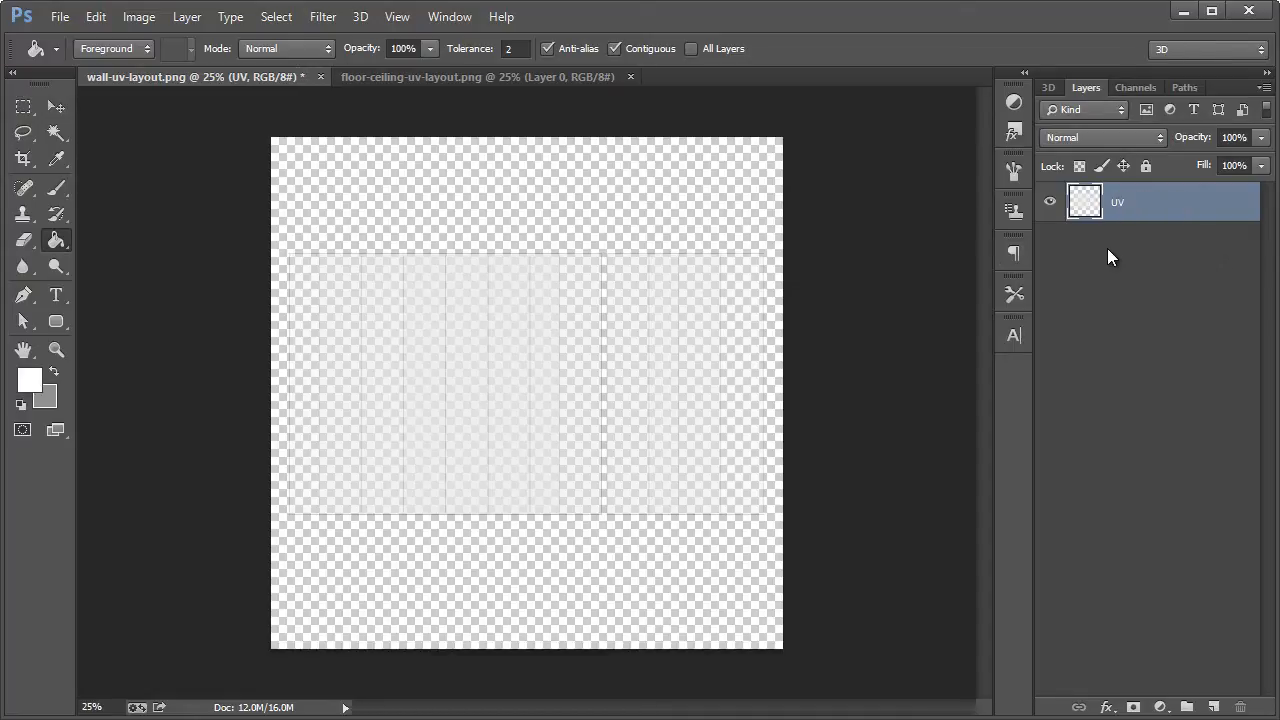
{"action": "key", "text": "ctrl+shift+n"}
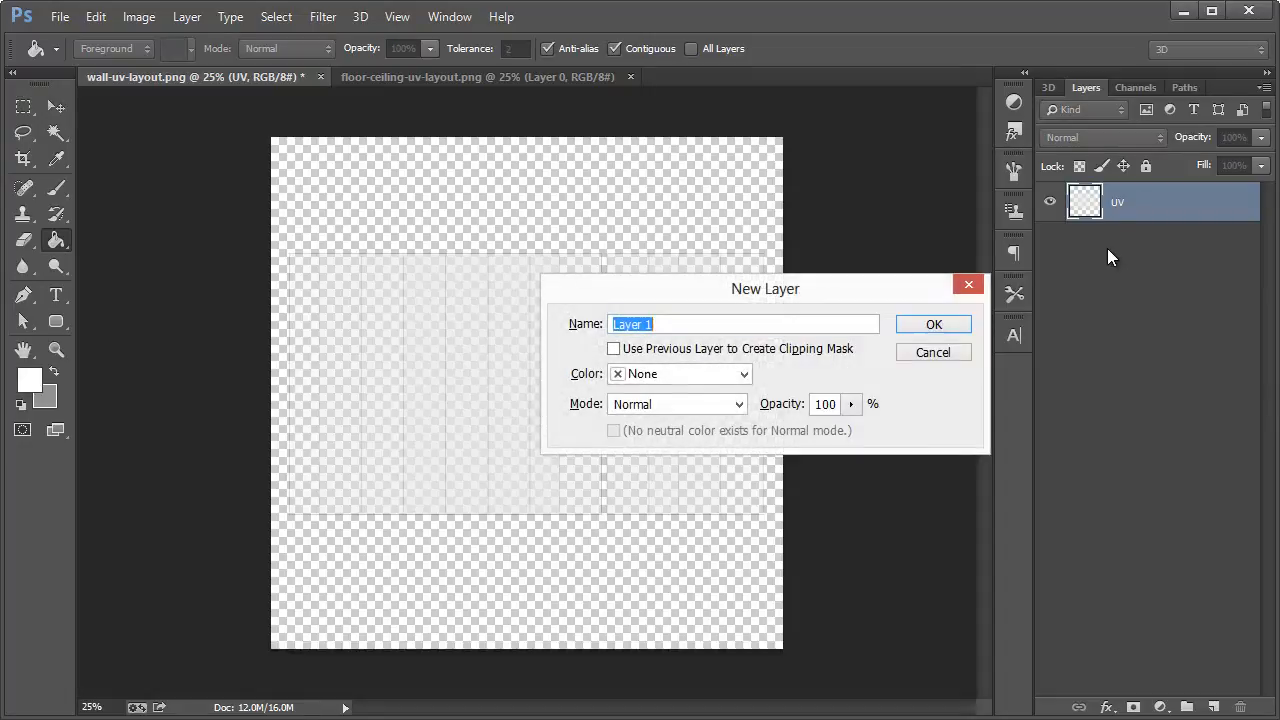
{"action": "left_click", "coordinate": [933, 356]}
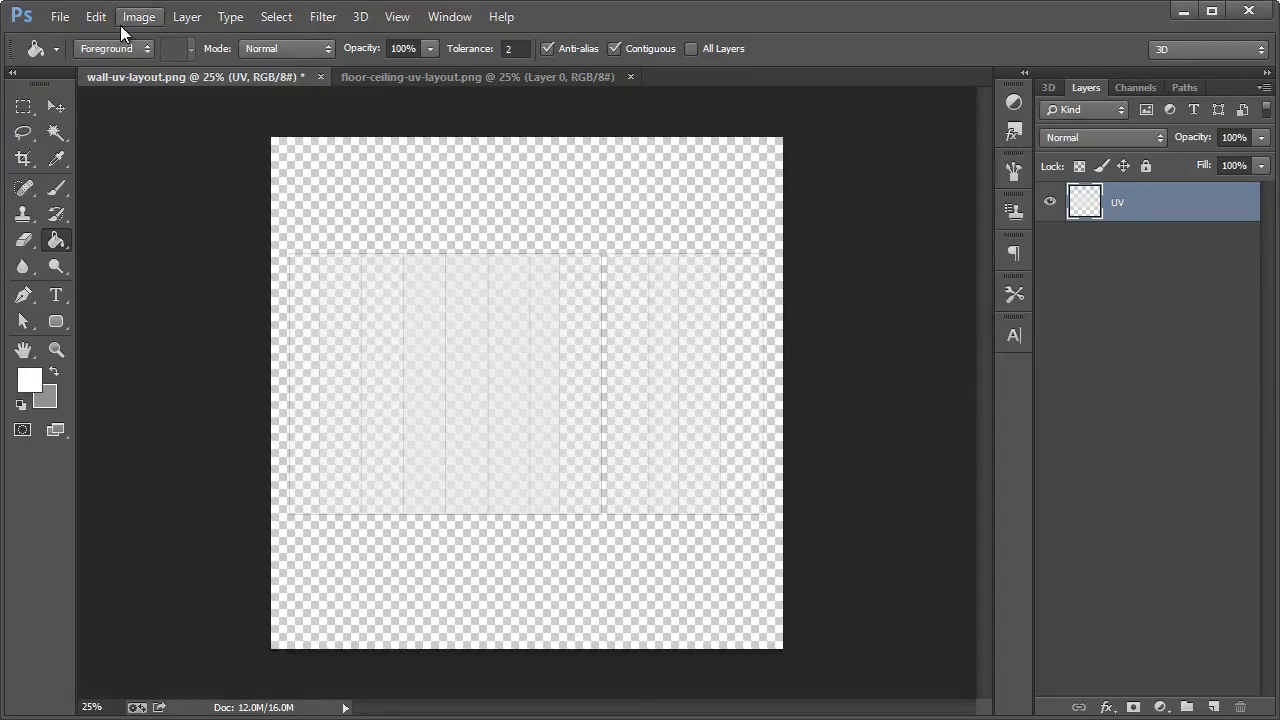
{"action": "left_click", "coordinate": [60, 17]}
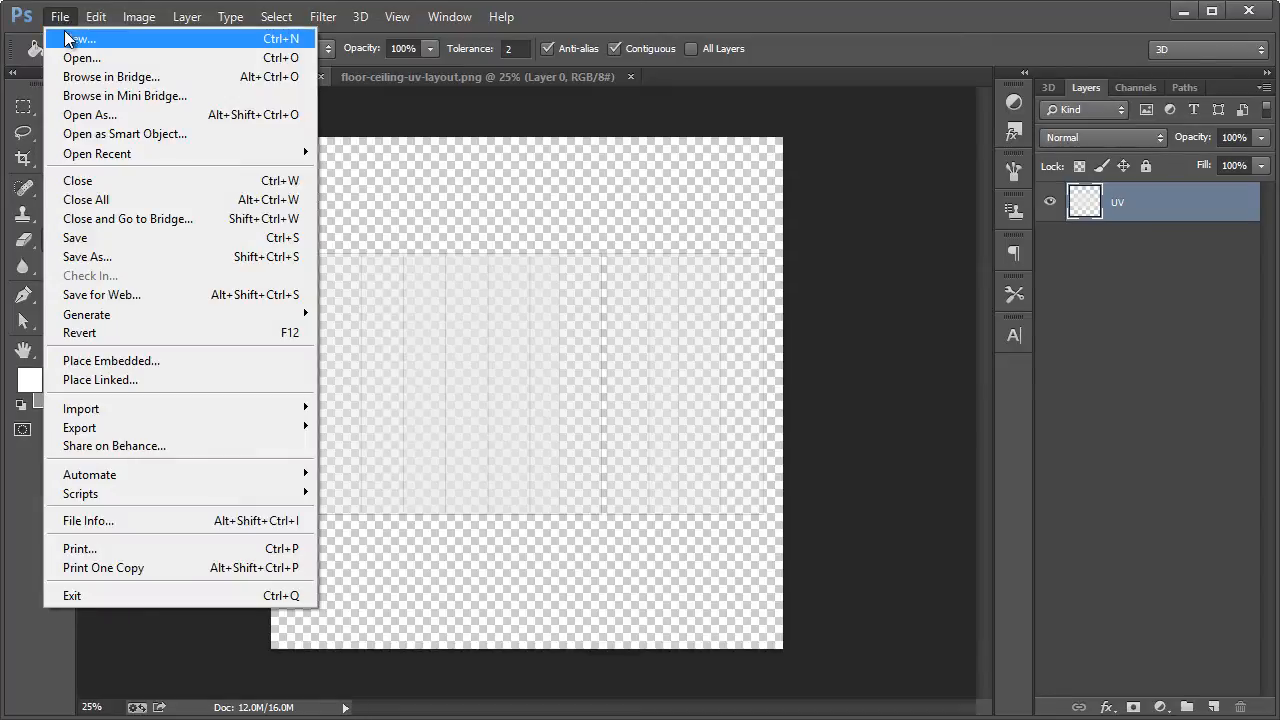
{"action": "left_click", "coordinate": [80, 37]}
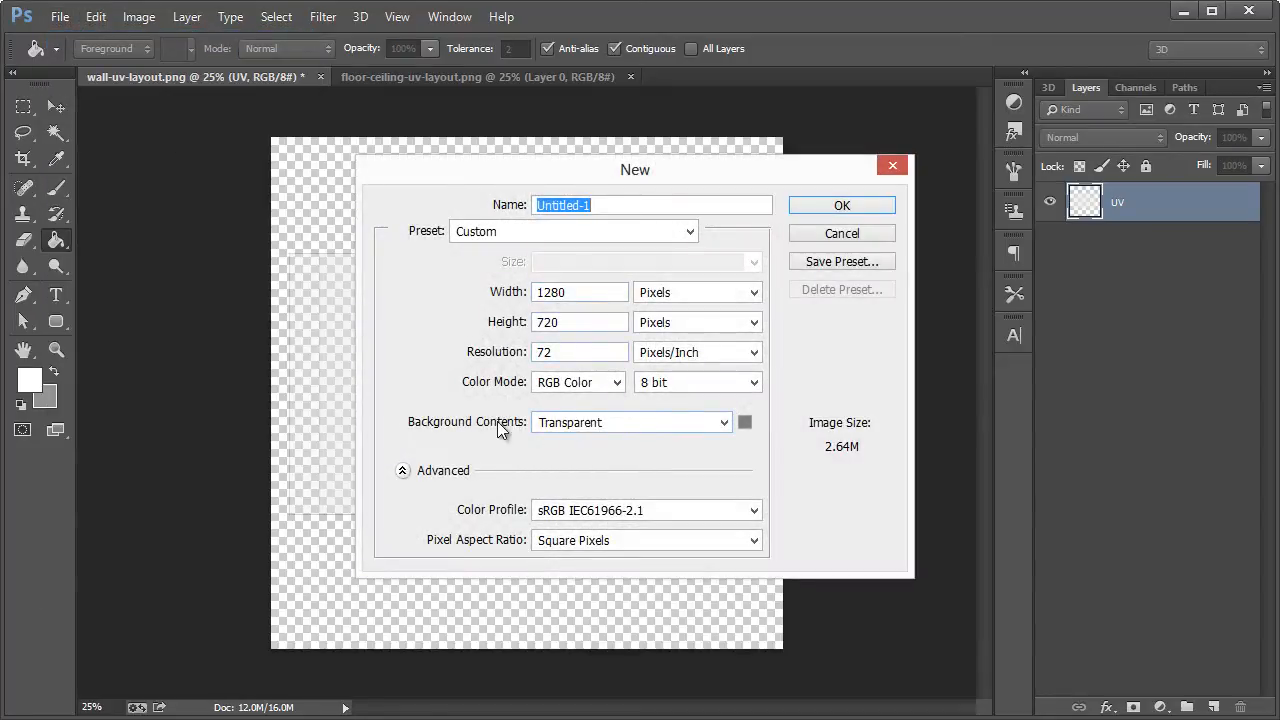
{"action": "left_click", "coordinate": [598, 430]}
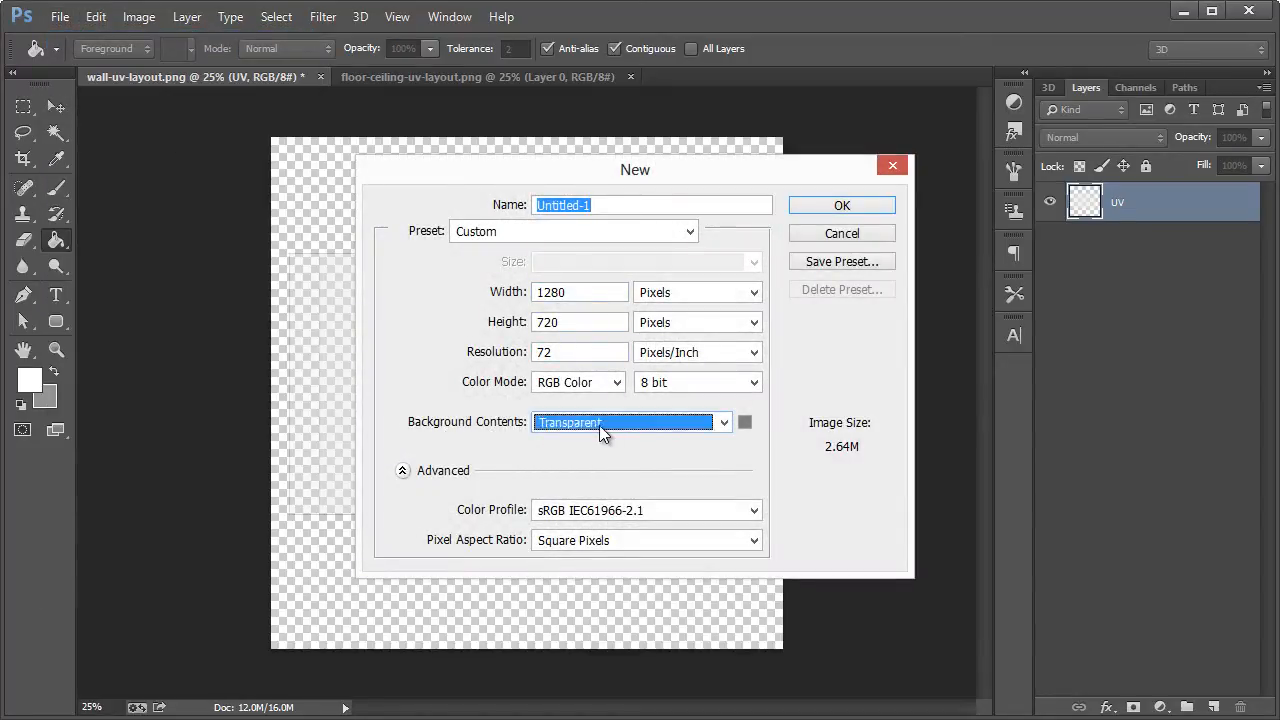
{"action": "left_click", "coordinate": [606, 432]}
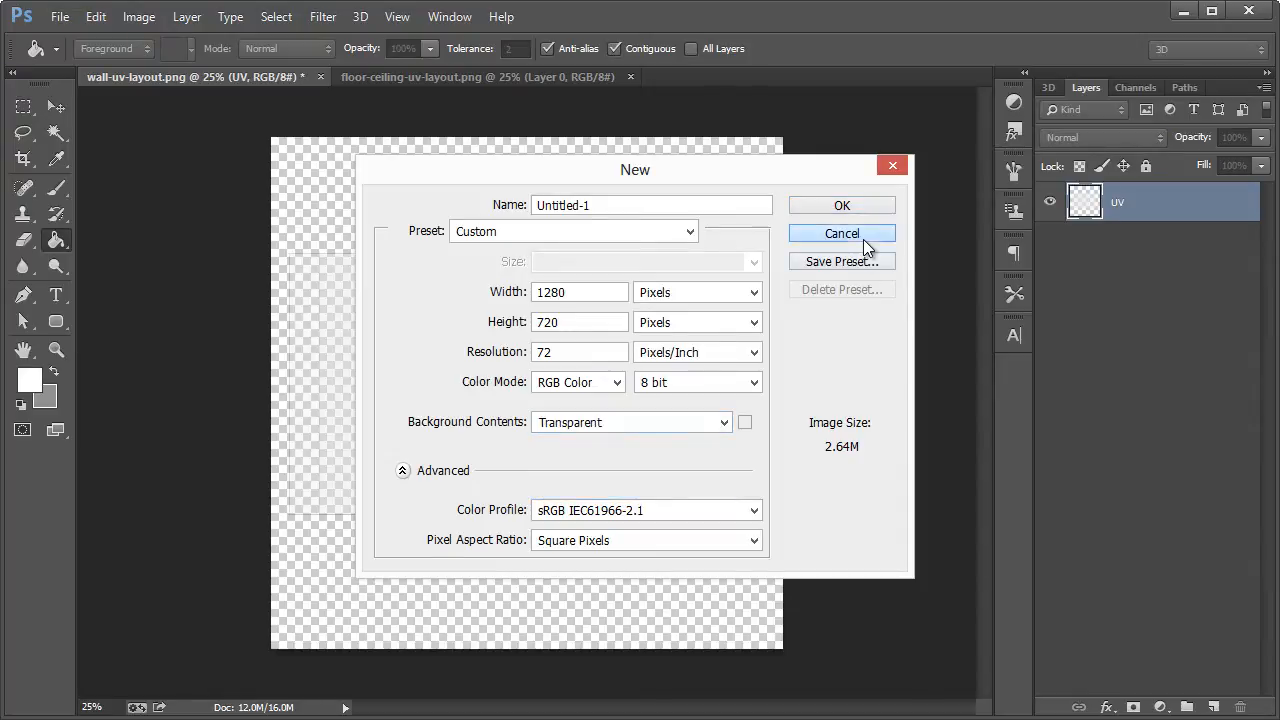
{"action": "left_click", "coordinate": [862, 238]}
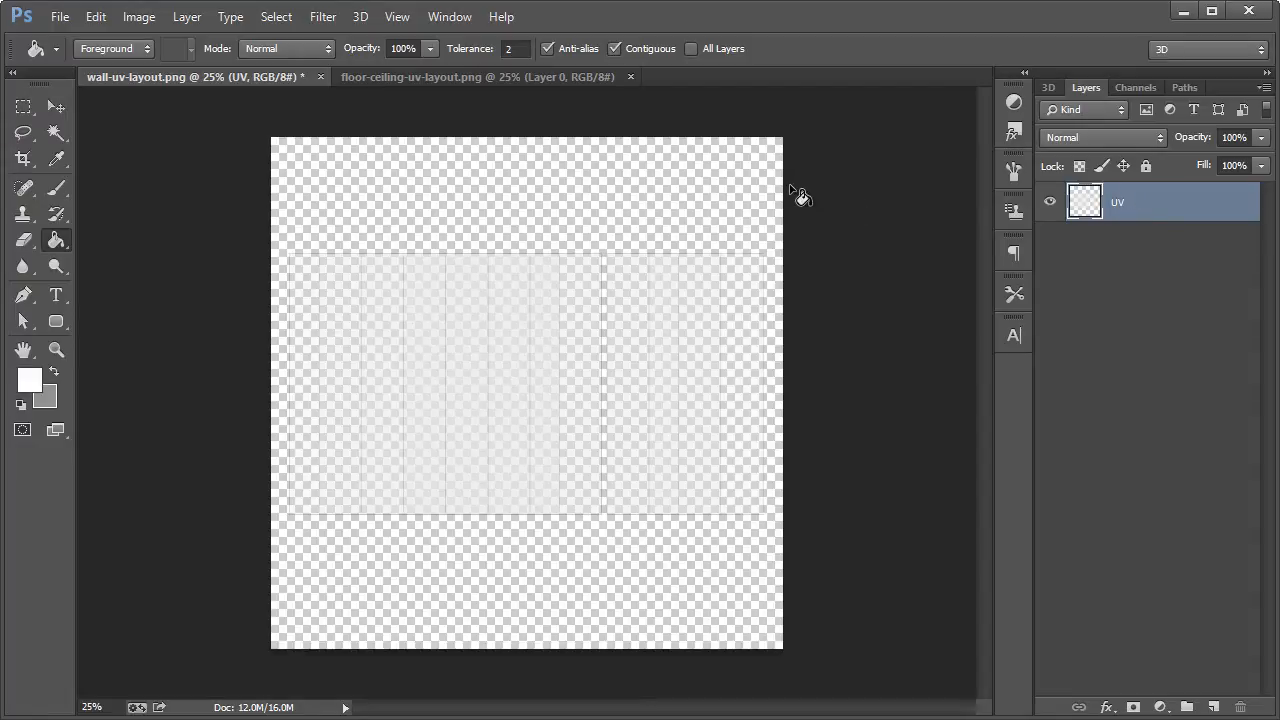
Step: Create a new layer named background beneath the UV layer
{"action": "key", "text": "ctrl+shift+n"}
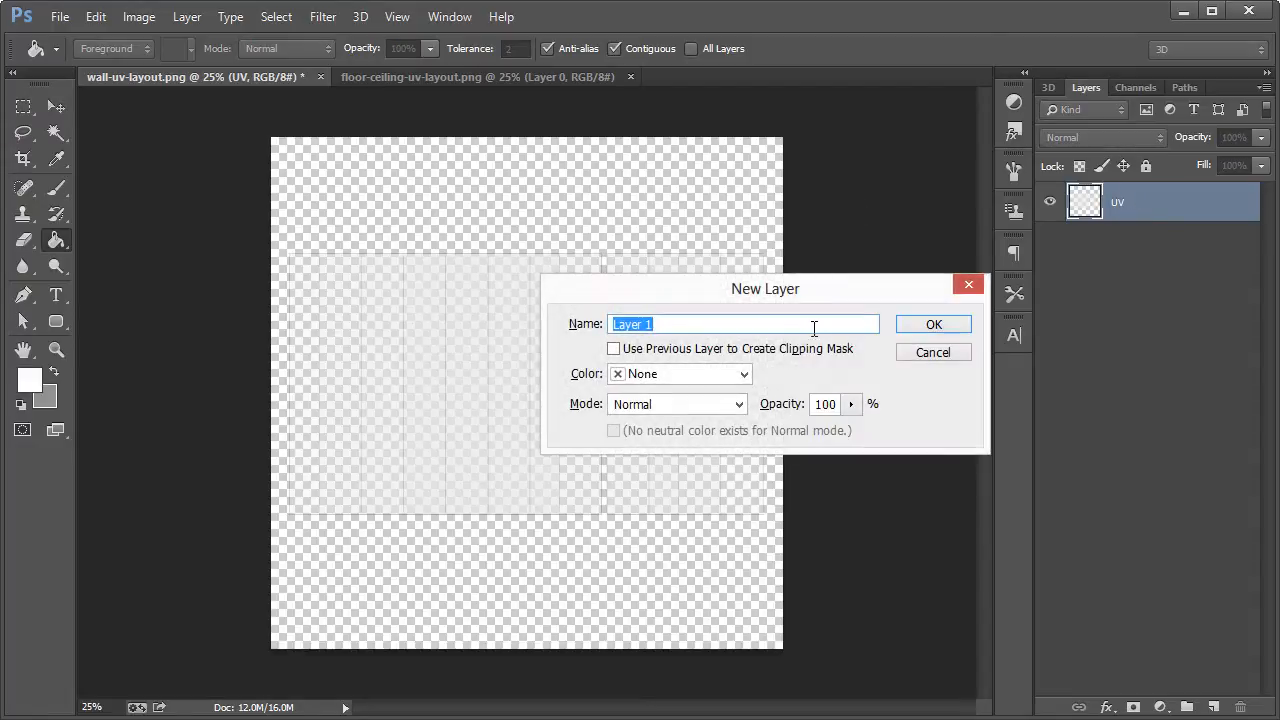
{"action": "type", "text": "backgrou"}
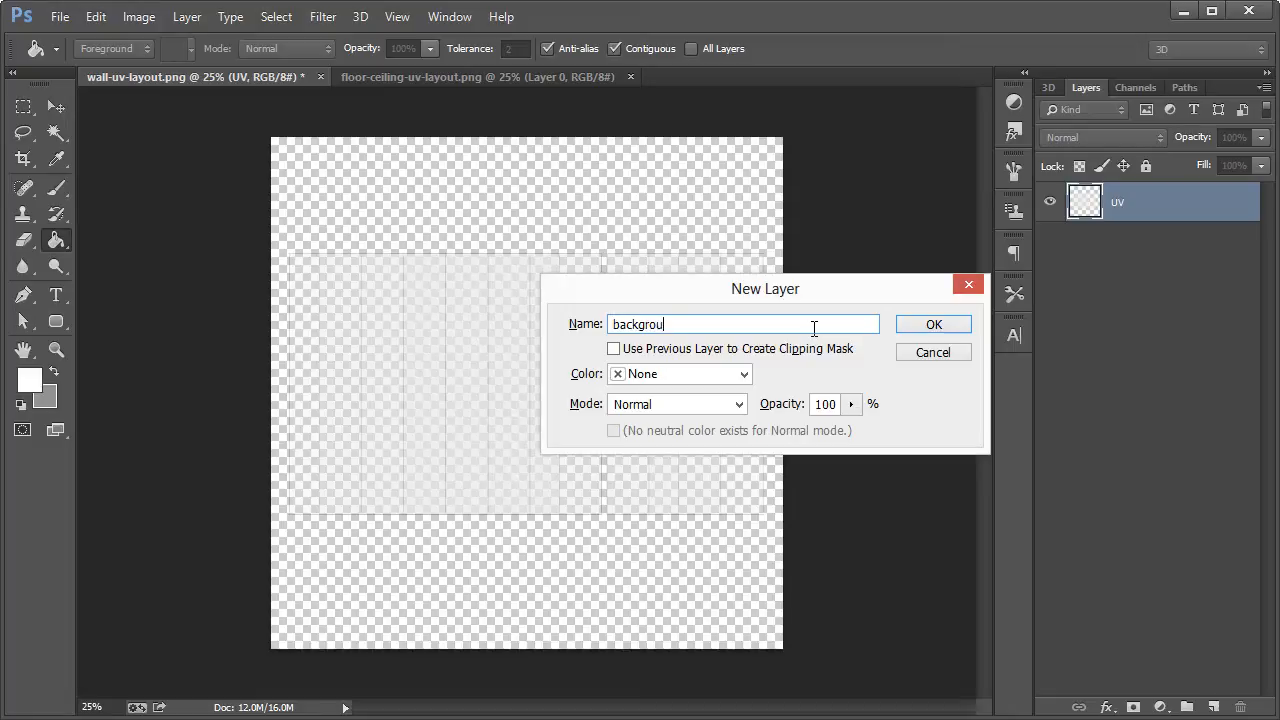
{"action": "type", "text": "nd"}
{"action": "key", "text": "Return"}
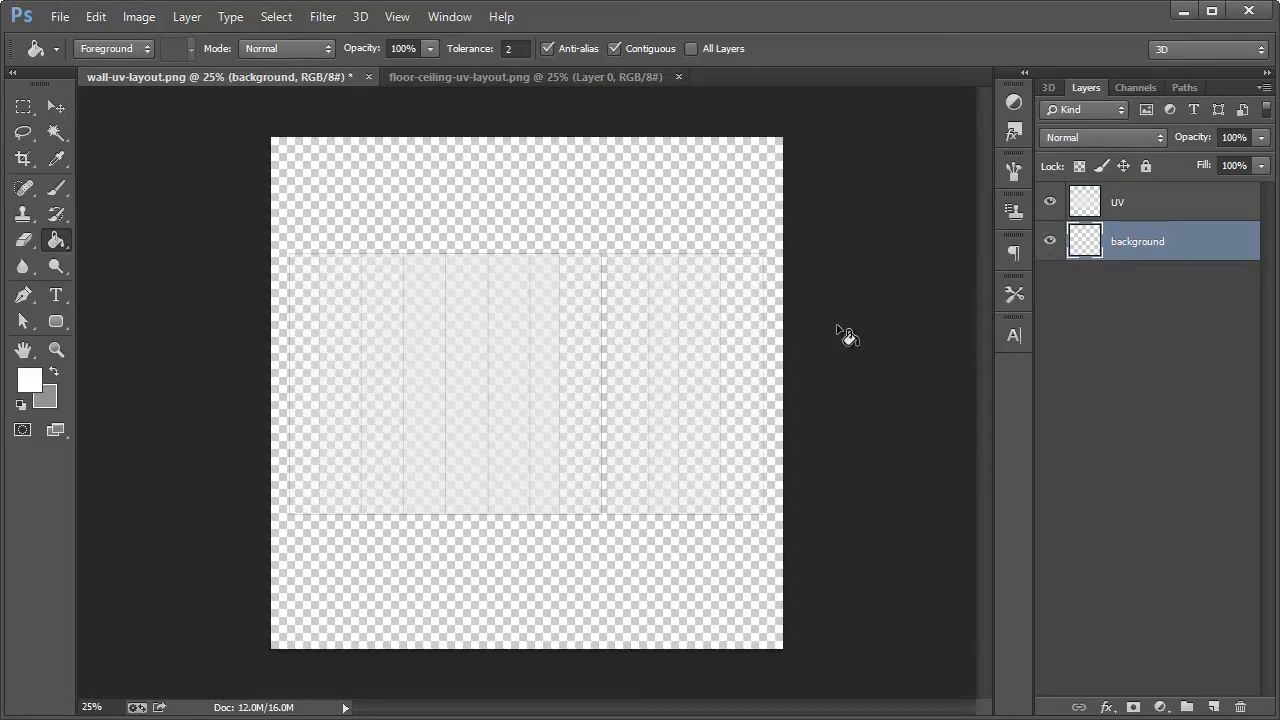
Step: Fill the background layer with the gray foreground color 929292, and select the UV layer with the Move tool active
{"action": "left_click", "coordinate": [54, 371]}
{"action": "left_click", "coordinate": [30, 380]}
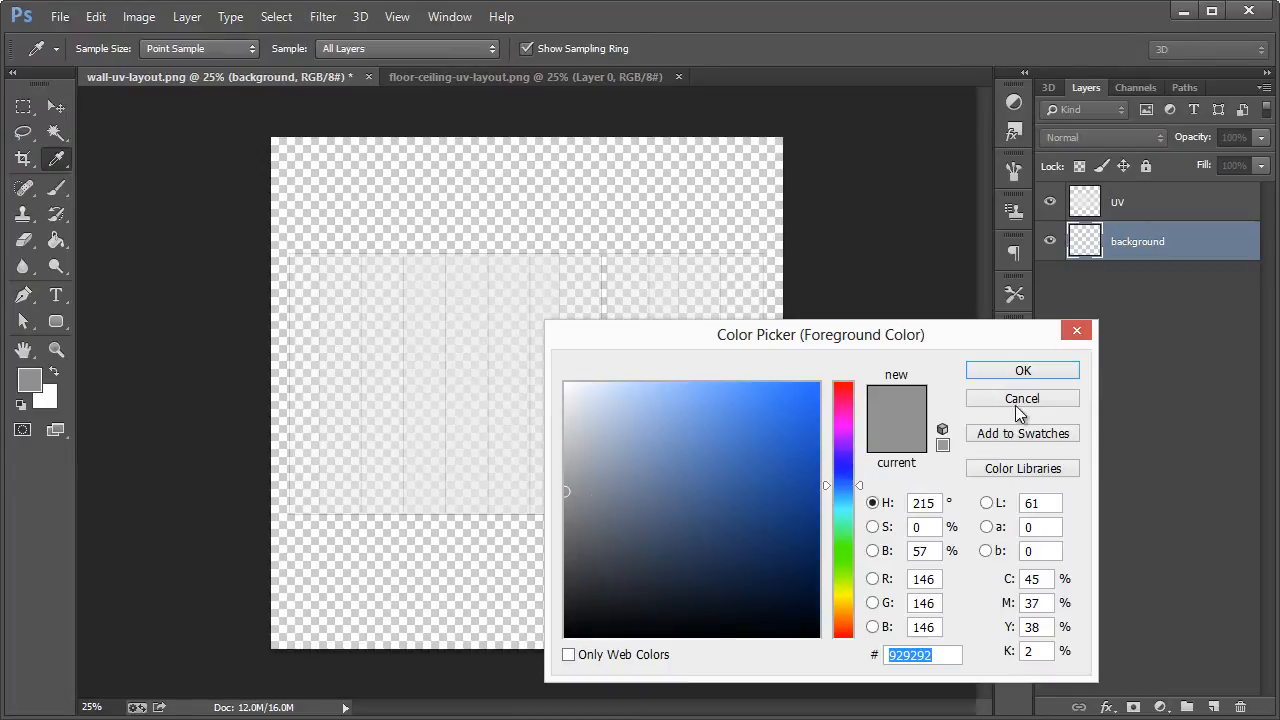
{"action": "left_click", "coordinate": [1022, 371]}
{"action": "key", "text": "g"}
{"action": "left_click", "coordinate": [448, 230]}
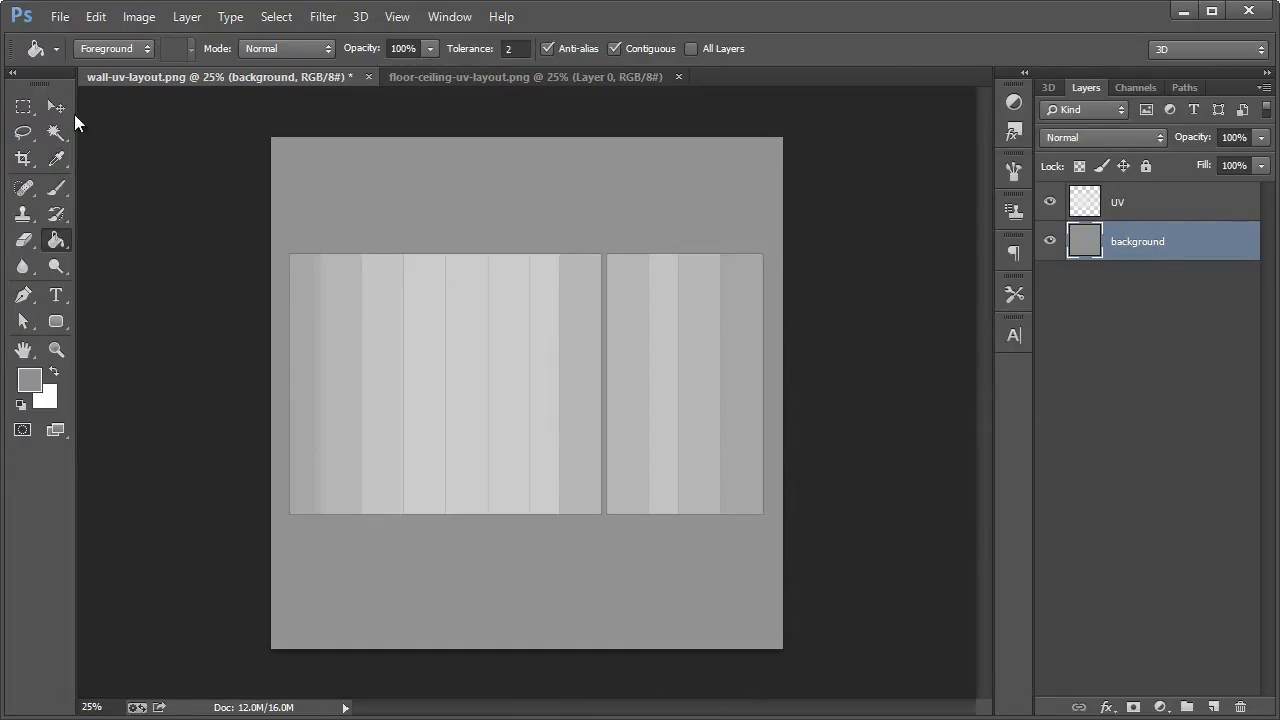
{"action": "left_click", "coordinate": [58, 108]}
{"action": "left_click", "coordinate": [1144, 206]}
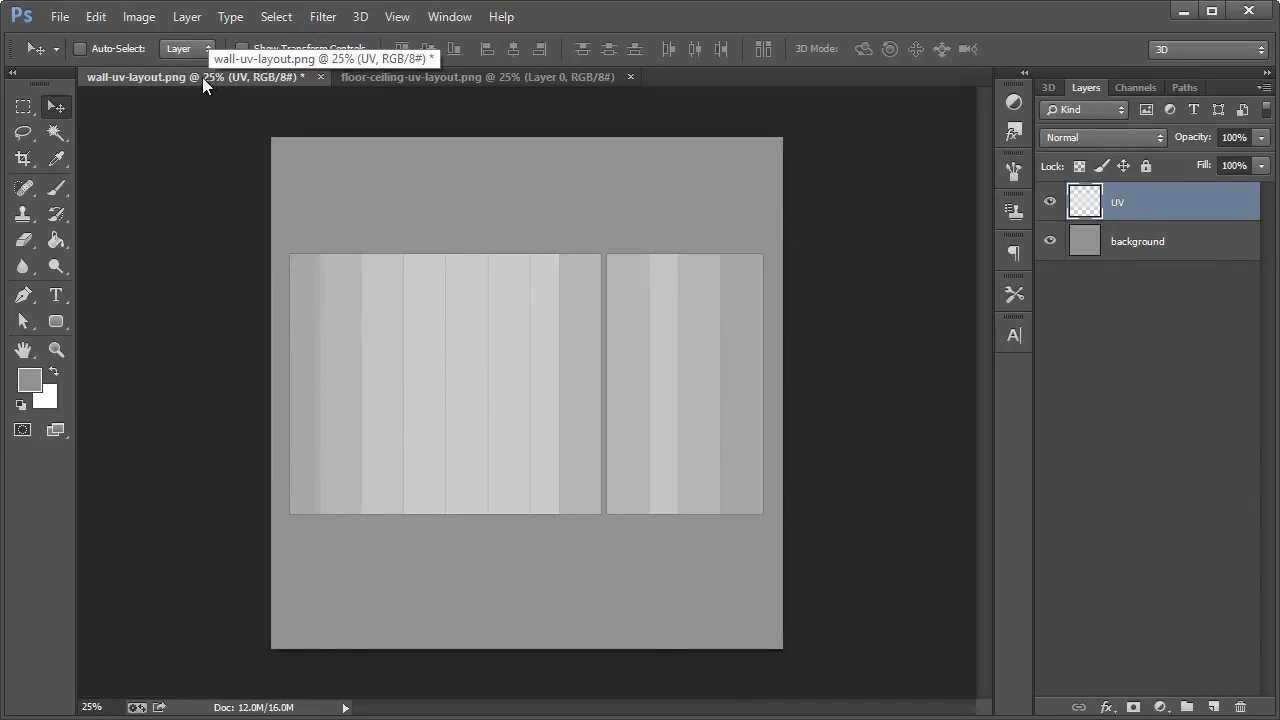
Step: Examine the panel divisions of the wall UV layout up close at 100%, and return to the full canvas with the Move tool
{"action": "left_click", "coordinate": [56, 349]}
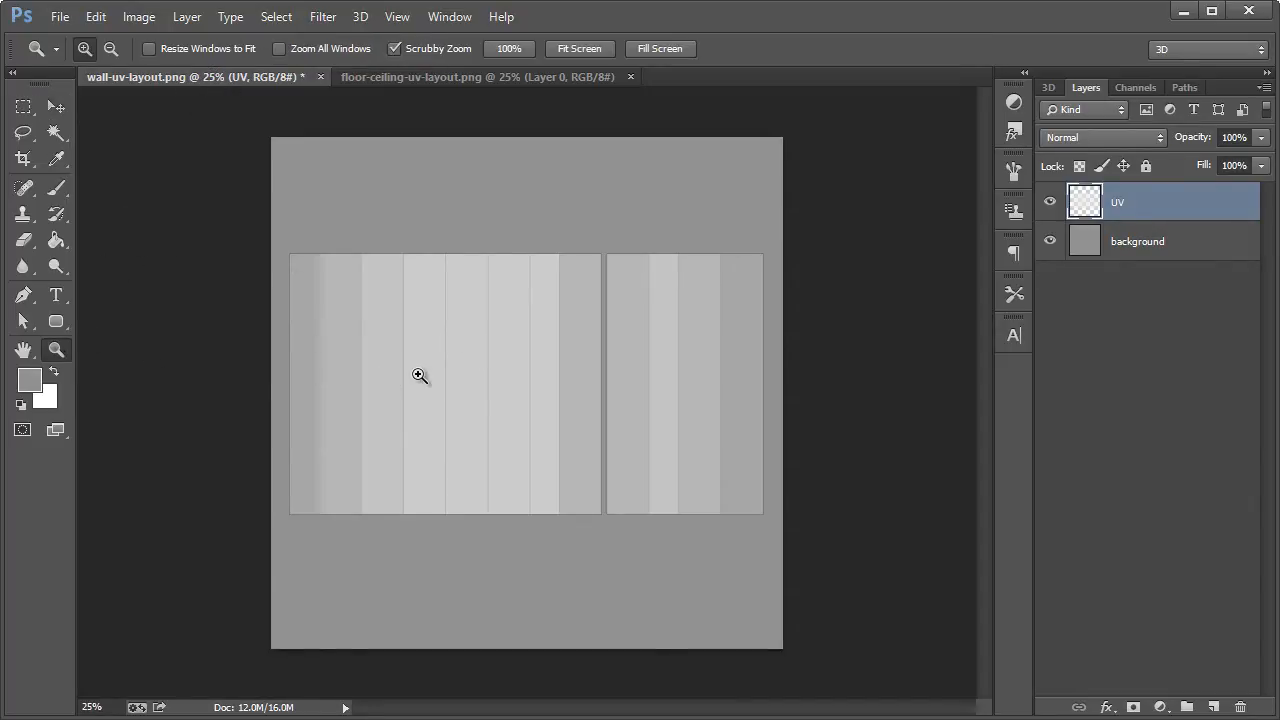
{"action": "left_click", "coordinate": [417, 374]}
{"action": "left_click", "coordinate": [497, 354]}
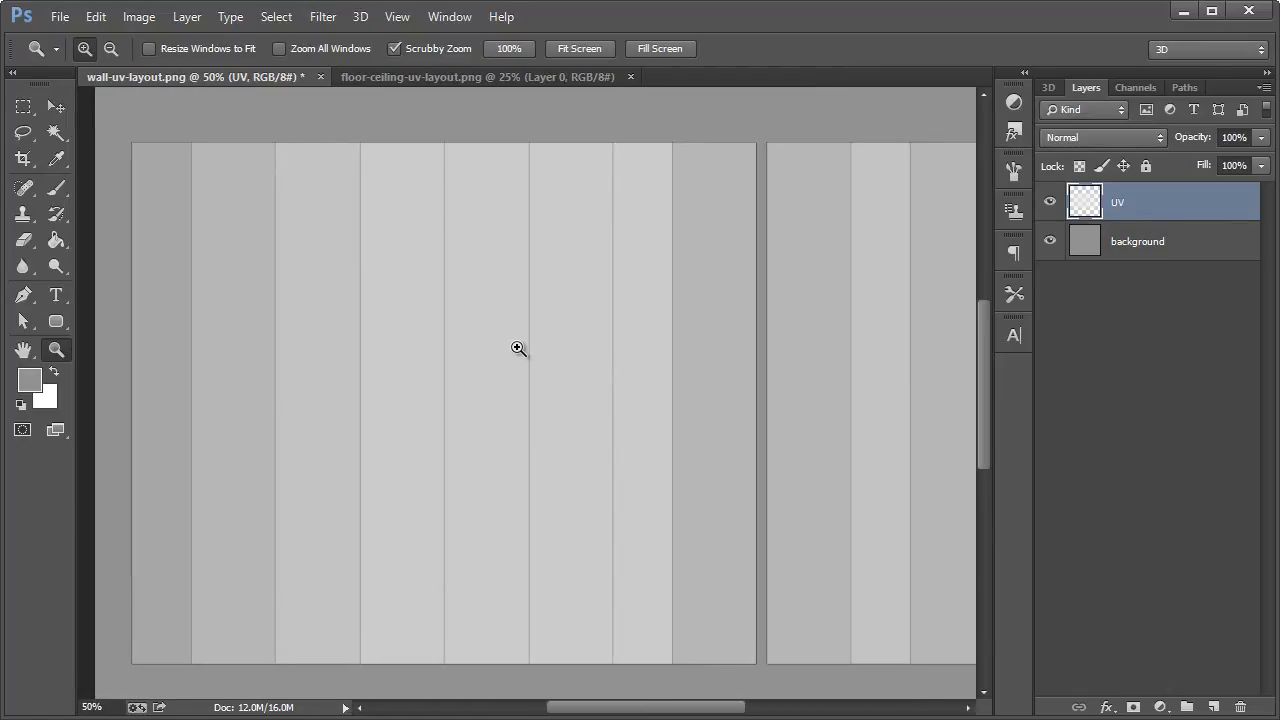
{"action": "left_click", "coordinate": [517, 349]}
{"action": "left_click", "coordinate": [517, 349]}
{"action": "right_click", "coordinate": [518, 350]}
{"action": "left_click", "coordinate": [558, 383]}
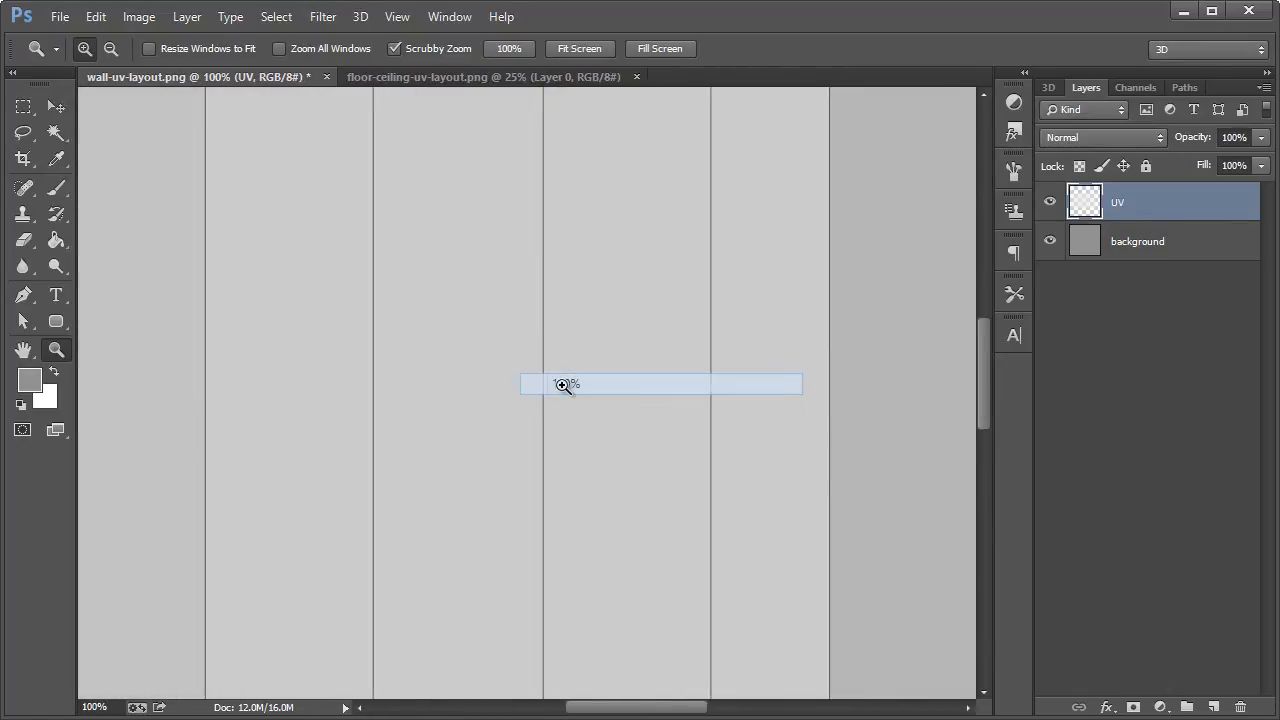
{"action": "right_click", "coordinate": [564, 388]}
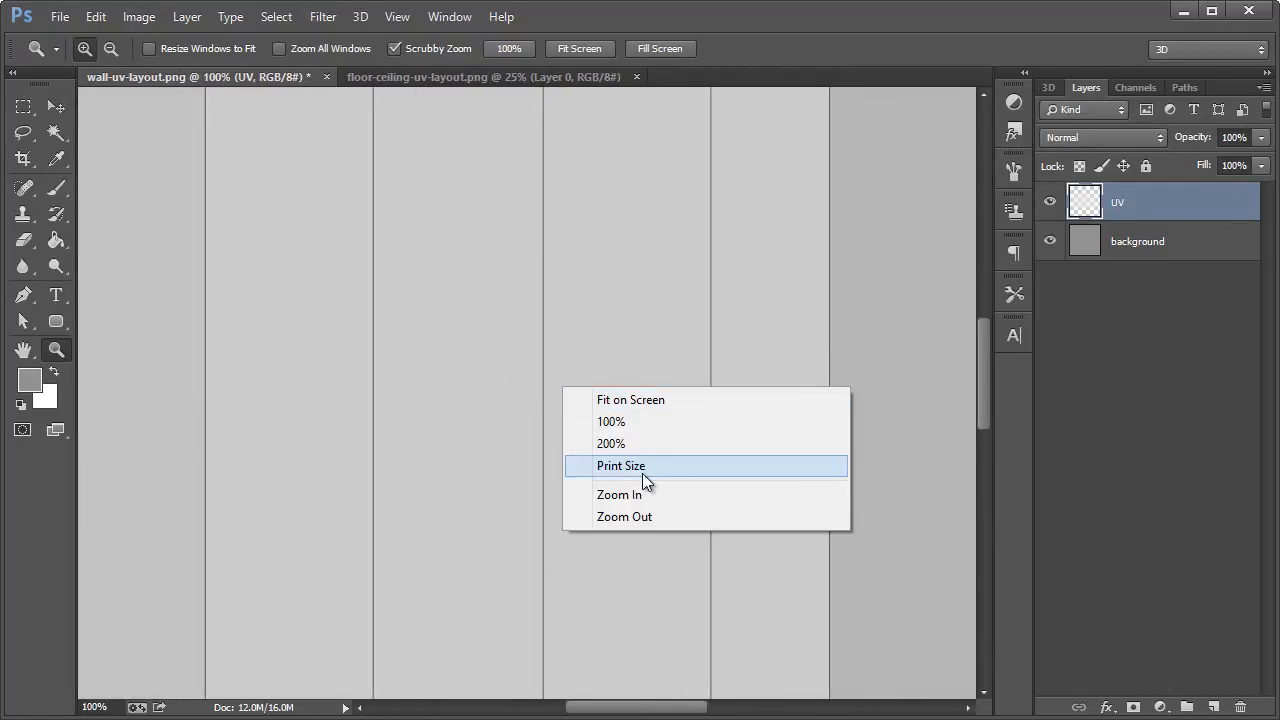
{"action": "left_click", "coordinate": [624, 402]}
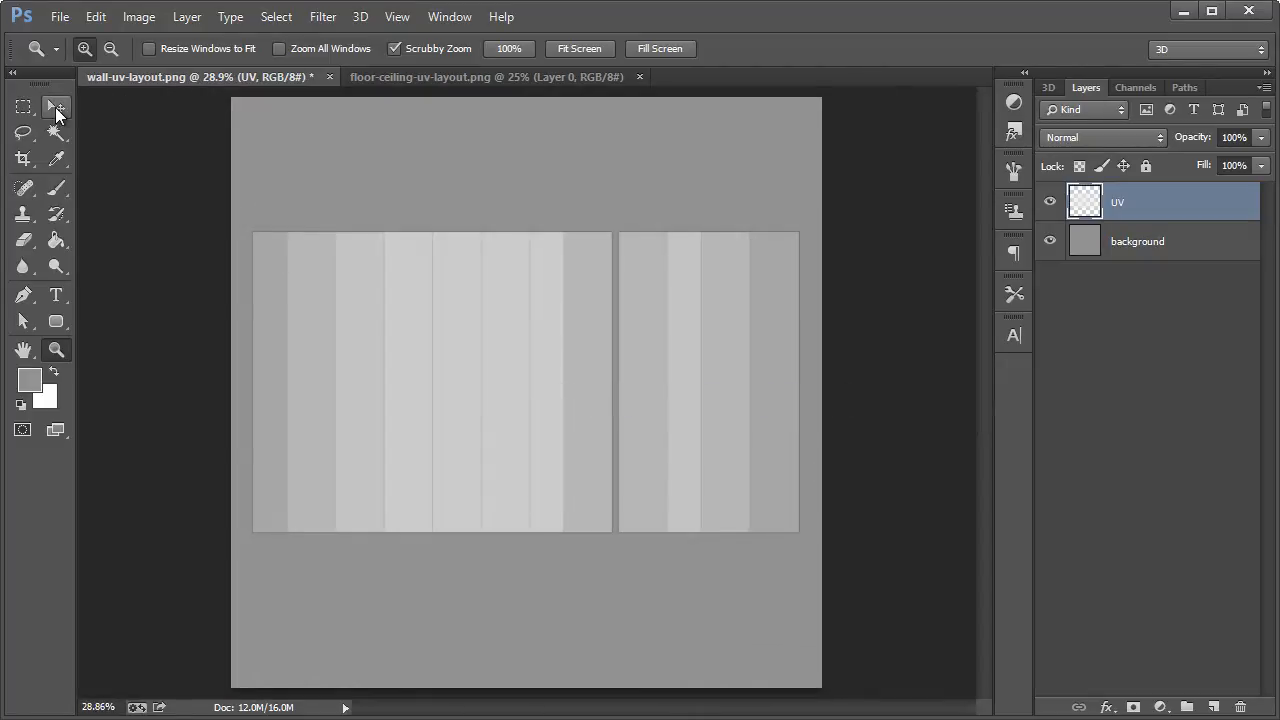
{"action": "left_click", "coordinate": [55, 107]}
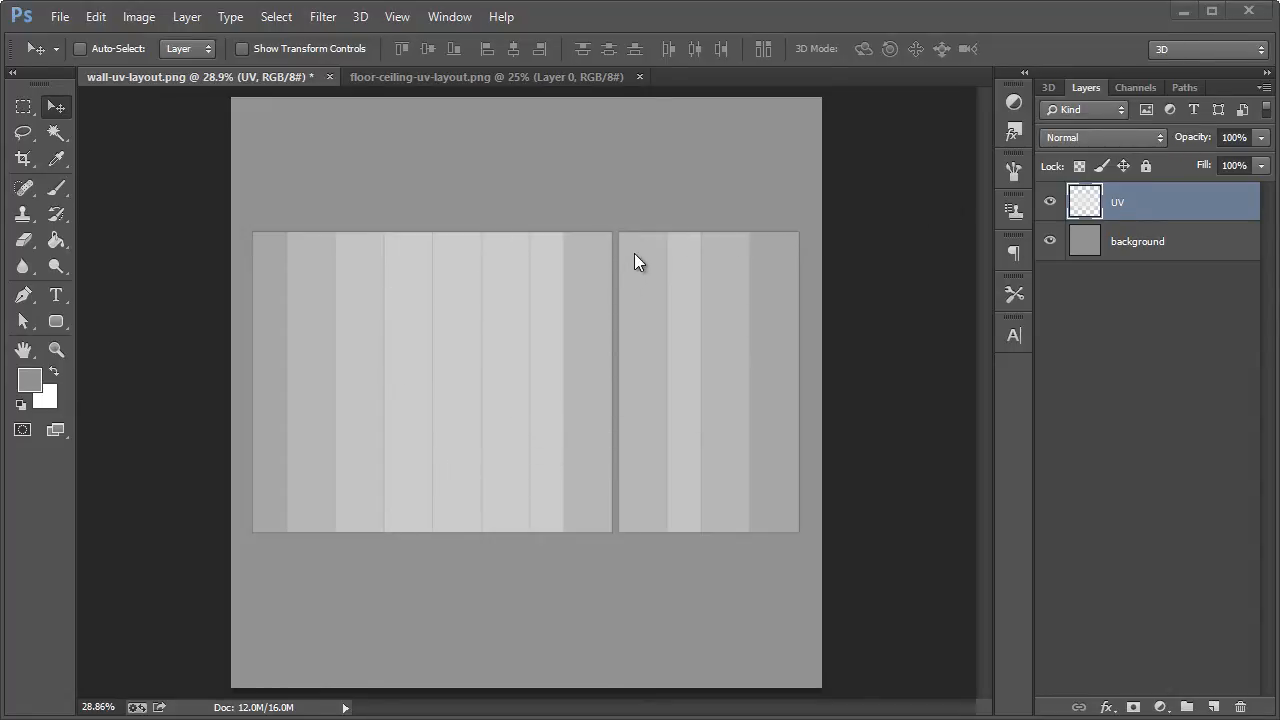
Step: Switch to the CG Textures site in Chrome, open the Metal category and look through its sub-categories
{"action": "mouse_move", "coordinate": [92, 719]}
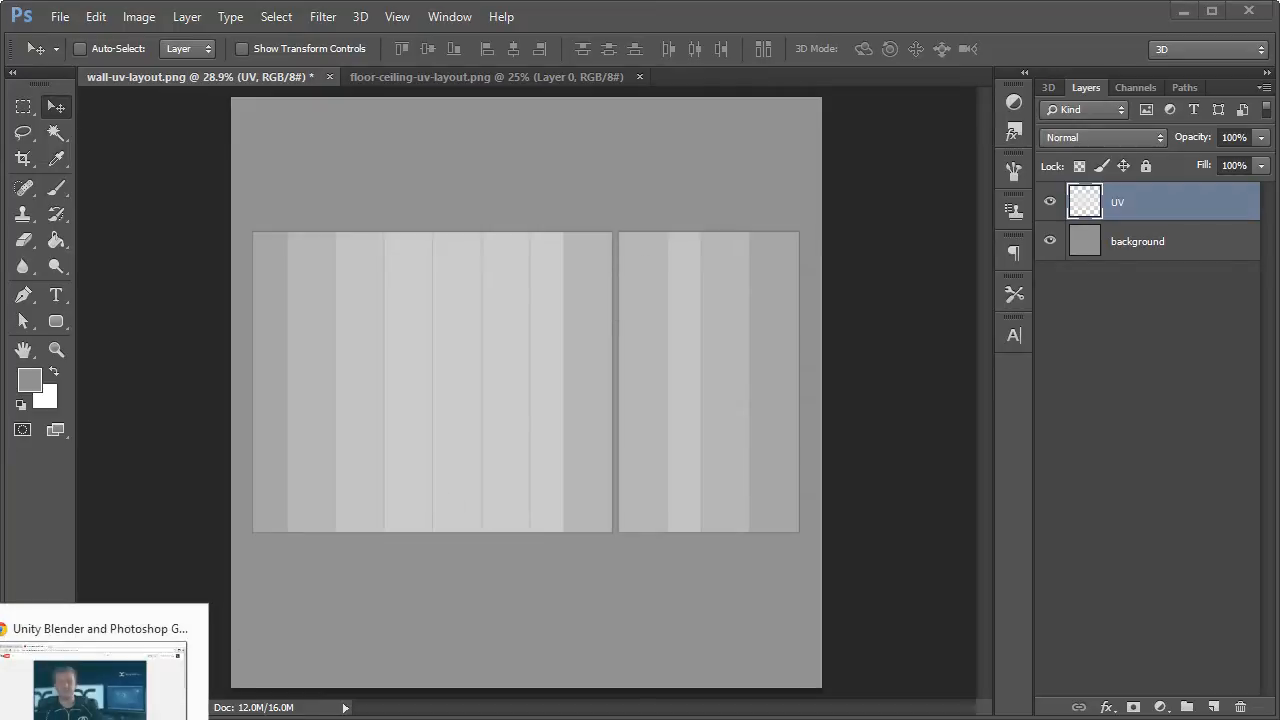
{"action": "left_click", "coordinate": [95, 685]}
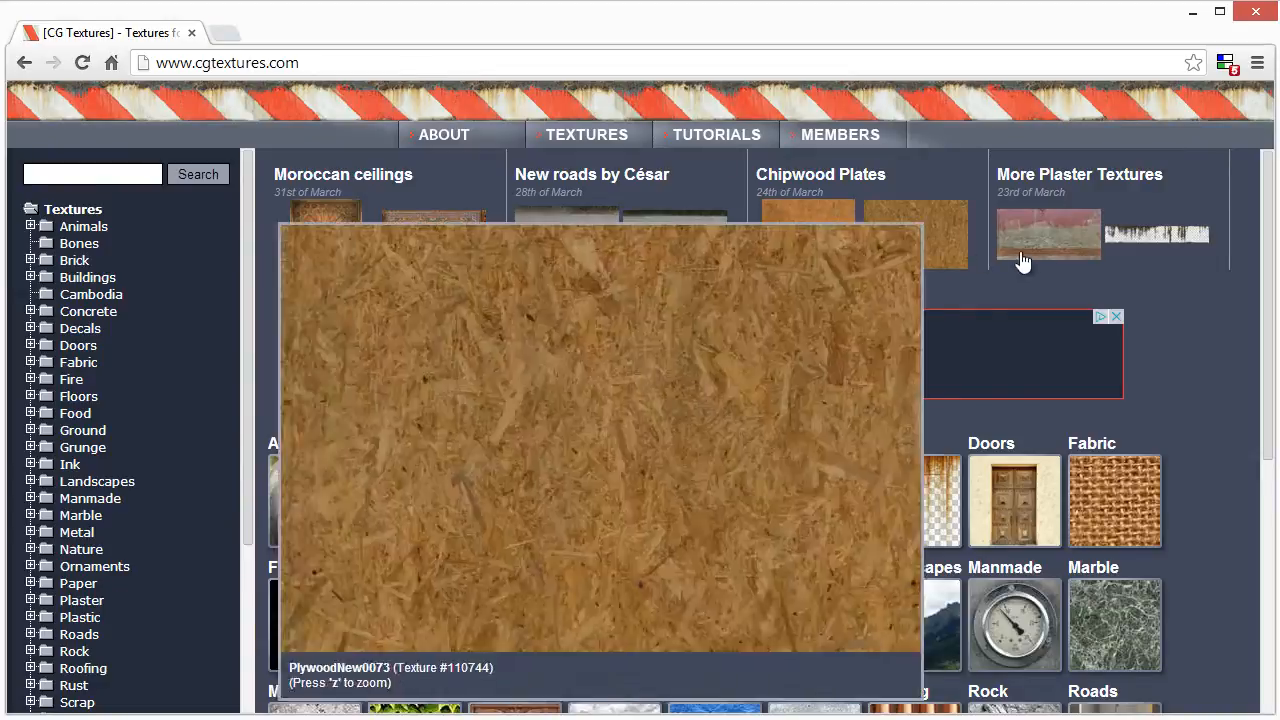
{"action": "scroll", "coordinate": [1214, 425], "scroll_direction": "down", "scroll_amount": 3}
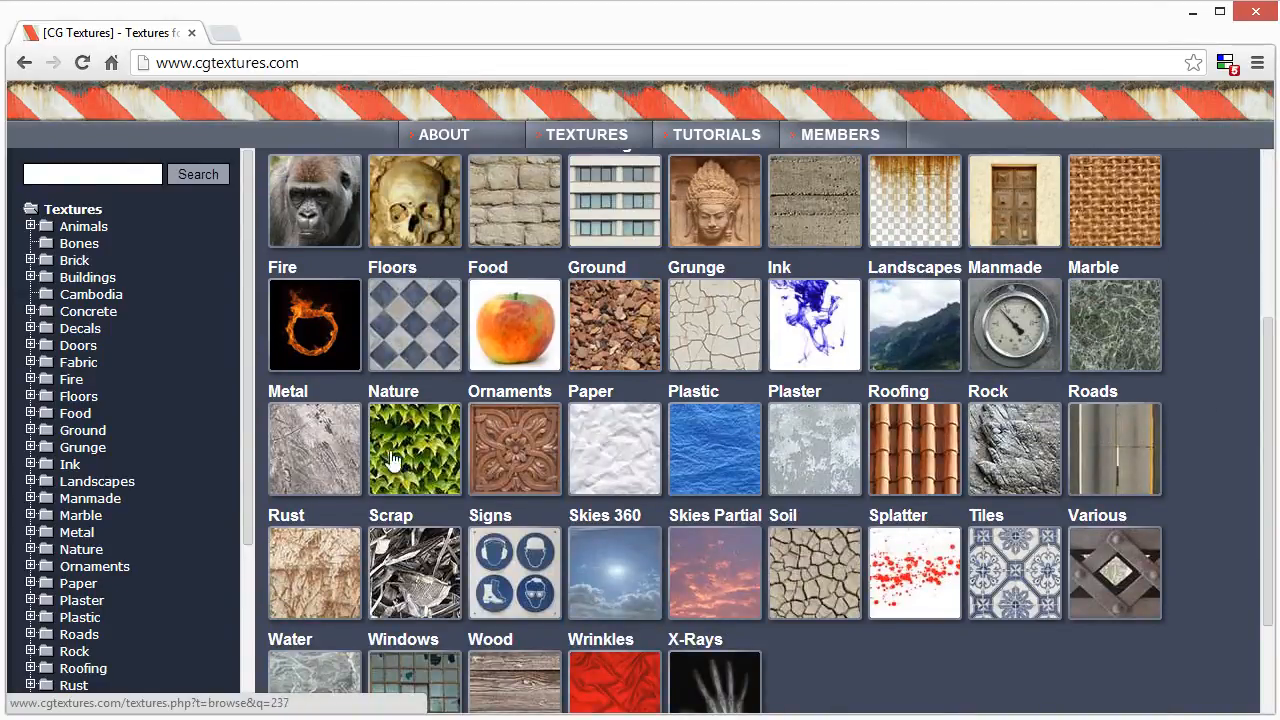
{"action": "left_click", "coordinate": [325, 445]}
{"action": "scroll", "coordinate": [1030, 422], "scroll_direction": "down", "scroll_amount": 5}
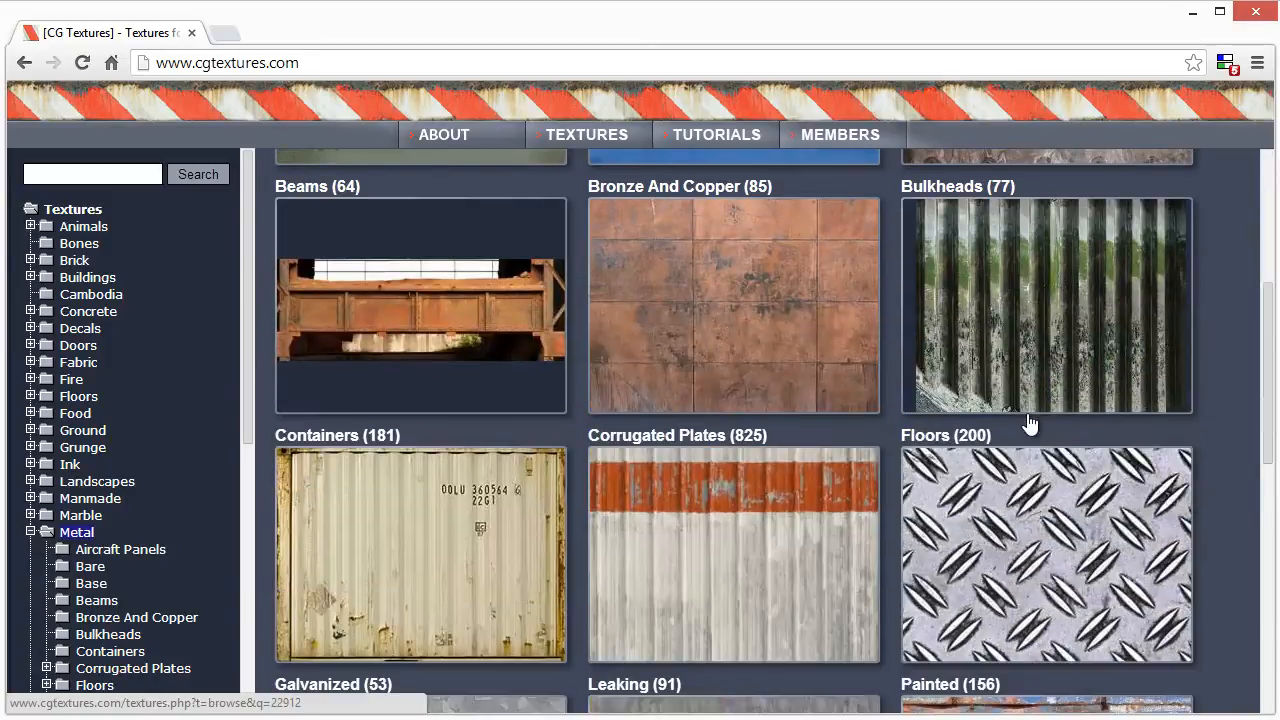
{"action": "scroll", "coordinate": [1029, 423], "scroll_direction": "down", "scroll_amount": 6}
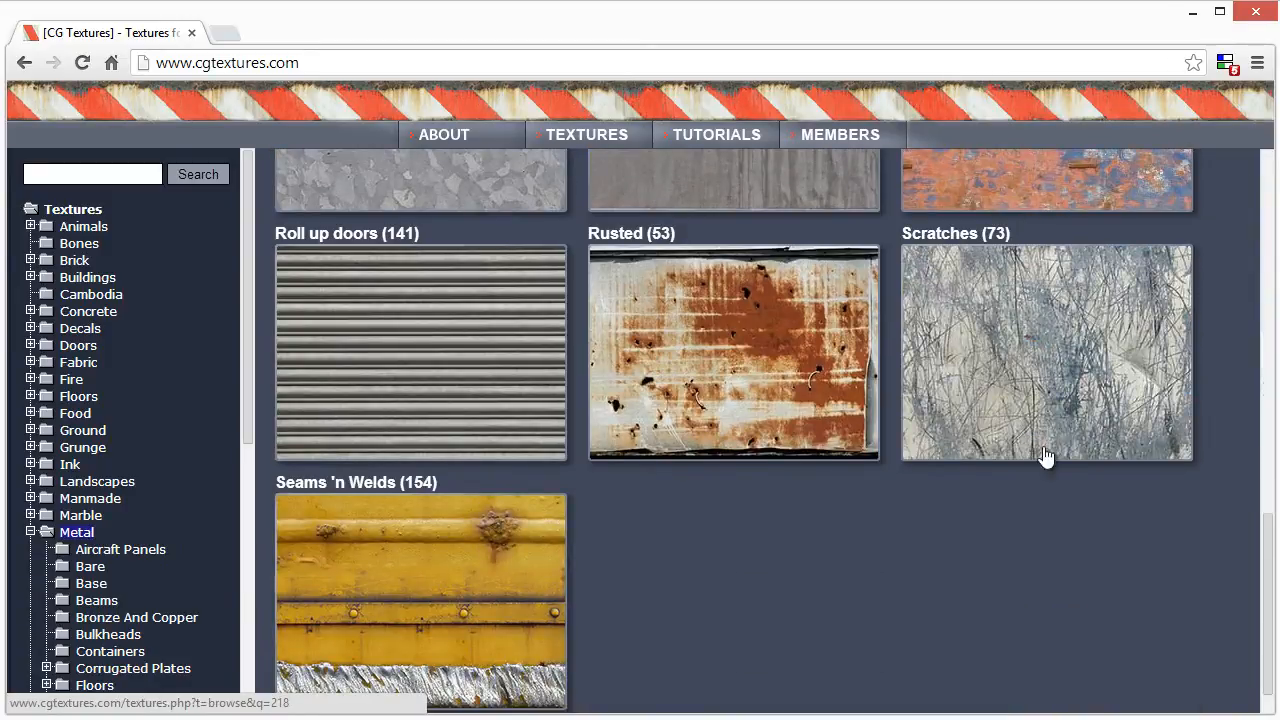
{"action": "scroll", "coordinate": [1050, 447], "scroll_direction": "up", "scroll_amount": 5}
{"action": "scroll", "coordinate": [1060, 438], "scroll_direction": "up", "scroll_amount": 5}
{"action": "scroll", "coordinate": [1066, 432], "scroll_direction": "down", "scroll_amount": 1}
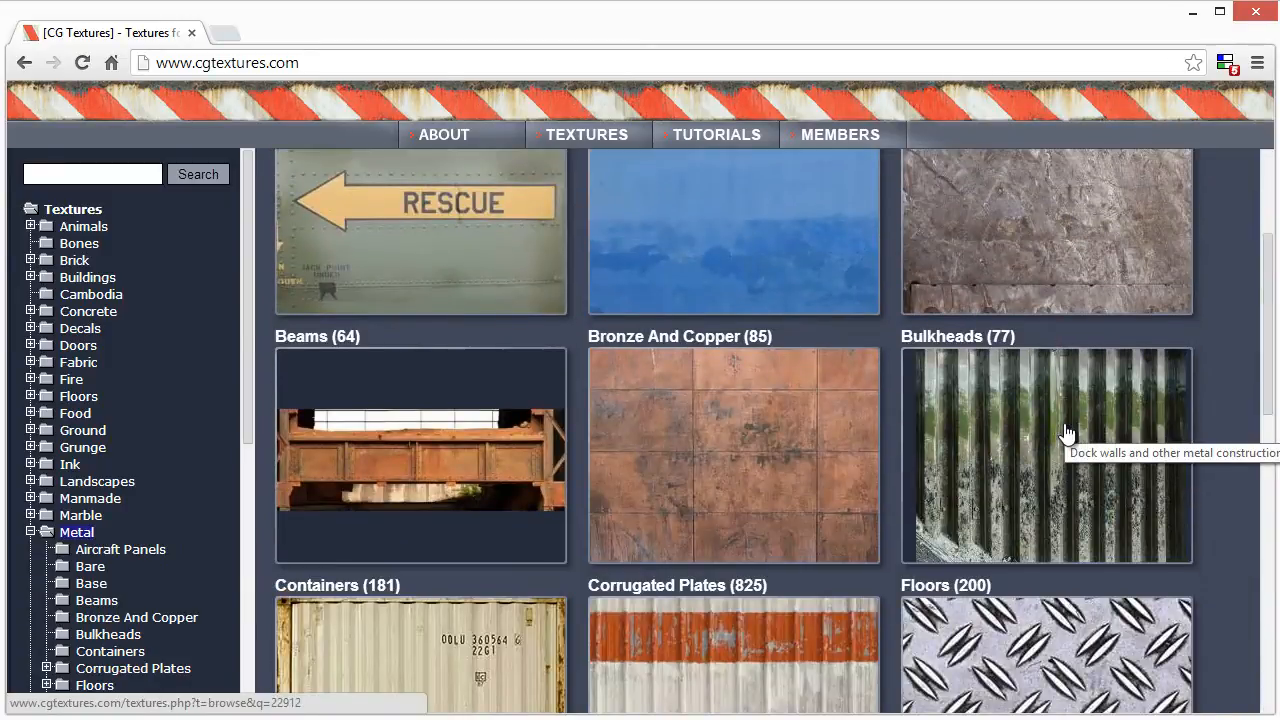
{"action": "scroll", "coordinate": [1066, 432], "scroll_direction": "up", "scroll_amount": 1}
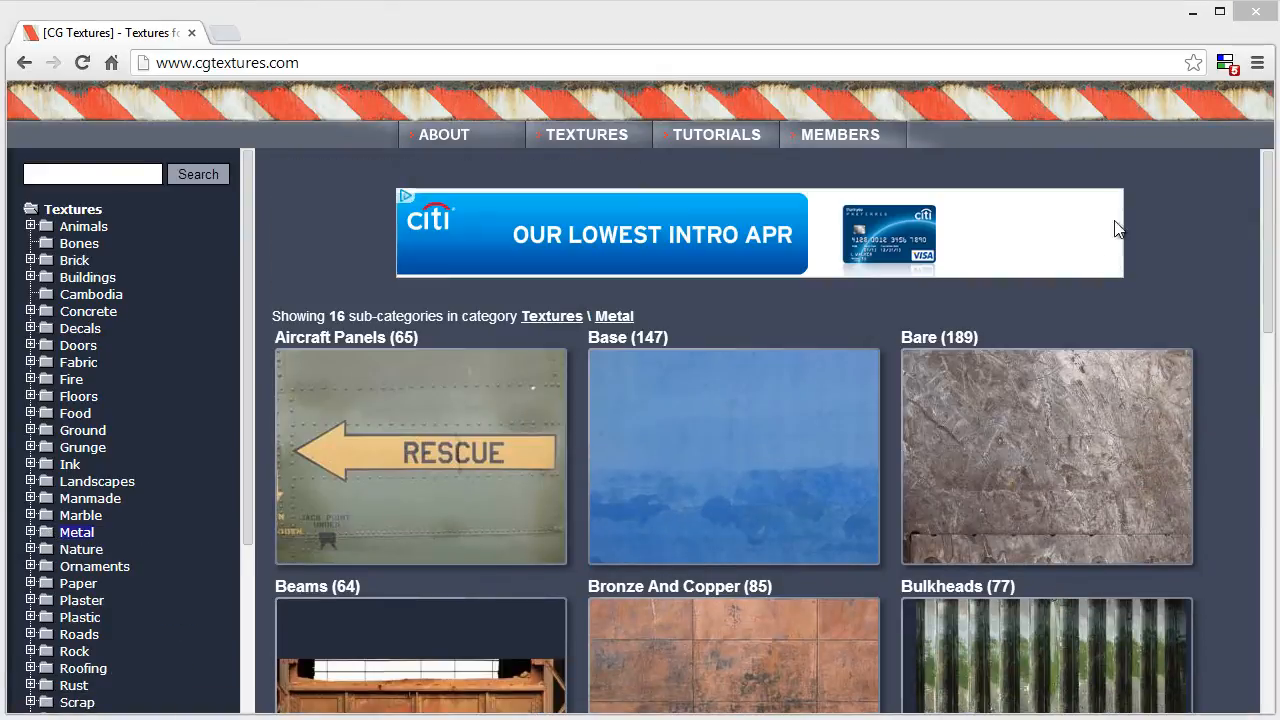
Step: Open the Bare metal sub-category and the image set of the gray-blue two-panel metal wall texture, showing its download sizes
{"action": "left_click", "coordinate": [1060, 446]}
{"action": "scroll", "coordinate": [1059, 440], "scroll_direction": "down", "scroll_amount": 7}
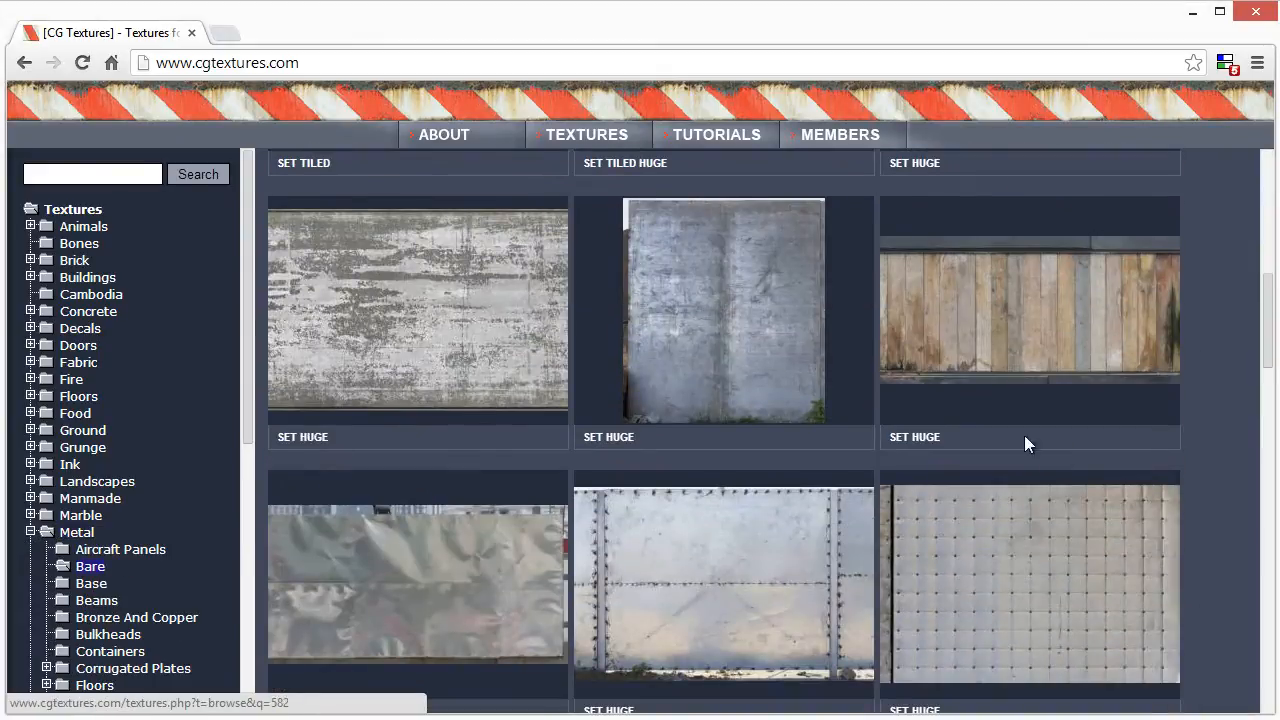
{"action": "left_click", "coordinate": [729, 313]}
{"action": "scroll", "coordinate": [1098, 410], "scroll_direction": "down", "scroll_amount": 5}
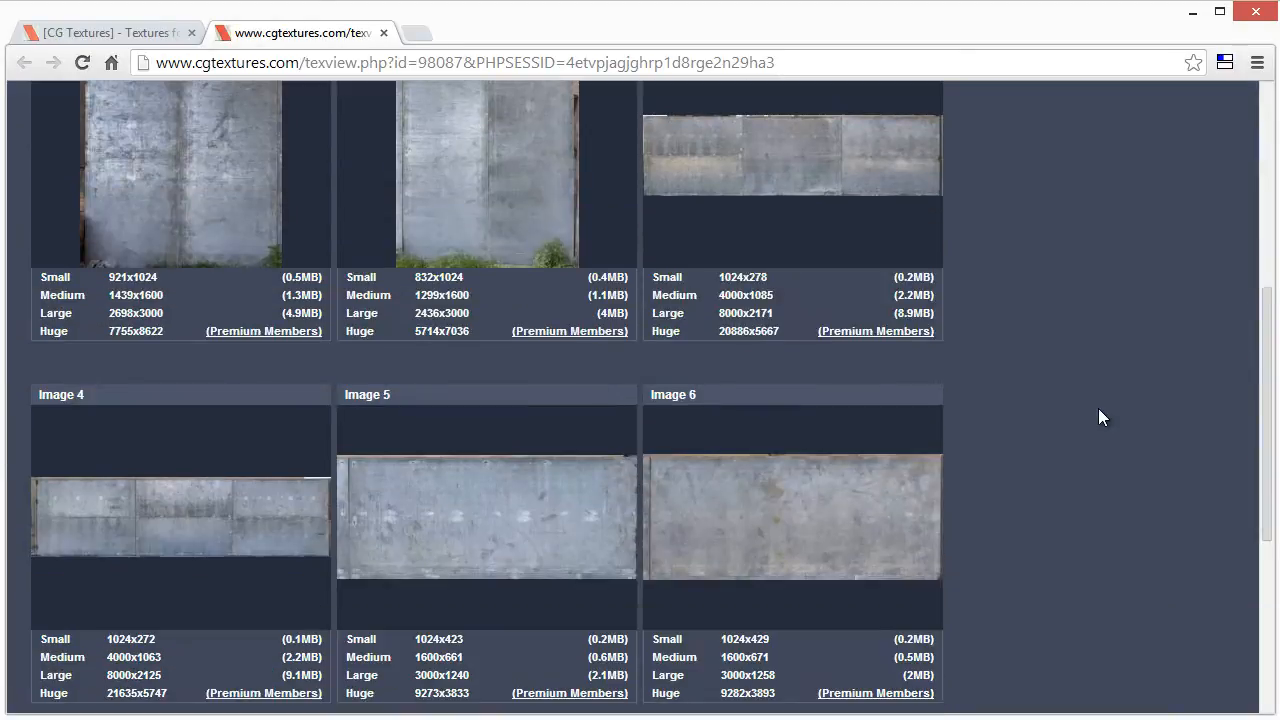
{"action": "scroll", "coordinate": [1098, 417], "scroll_direction": "up", "scroll_amount": 2}
{"action": "mouse_move", "coordinate": [163, 306]}
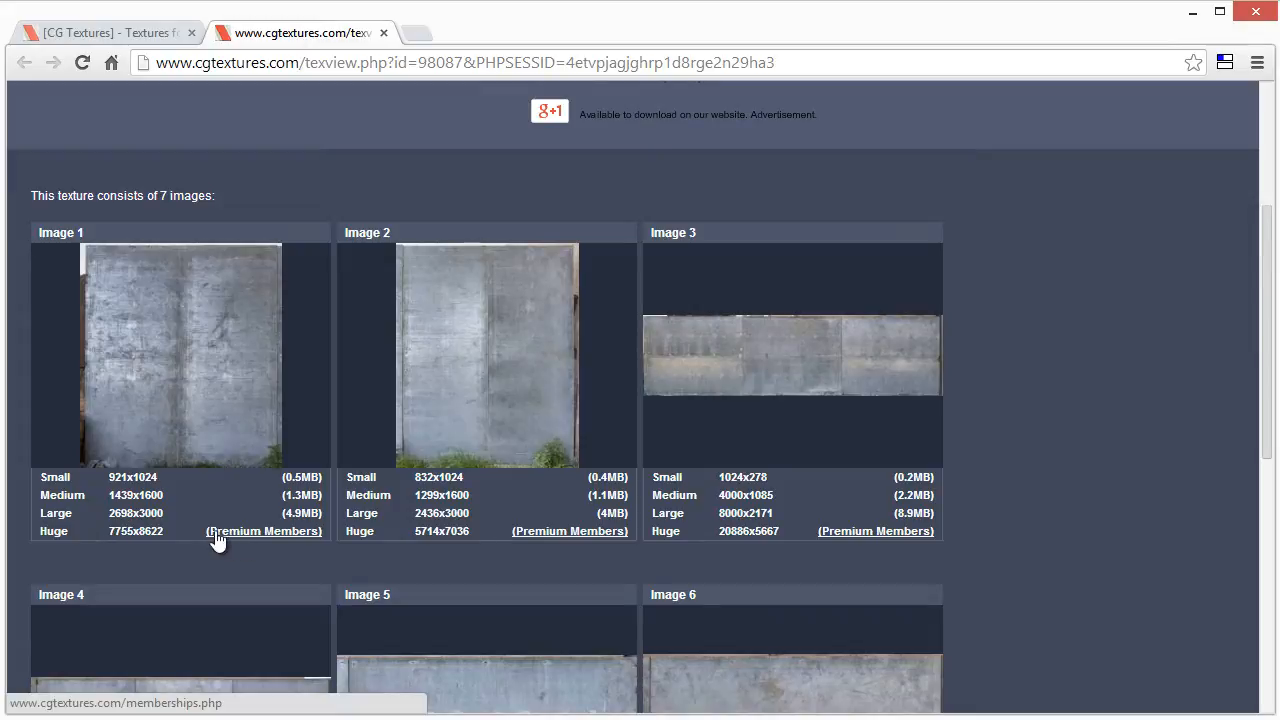
Step: Get the Large version of Image 1, copy a square marquee selection covering both metal panels, and close the texture image
{"action": "left_click", "coordinate": [138, 514]}
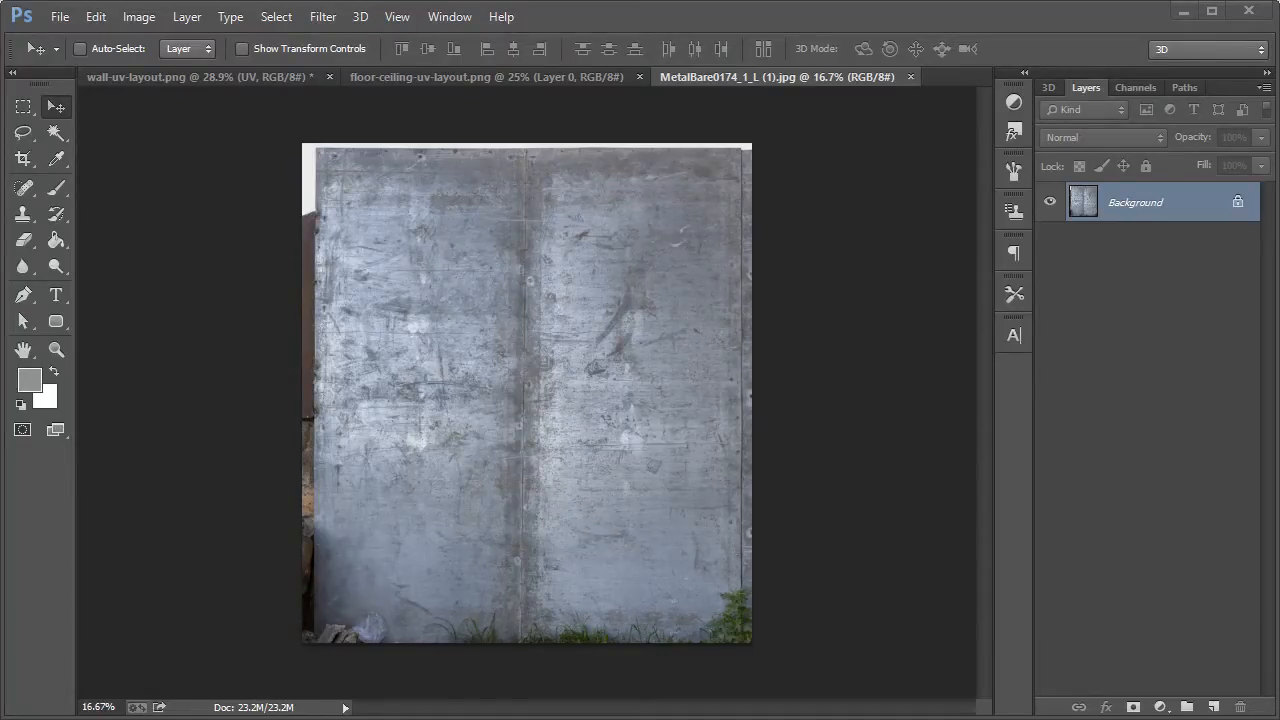
{"action": "left_click", "coordinate": [23, 106]}
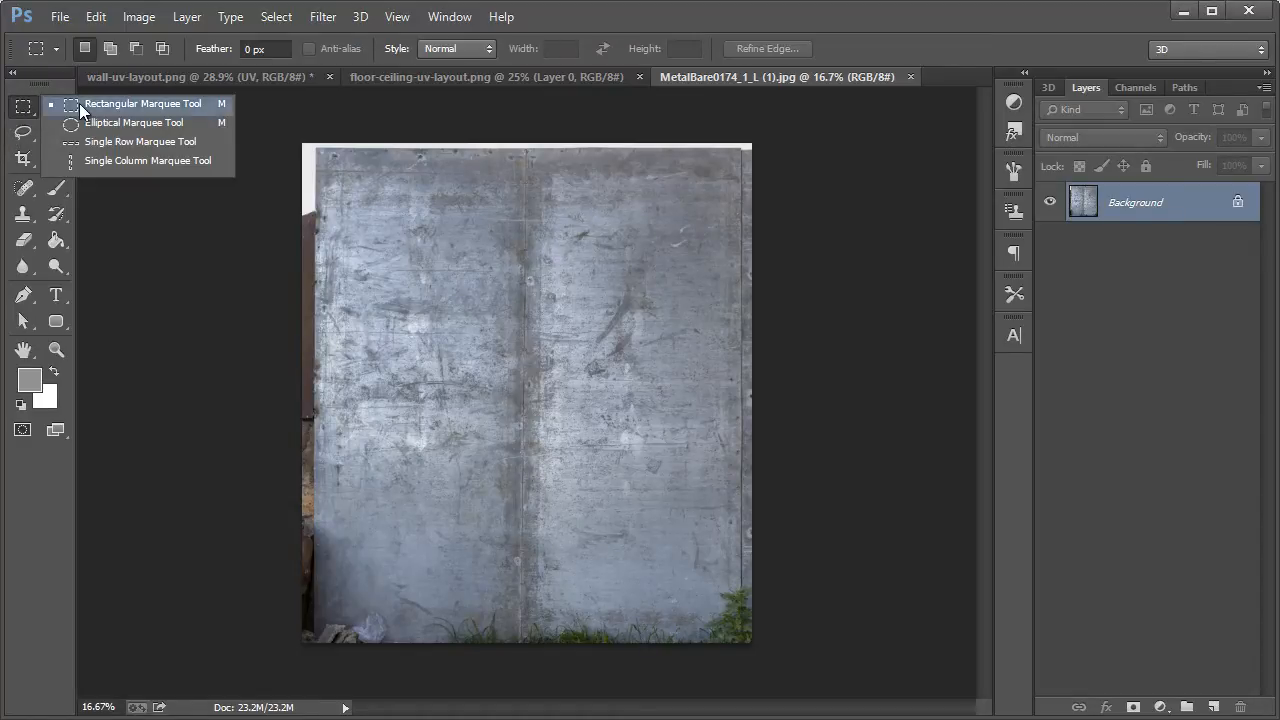
{"action": "left_click", "coordinate": [79, 103]}
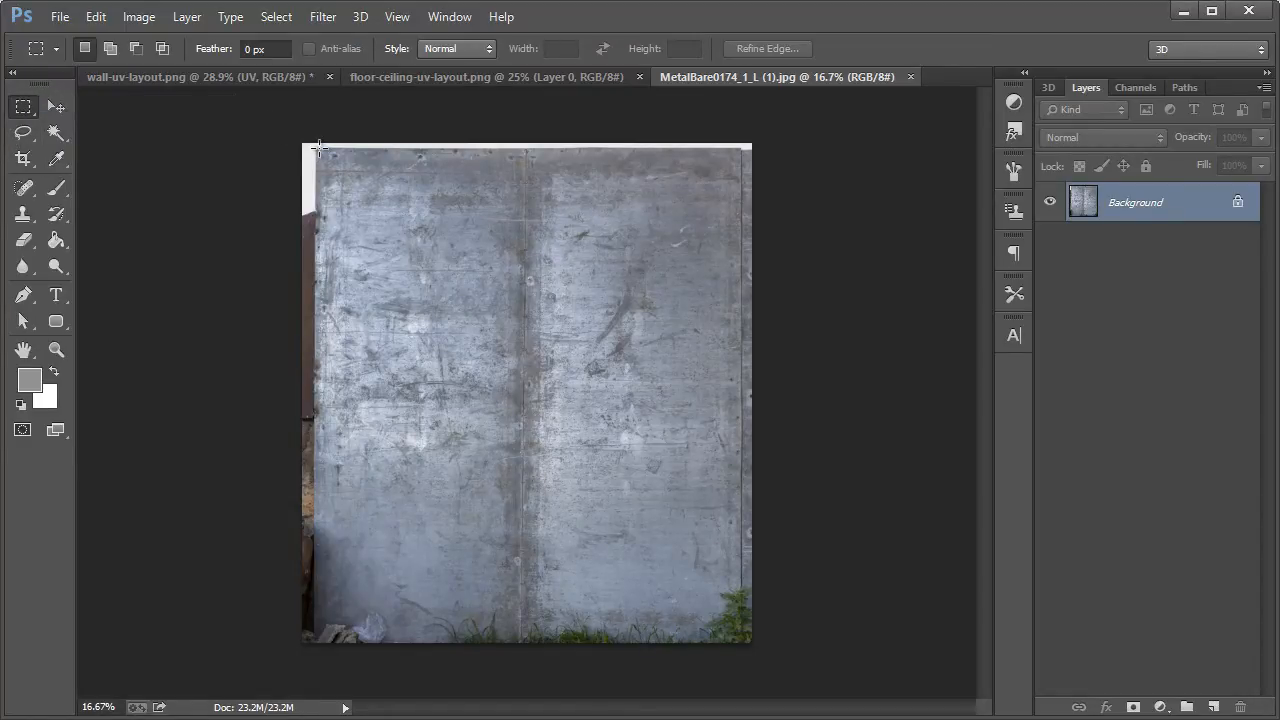
{"action": "left_click_drag", "start_coordinate": [318, 148], "coordinate": [742, 572]}
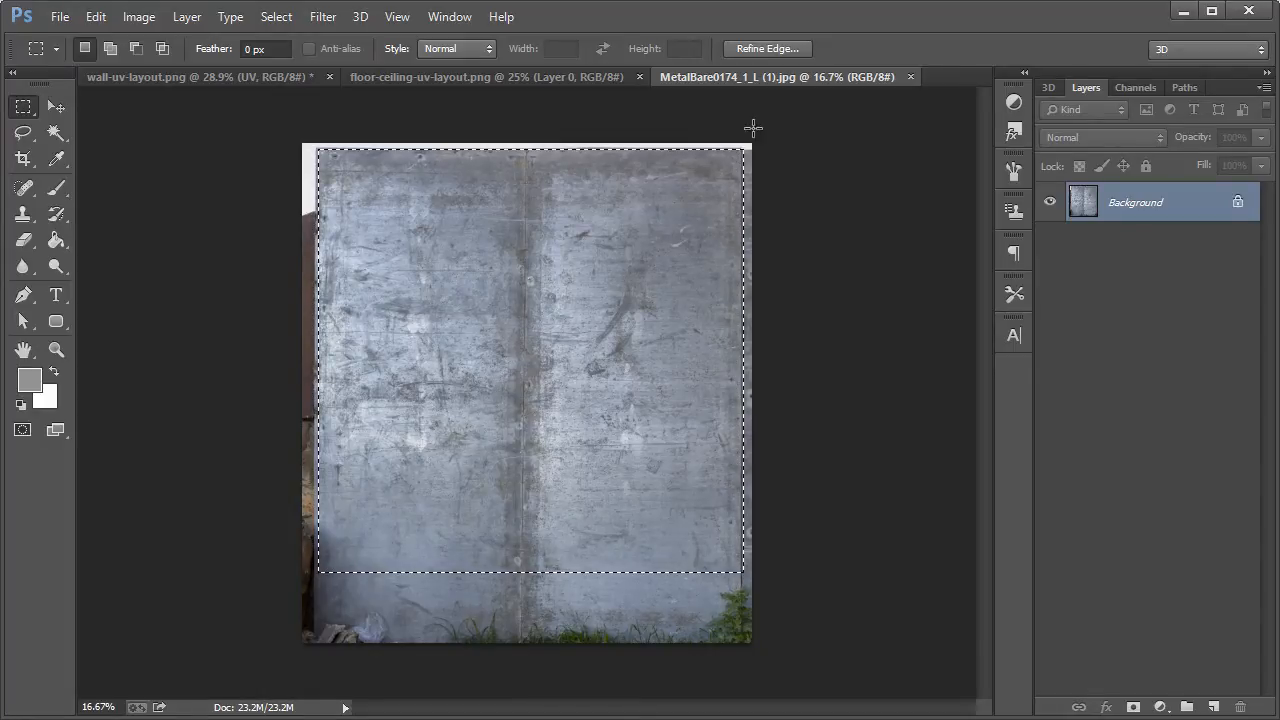
{"action": "left_click", "coordinate": [910, 77]}
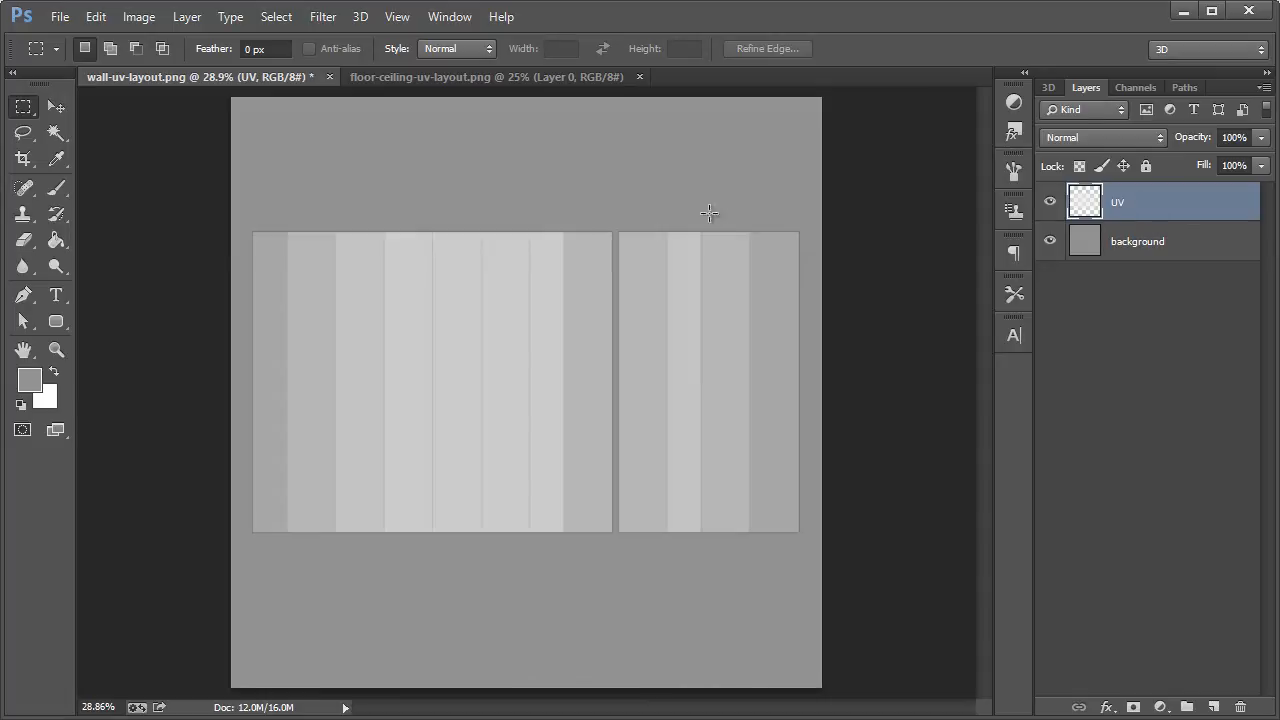
Step: Select the fifth panel of the larger wall block with the Magic Wand and fill it with the gray foreground color on a new layer
{"action": "left_click", "coordinate": [47, 139]}
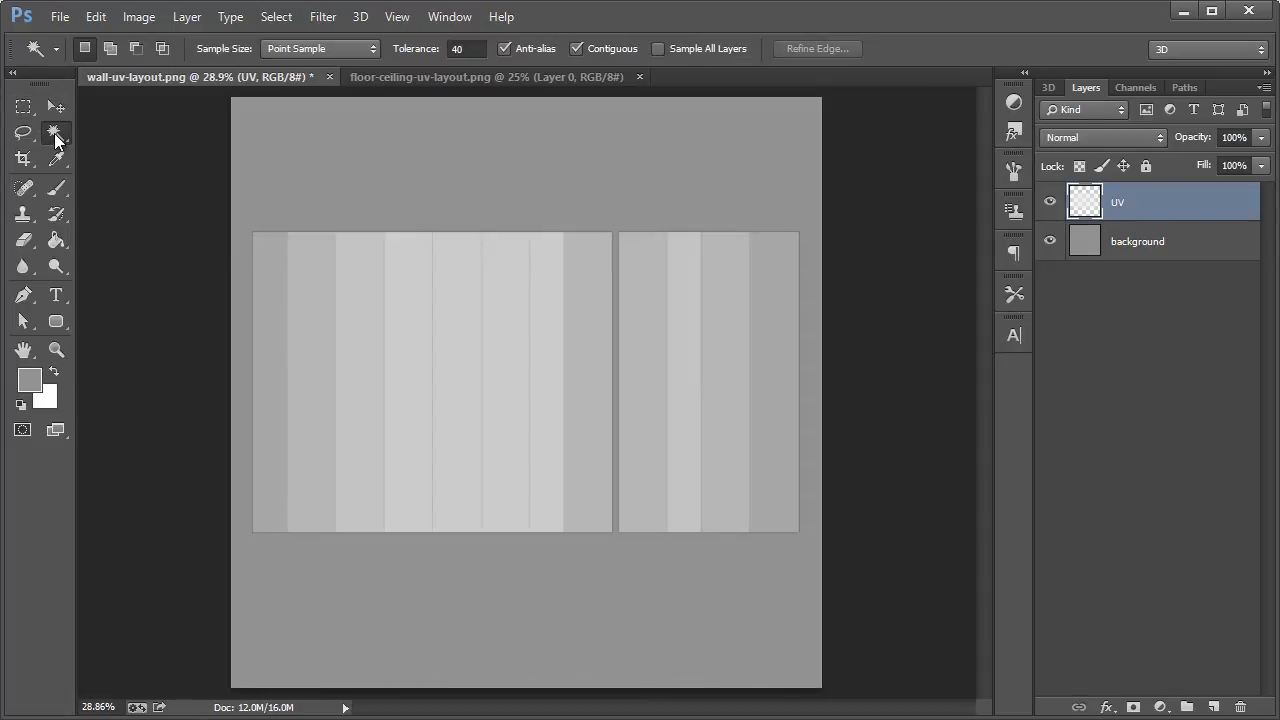
{"action": "left_click_drag", "start_coordinate": [56, 140], "coordinate": [94, 150]}
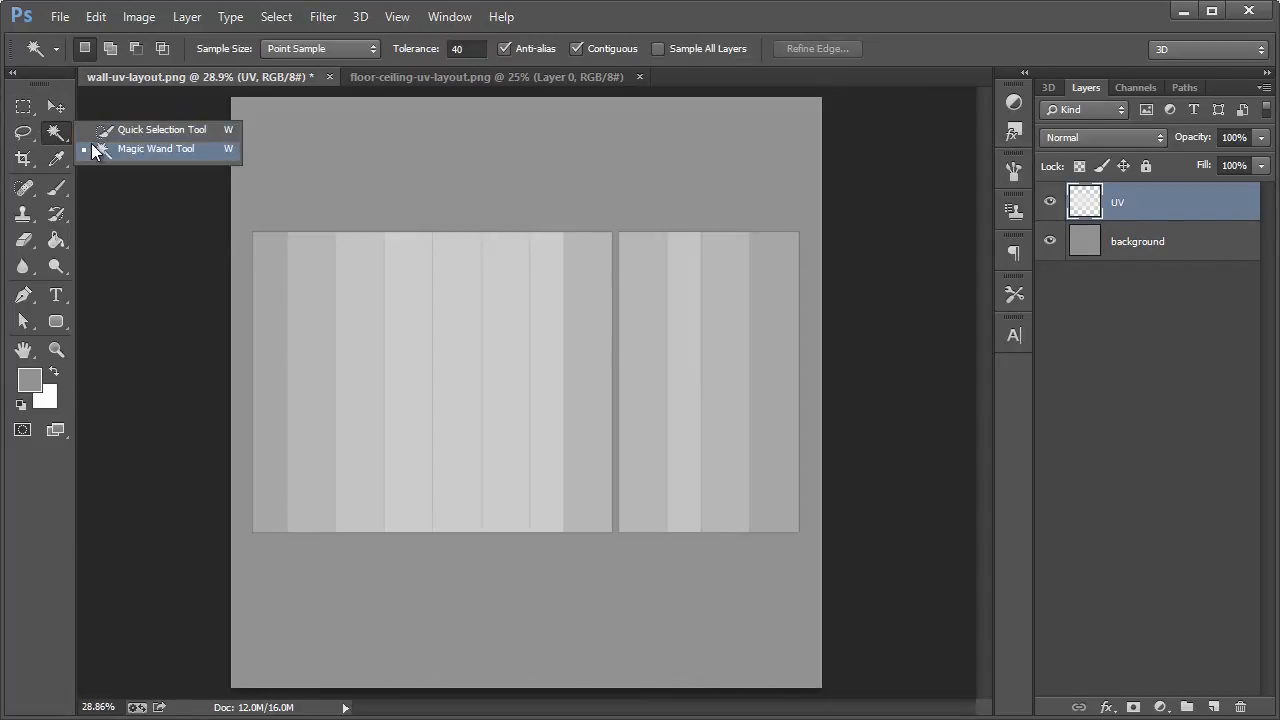
{"action": "left_click", "coordinate": [455, 298]}
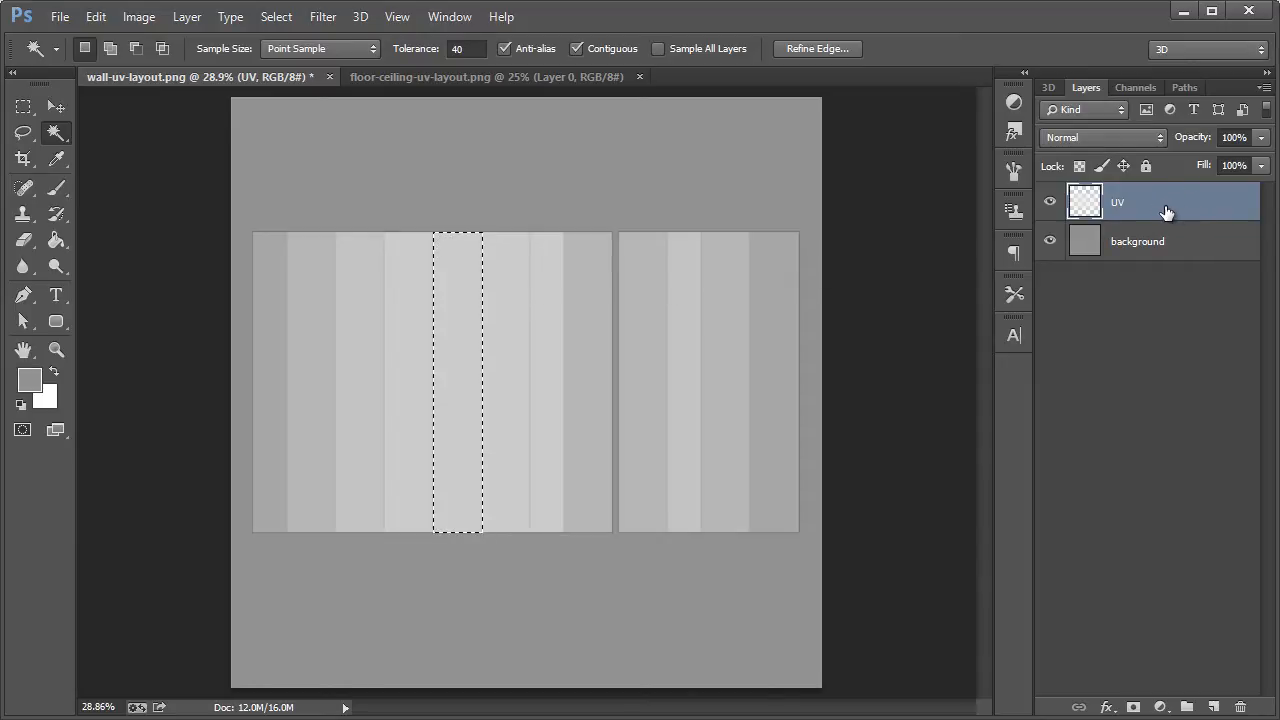
{"action": "key", "text": "ctrl+shift+n"}
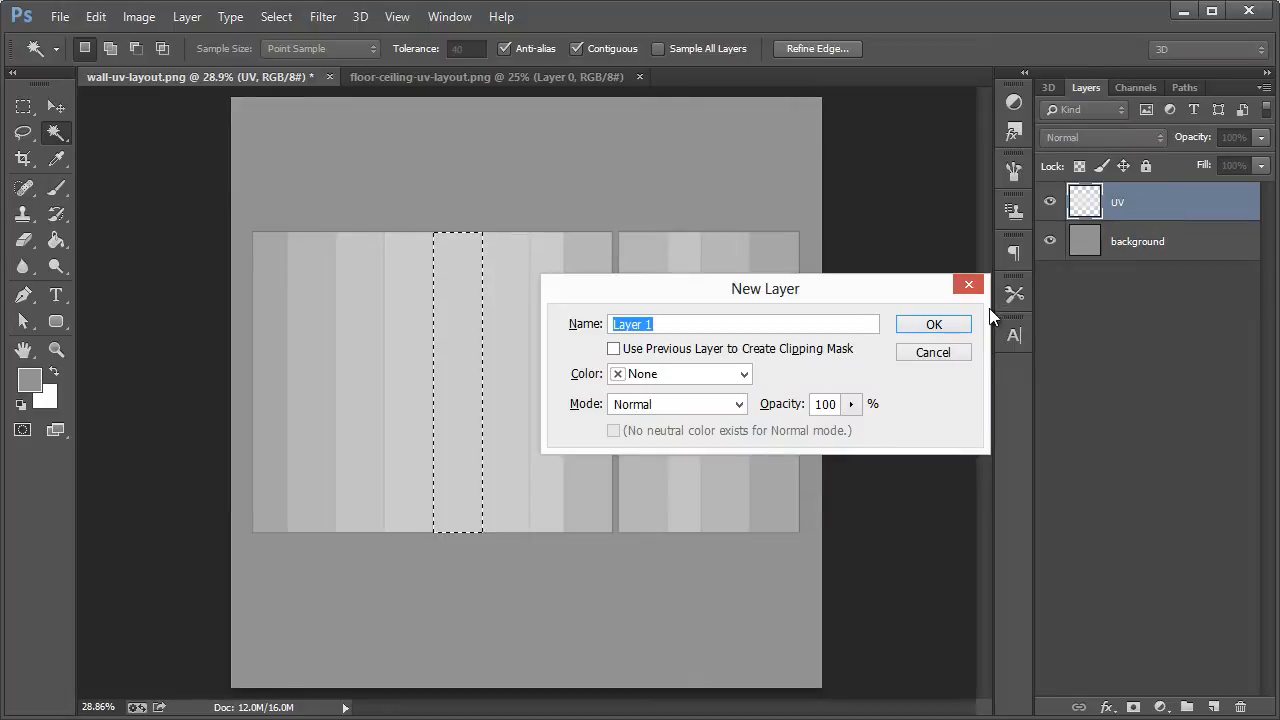
{"action": "left_click", "coordinate": [917, 330]}
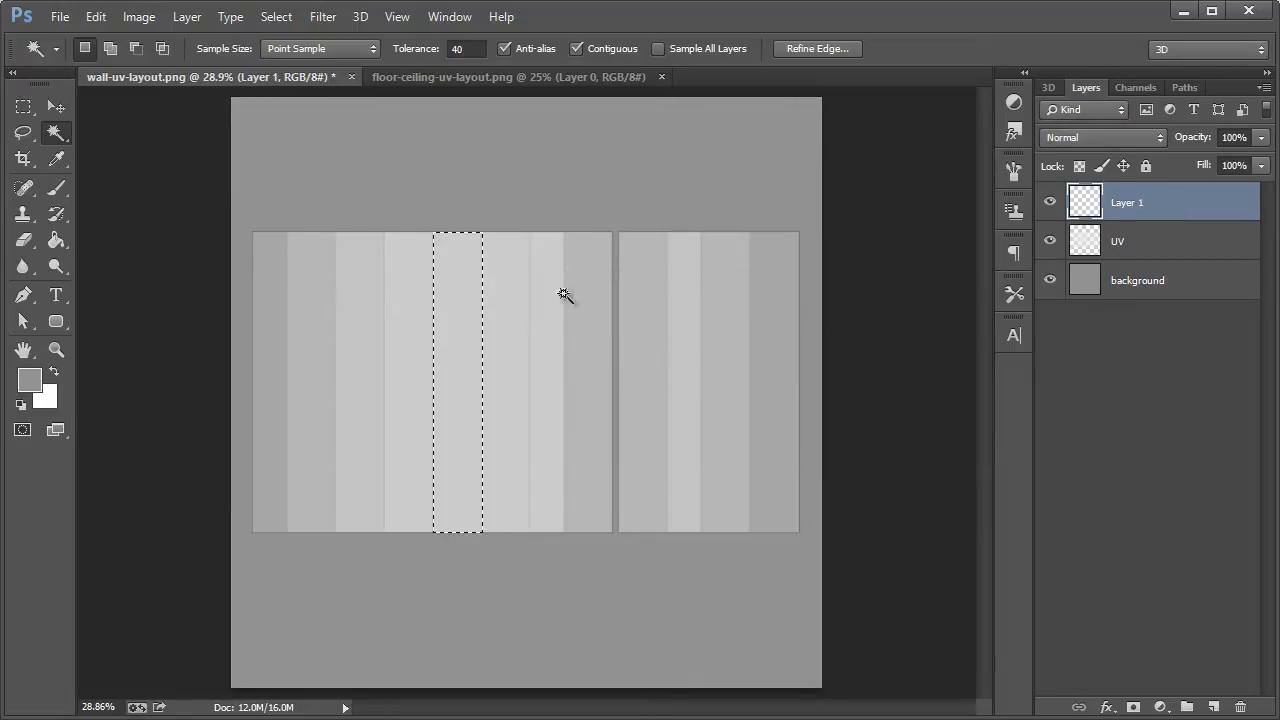
{"action": "left_click", "coordinate": [57, 242]}
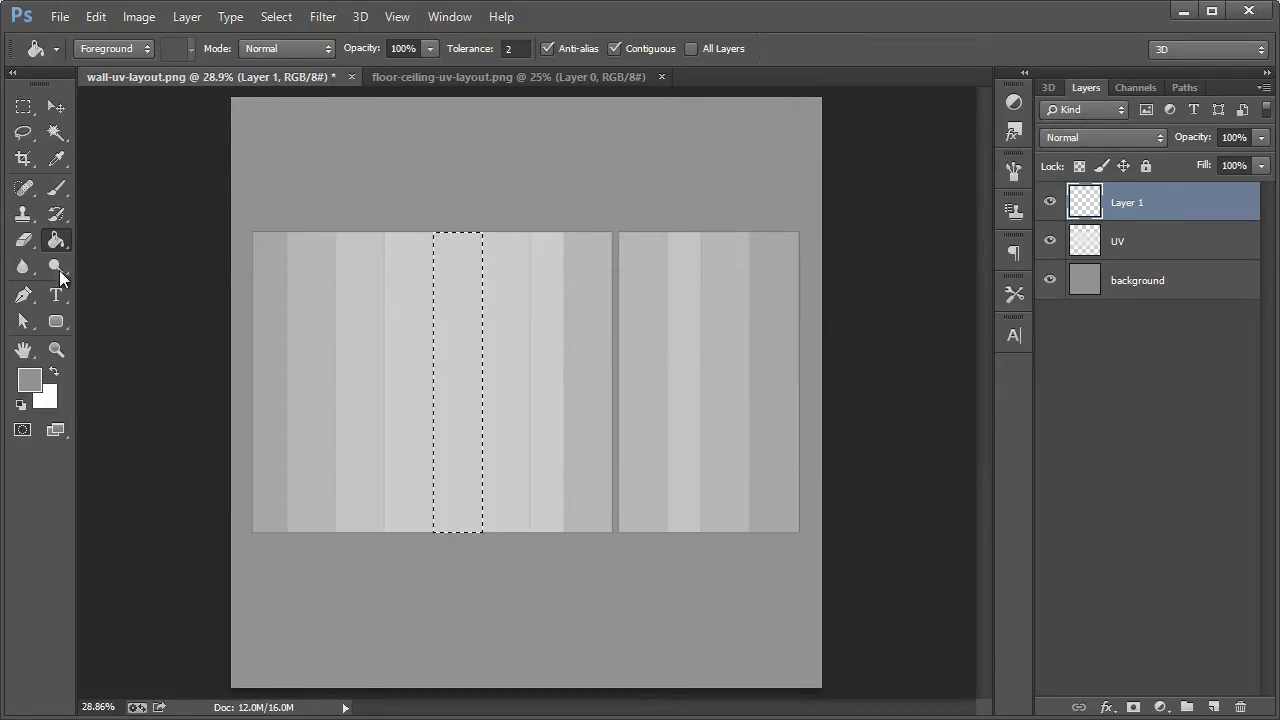
{"action": "left_click", "coordinate": [445, 335]}
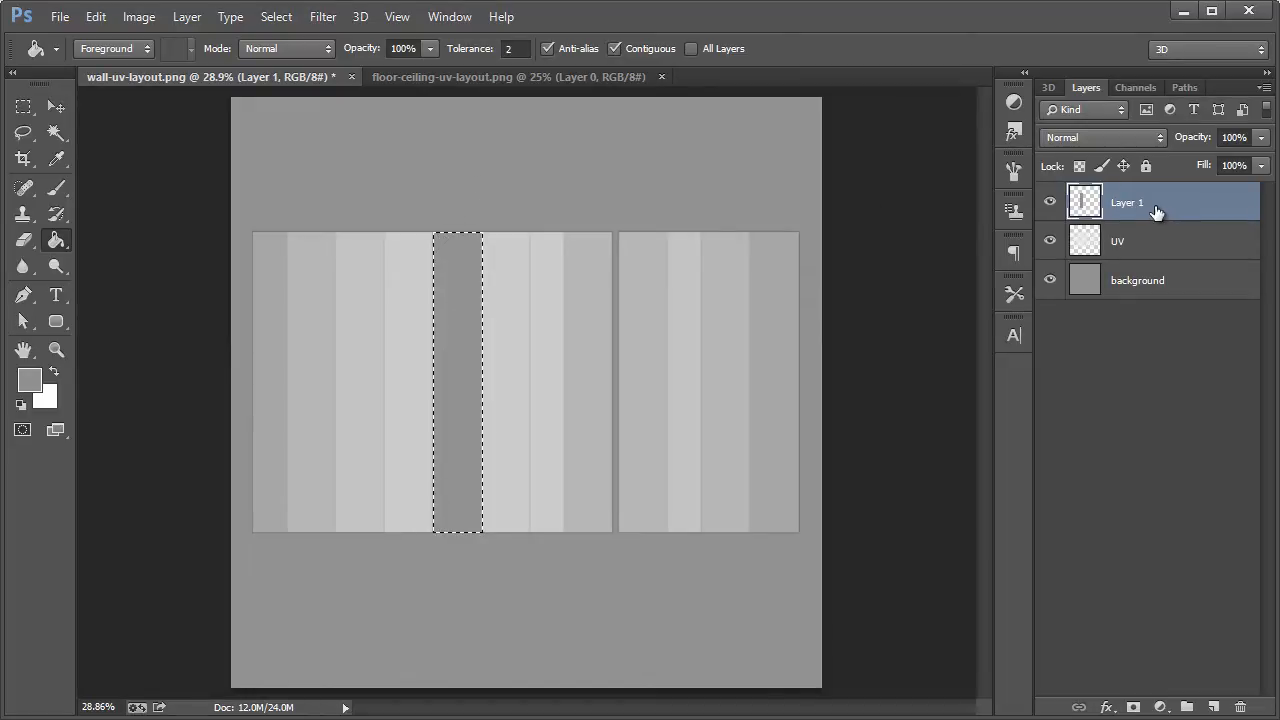
Step: Add a new layer that uses the filled panel layer as its clipping mask, and clear the selection
{"action": "key", "text": "ctrl+shift+n"}
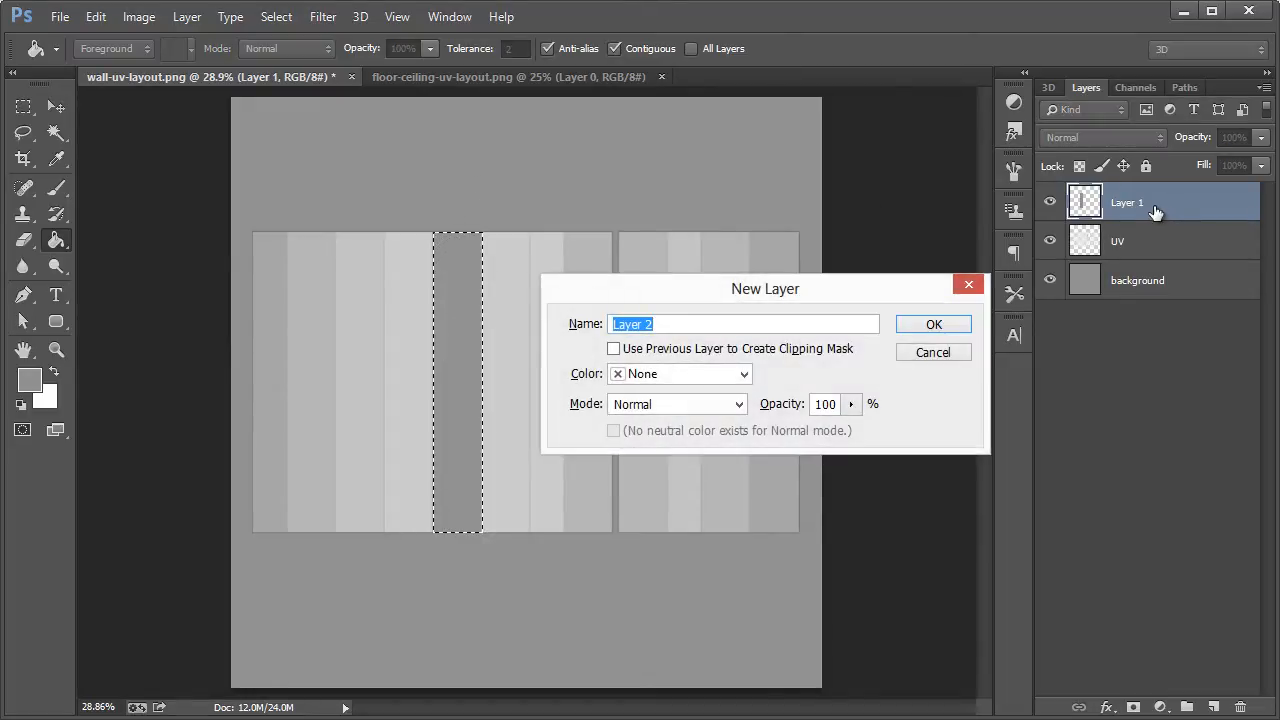
{"action": "left_click", "coordinate": [741, 350]}
{"action": "left_click", "coordinate": [922, 332]}
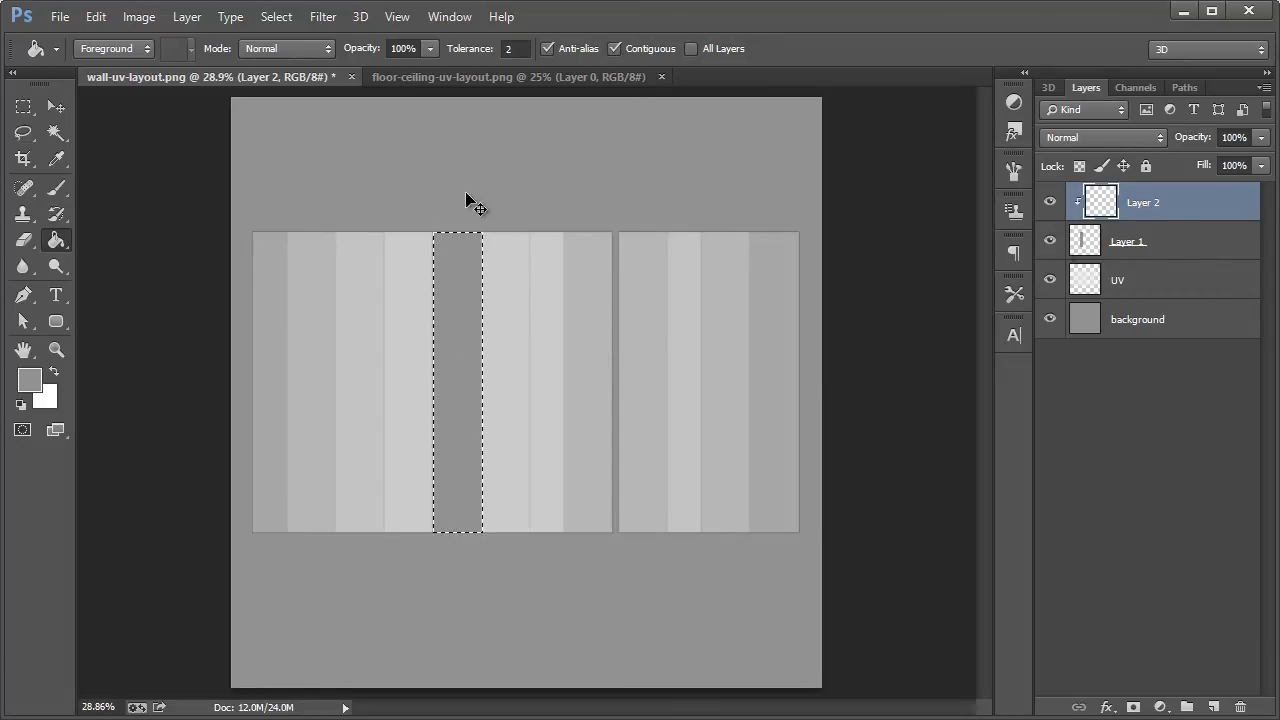
{"action": "key", "text": "ctrl+d"}
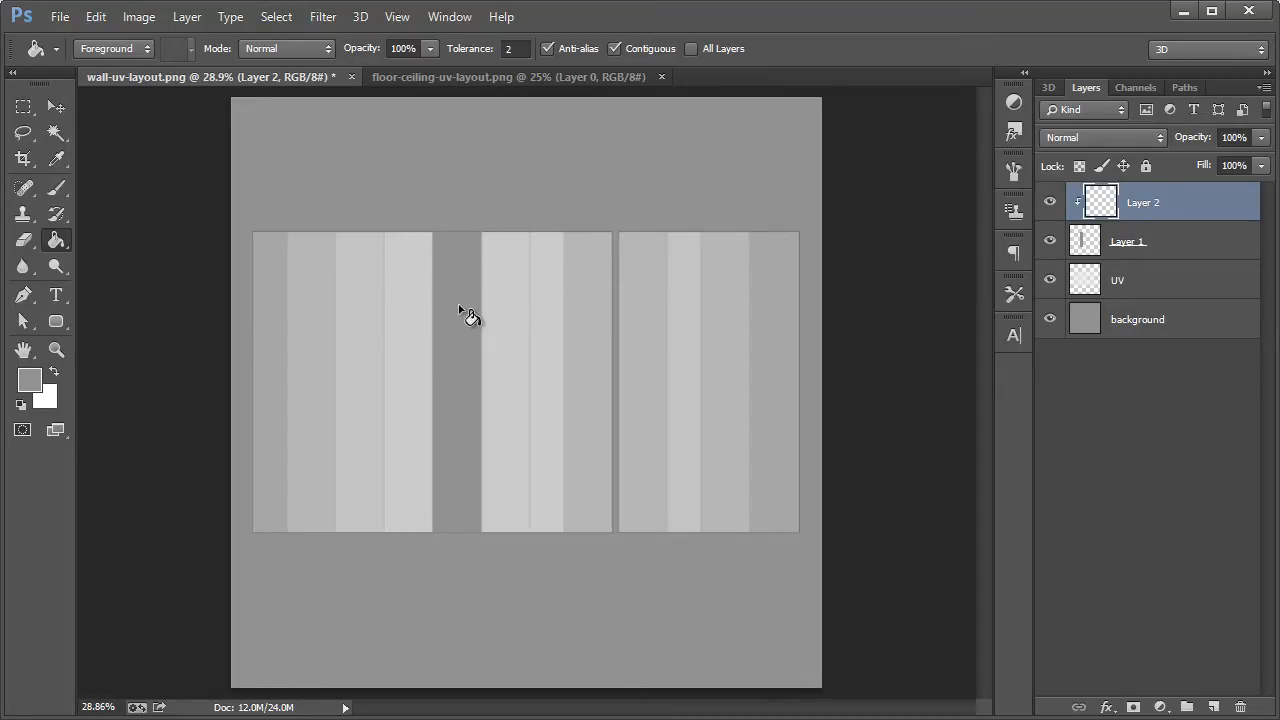
Step: Paste the copied metal texture into the clipped Layer 2 of wall-uv-layout.png
{"action": "left_click", "coordinate": [55, 108]}
{"action": "left_click", "coordinate": [439, 77]}
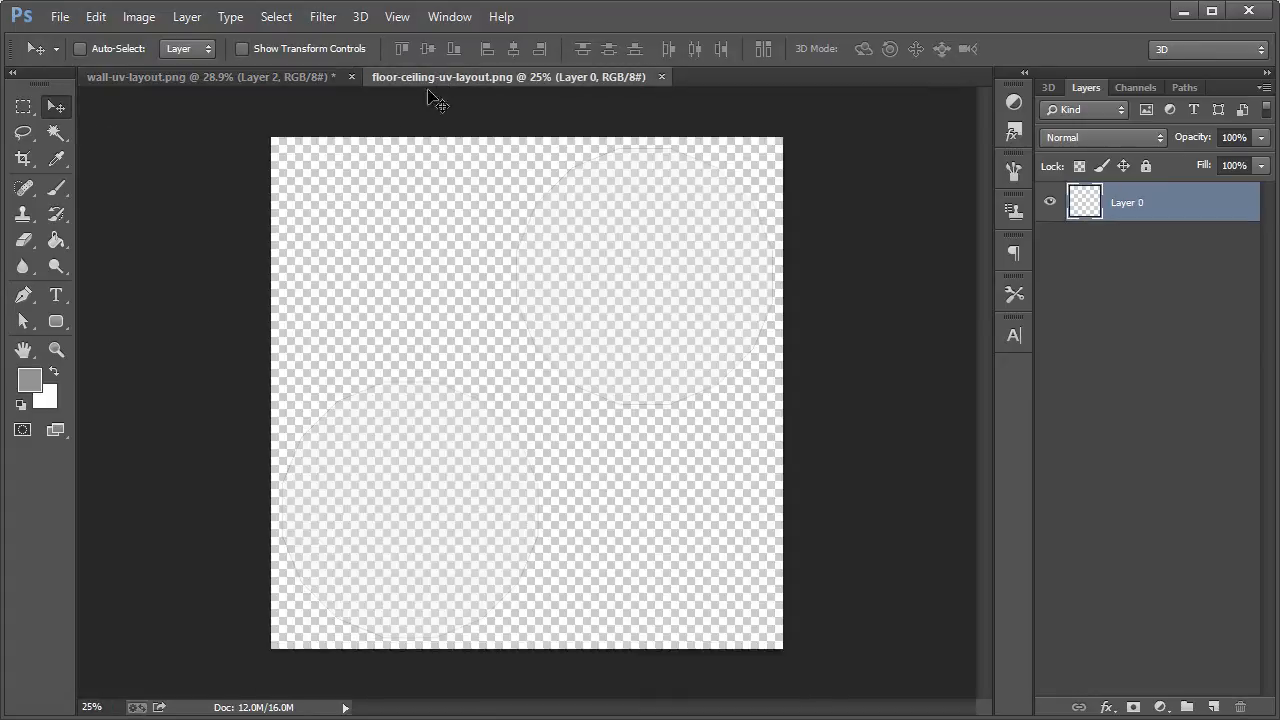
{"action": "left_click", "coordinate": [301, 80]}
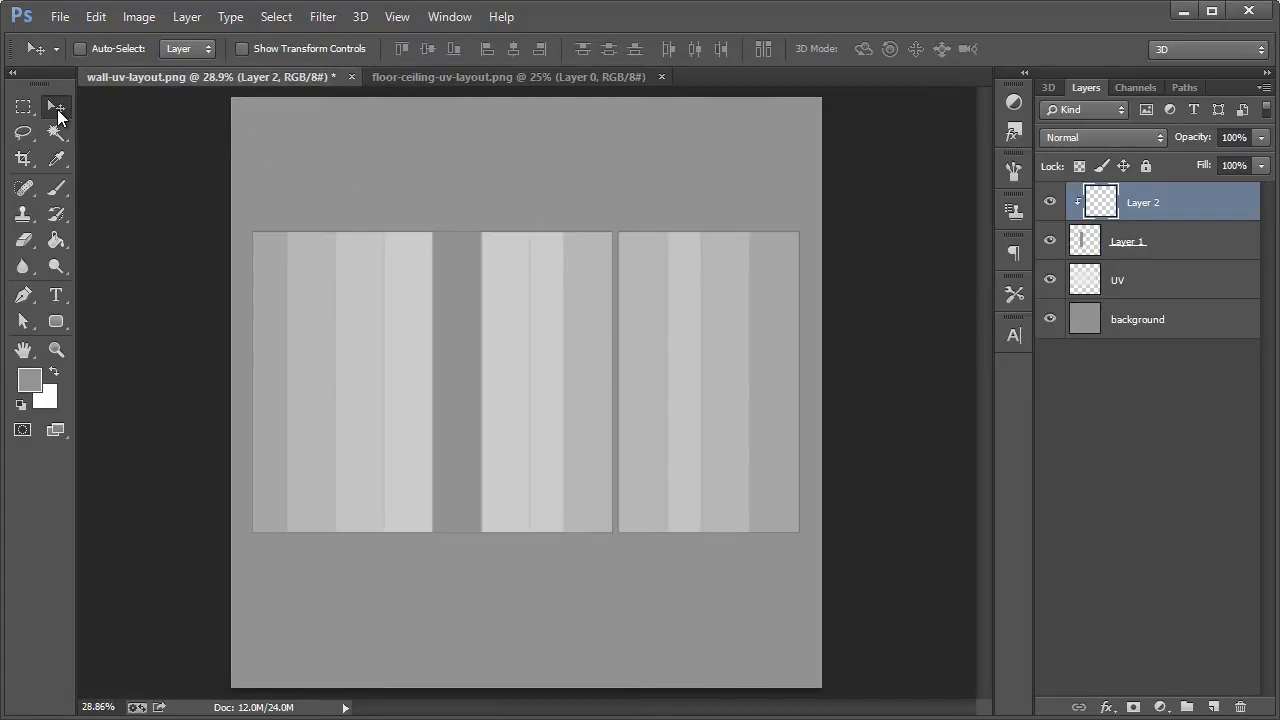
{"action": "key", "text": "ctrl+v"}
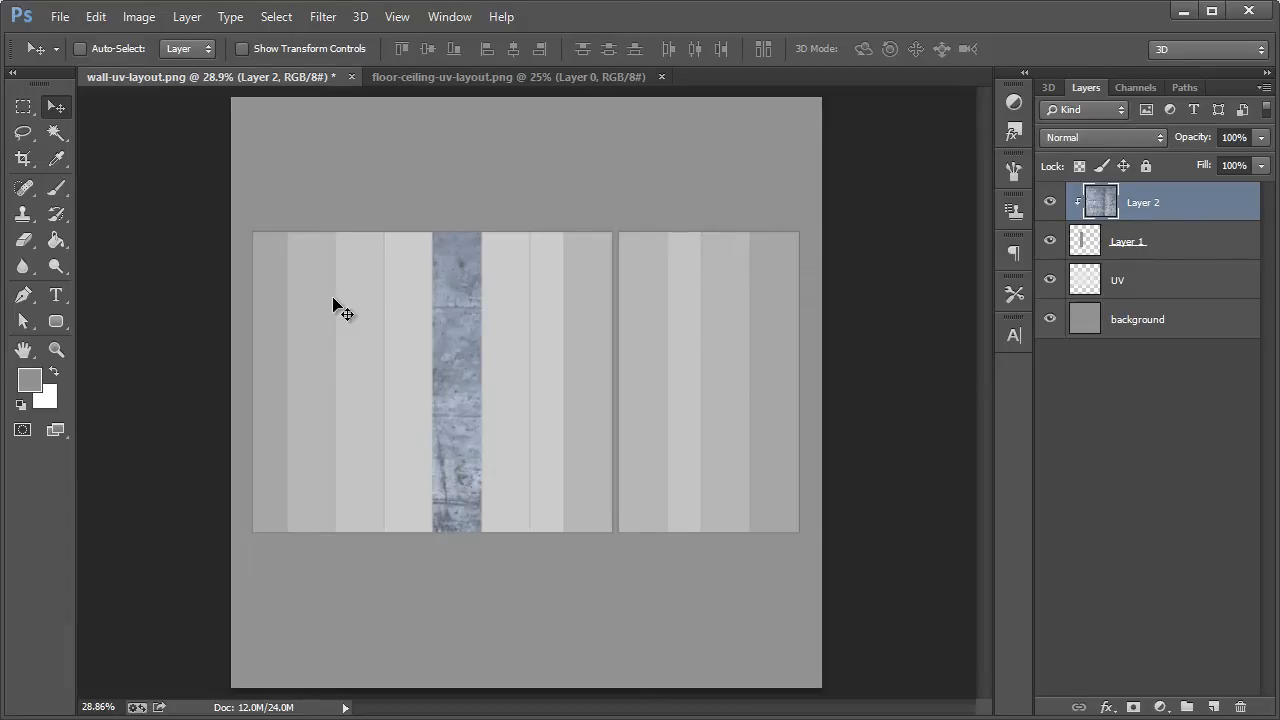
Step: Scale the metal texture to 43.04%, position its middle seam at the panel's right edge, and rotate it by -0.86°
{"action": "left_click_drag", "start_coordinate": [458, 345], "coordinate": [640, 450]}
{"action": "key", "text": "ctrl+t"}
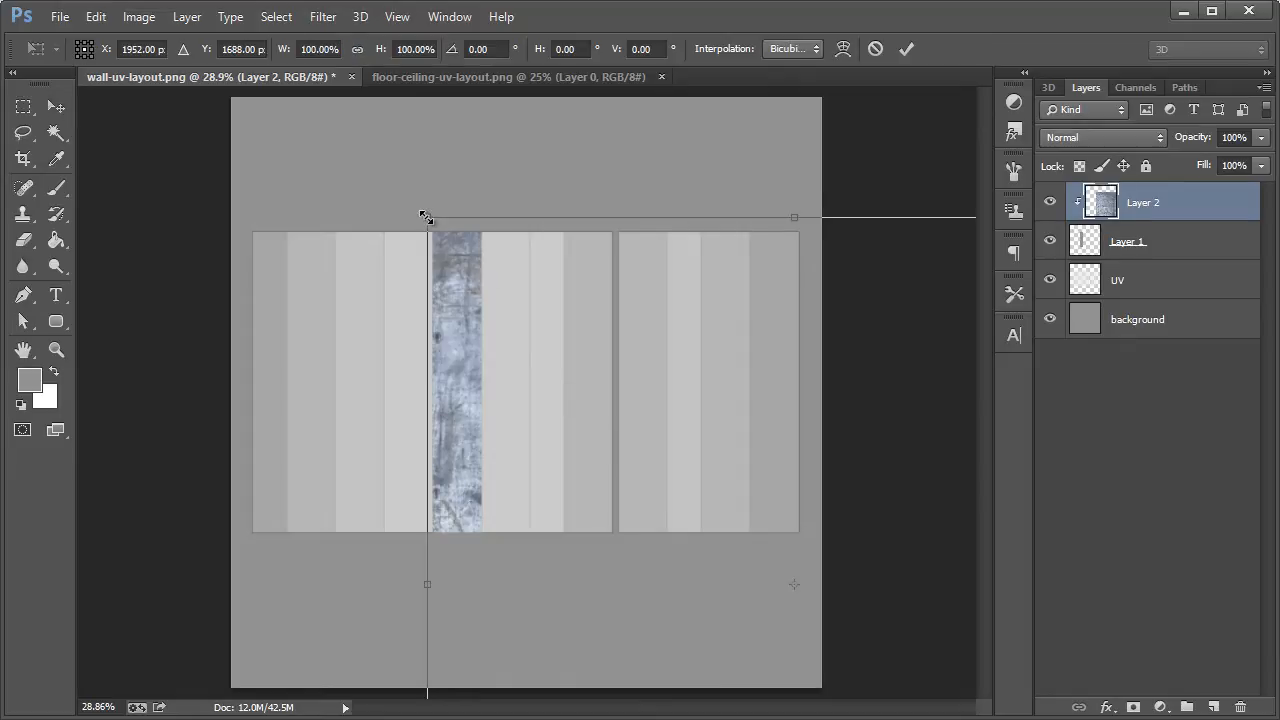
{"action": "left_click_drag", "start_coordinate": [424, 215], "coordinate": [680, 420]}
{"action": "left_click_drag", "start_coordinate": [717, 504], "coordinate": [475, 300]}
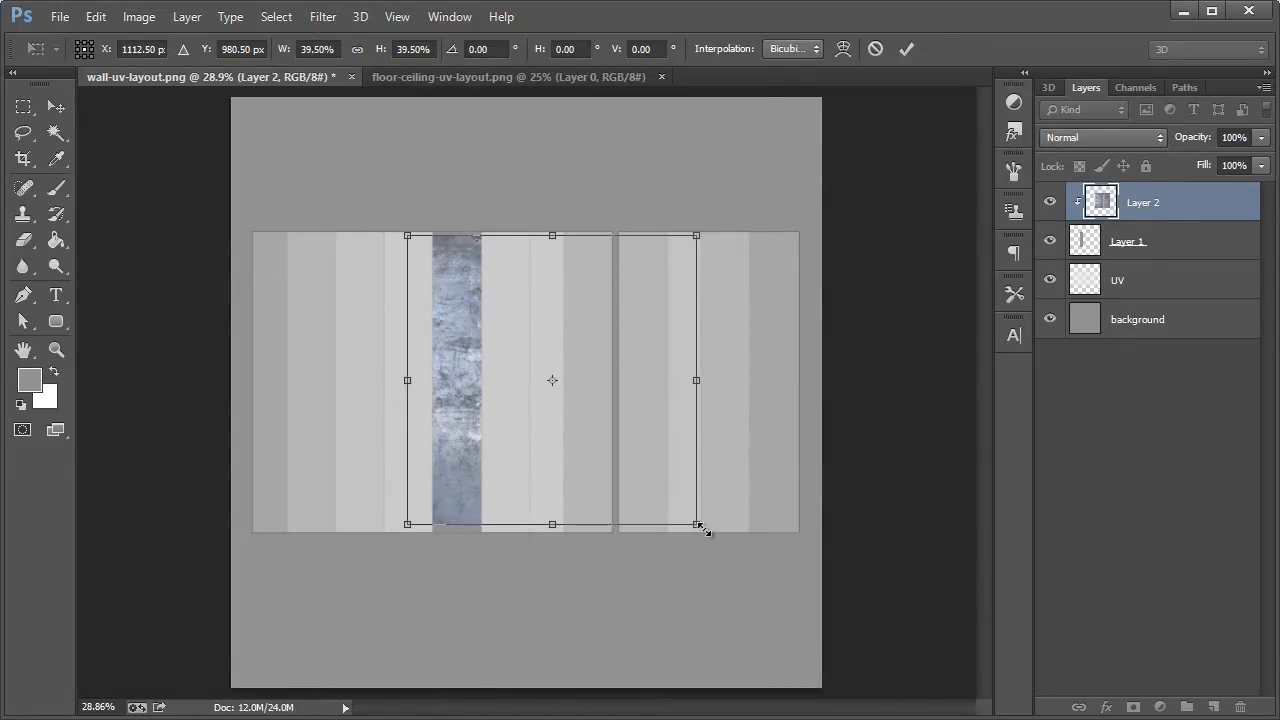
{"action": "left_click_drag", "start_coordinate": [701, 529], "coordinate": [724, 552]}
{"action": "left_click_drag", "start_coordinate": [471, 387], "coordinate": [393, 378]}
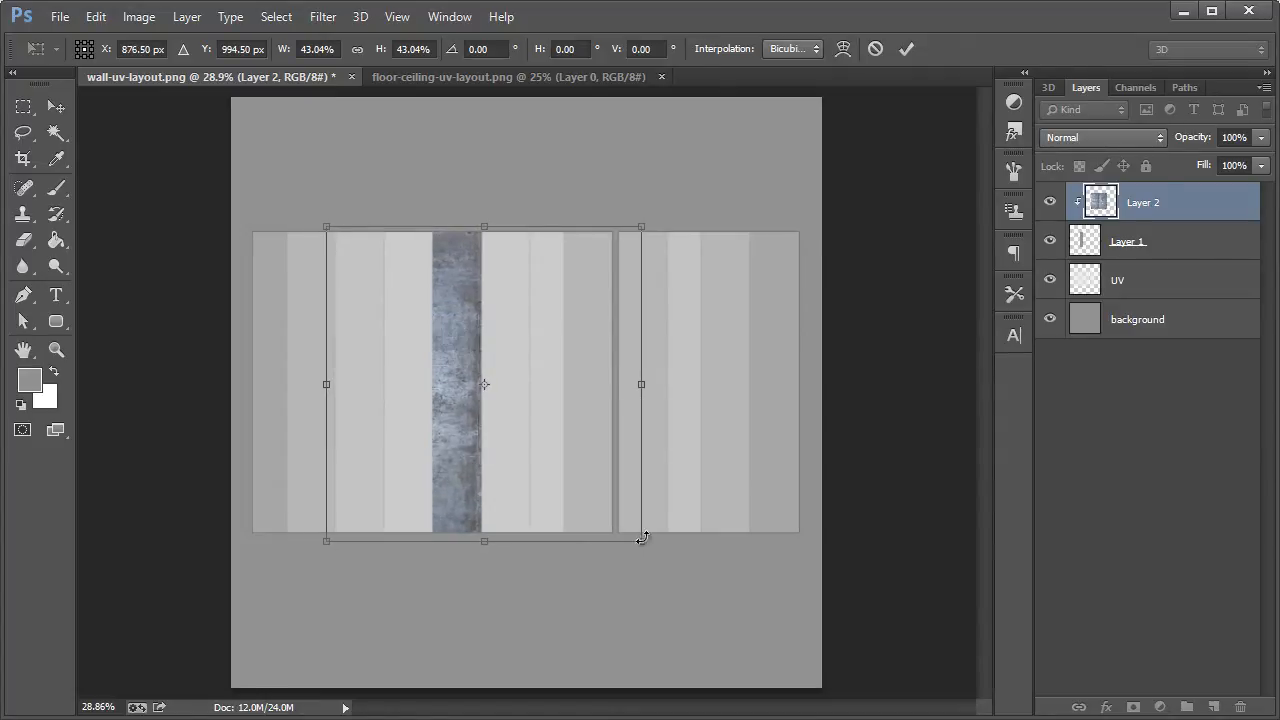
{"action": "left_click_drag", "start_coordinate": [705, 557], "coordinate": [713, 555]}
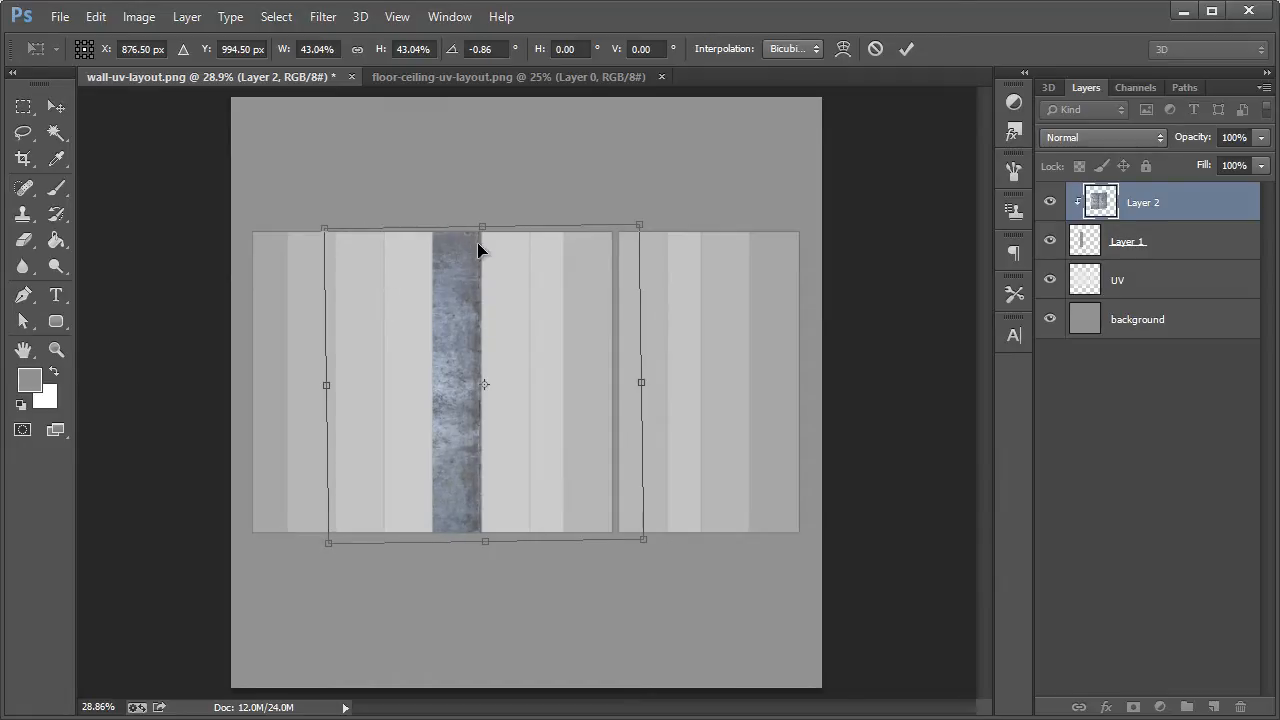
{"action": "left_click", "coordinate": [56, 106]}
{"action": "left_click", "coordinate": [541, 297]}
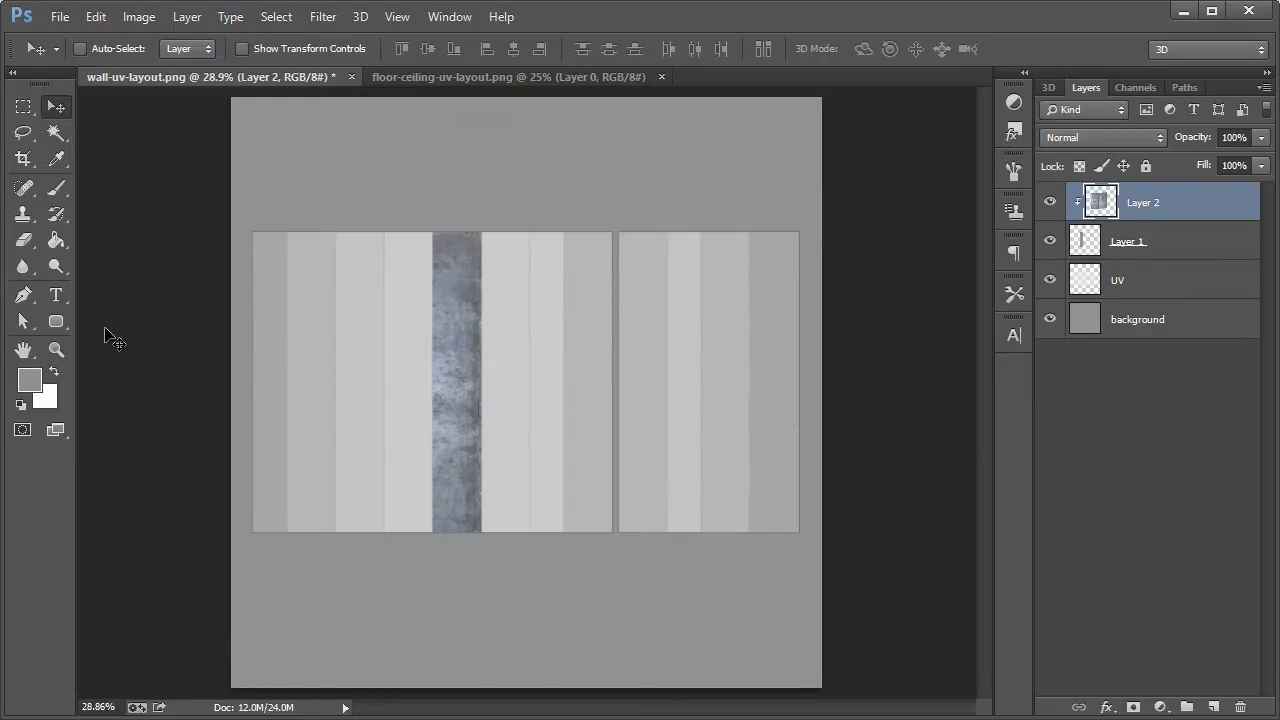
Step: Straighten the metal texture against the panel edge at 50% zoom by rotating Layer 2 by 0.50°, and apply the transformation
{"action": "key", "text": "z"}
{"action": "left_click", "coordinate": [371, 367]}
{"action": "left_click", "coordinate": [371, 367]}
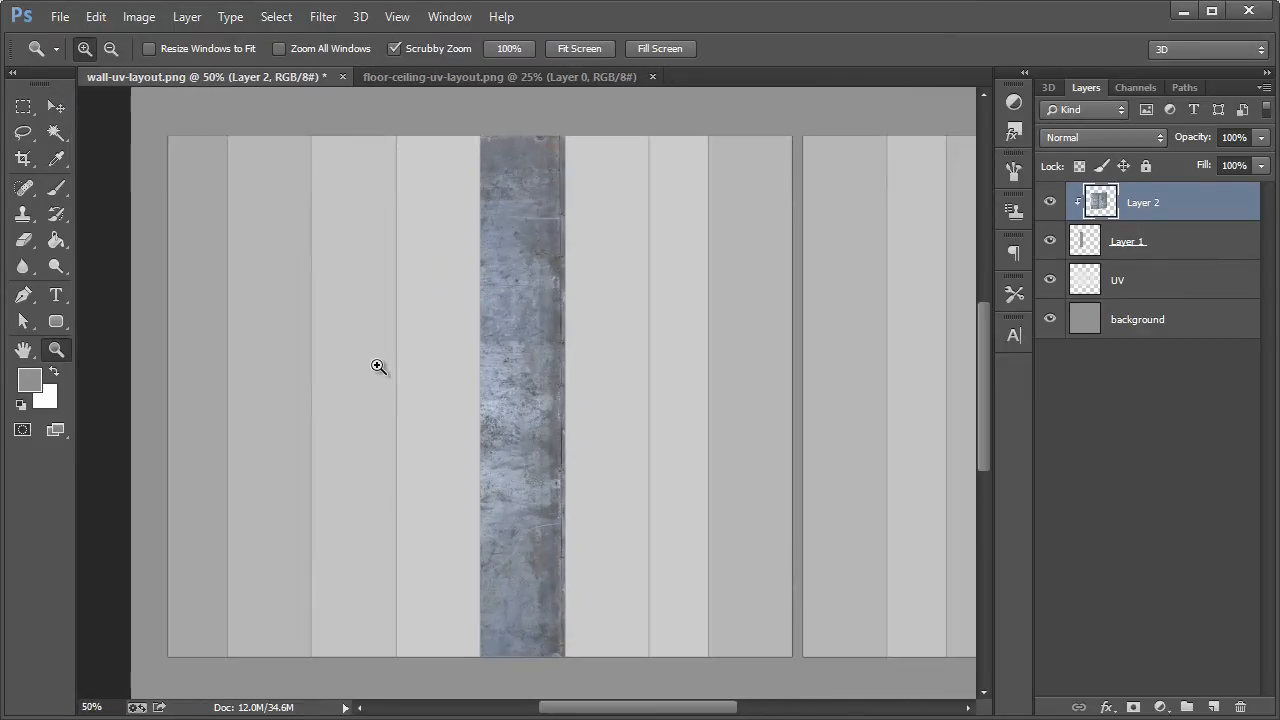
{"action": "left_click", "coordinate": [56, 106]}
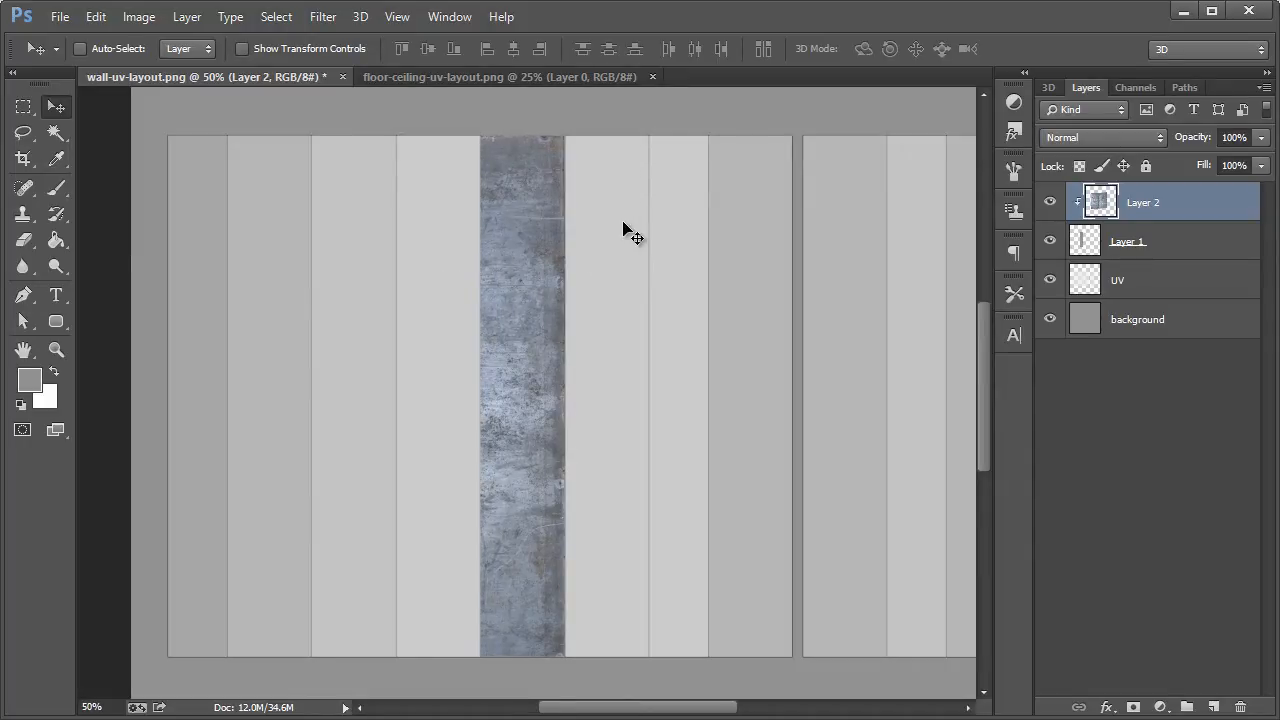
{"action": "key", "text": "ctrl+t"}
{"action": "mouse_move", "coordinate": [285, 107]}
{"action": "left_mouse_down"}
{"action": "mouse_move", "coordinate": [305, 92]}
{"action": "mouse_move", "coordinate": [288, 104]}
{"action": "left_mouse_up"}
{"action": "left_click", "coordinate": [56, 106]}
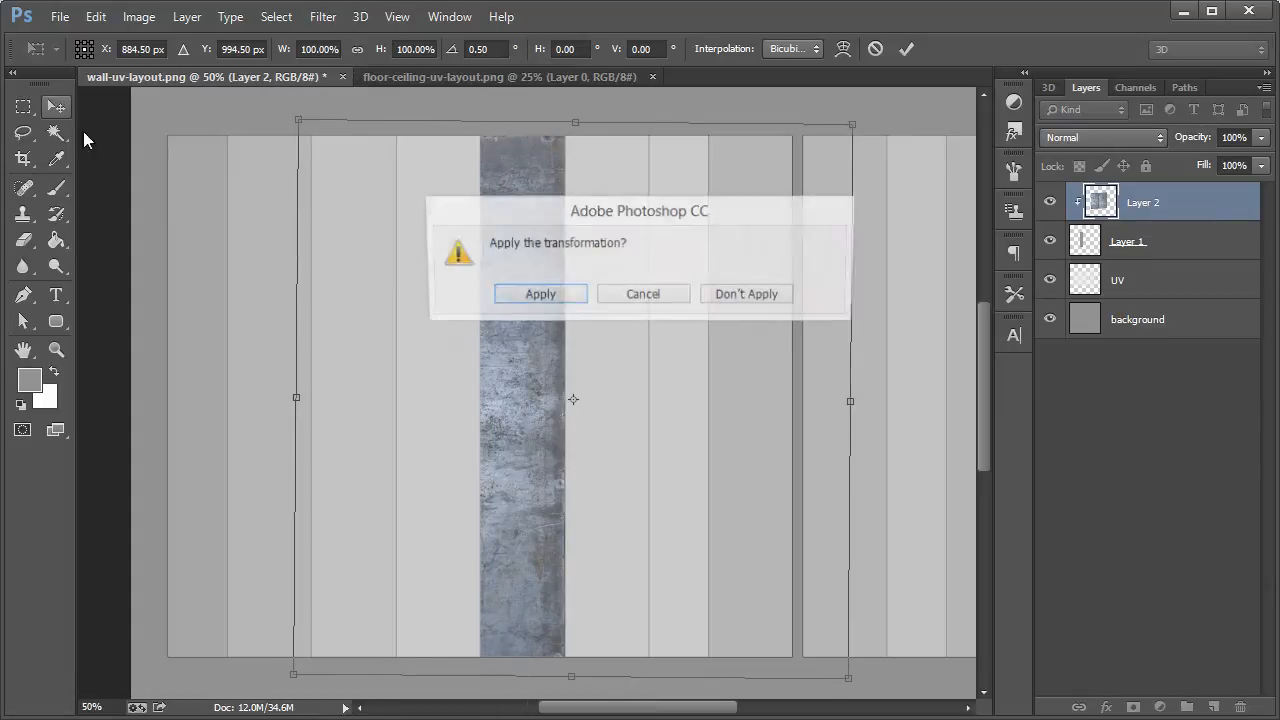
{"action": "left_click", "coordinate": [537, 296]}
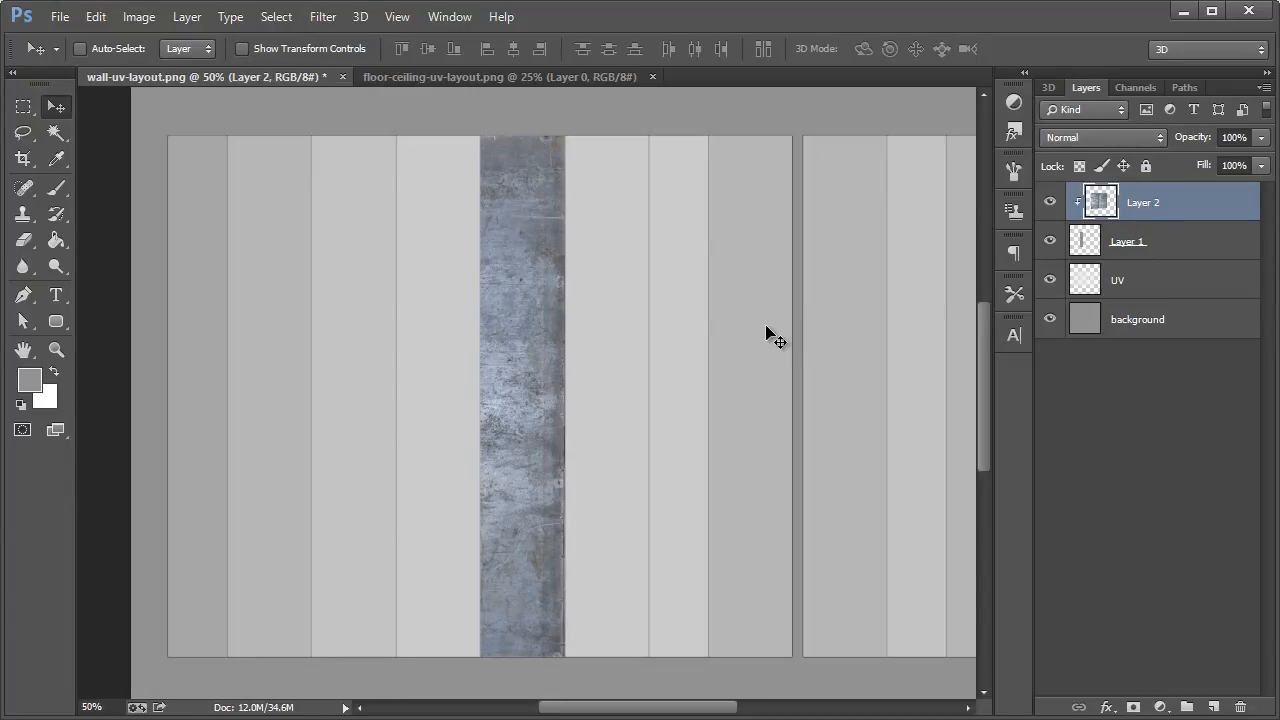
Step: Duplicate Layer 2 within wall-uv-layout.png as Layer 2 copy
{"action": "key", "text": "ctrl+alt+j"}
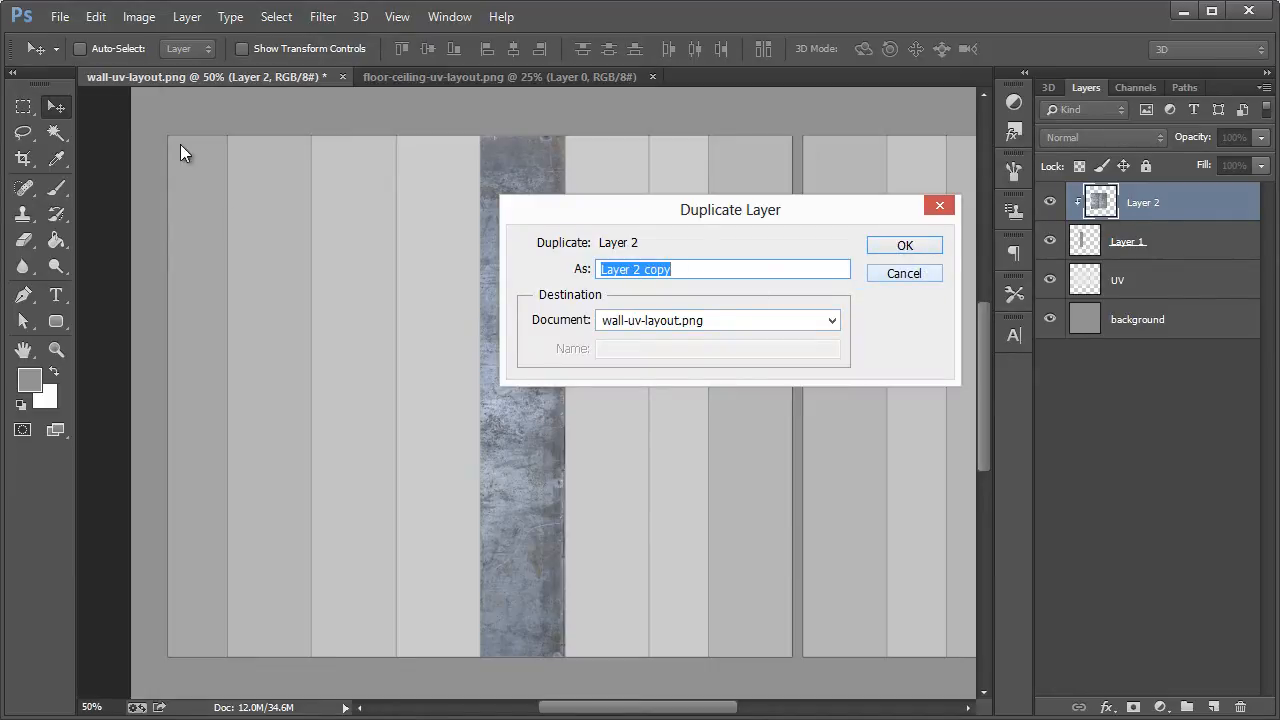
{"action": "left_click", "coordinate": [932, 280]}
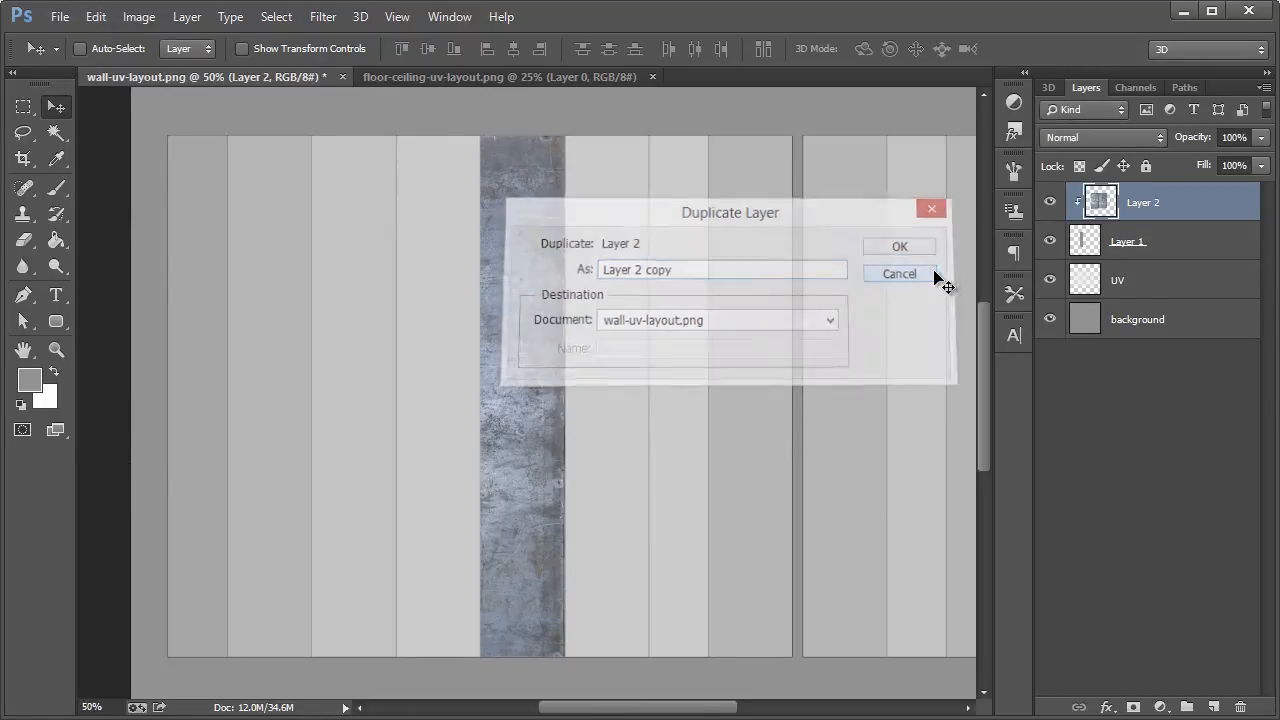
{"action": "right_click", "coordinate": [1133, 205]}
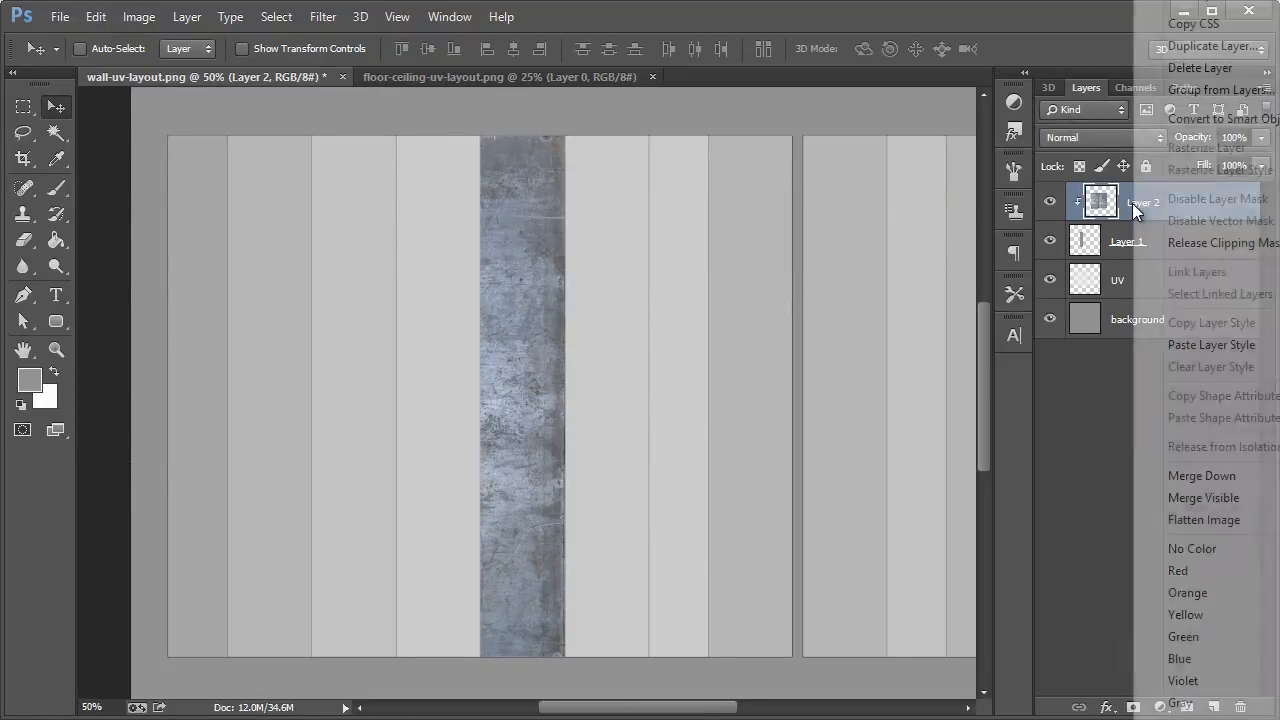
{"action": "left_click", "coordinate": [1118, 205]}
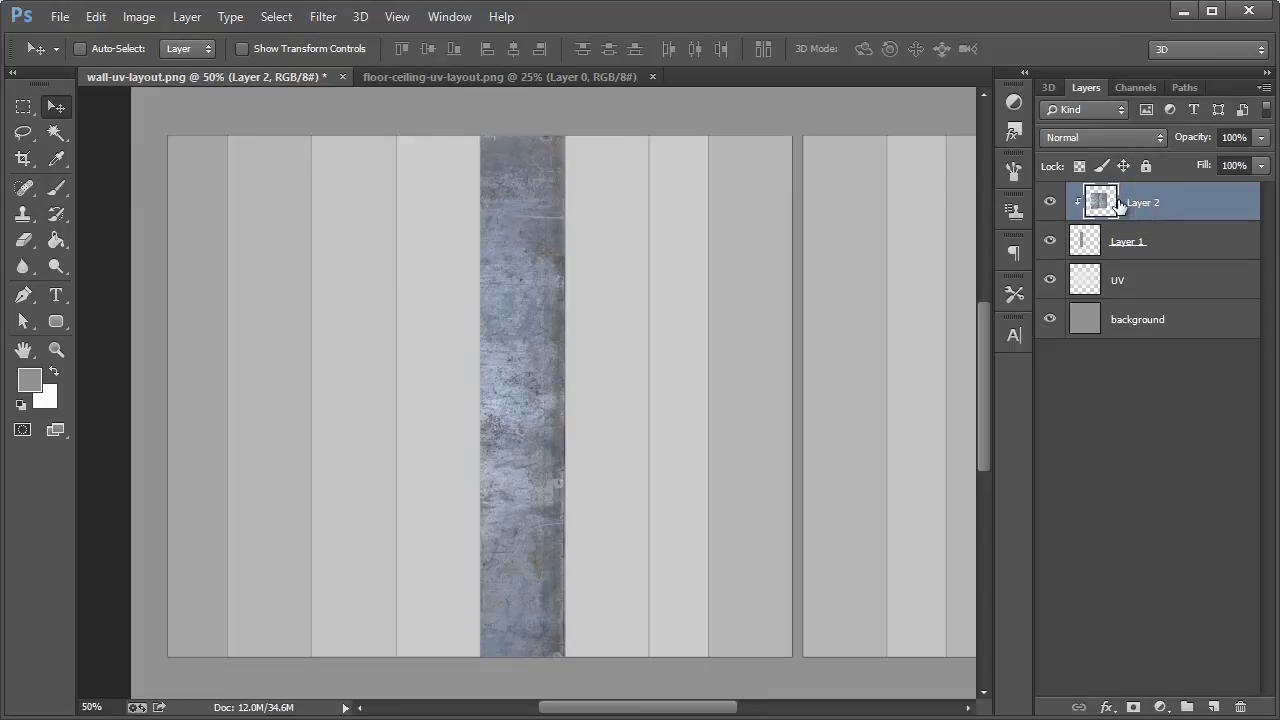
{"action": "left_click", "coordinate": [932, 250]}
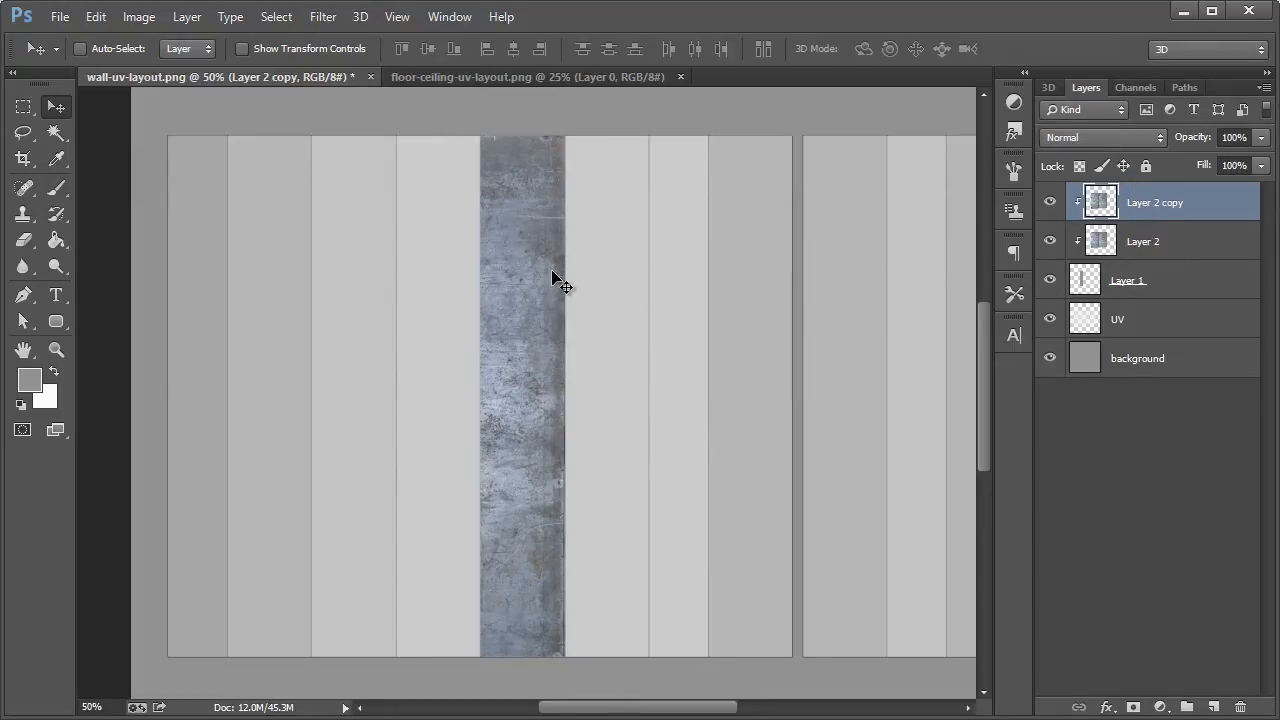
Step: Move the Layer 2 copy texture left so its middle seam lies along the panel's left edge
{"action": "left_click", "coordinate": [96, 16]}
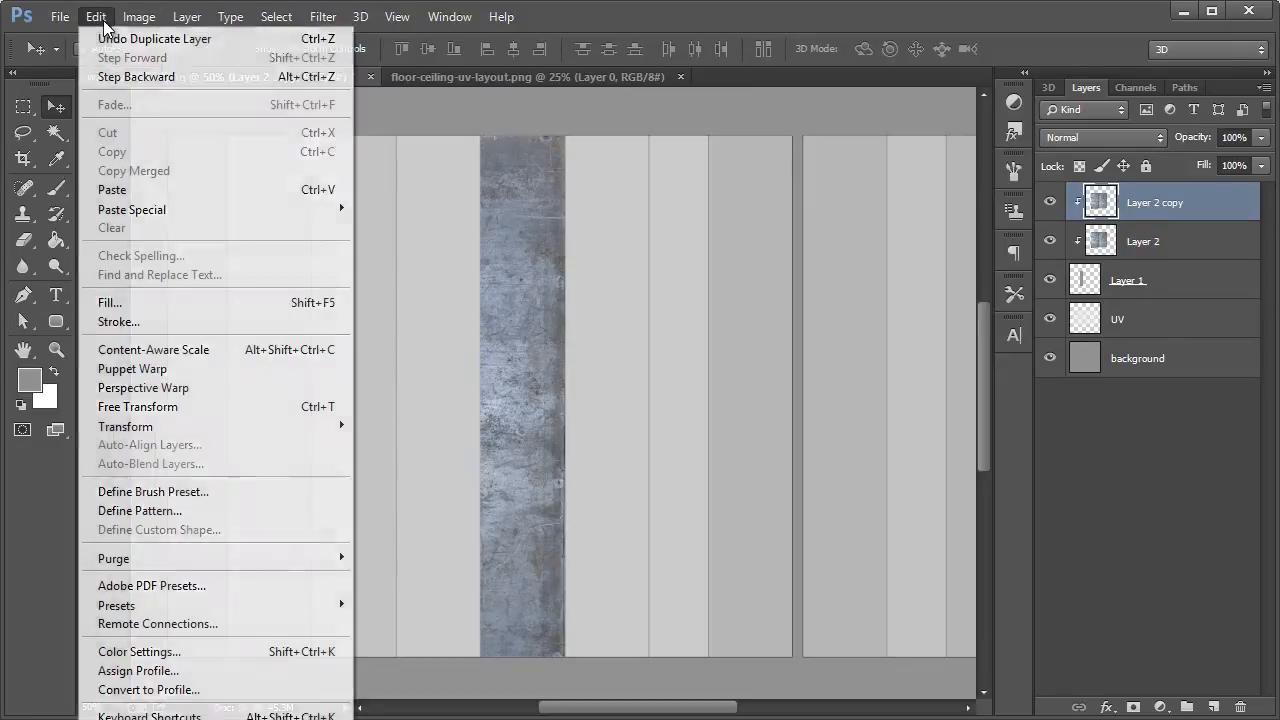
{"action": "left_click", "coordinate": [662, 17]}
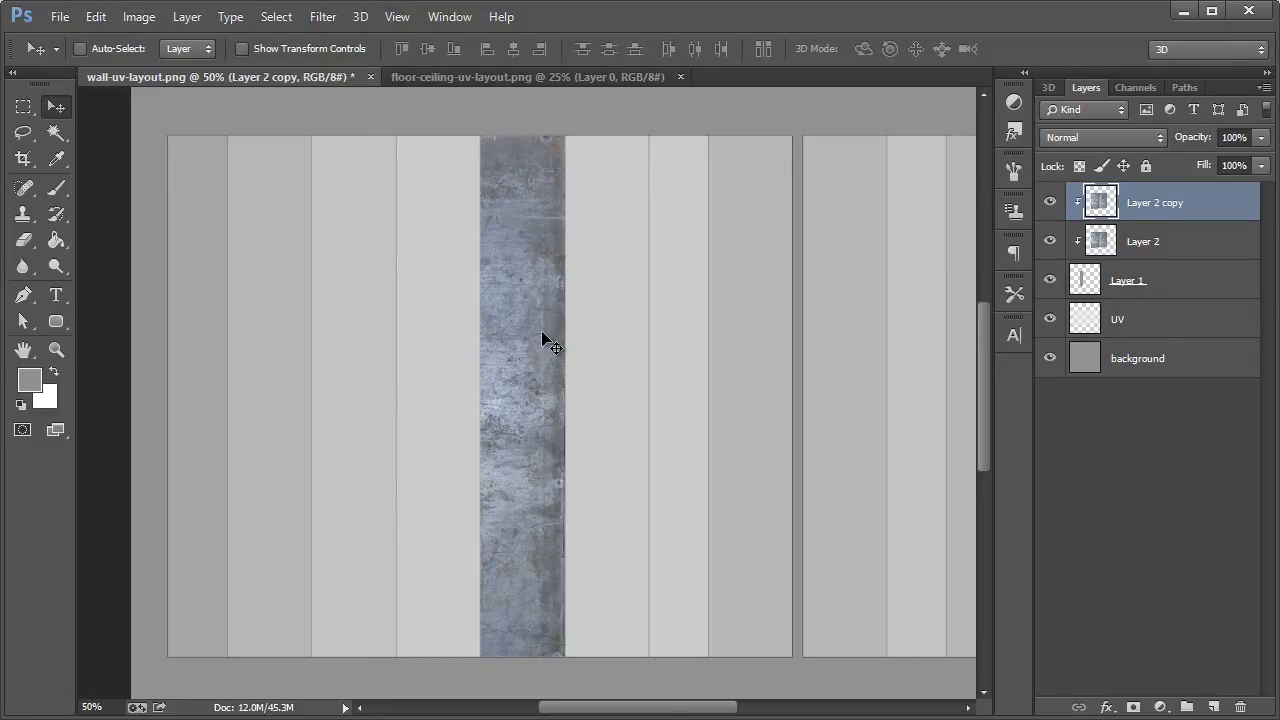
{"action": "left_click_drag", "start_coordinate": [502, 327], "coordinate": [421, 332]}
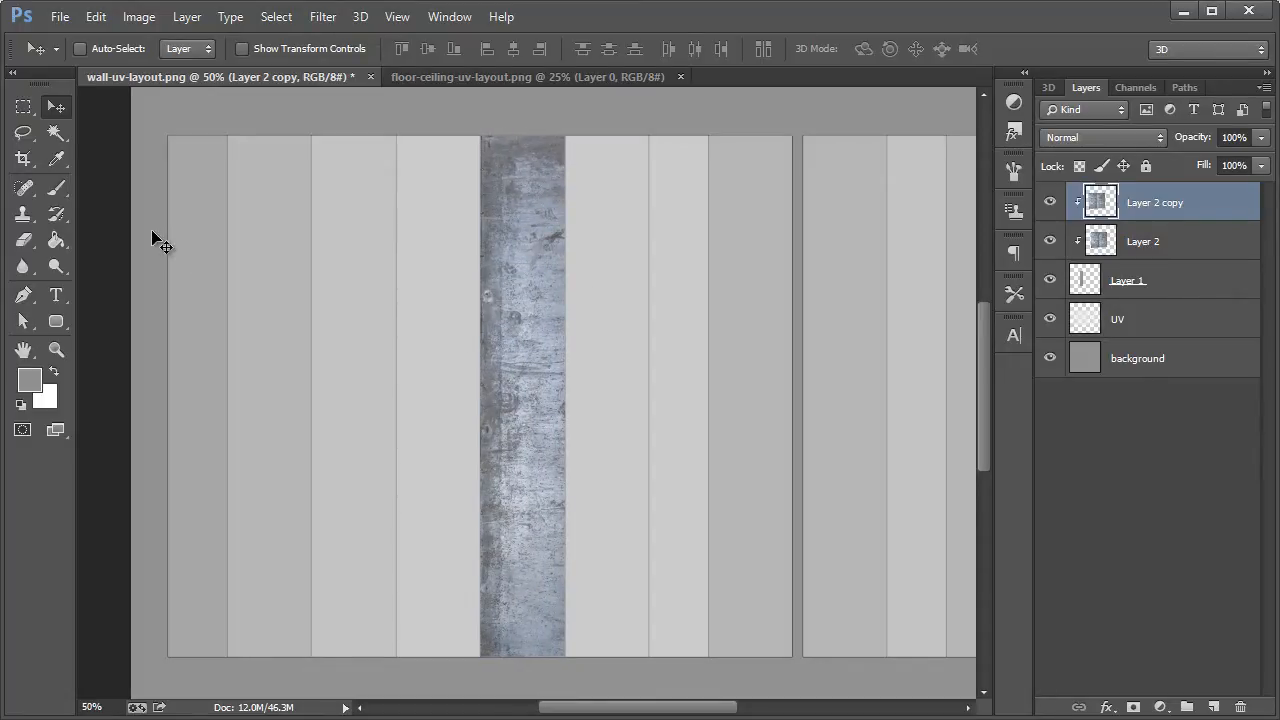
Step: Delete the part of Layer 2 copy covering the right half of the textured panel using a rectangular selection, and deselect
{"action": "left_click", "coordinate": [23, 107]}
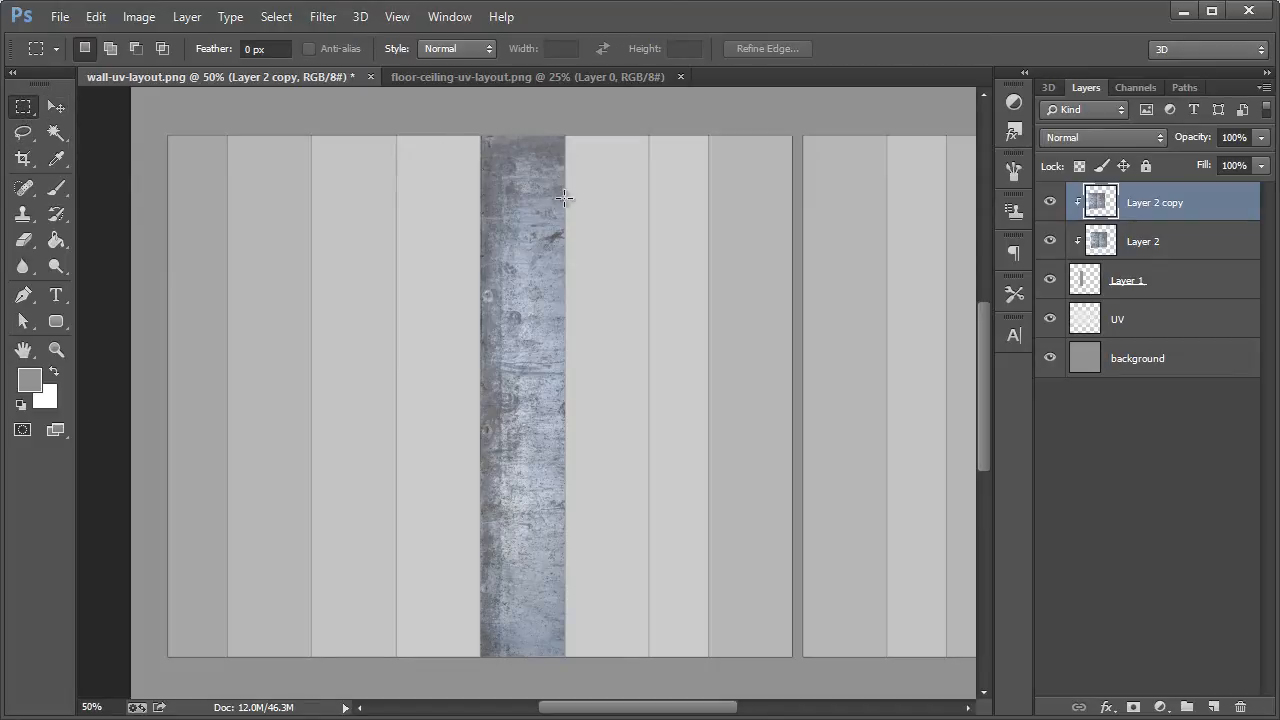
{"action": "left_click_drag", "start_coordinate": [528, 121], "coordinate": [760, 480]}
{"action": "scroll", "coordinate": [617, 556], "scroll_direction": "up", "scroll_amount": 5}
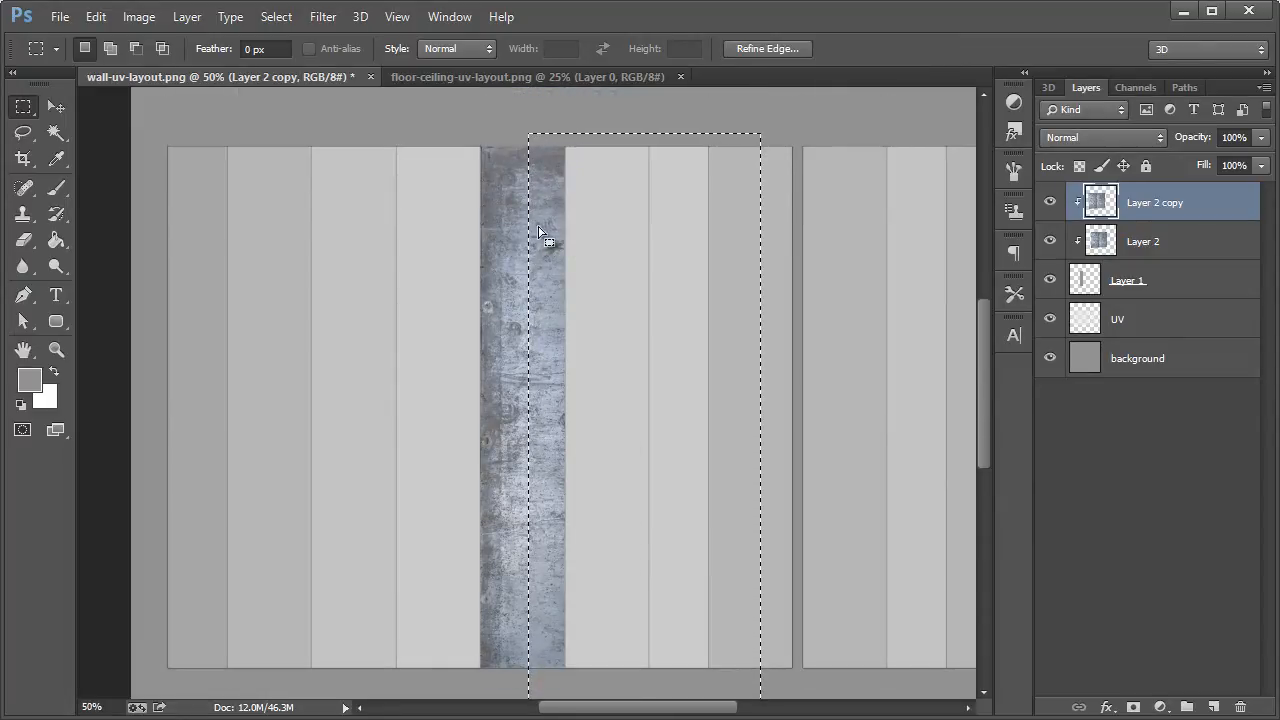
{"action": "key", "text": "Delete"}
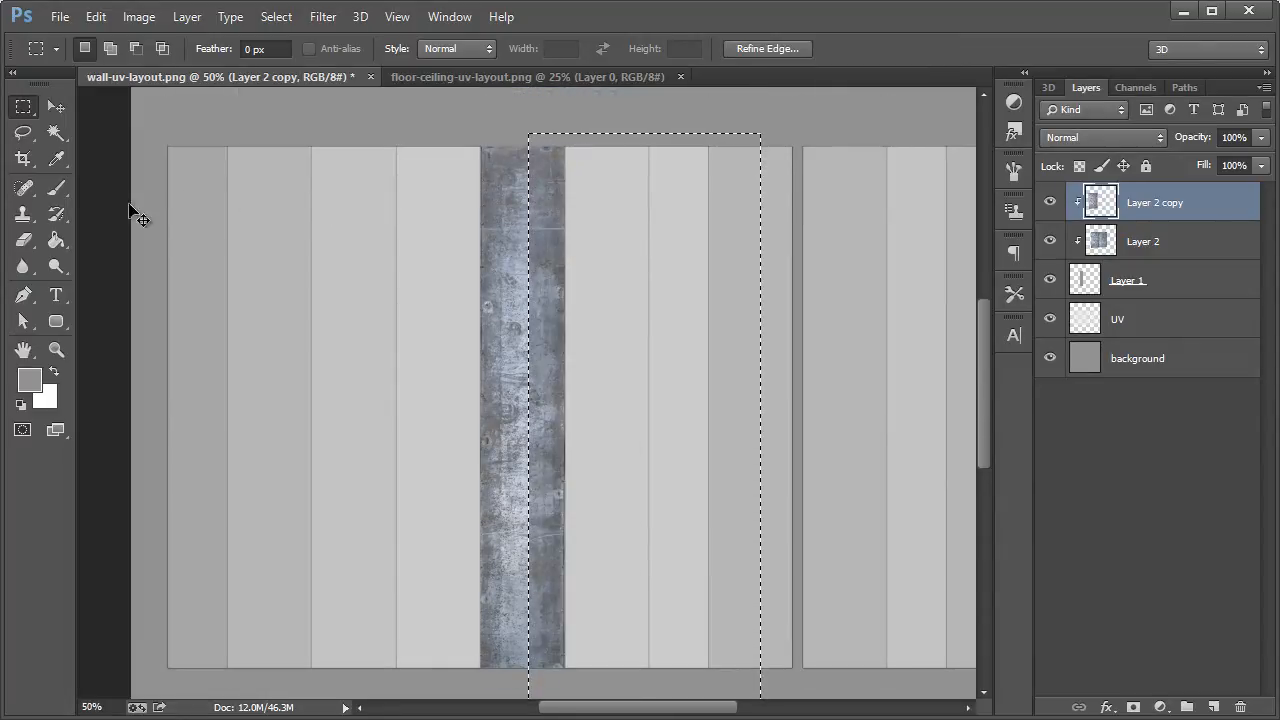
{"action": "key", "text": "ctrl+d"}
Step: Erase along the cut edge of Layer 2 copy down the panel's middle with a 94 px soft brush at 0% hardness
{"action": "left_click", "coordinate": [27, 240]}
{"action": "right_click", "coordinate": [27, 243]}
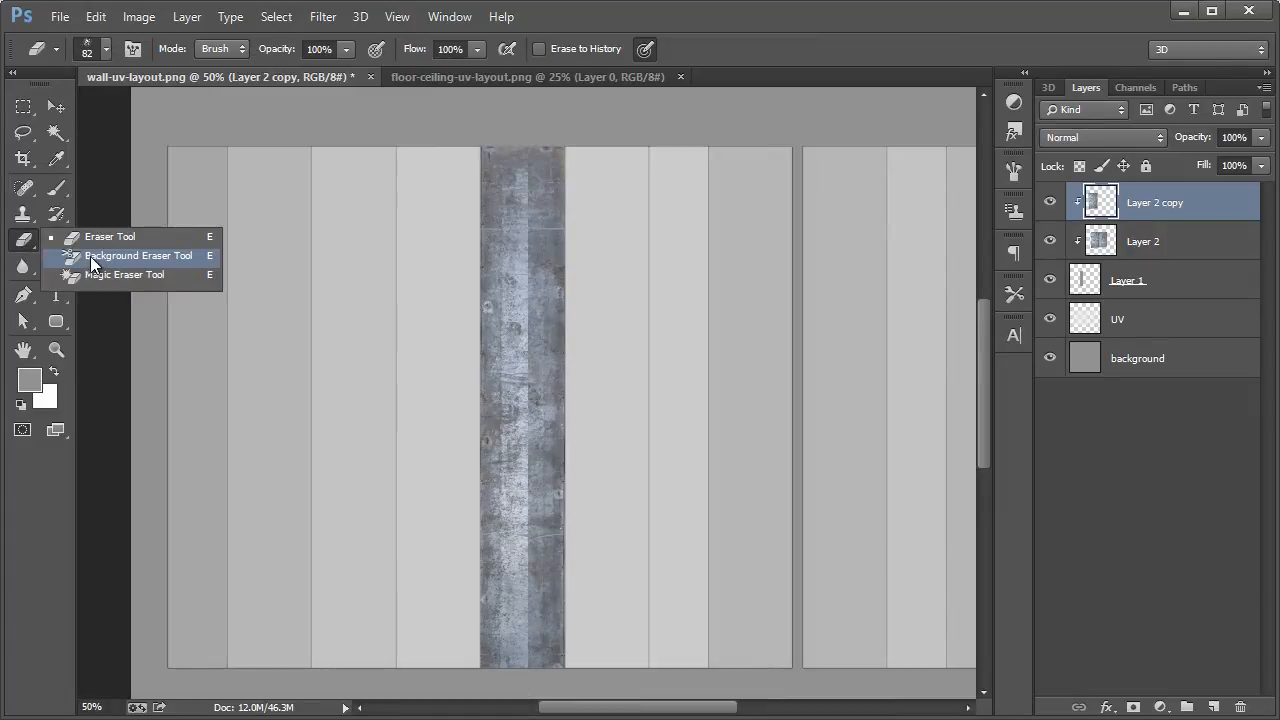
{"action": "left_click", "coordinate": [95, 240]}
{"action": "left_click", "coordinate": [105, 49]}
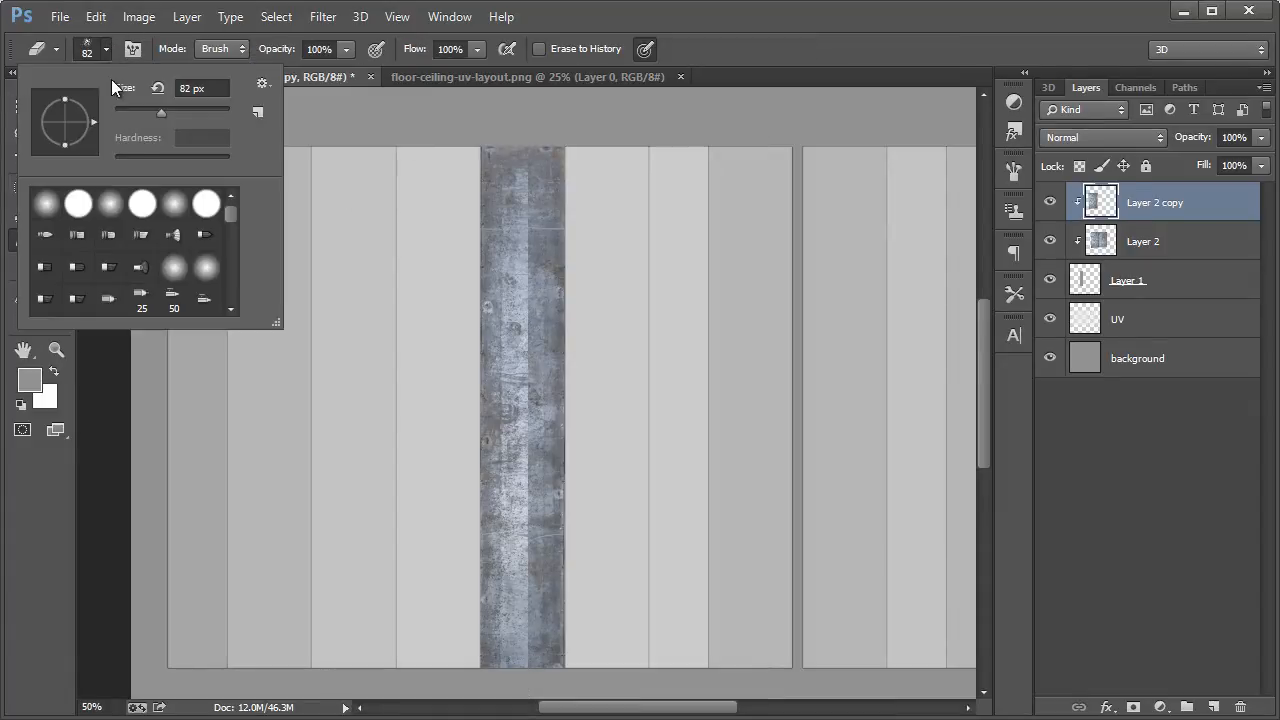
{"action": "left_click", "coordinate": [97, 200]}
{"action": "left_click_drag", "start_coordinate": [158, 111], "coordinate": [168, 111]}
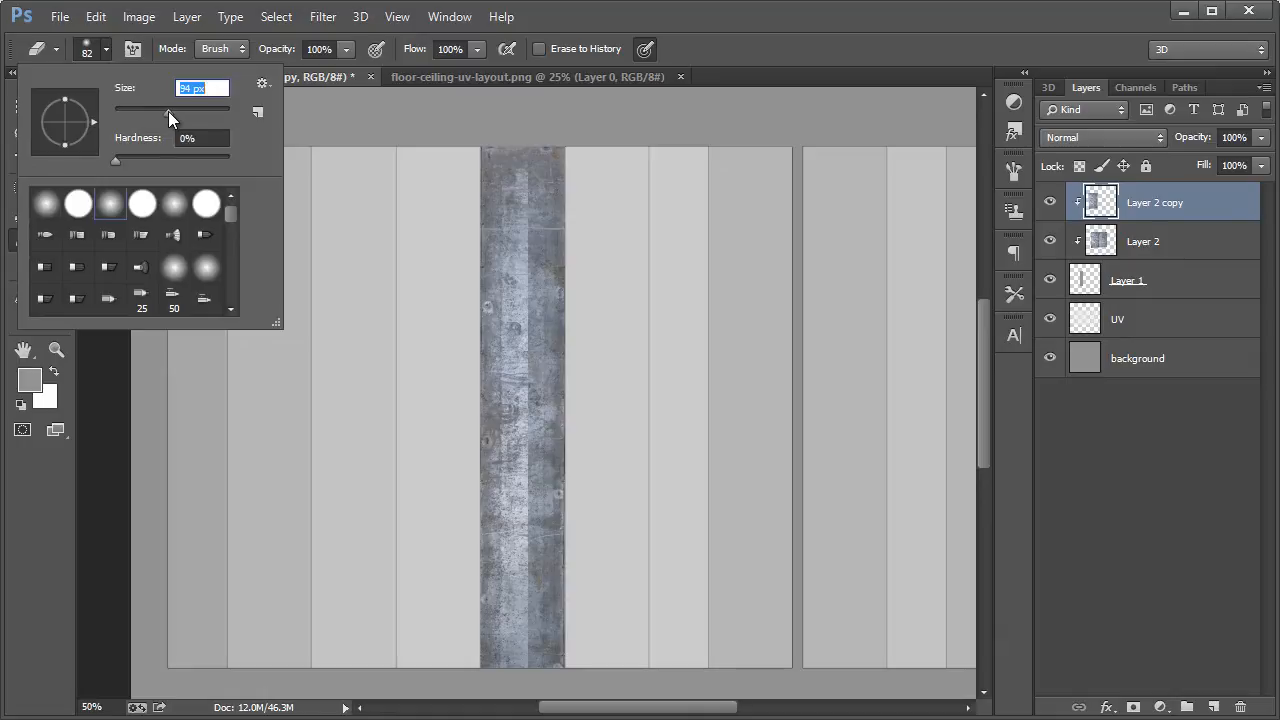
{"action": "left_click", "coordinate": [524, 144]}
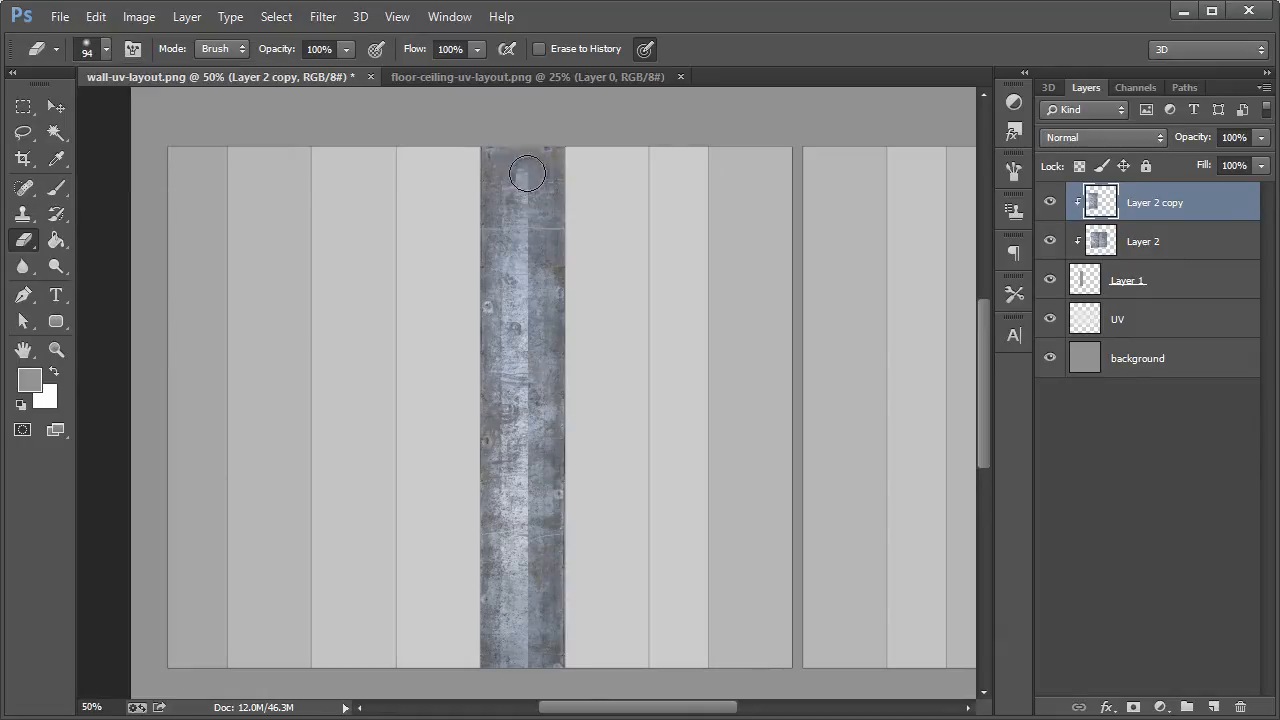
{"action": "left_click_drag", "start_coordinate": [532, 436], "coordinate": [532, 678]}
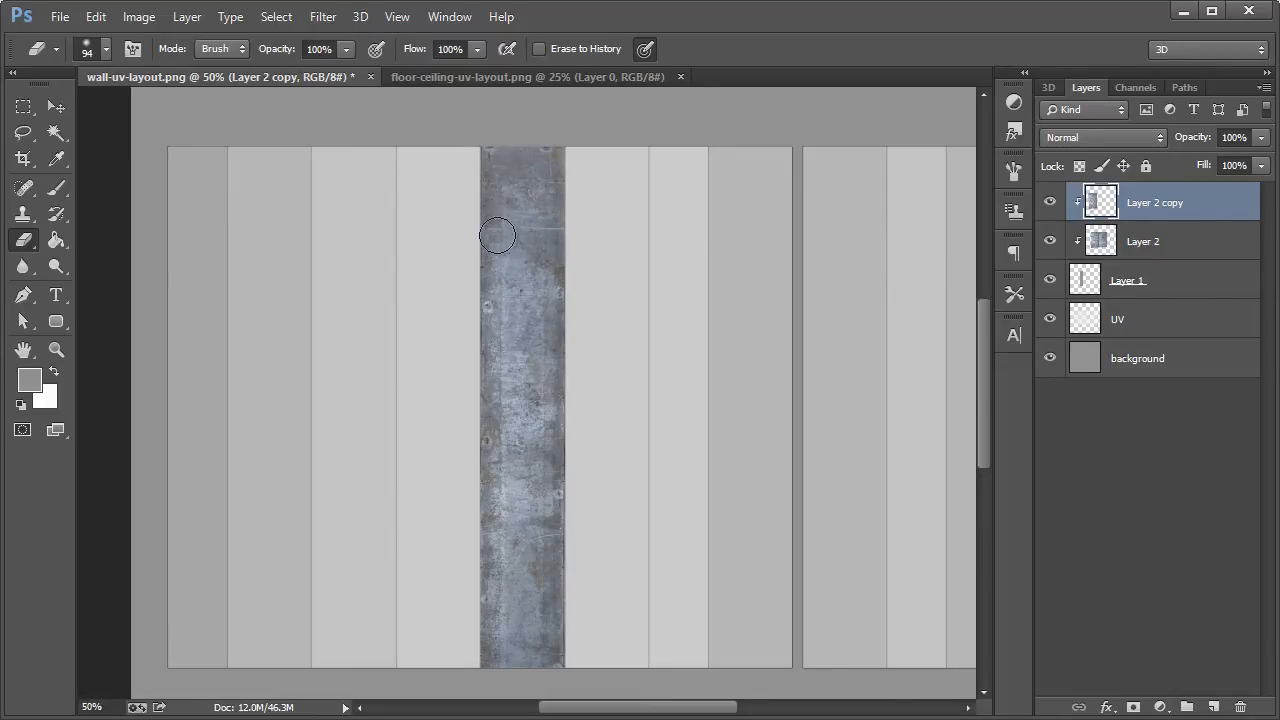
{"action": "left_click", "coordinate": [57, 104]}
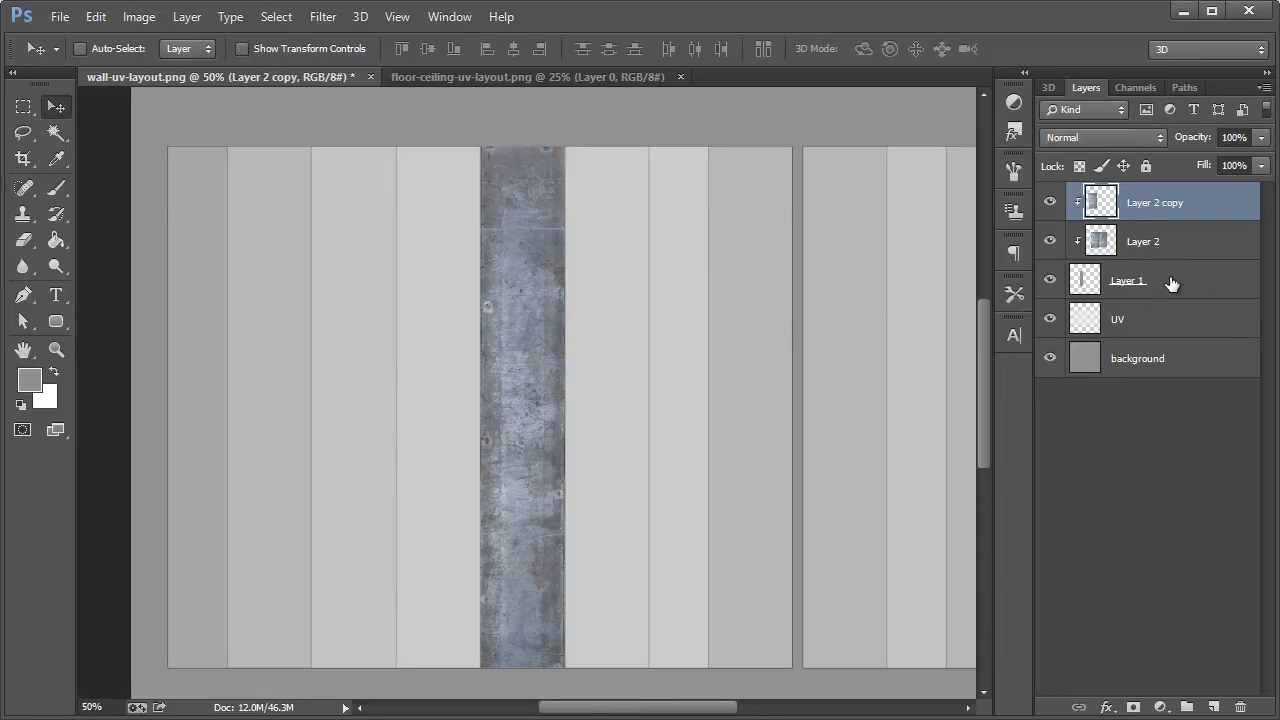
Step: Fill the UV panel directly right of the textured one with the grey foreground colour on a new layer above Layer 2 copy
{"action": "left_click", "coordinate": [1148, 320]}
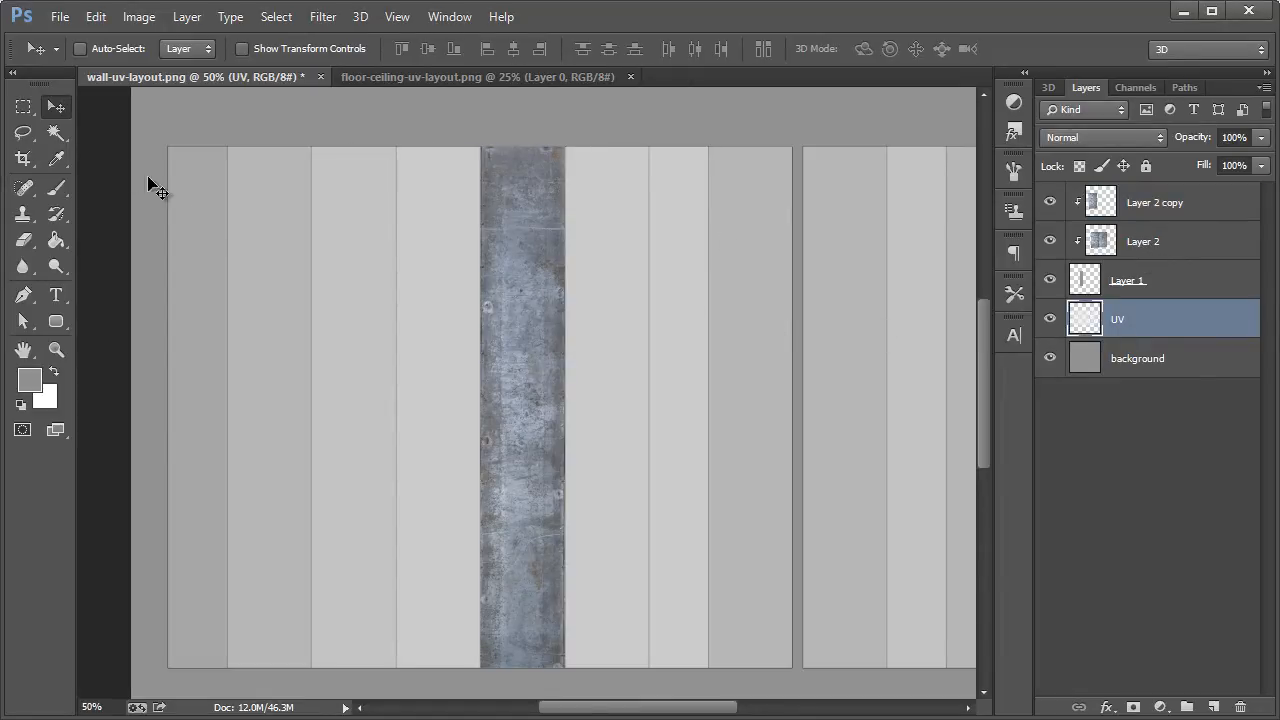
{"action": "left_click", "coordinate": [58, 135]}
{"action": "left_click", "coordinate": [611, 206]}
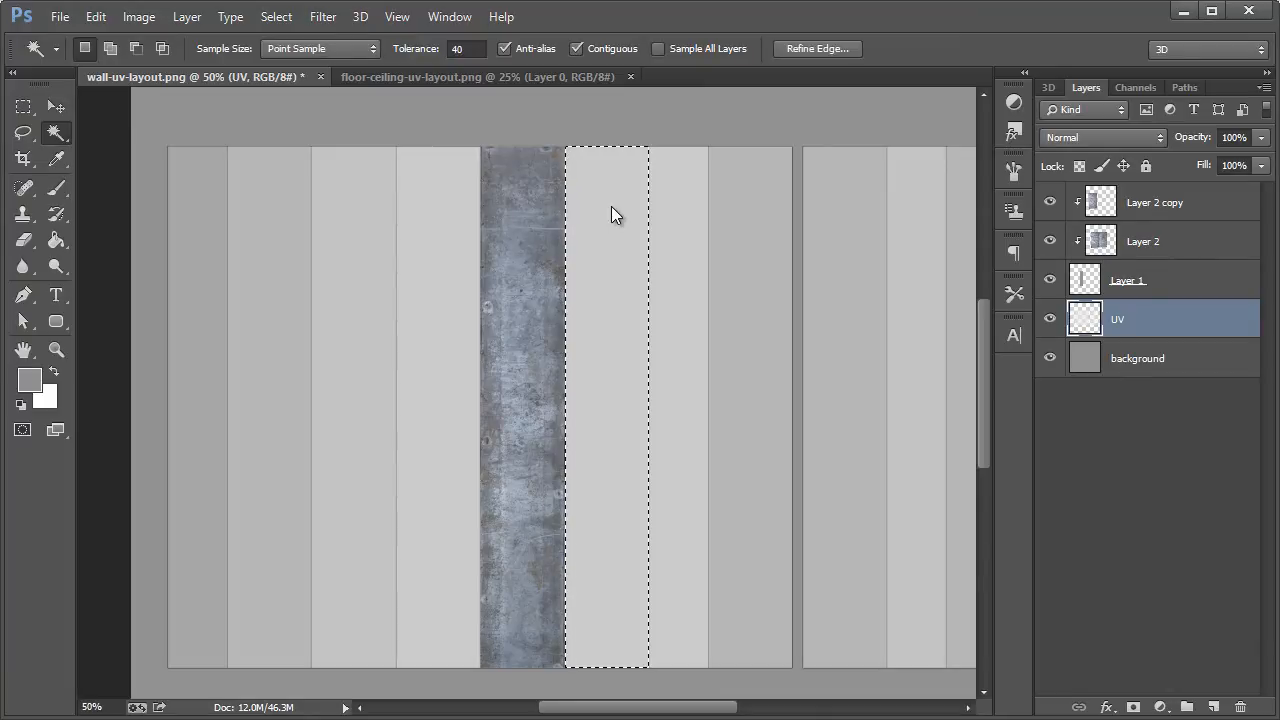
{"action": "left_click", "coordinate": [1178, 205]}
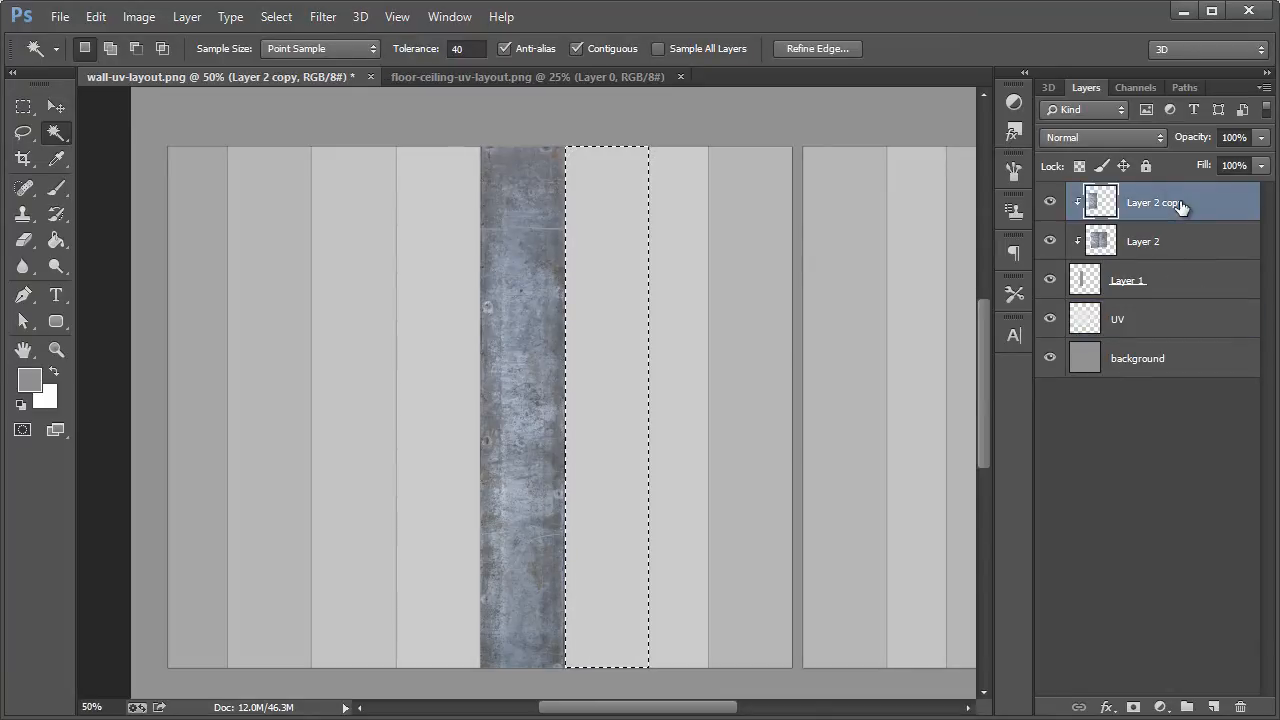
{"action": "key", "text": "ctrl+shift+n"}
{"action": "key", "text": "Return"}
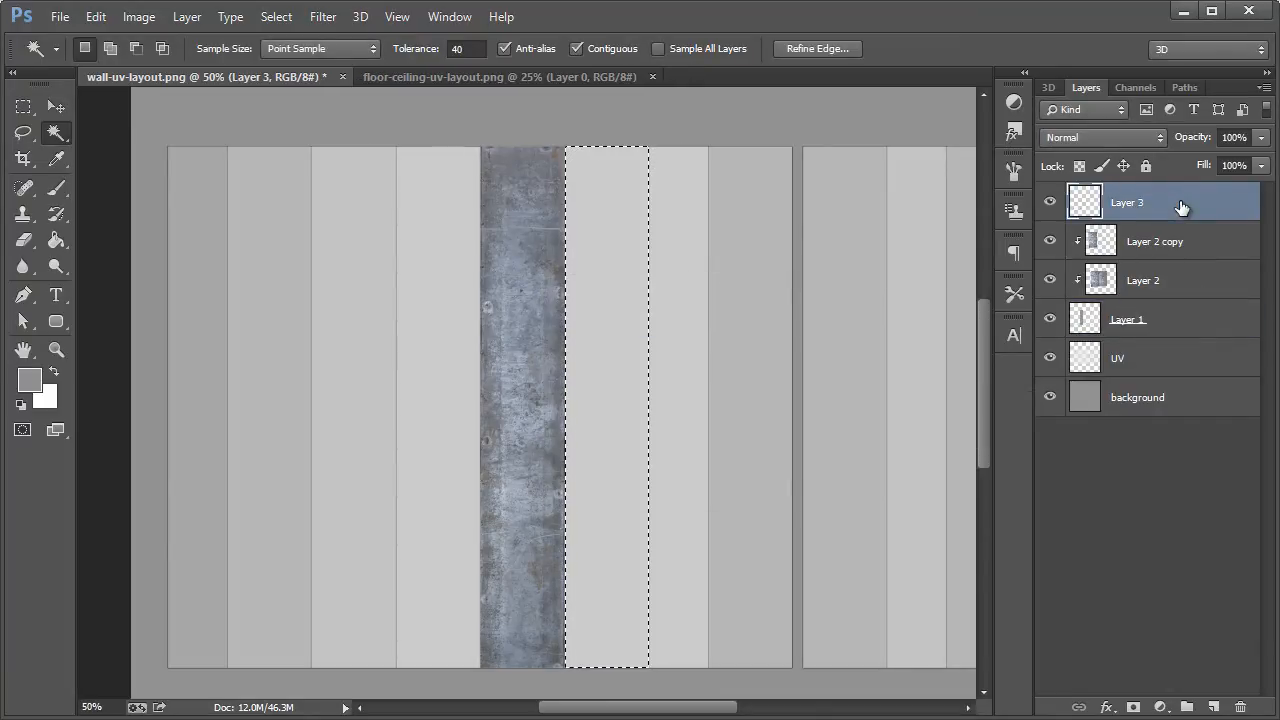
{"action": "left_click", "coordinate": [56, 240]}
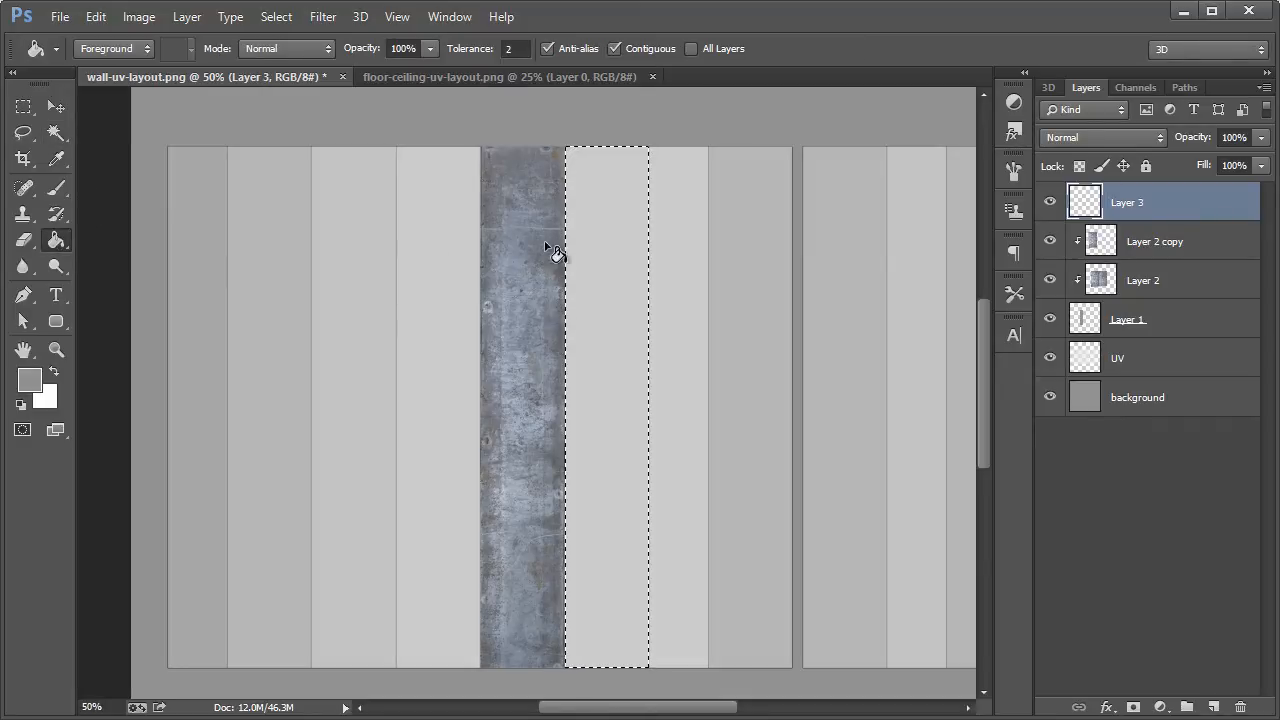
{"action": "left_click", "coordinate": [576, 229]}
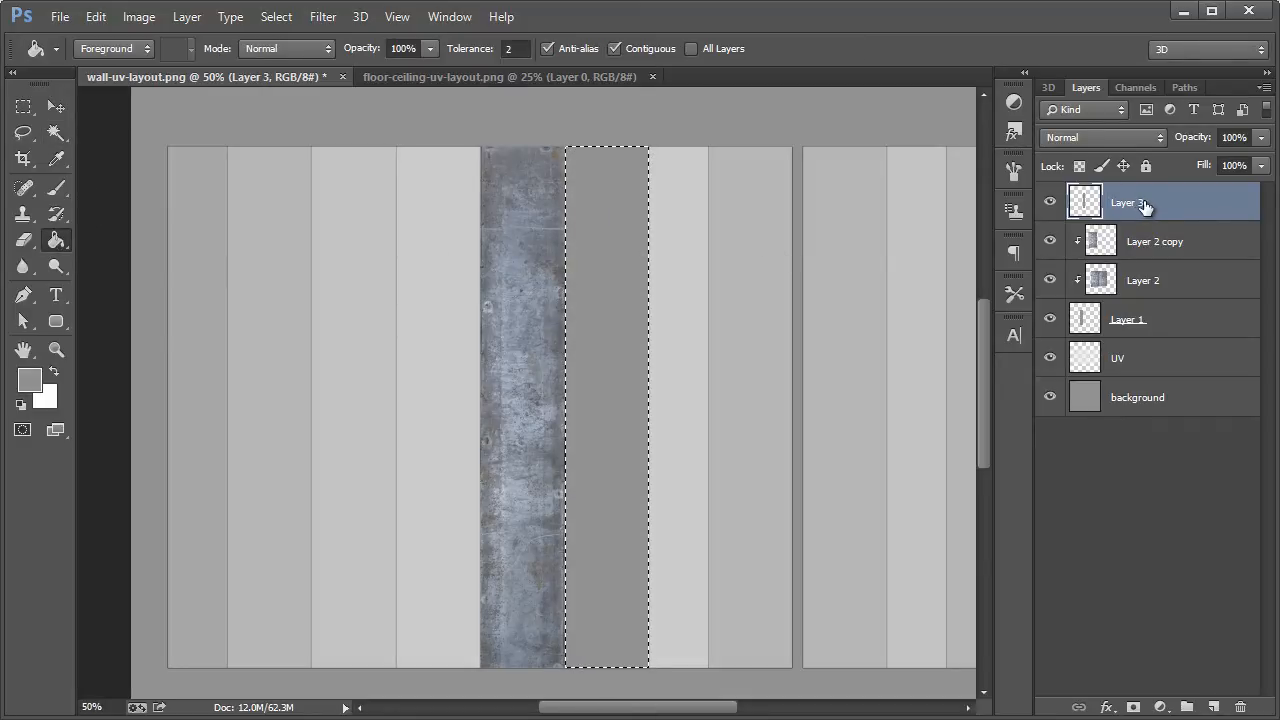
{"action": "key", "text": "ctrl+d"}
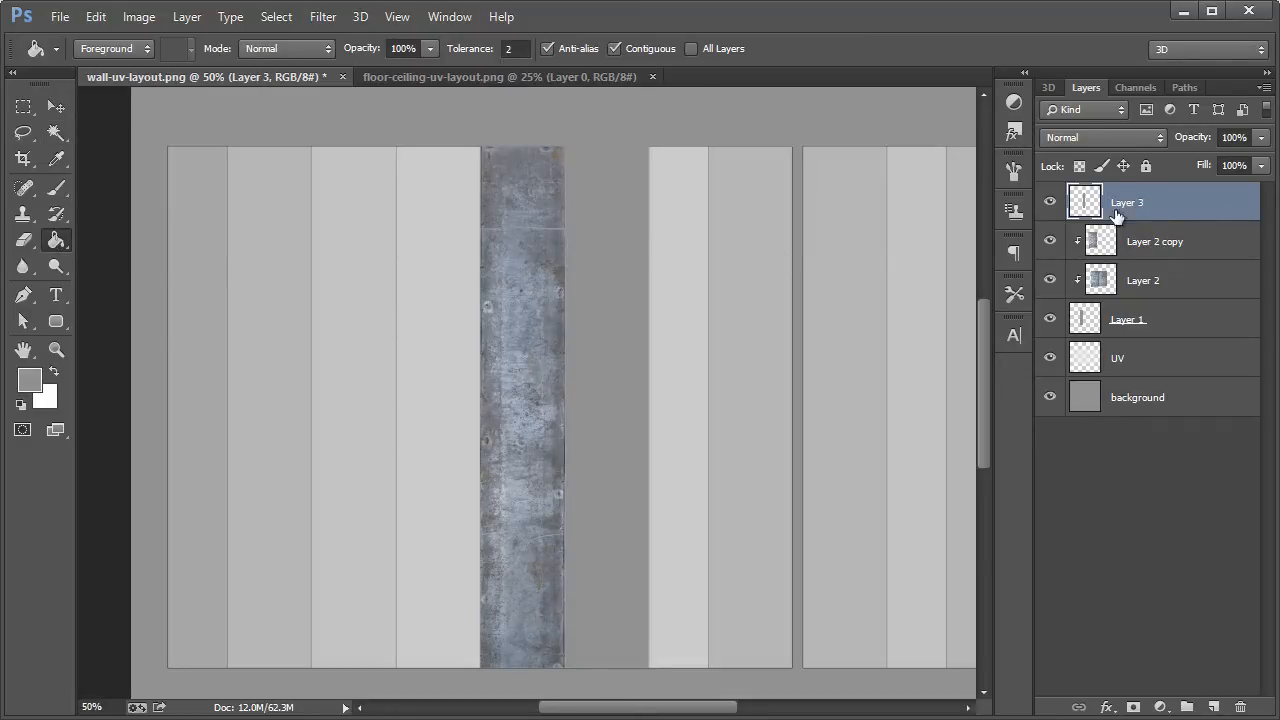
Step: Duplicate Layer 2 and Layer 2 copy together within wall-uv-layout.png
{"action": "left_click", "coordinate": [55, 107]}
{"action": "left_click", "coordinate": [1172, 252]}
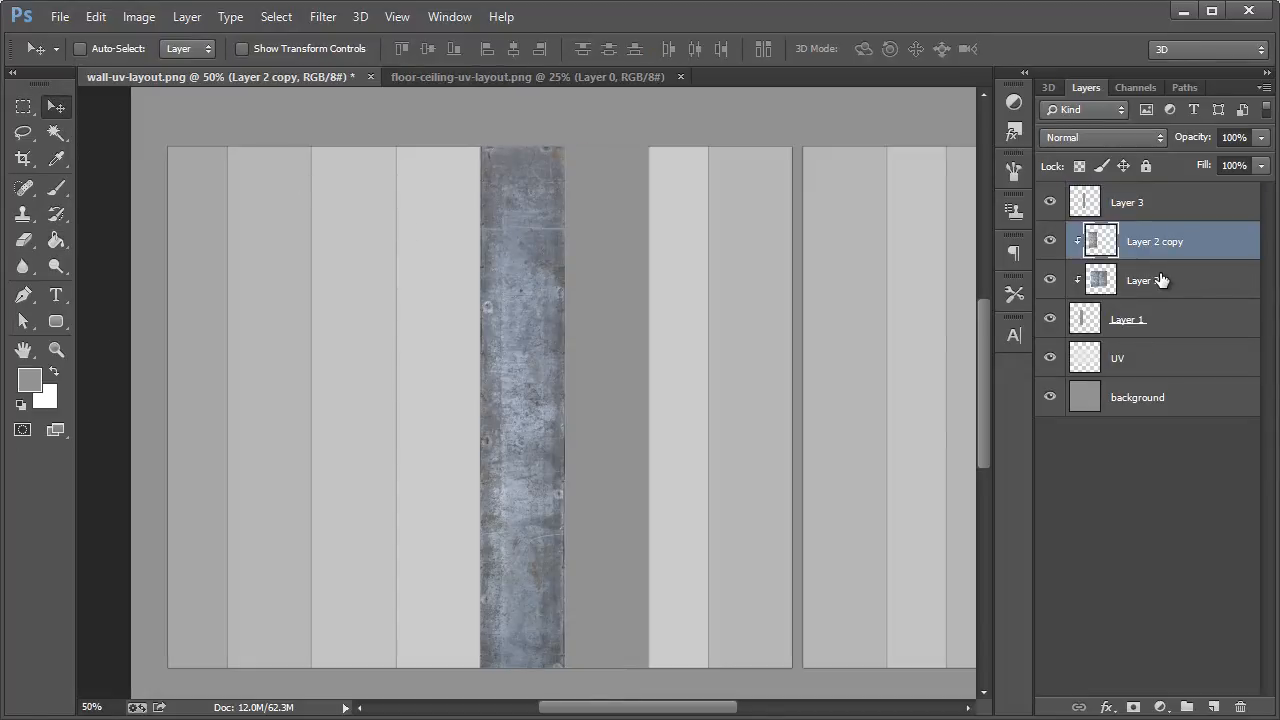
{"action": "left_click", "coordinate": [1161, 280], "text": "shift"}
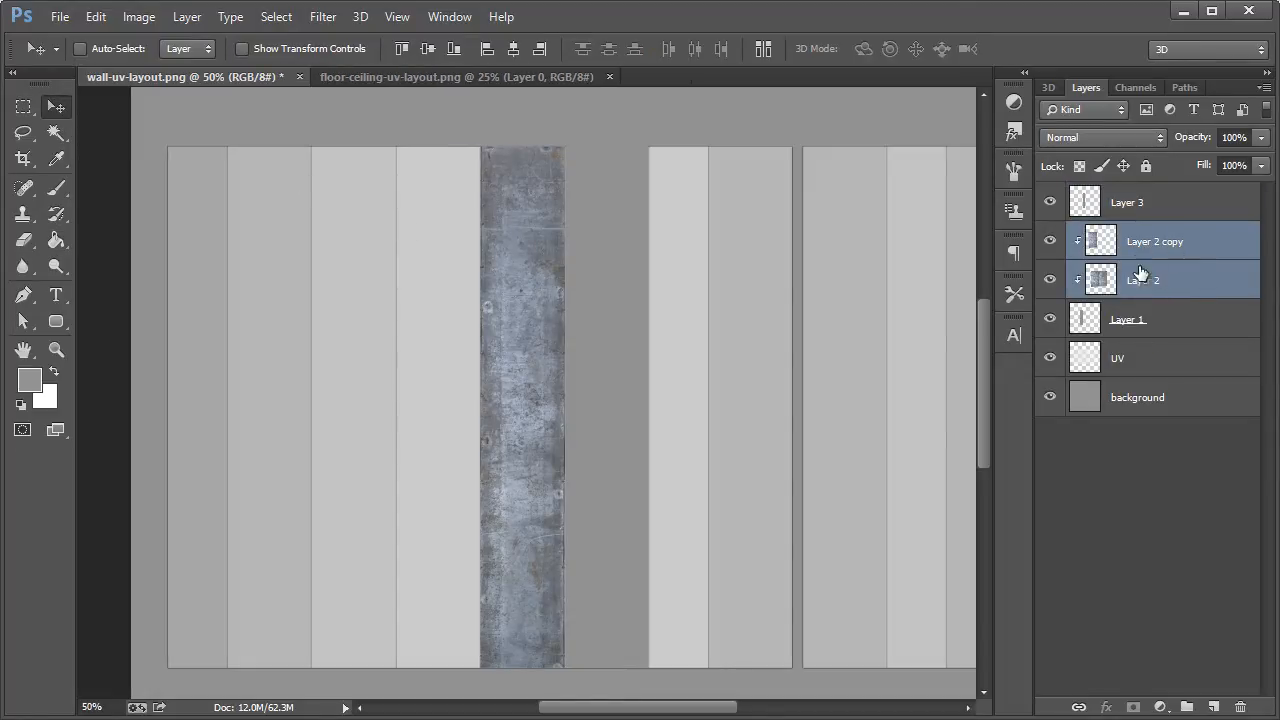
{"action": "key", "text": "ctrl+alt+j"}
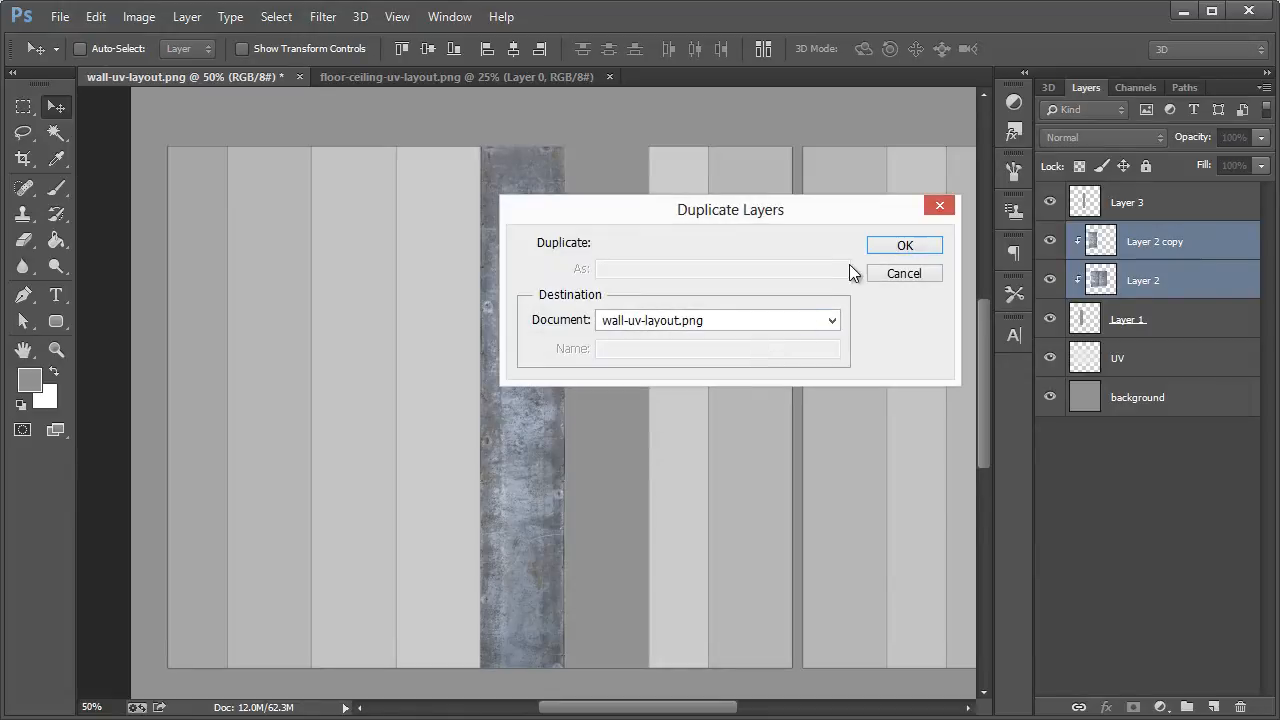
{"action": "left_click", "coordinate": [883, 255]}
Step: Move the two duplicated texture layers above Layer 3 and clip them to it
{"action": "left_click_drag", "start_coordinate": [1134, 249], "coordinate": [1149, 193]}
{"action": "right_click", "coordinate": [1143, 202]}
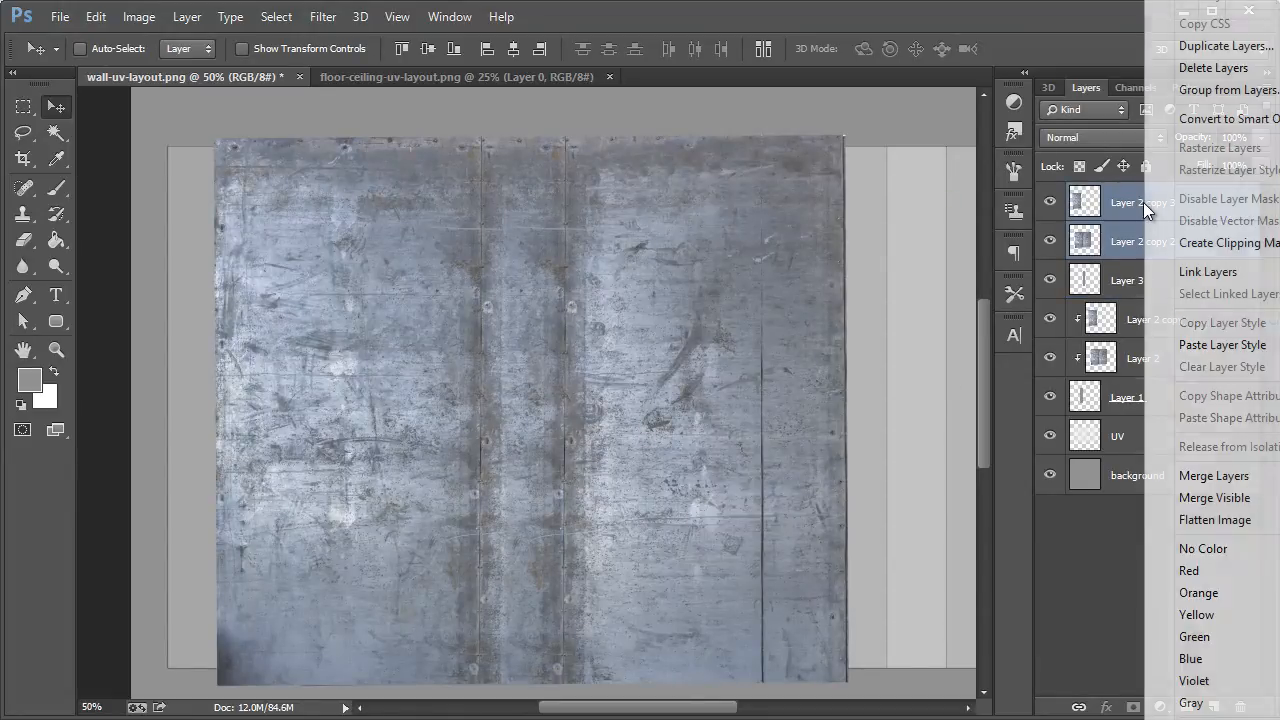
{"action": "left_click", "coordinate": [1150, 243]}
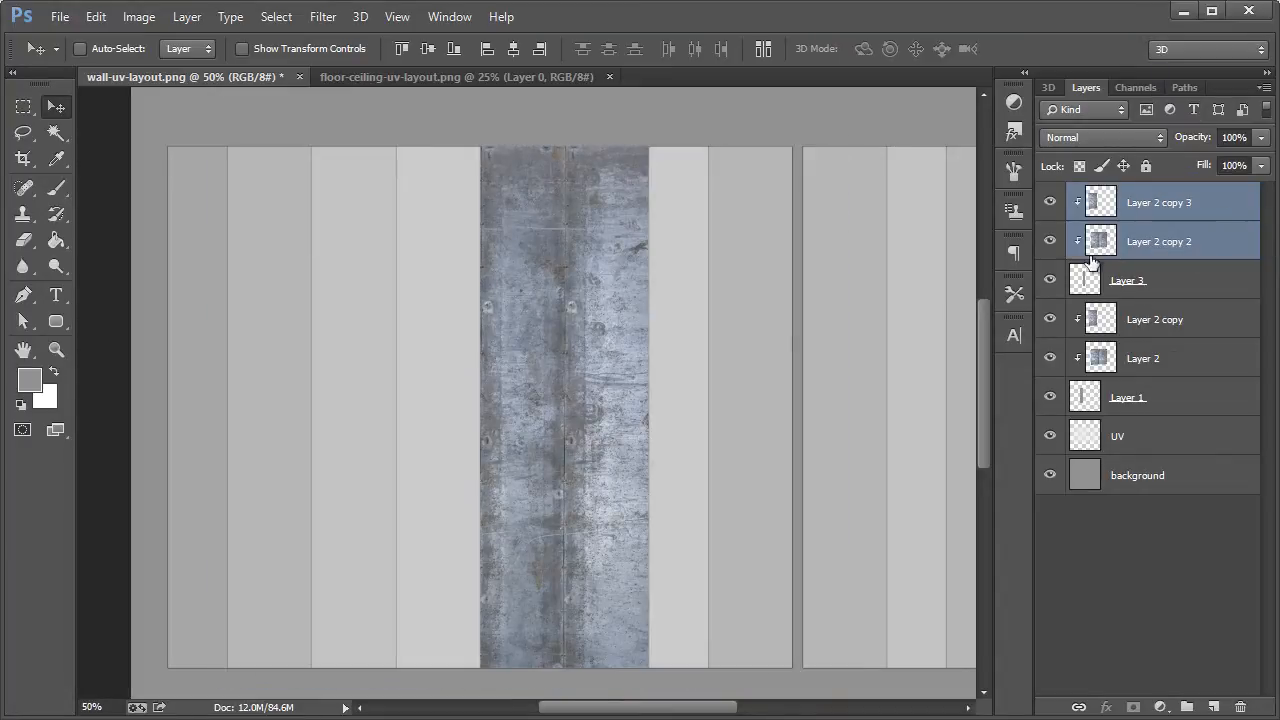
Step: Shift the Layer 2 copy 2 and Layer 2 copy 3 textures right over the second panel, aligning them with its edges
{"action": "left_click_drag", "start_coordinate": [599, 342], "coordinate": [598, 347]}
{"action": "left_click", "coordinate": [1177, 247]}
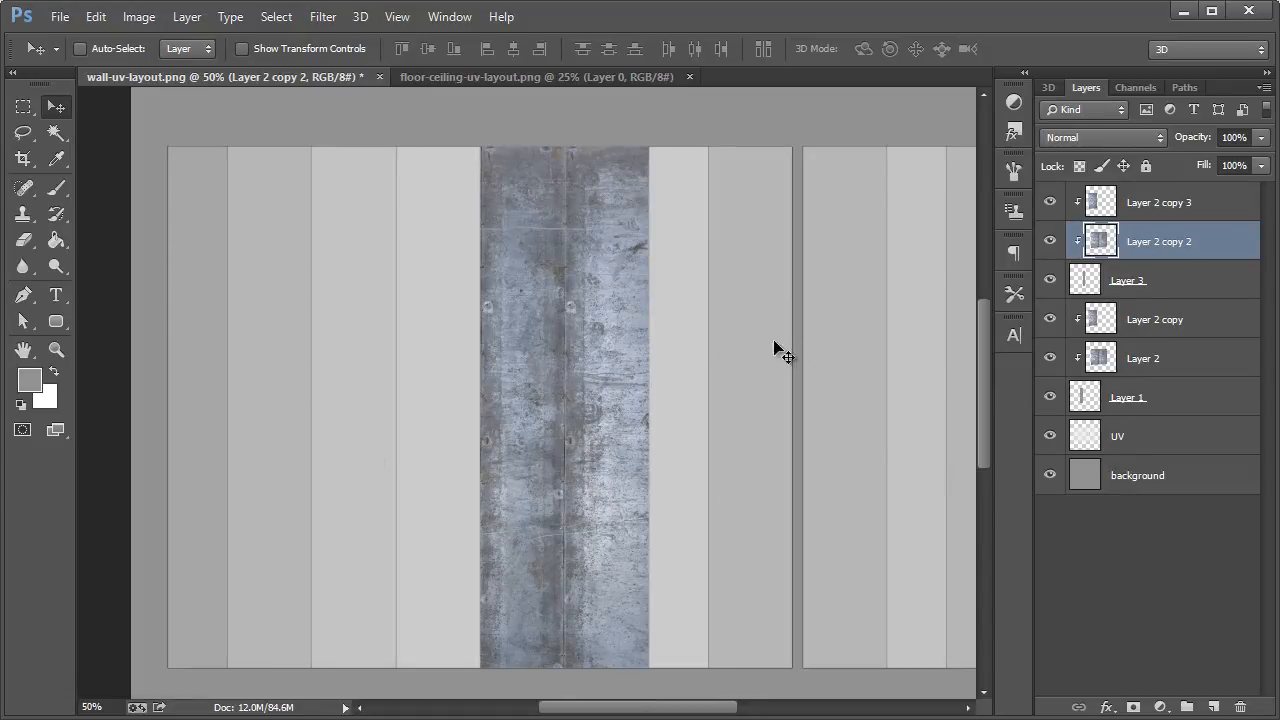
{"action": "left_click_drag", "start_coordinate": [714, 707], "coordinate": [734, 708]}
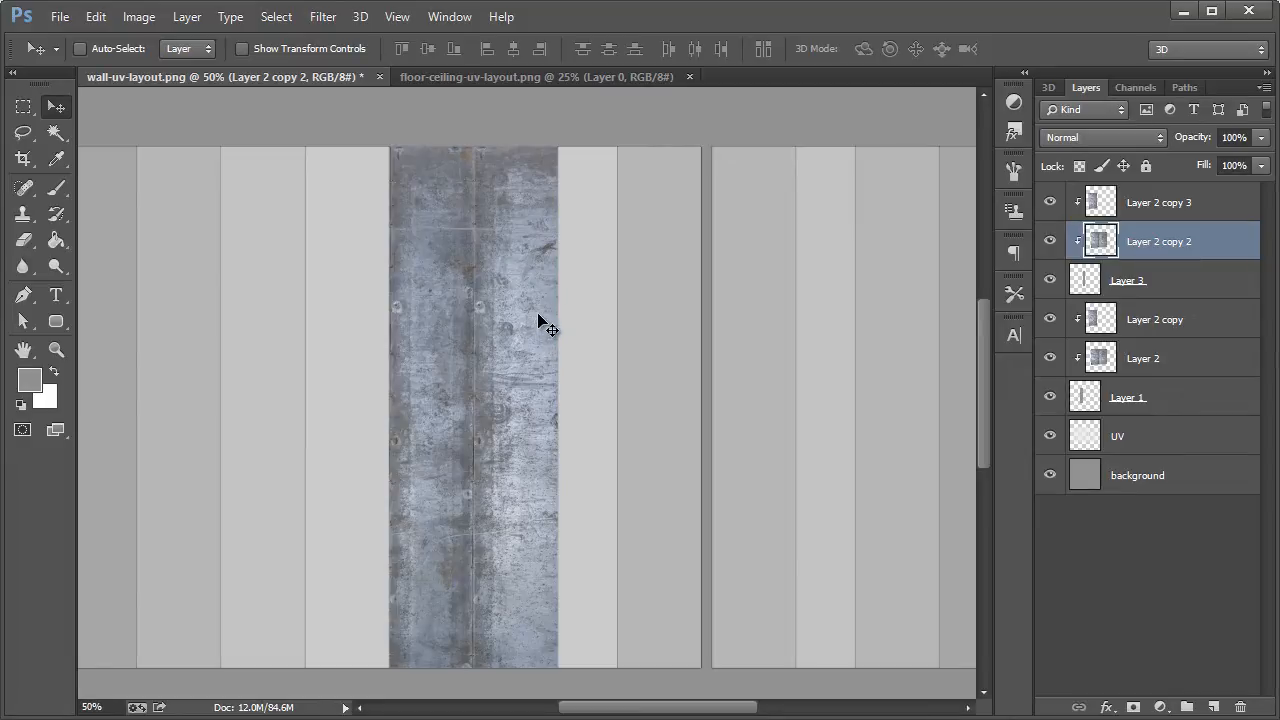
{"action": "left_click", "coordinate": [1117, 213]}
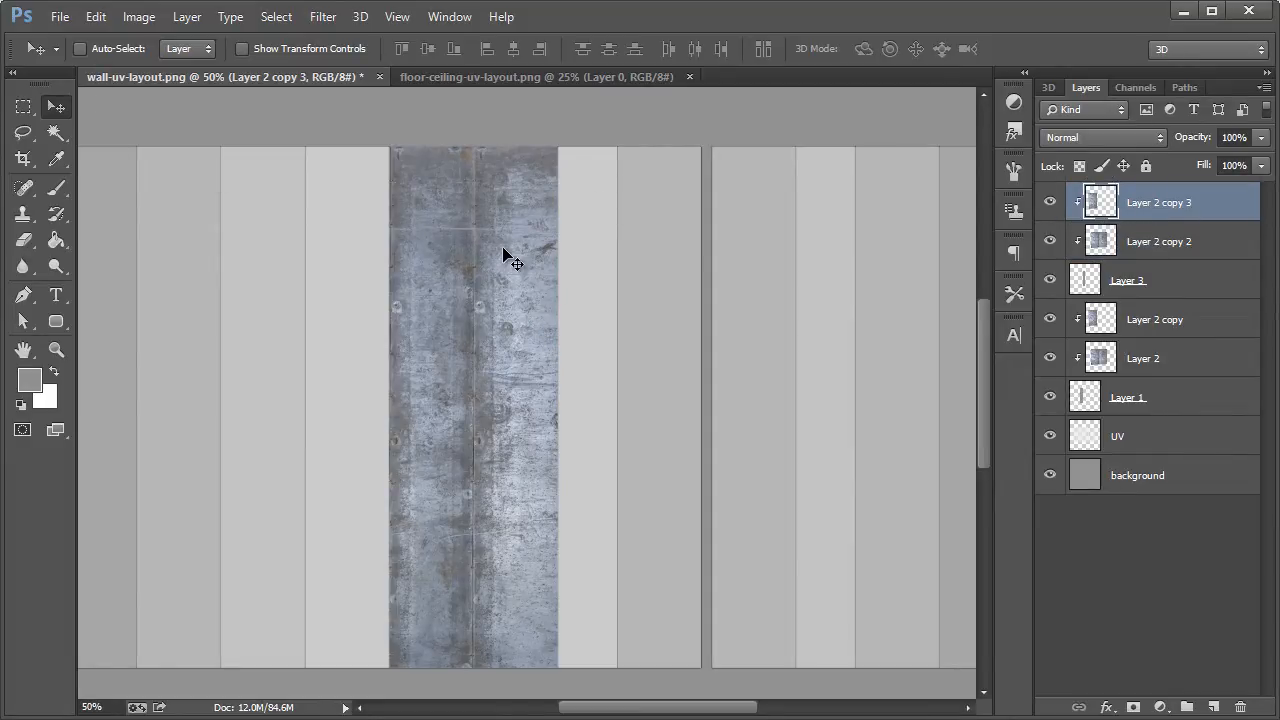
{"action": "left_click_drag", "start_coordinate": [508, 251], "coordinate": [609, 260]}
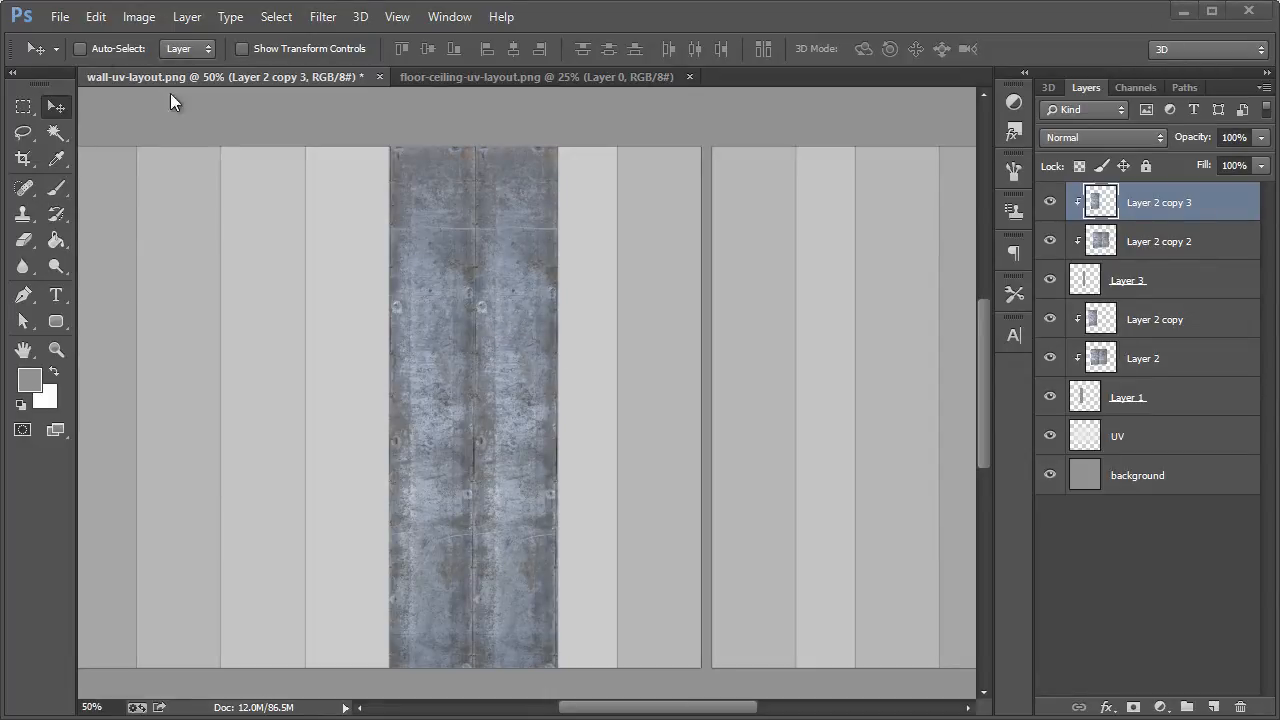
Step: Flip Layer 2 copy 3 horizontally and align its seam with the boundary between the two textured panels
{"action": "left_click", "coordinate": [96, 16]}
{"action": "mouse_move", "coordinate": [170, 426]}
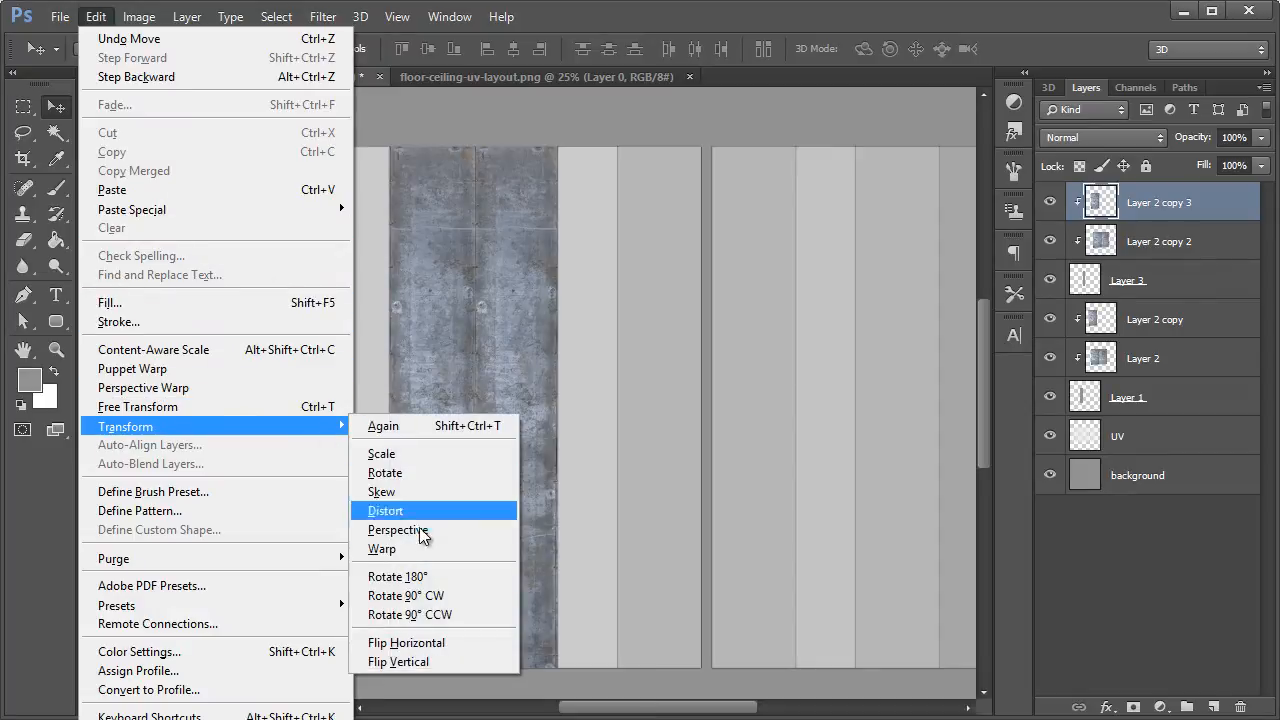
{"action": "left_click", "coordinate": [406, 642]}
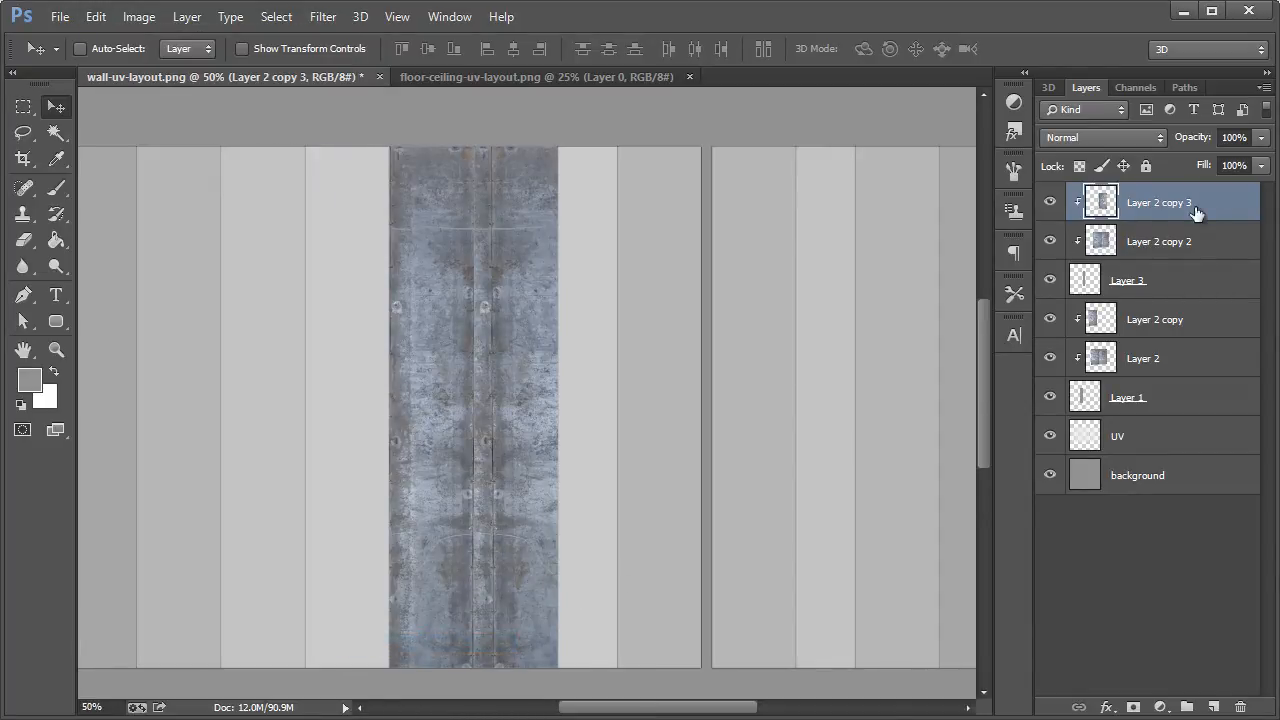
{"action": "left_click_drag", "start_coordinate": [497, 303], "coordinate": [485, 303]}
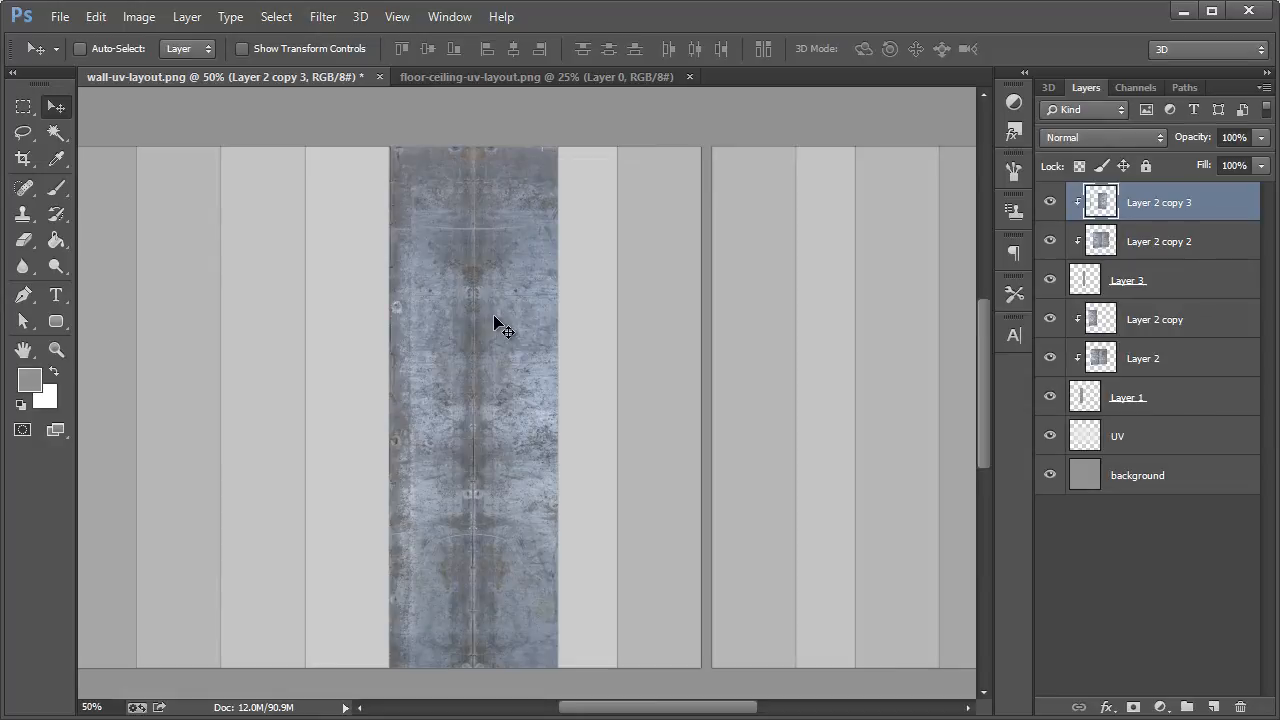
{"action": "left_click_drag", "start_coordinate": [494, 317], "coordinate": [290, 366]}
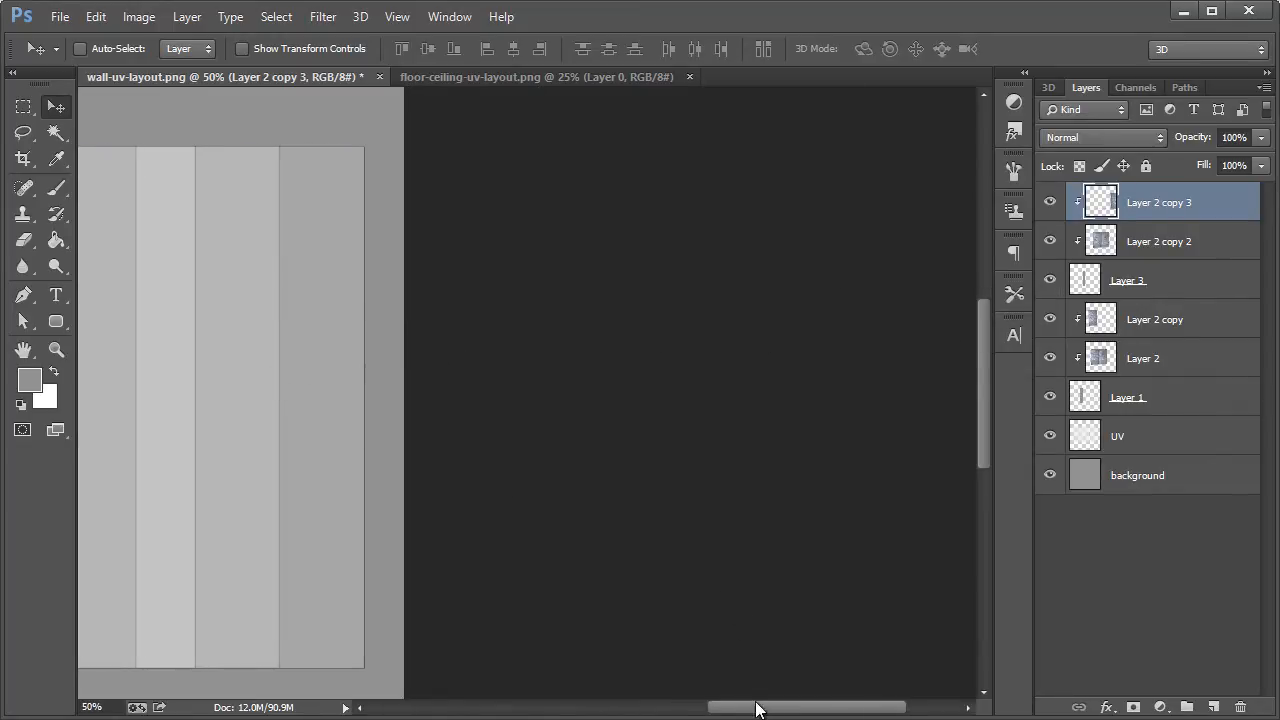
{"action": "left_click_drag", "start_coordinate": [756, 708], "coordinate": [603, 708]}
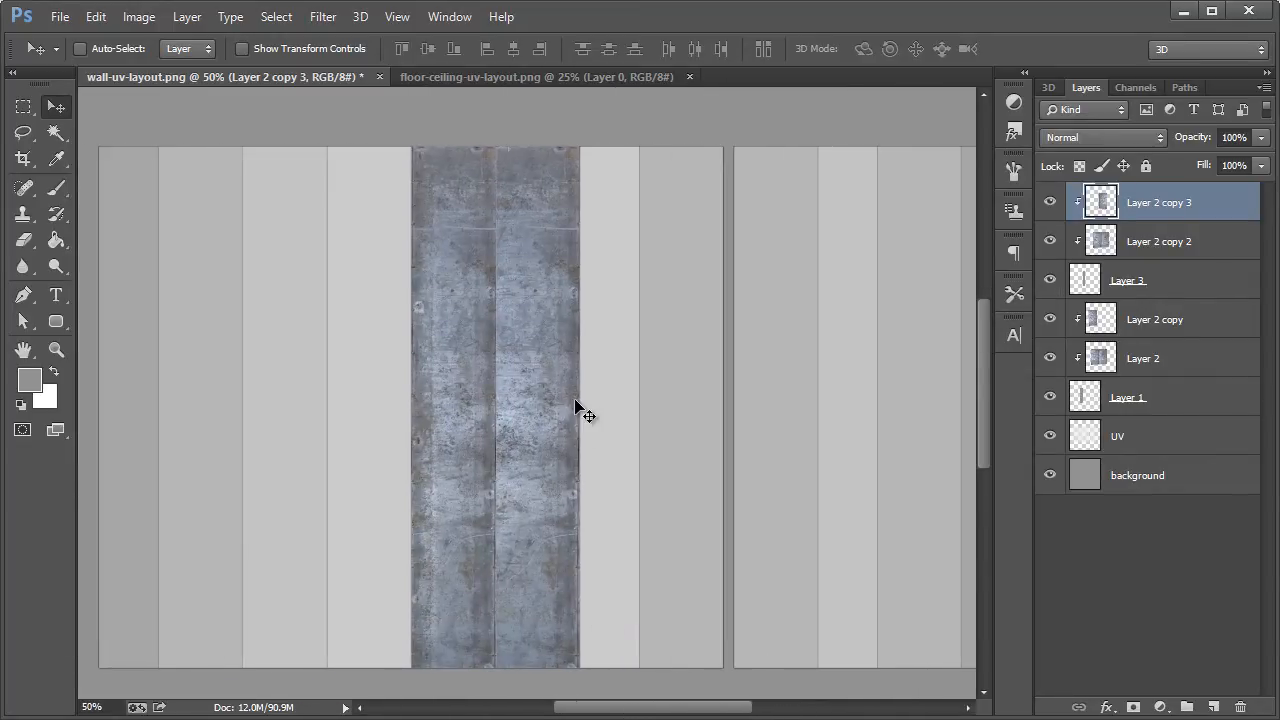
{"action": "left_click_drag", "start_coordinate": [575, 405], "coordinate": [510, 347]}
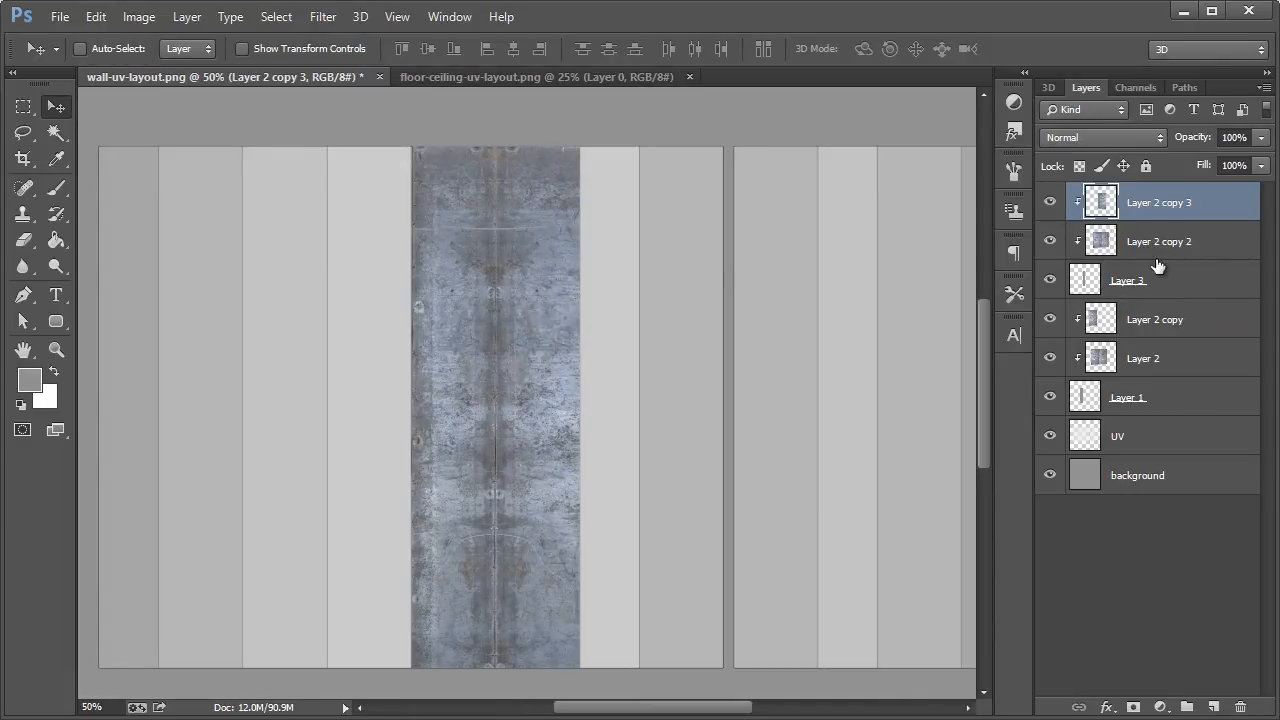
Step: Select the narrow strip beside the textured panels on the UV layer and fill it with the grey foreground colour on a new top layer
{"action": "left_click", "coordinate": [56, 132]}
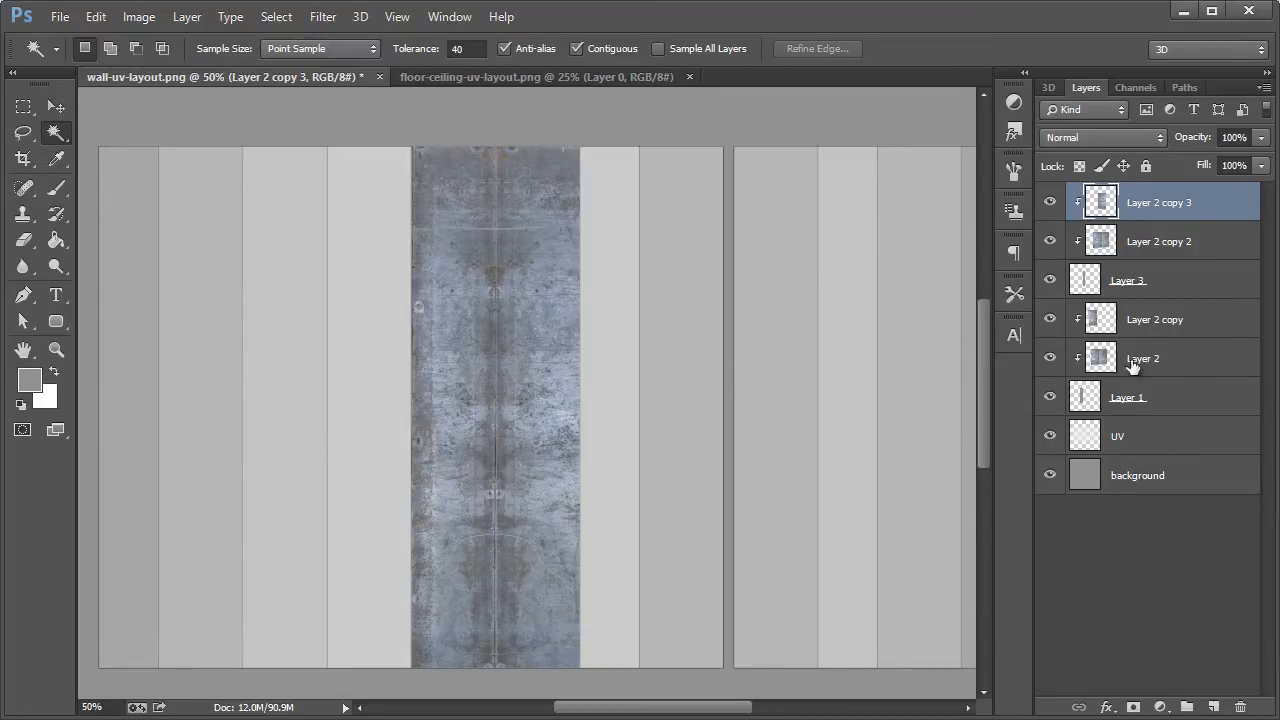
{"action": "left_click", "coordinate": [1157, 441]}
{"action": "left_click", "coordinate": [617, 270]}
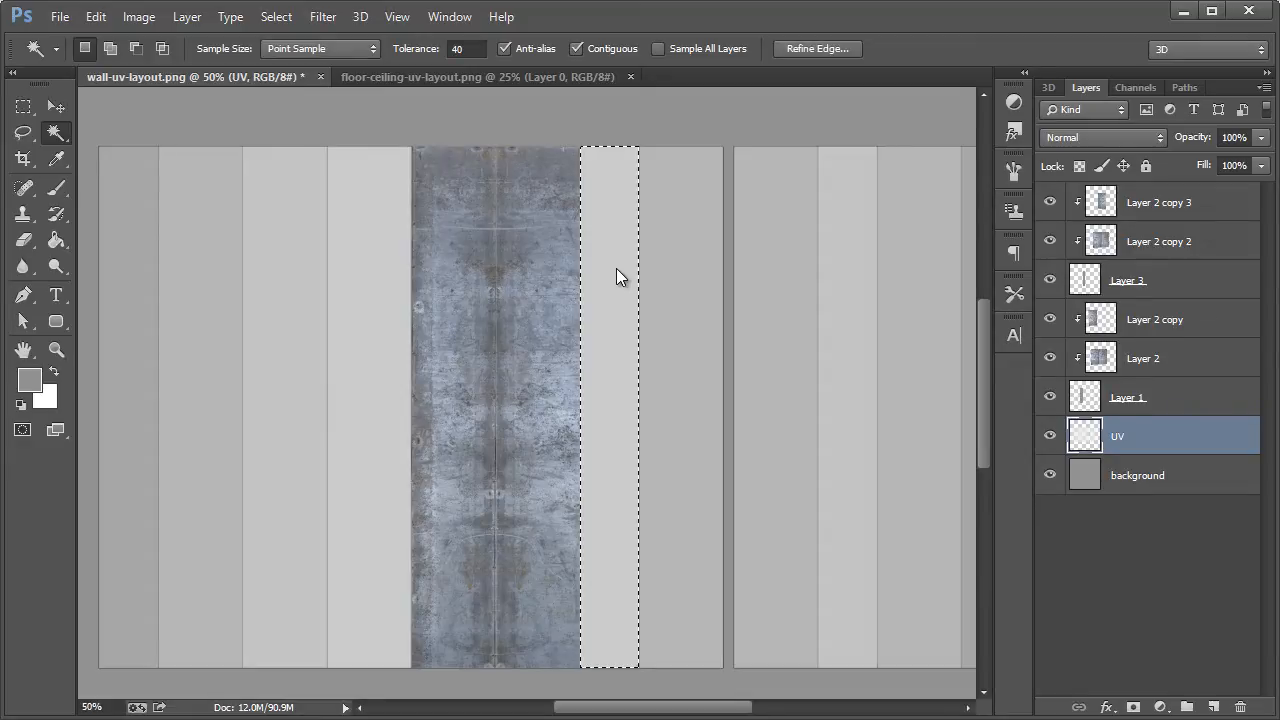
{"action": "left_click", "coordinate": [54, 236]}
{"action": "left_click", "coordinate": [1150, 207]}
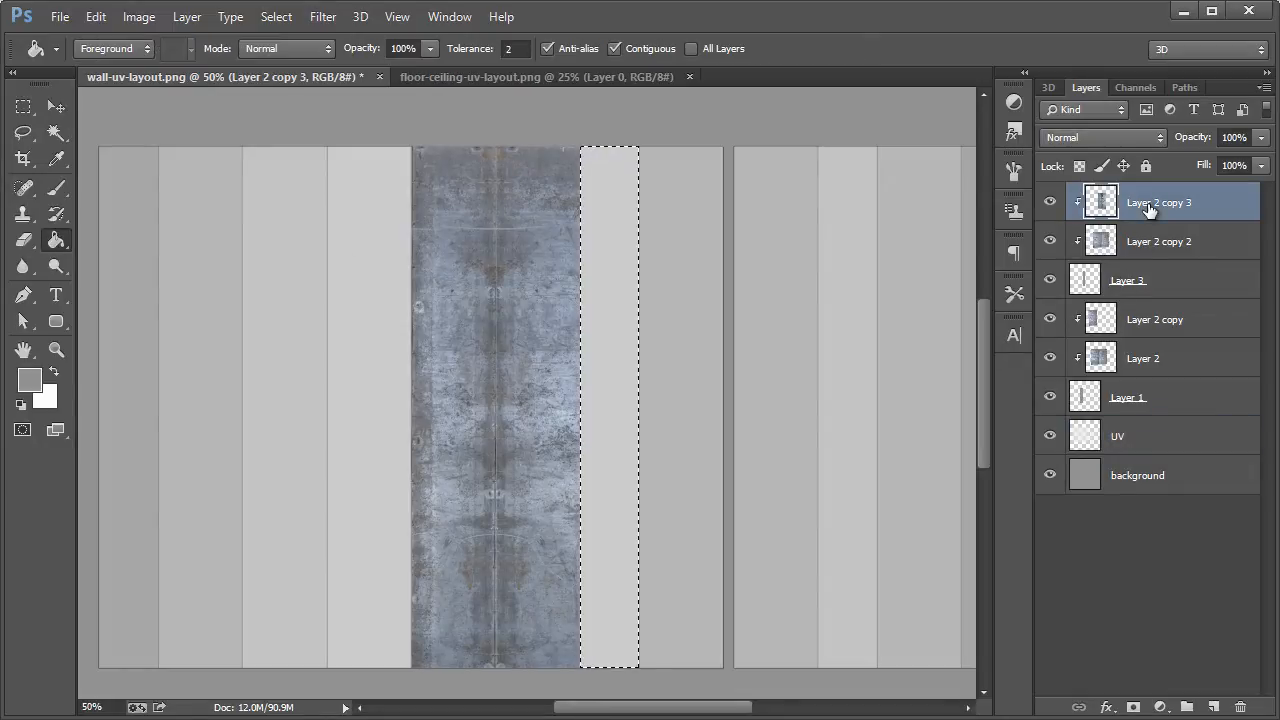
{"action": "key", "text": "ctrl+shift+n"}
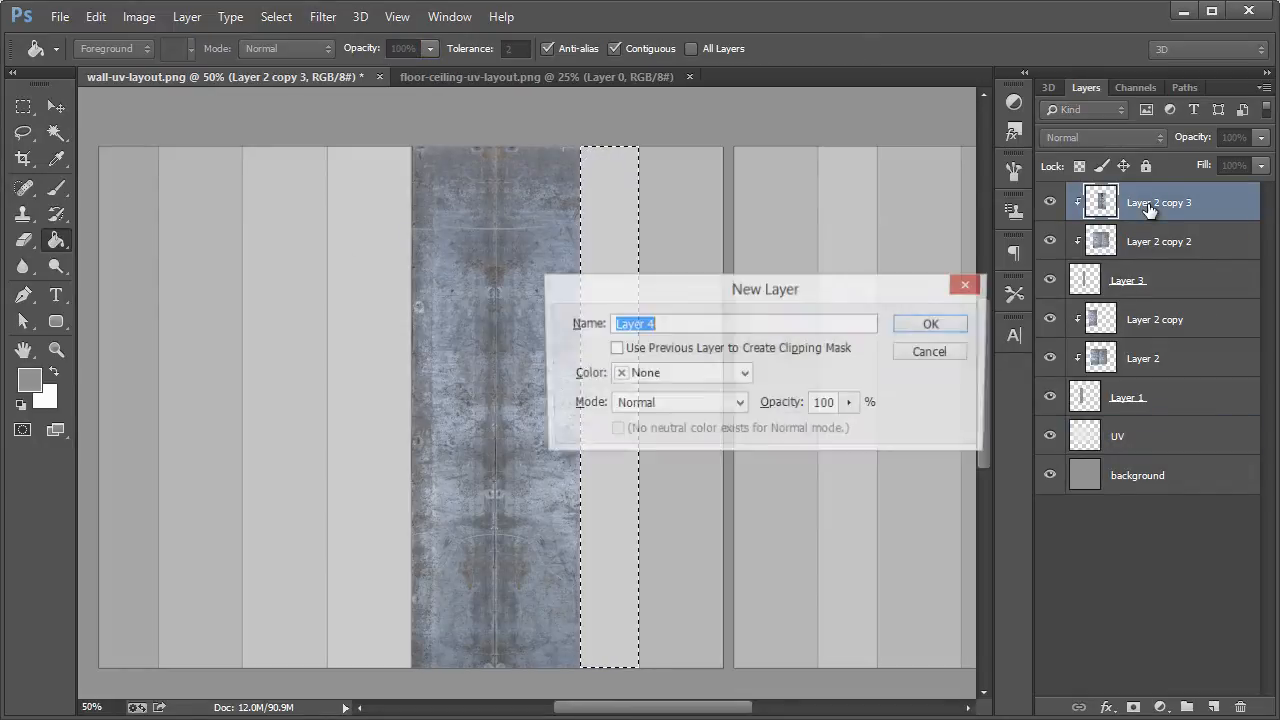
{"action": "key", "text": "Return"}
{"action": "left_click", "coordinate": [605, 245]}
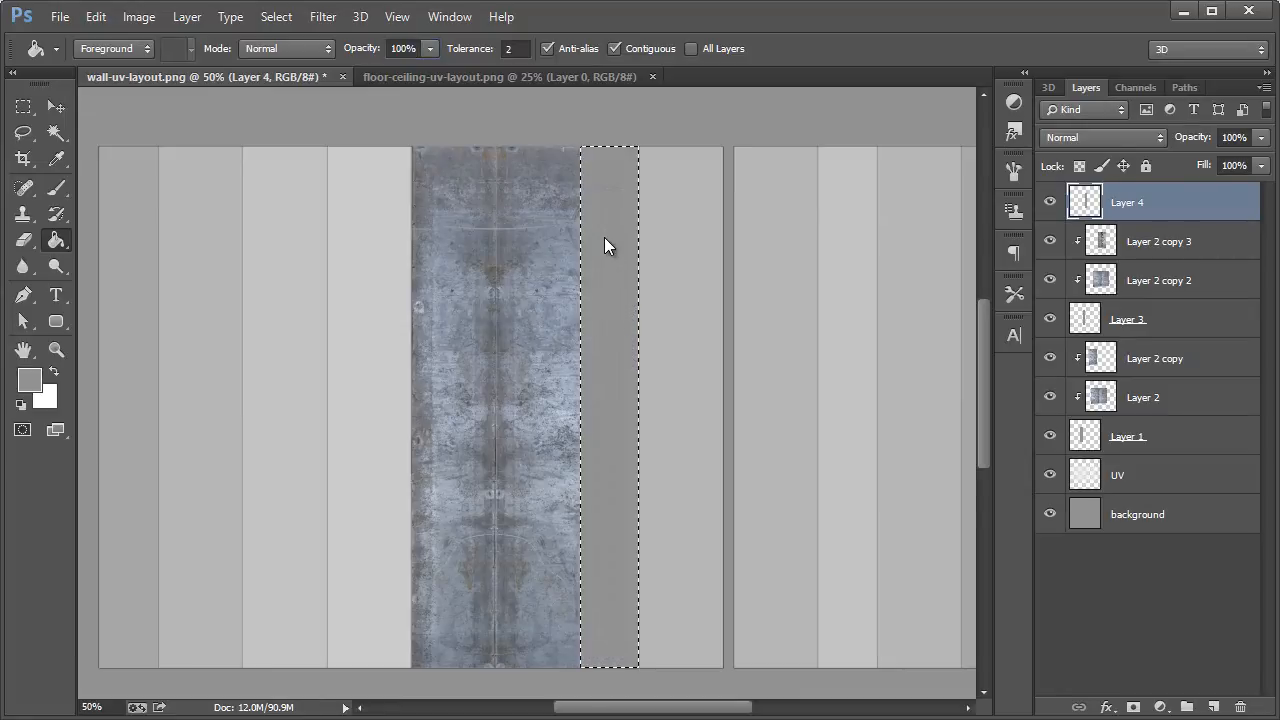
{"action": "key", "text": "ctrl+d"}
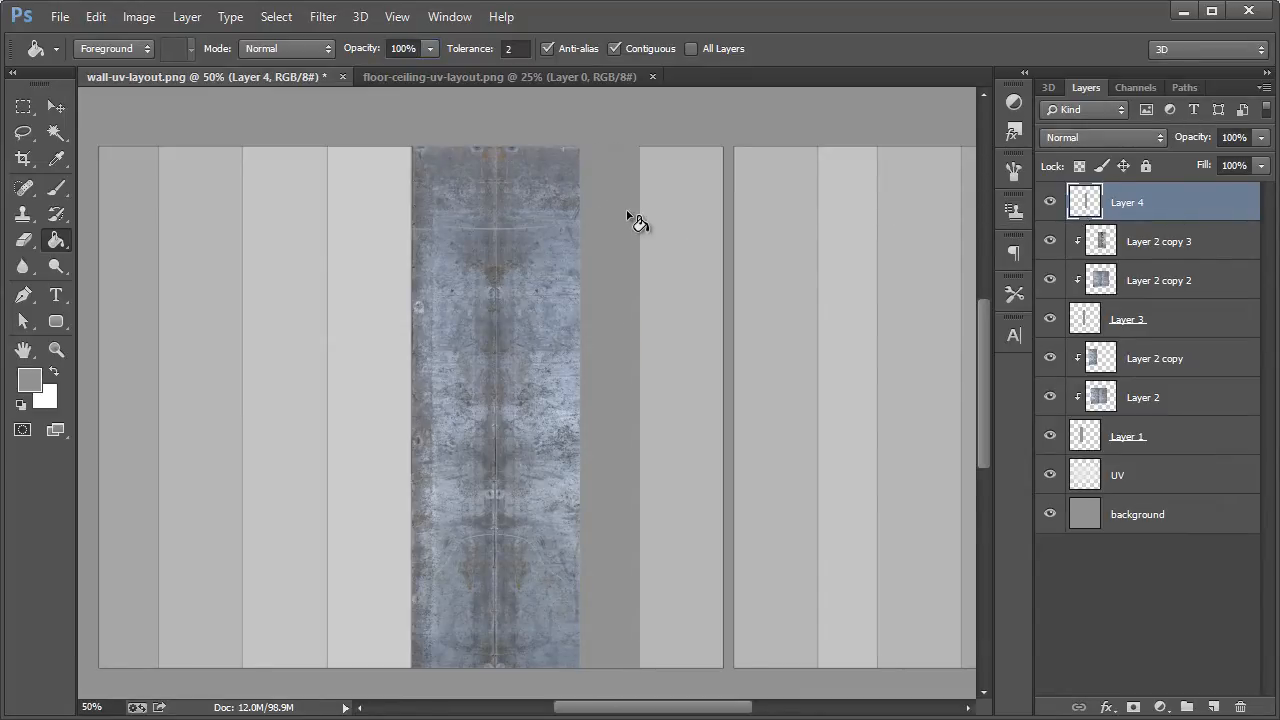
Step: Duplicate the first panel's two texture layers, Layer 2 and Layer 2 copy, within wall-uv-layout.png once more
{"action": "left_click", "coordinate": [1155, 368]}
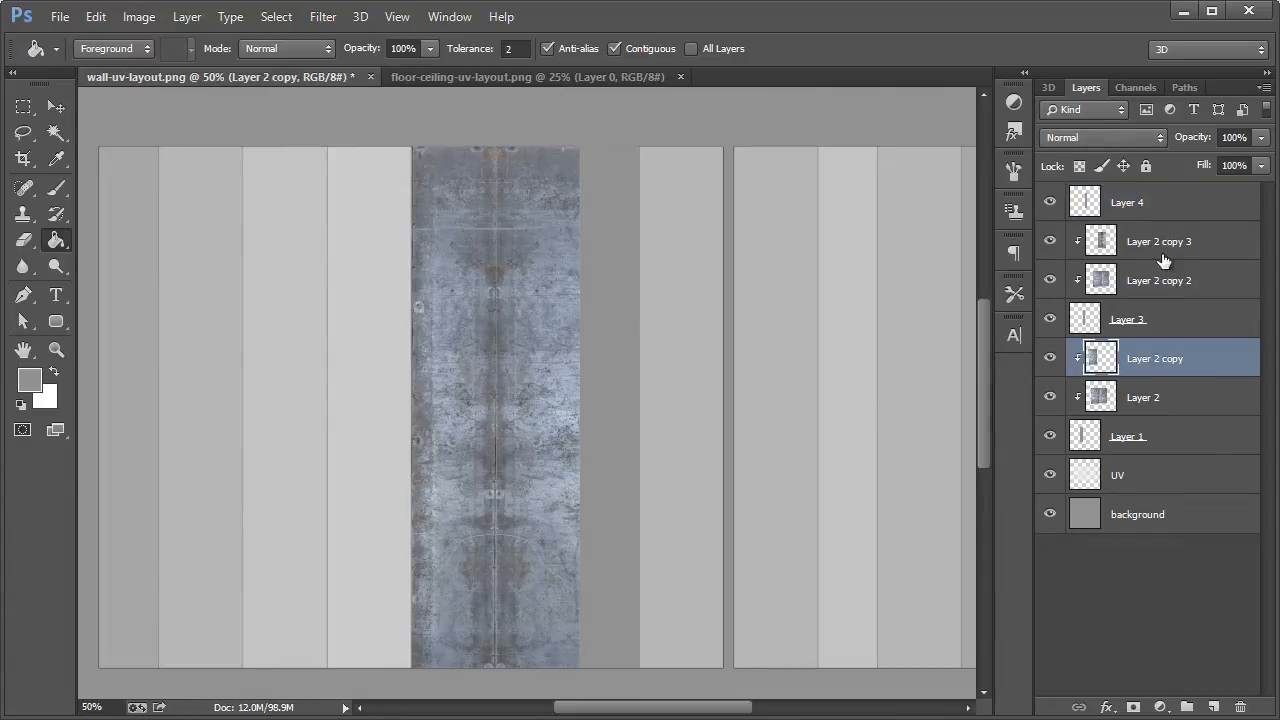
{"action": "left_click", "coordinate": [1152, 402], "text": "shift"}
{"action": "right_click", "coordinate": [1158, 398]}
{"action": "left_click", "coordinate": [880, 438]}
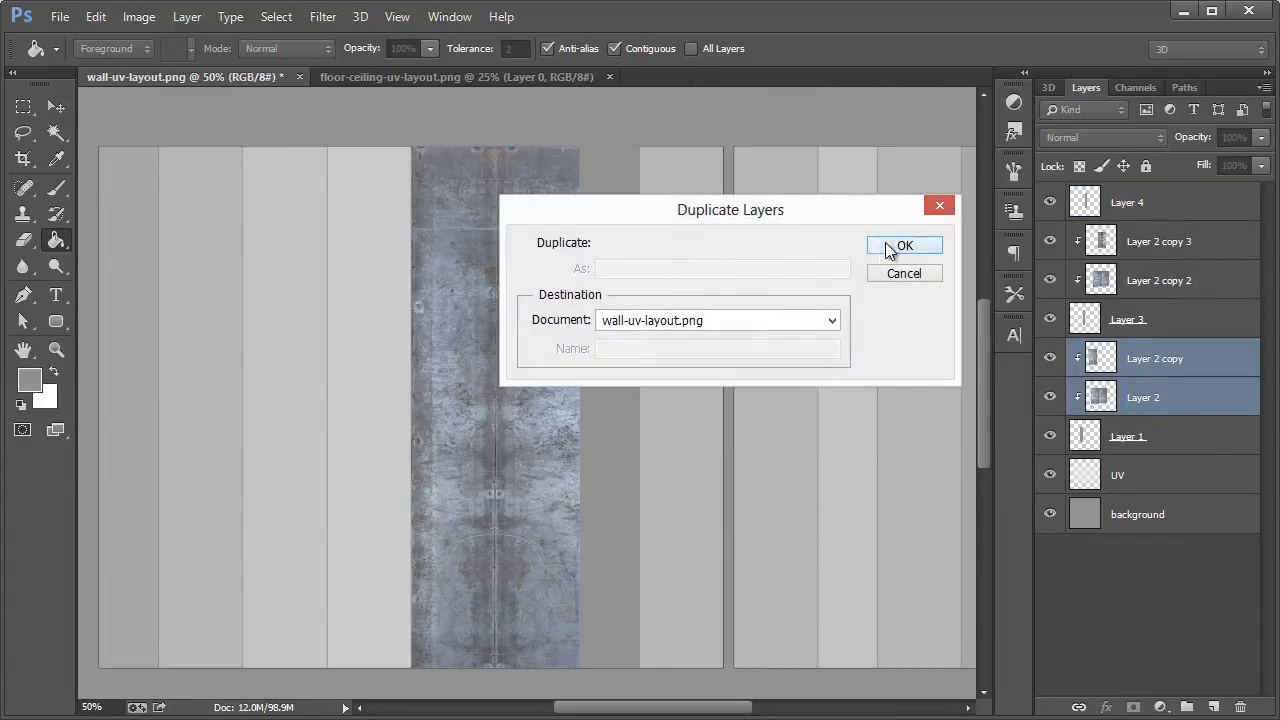
{"action": "left_click", "coordinate": [889, 249]}
Step: Move Layer 2 copy 4 and Layer 2 copy 5 above Layer 4 and clip them to it
{"action": "left_click_drag", "start_coordinate": [1148, 361], "coordinate": [1137, 214]}
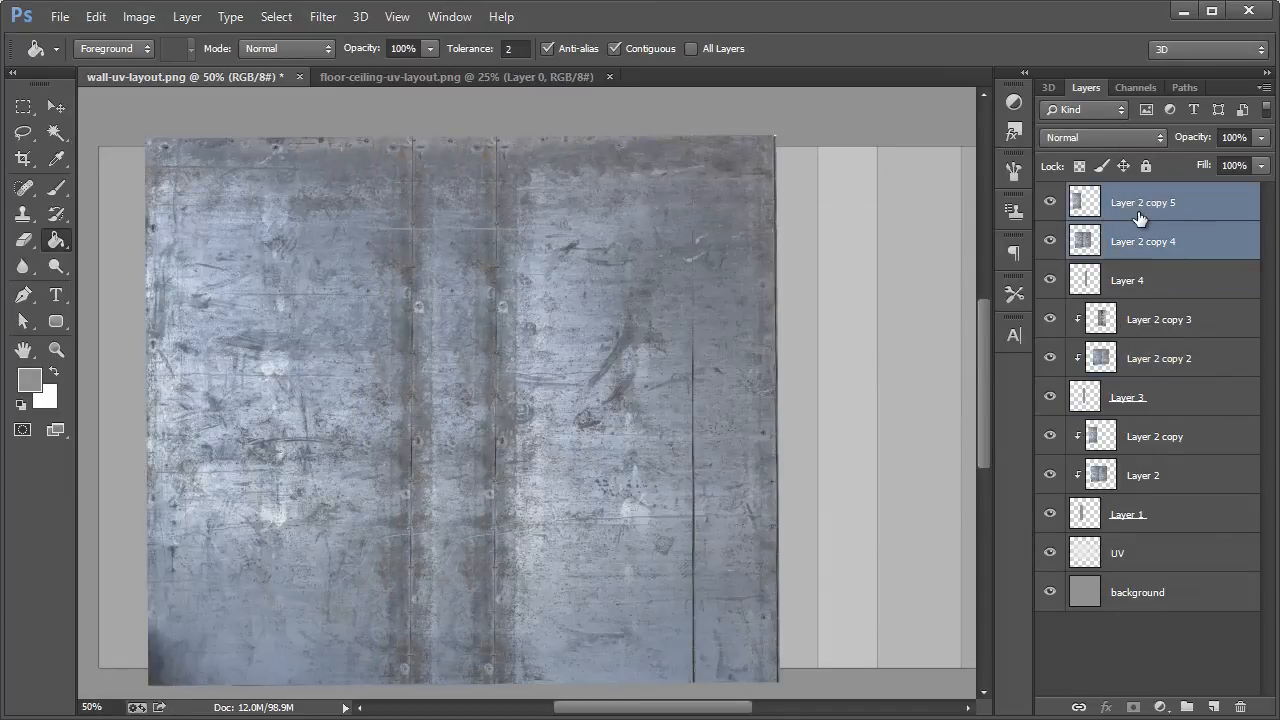
{"action": "right_click", "coordinate": [1137, 214]}
{"action": "left_click", "coordinate": [1175, 244]}
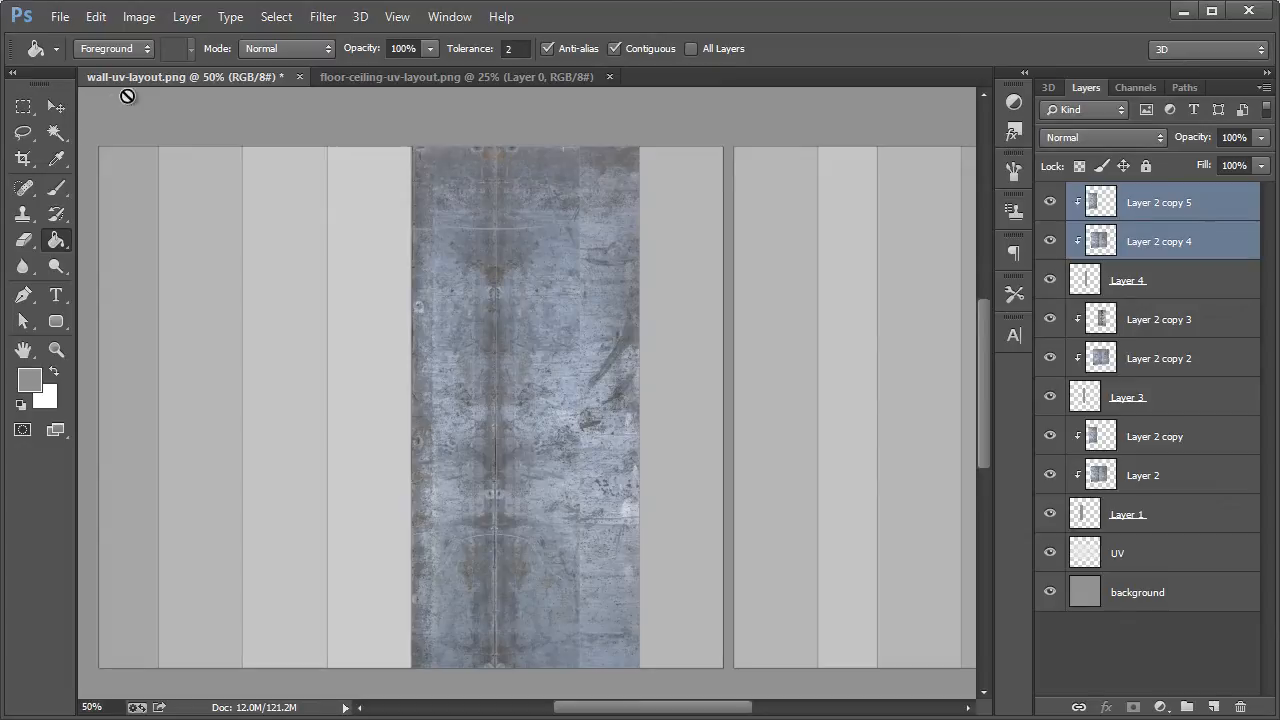
Step: Shift the Layer 2 copy 4 and Layer 2 copy 5 textures over the third panel and align their riveted edges with its two sides
{"action": "key", "text": "v"}
{"action": "mouse_move", "coordinate": [610, 308]}
{"action": "left_mouse_down"}
{"action": "mouse_move", "coordinate": [746, 313]}
{"action": "mouse_move", "coordinate": [697, 310]}
{"action": "left_mouse_up"}
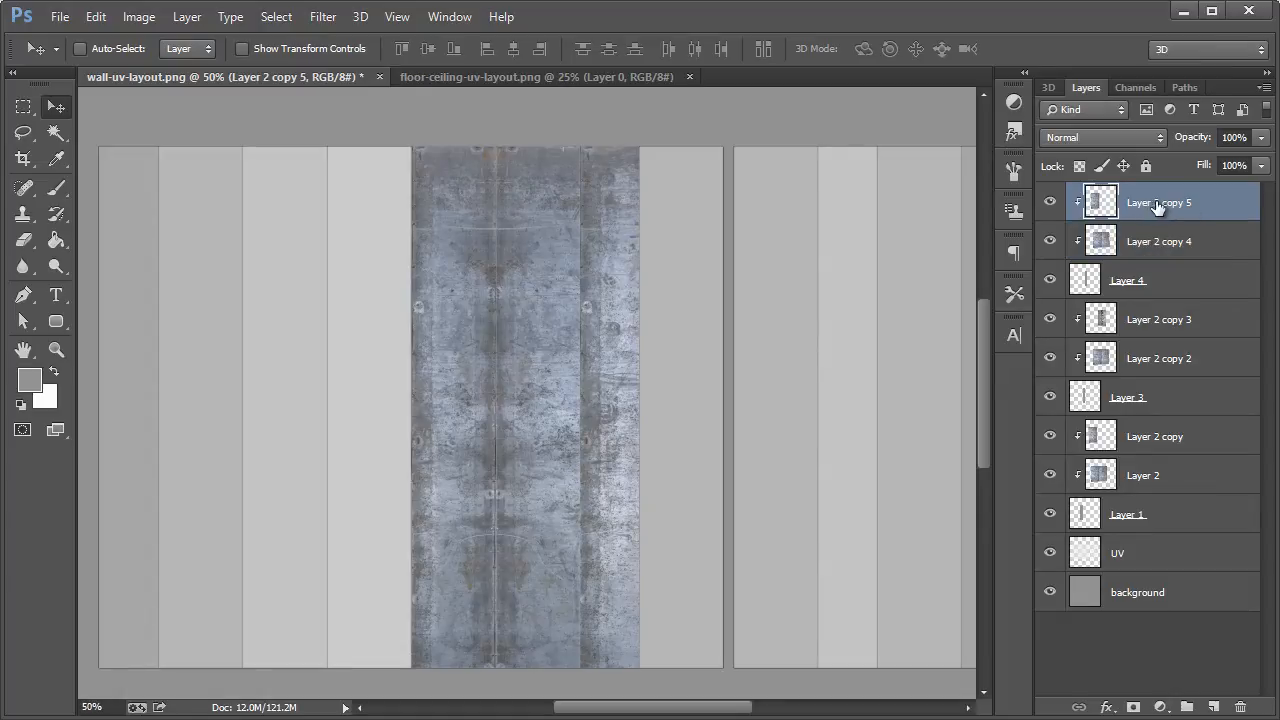
{"action": "left_click", "coordinate": [1152, 243]}
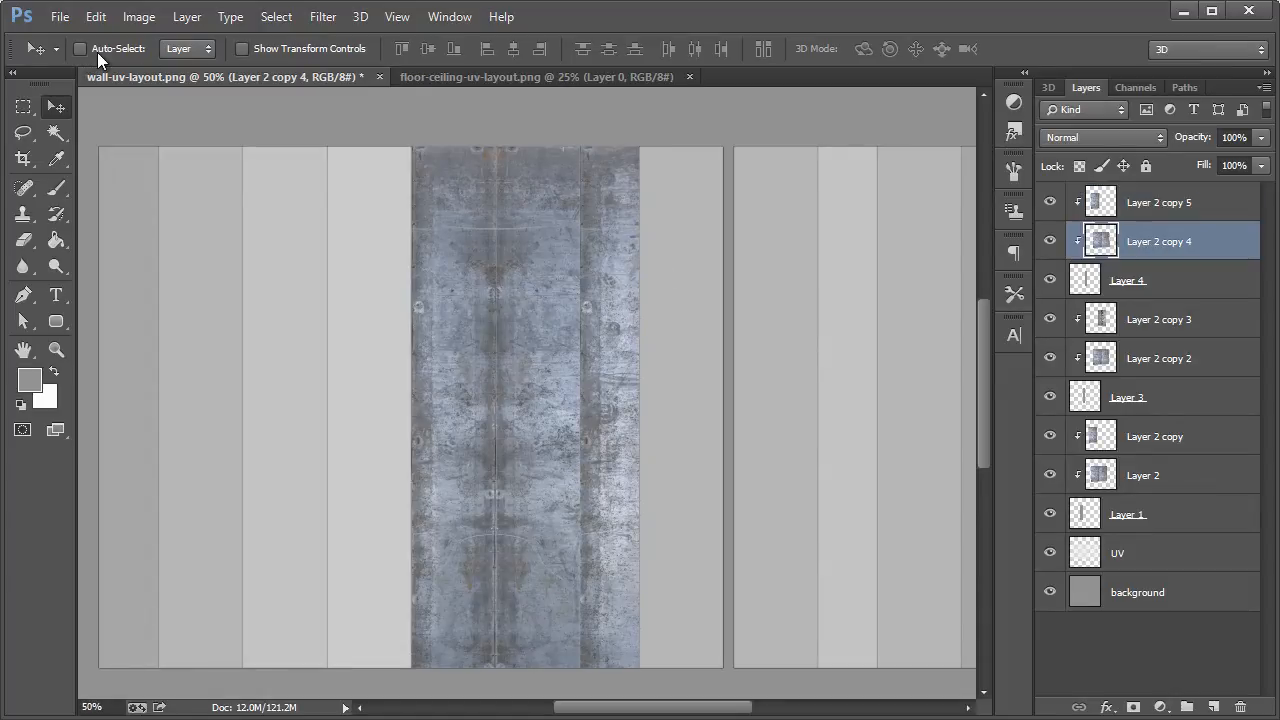
{"action": "mouse_move", "coordinate": [578, 314]}
{"action": "left_mouse_down"}
{"action": "mouse_move", "coordinate": [493, 310]}
{"action": "mouse_move", "coordinate": [596, 312]}
{"action": "left_mouse_up"}
{"action": "left_click", "coordinate": [1146, 216]}
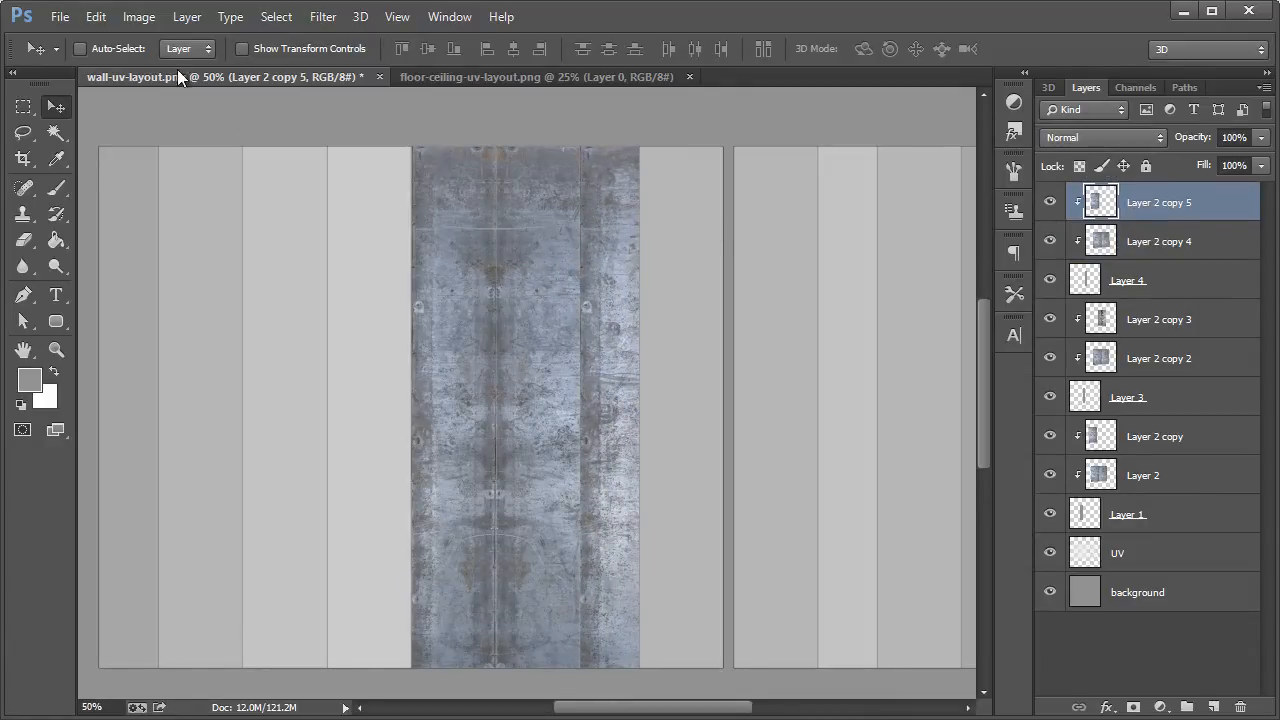
{"action": "left_click_drag", "start_coordinate": [382, 335], "coordinate": [522, 299]}
{"action": "left_click", "coordinate": [1187, 248]}
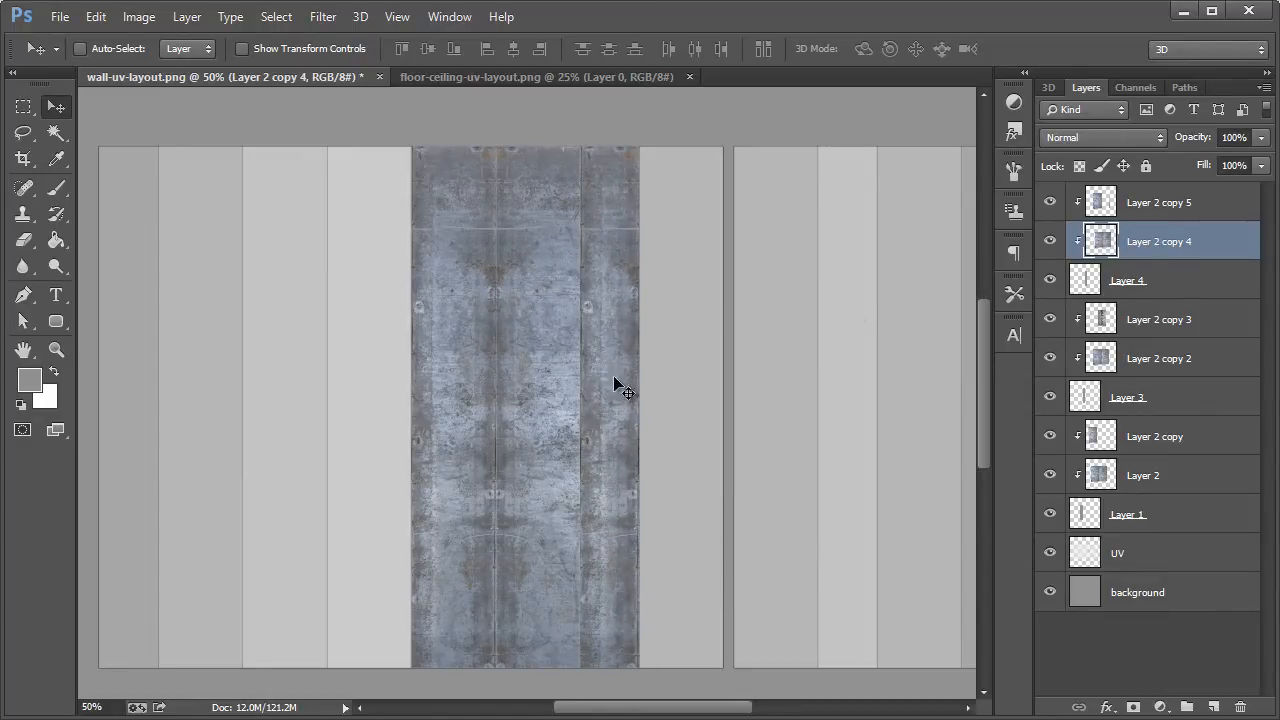
{"action": "mouse_move", "coordinate": [732, 707]}
{"action": "left_mouse_down"}
{"action": "mouse_move", "coordinate": [766, 709]}
{"action": "mouse_move", "coordinate": [697, 709]}
{"action": "mouse_move", "coordinate": [720, 713]}
{"action": "left_mouse_up"}
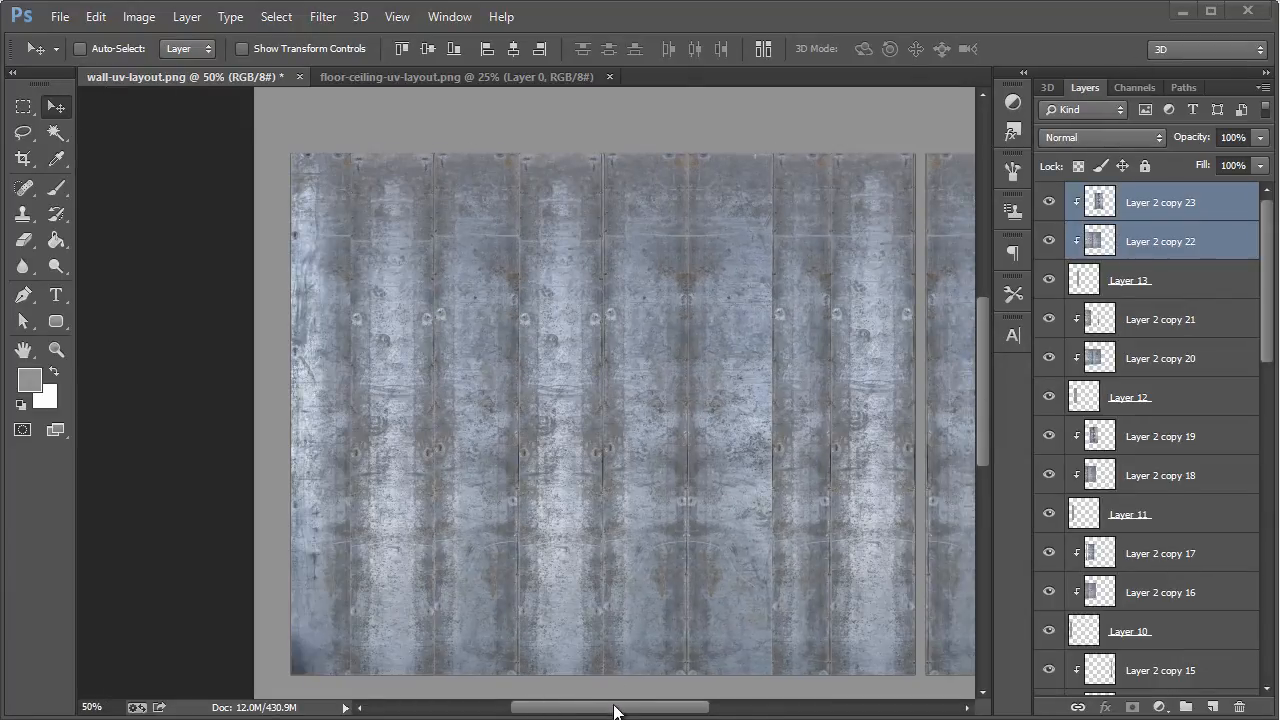
{"action": "mouse_move", "coordinate": [613, 711]}
{"action": "left_mouse_down"}
{"action": "mouse_move", "coordinate": [583, 709]}
{"action": "mouse_move", "coordinate": [680, 711]}
{"action": "mouse_move", "coordinate": [610, 713]}
{"action": "mouse_move", "coordinate": [666, 712]}
{"action": "mouse_move", "coordinate": [631, 718]}
{"action": "left_mouse_up"}
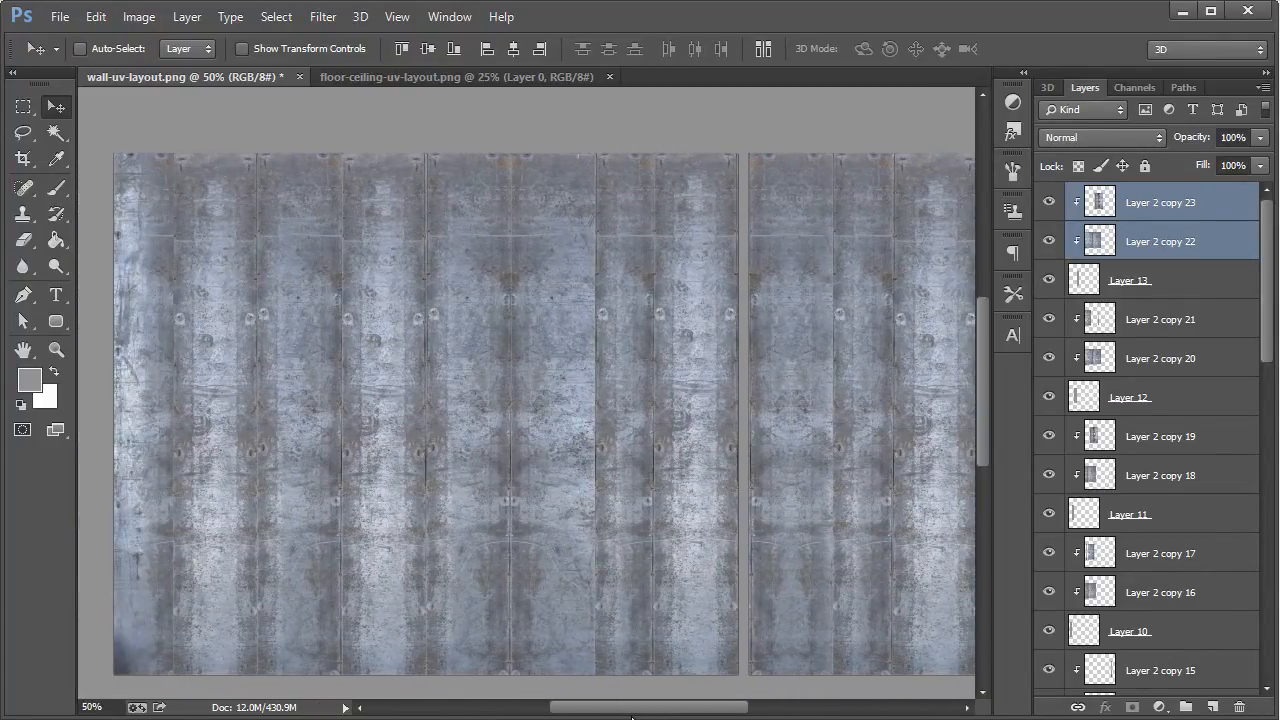
{"action": "left_click", "coordinate": [33, 240]}
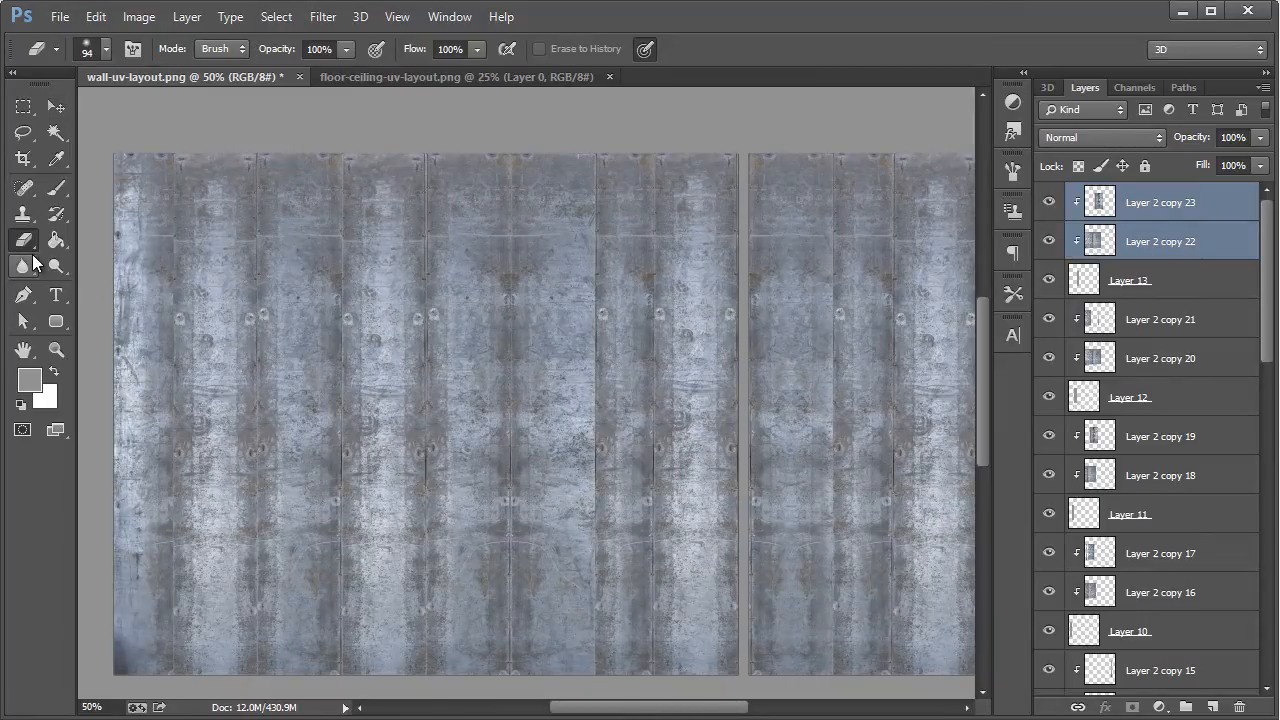
{"action": "left_click", "coordinate": [57, 112]}
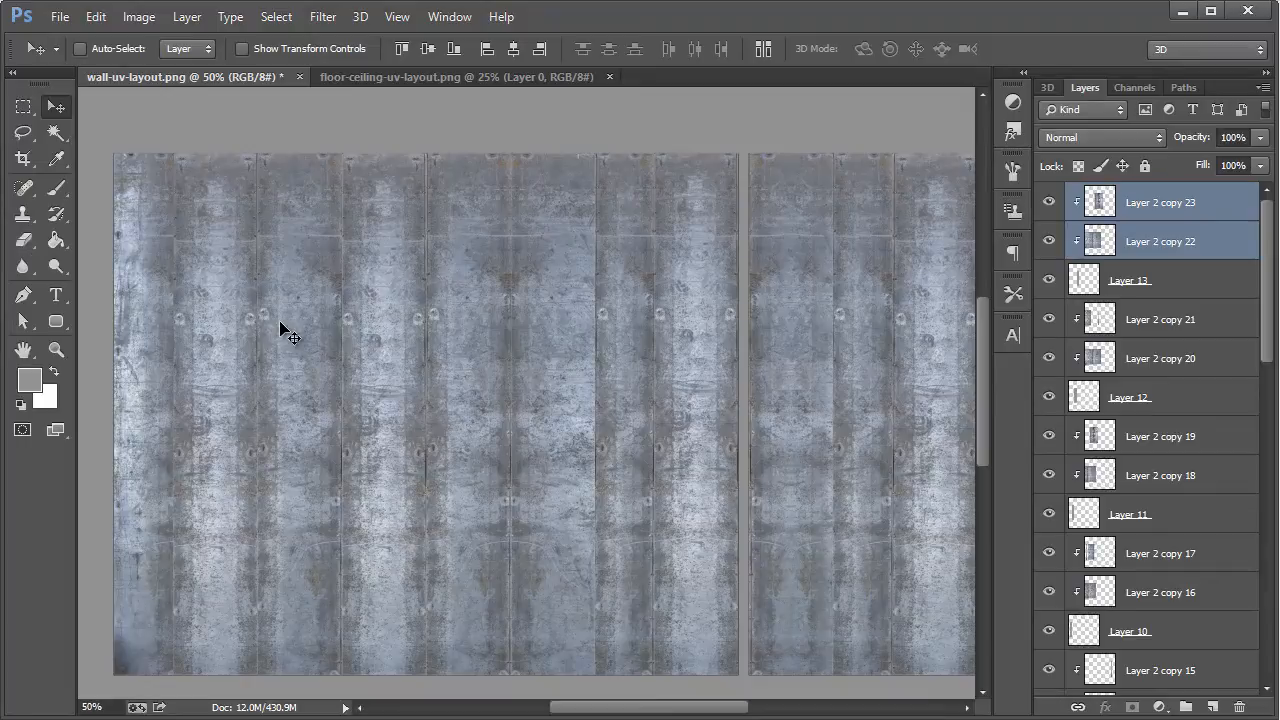
Step: Check which area Layer 2 copy 23 covers by toggling its visibility, and flip that texture layer vertically
{"action": "left_click", "coordinate": [1076, 198]}
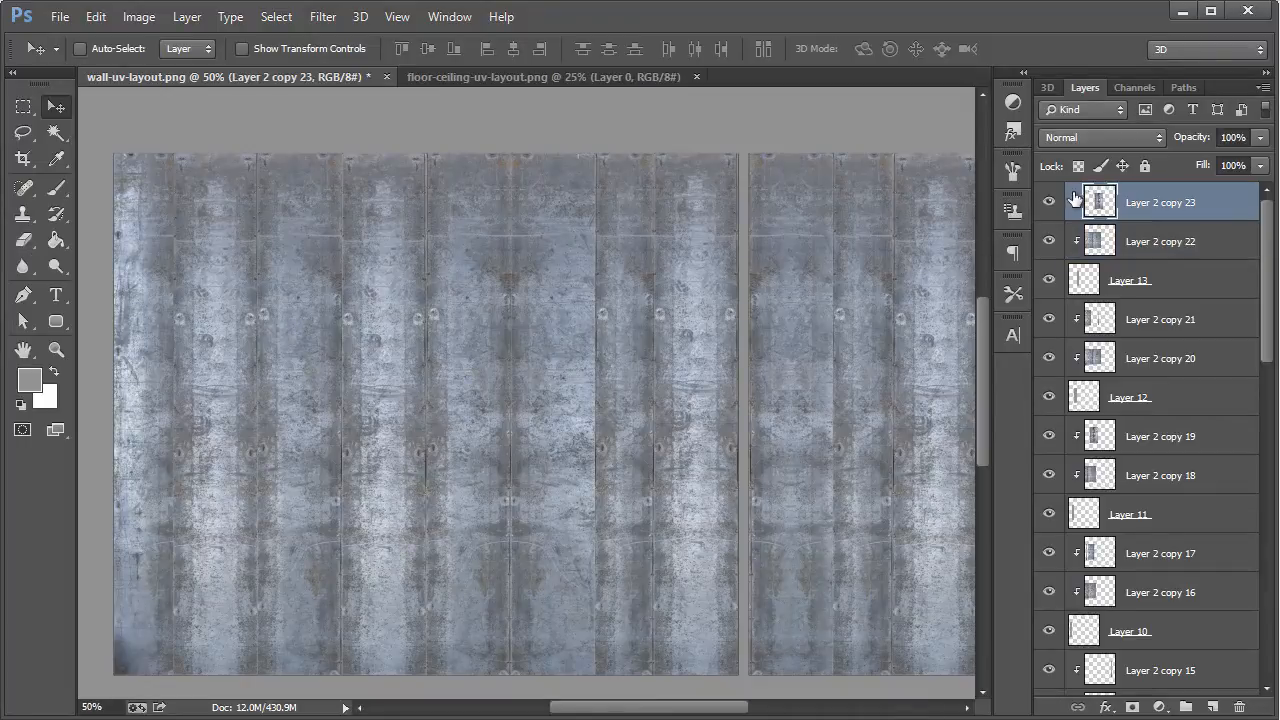
{"action": "left_click", "coordinate": [1049, 203]}
{"action": "left_click", "coordinate": [1049, 203]}
{"action": "left_click", "coordinate": [99, 19]}
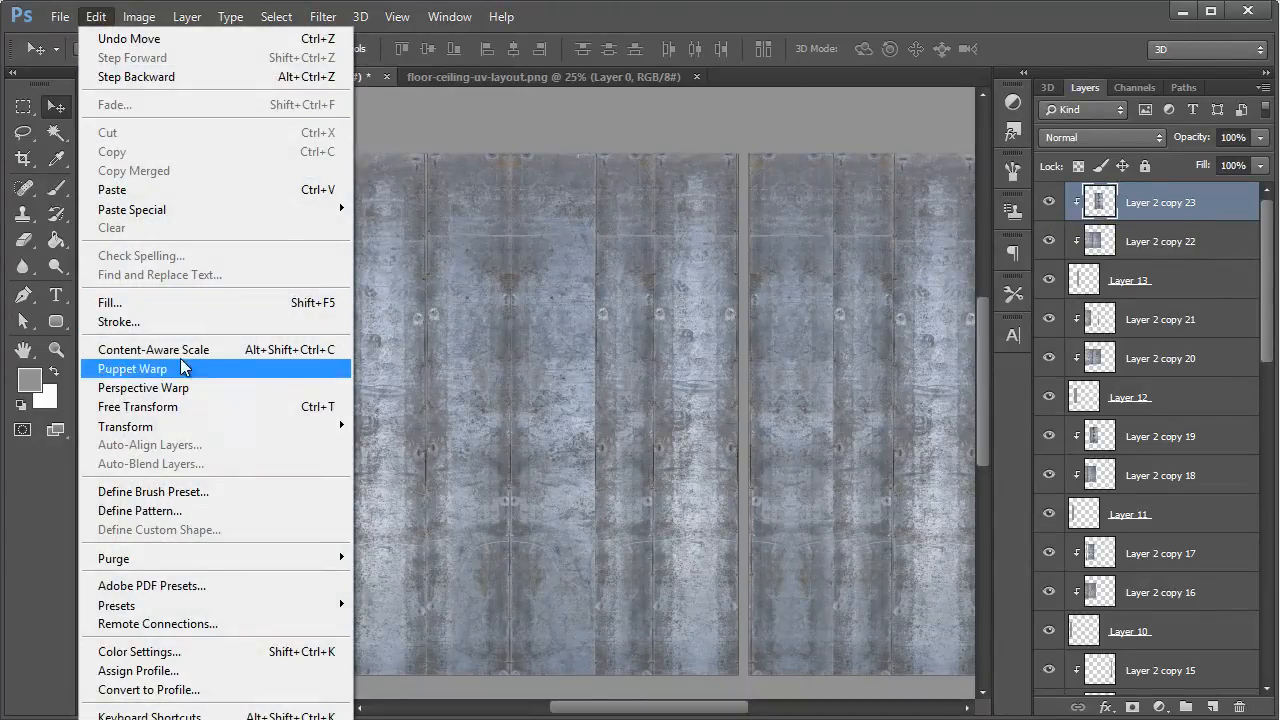
{"action": "mouse_move", "coordinate": [130, 426]}
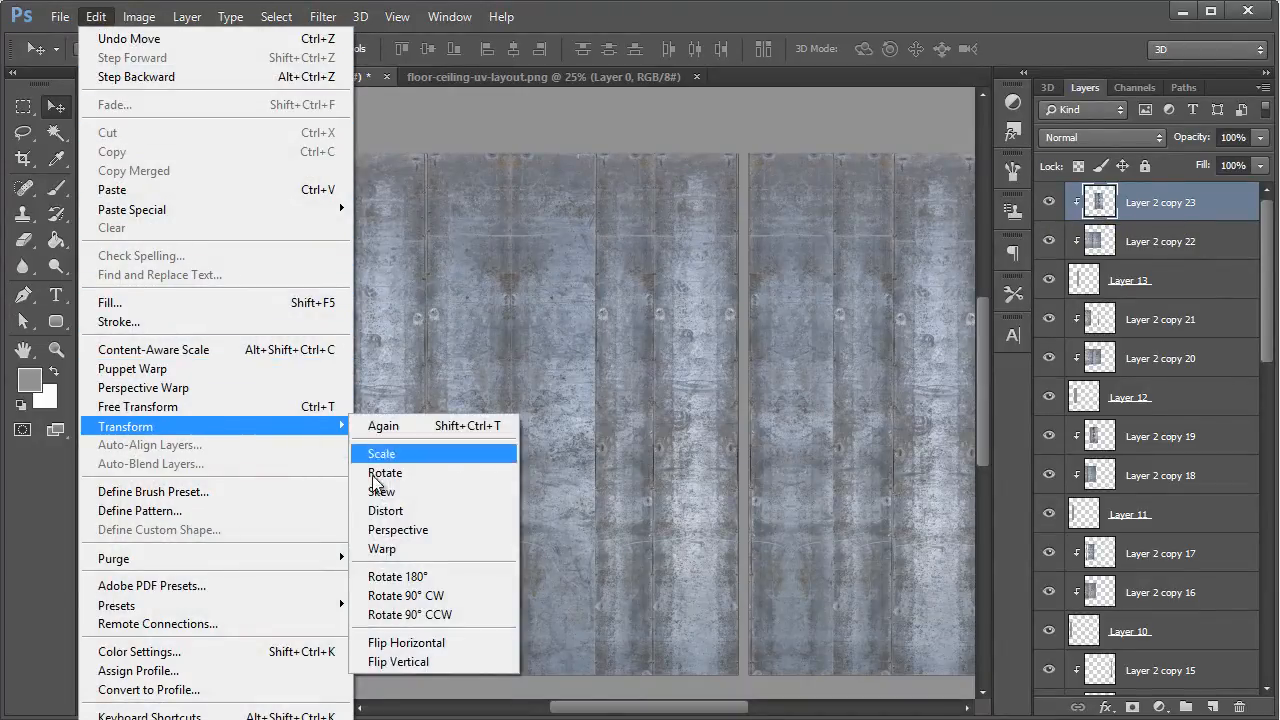
{"action": "left_click", "coordinate": [397, 661]}
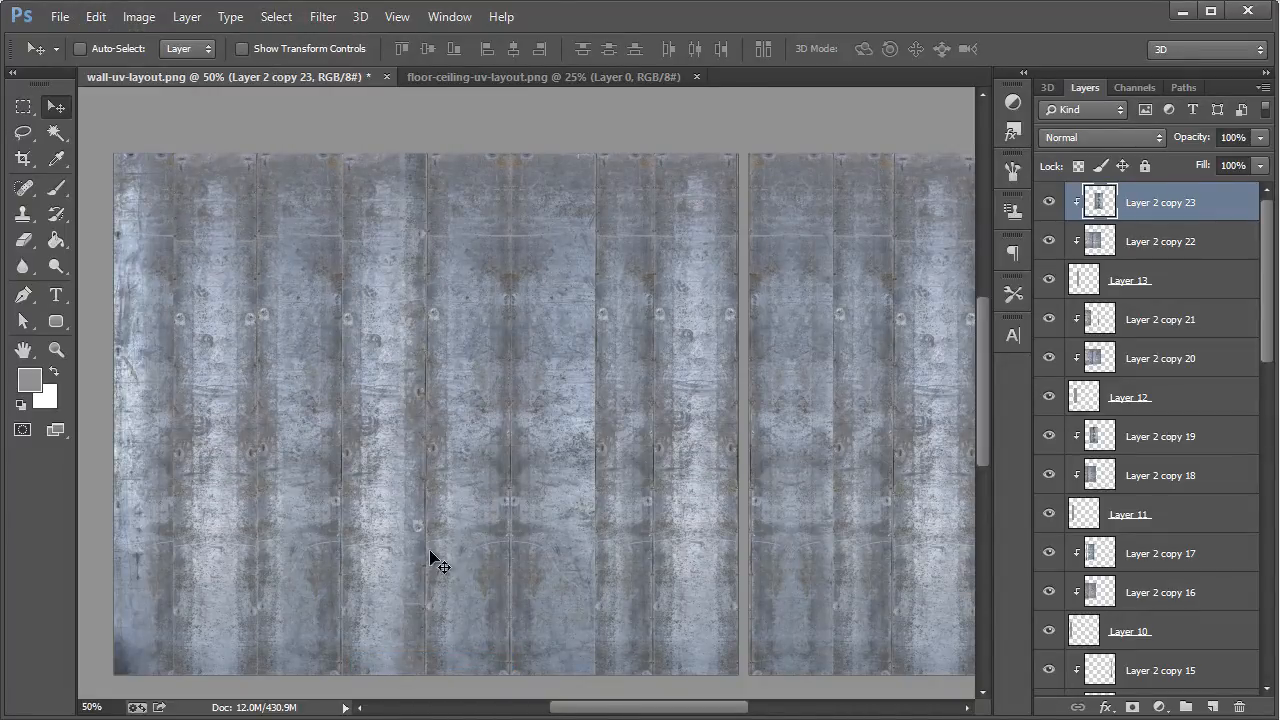
Step: Flip Layer 2 copy and Layer 2 copies 5, 7, 9, 10, 12, 15, 16 and 19 vertically together
{"action": "left_click", "coordinate": [1179, 440]}
{"action": "scroll", "coordinate": [1177, 480], "scroll_direction": "down", "scroll_amount": 3}
{"action": "left_click", "coordinate": [1173, 405], "text": "ctrl"}
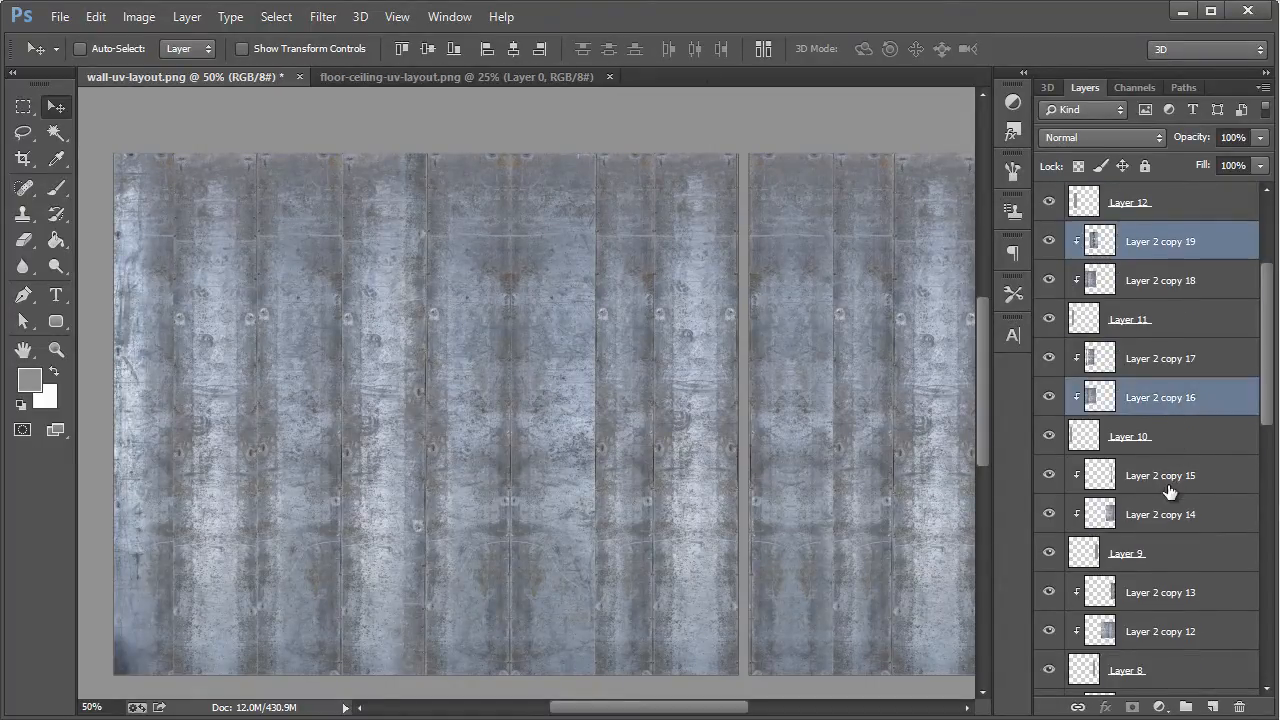
{"action": "left_click", "coordinate": [1169, 488], "text": "ctrl"}
{"action": "scroll", "coordinate": [1172, 530], "scroll_direction": "down", "scroll_amount": 3}
{"action": "left_click", "coordinate": [1159, 478], "text": "ctrl"}
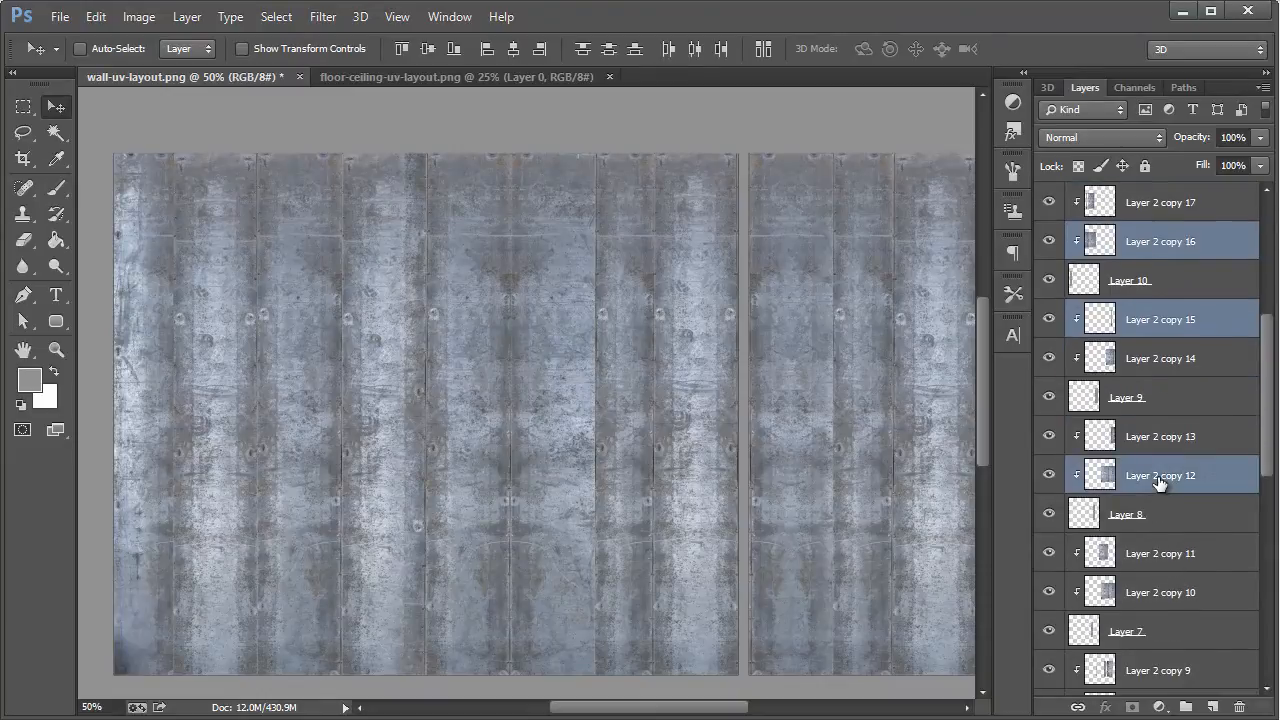
{"action": "left_click", "coordinate": [1159, 592], "text": "ctrl"}
{"action": "scroll", "coordinate": [1160, 560], "scroll_direction": "down", "scroll_amount": 5}
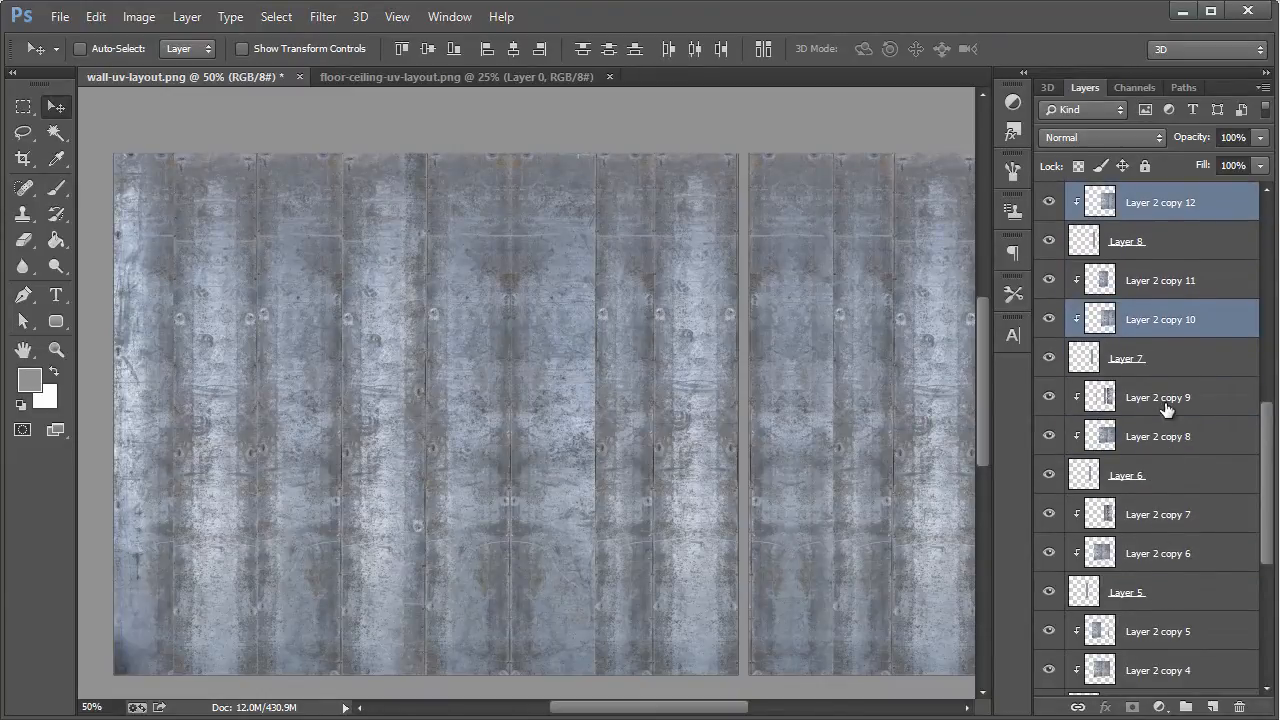
{"action": "left_click", "coordinate": [1167, 412], "text": "ctrl"}
{"action": "left_click", "coordinate": [1163, 525], "text": "ctrl"}
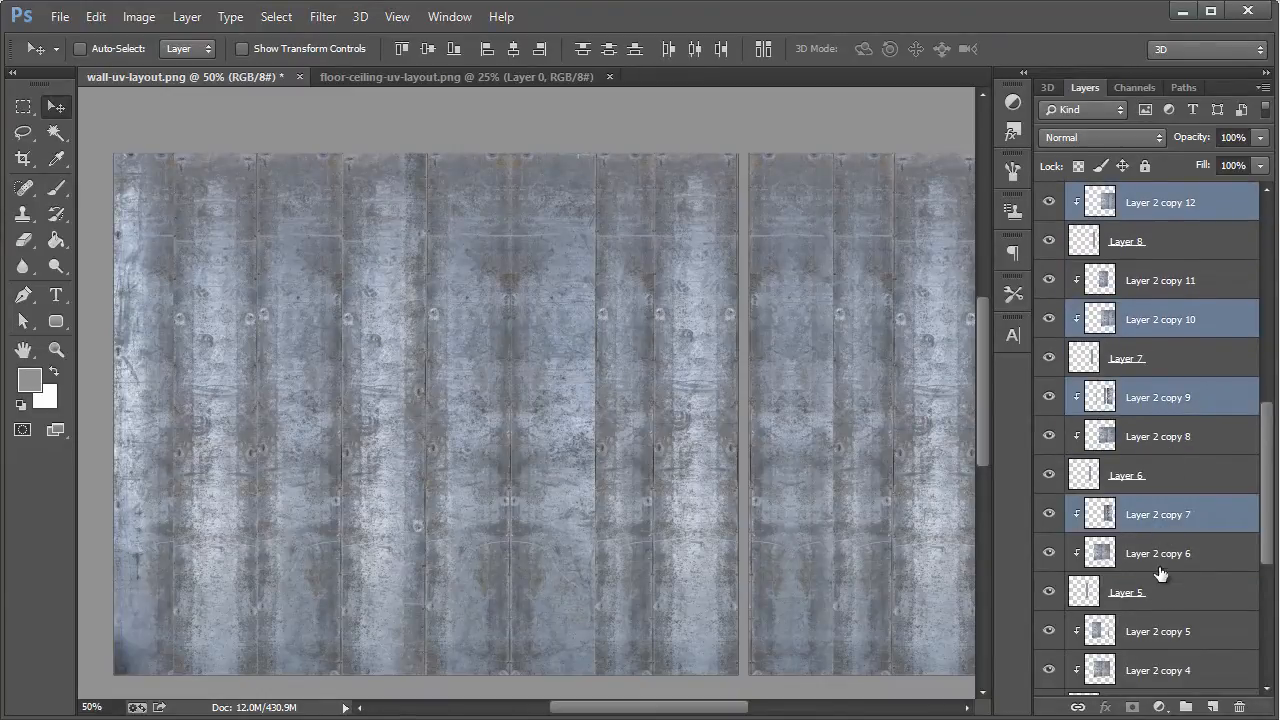
{"action": "left_click", "coordinate": [1160, 632], "text": "ctrl"}
{"action": "scroll", "coordinate": [1168, 615], "scroll_direction": "down", "scroll_amount": 6}
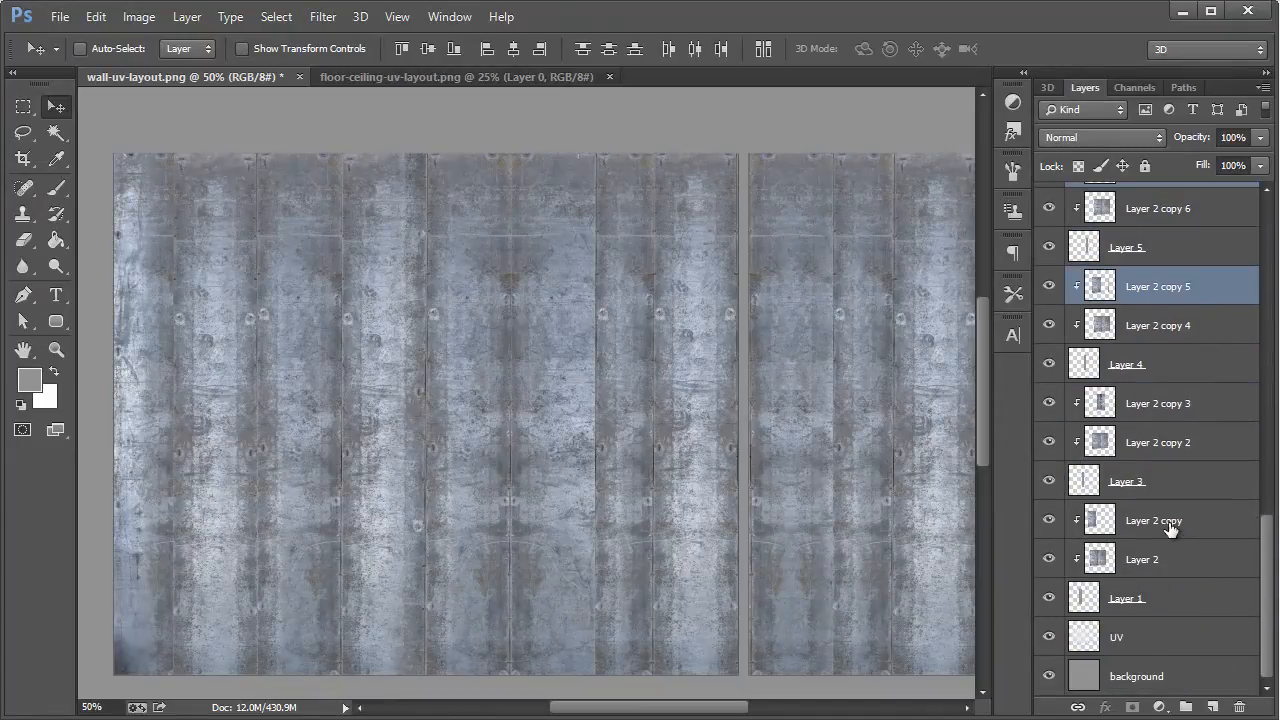
{"action": "left_click", "coordinate": [1170, 528], "text": "ctrl"}
{"action": "left_click", "coordinate": [97, 17]}
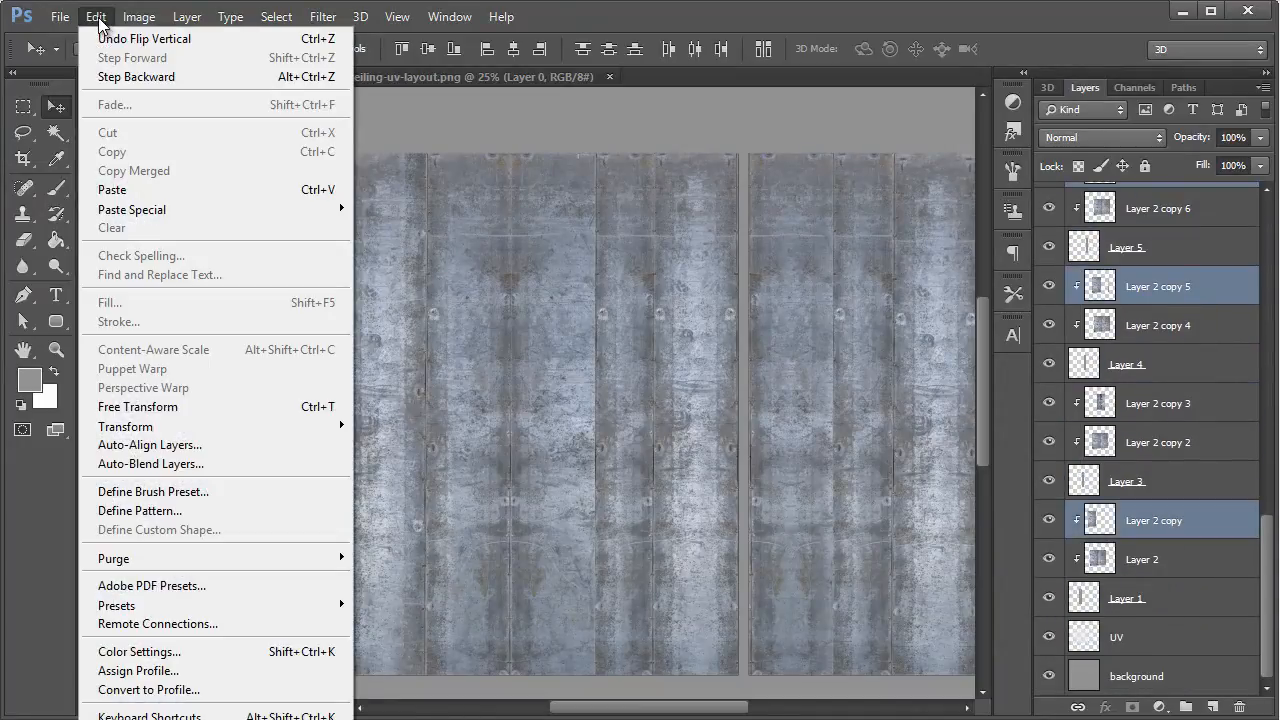
{"action": "mouse_move", "coordinate": [320, 426]}
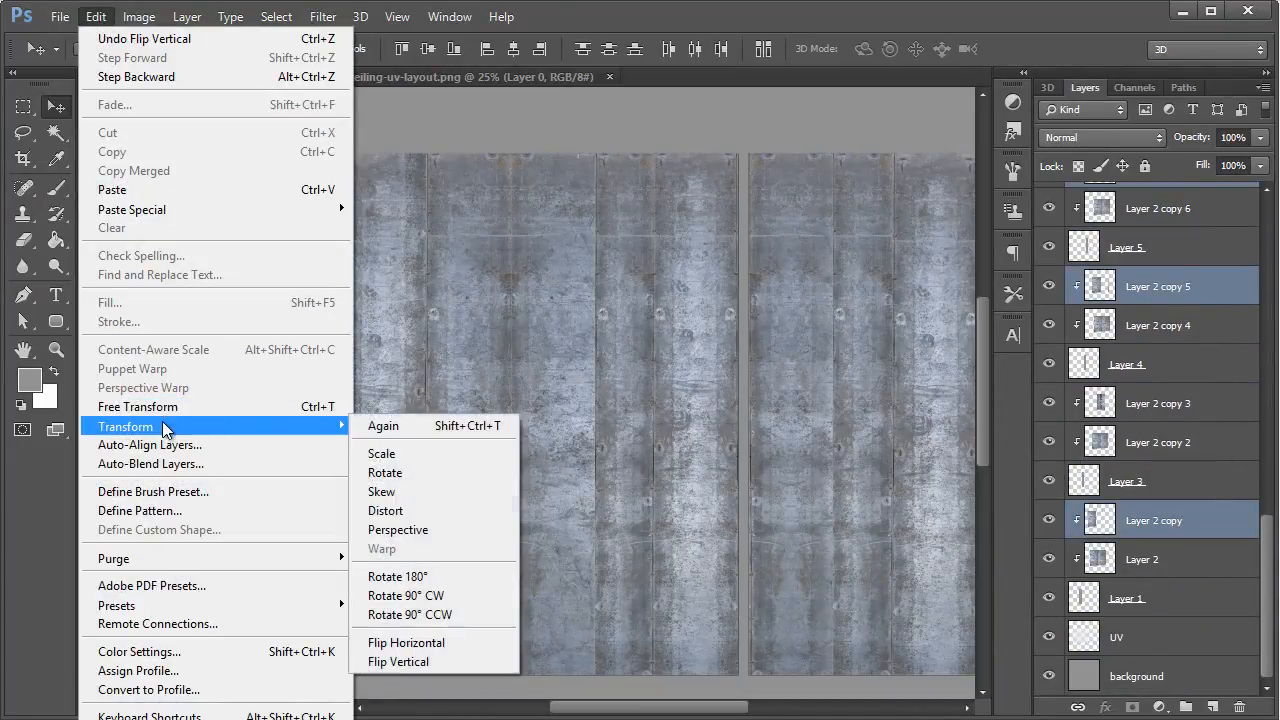
{"action": "left_click", "coordinate": [434, 661]}
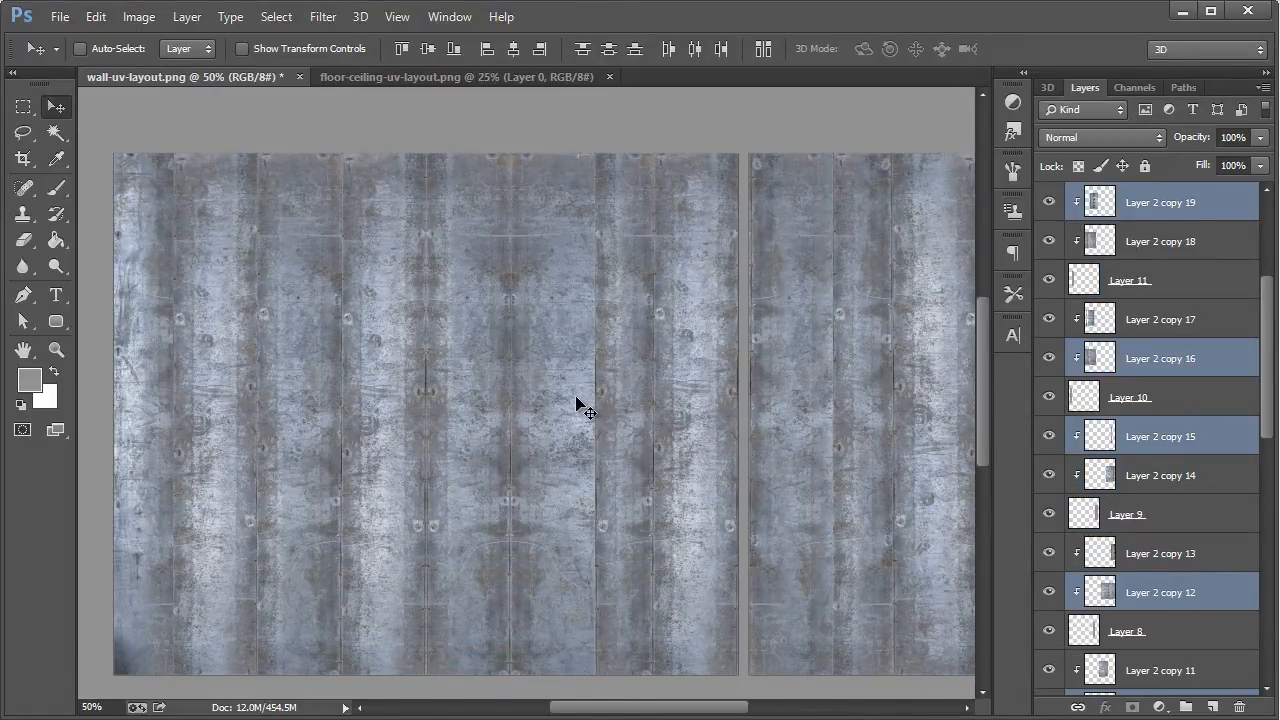
{"action": "scroll", "coordinate": [1146, 304], "scroll_direction": "up", "scroll_amount": 3}
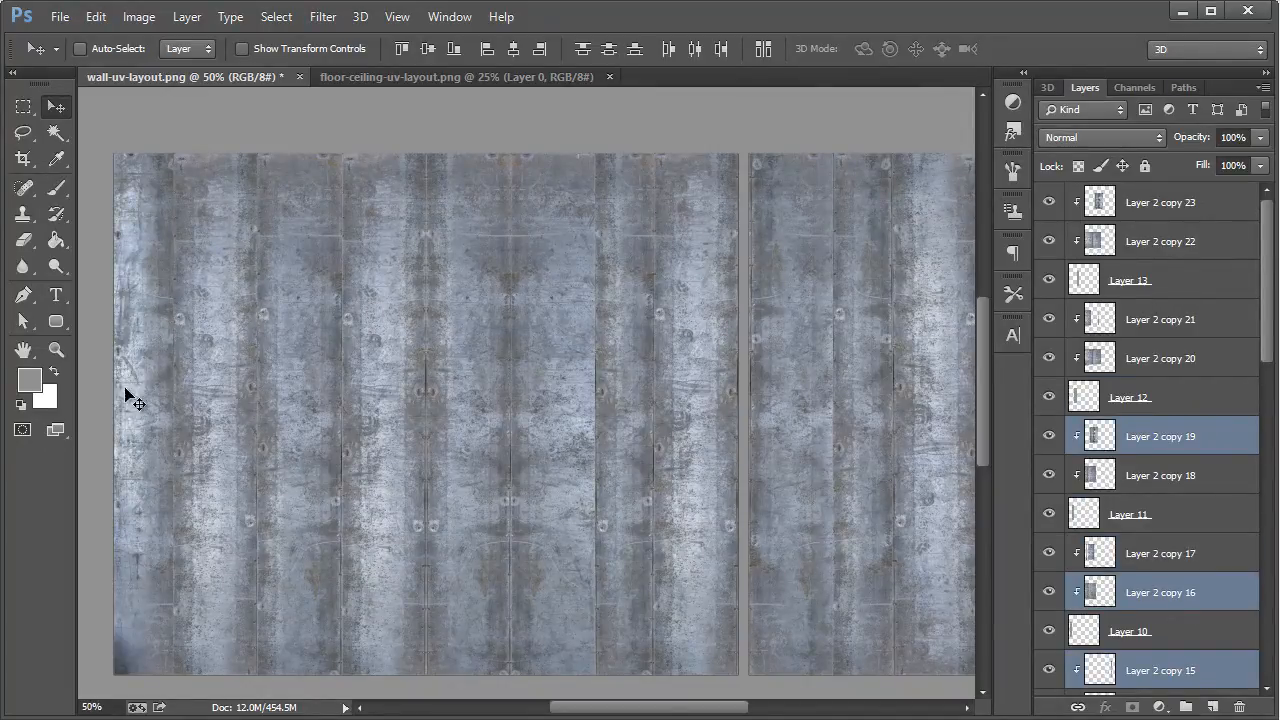
Step: Pick the texture layers under several wall strips directly on the canvas, ending with Layer 2 copy 18 in the second strip selected
{"action": "left_click", "coordinate": [216, 296], "text": "ctrl"}
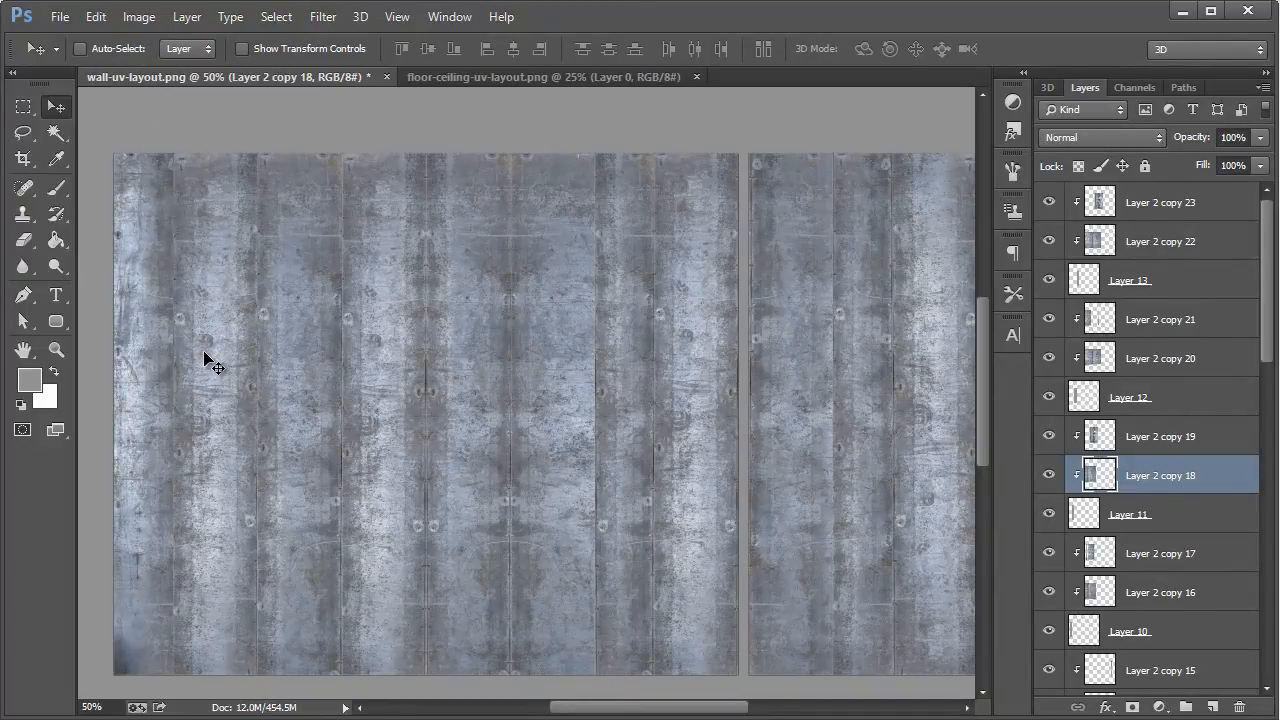
{"action": "left_click", "coordinate": [305, 340], "text": "ctrl"}
{"action": "left_click", "coordinate": [450, 312], "text": "ctrl"}
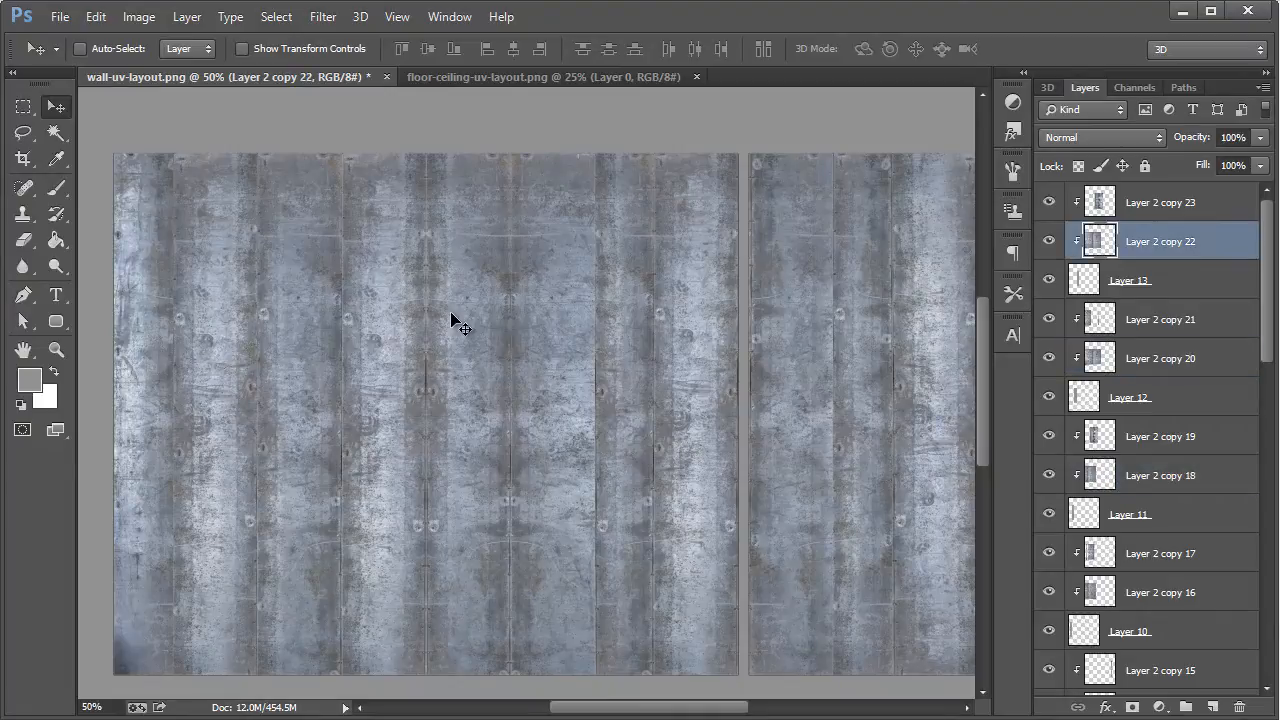
{"action": "left_click", "coordinate": [500, 303], "text": "ctrl"}
{"action": "left_click", "coordinate": [574, 291], "text": "ctrl"}
{"action": "left_click", "coordinate": [210, 330], "text": "ctrl"}
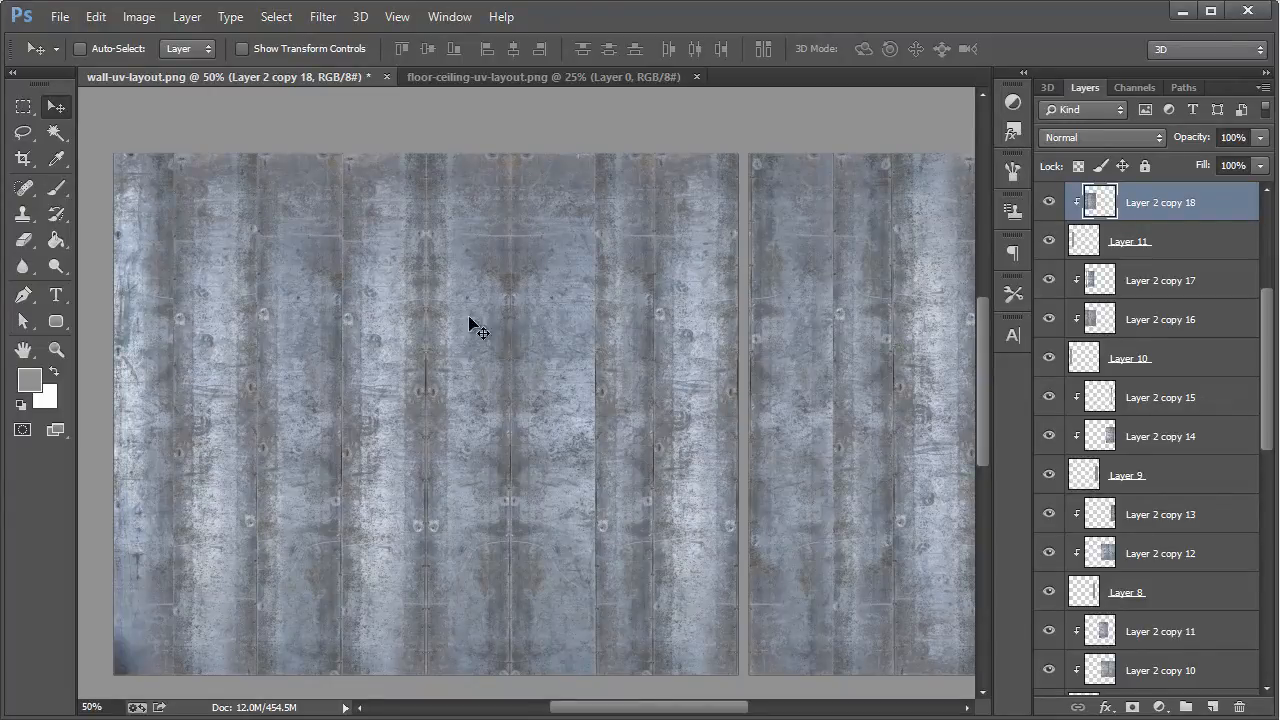
Step: Retouch the upper rivets on Layer 2 copy 18 using the Clone Stamp with a soft 244 px brush
{"action": "left_click", "coordinate": [22, 218]}
{"action": "right_click", "coordinate": [38, 215]}
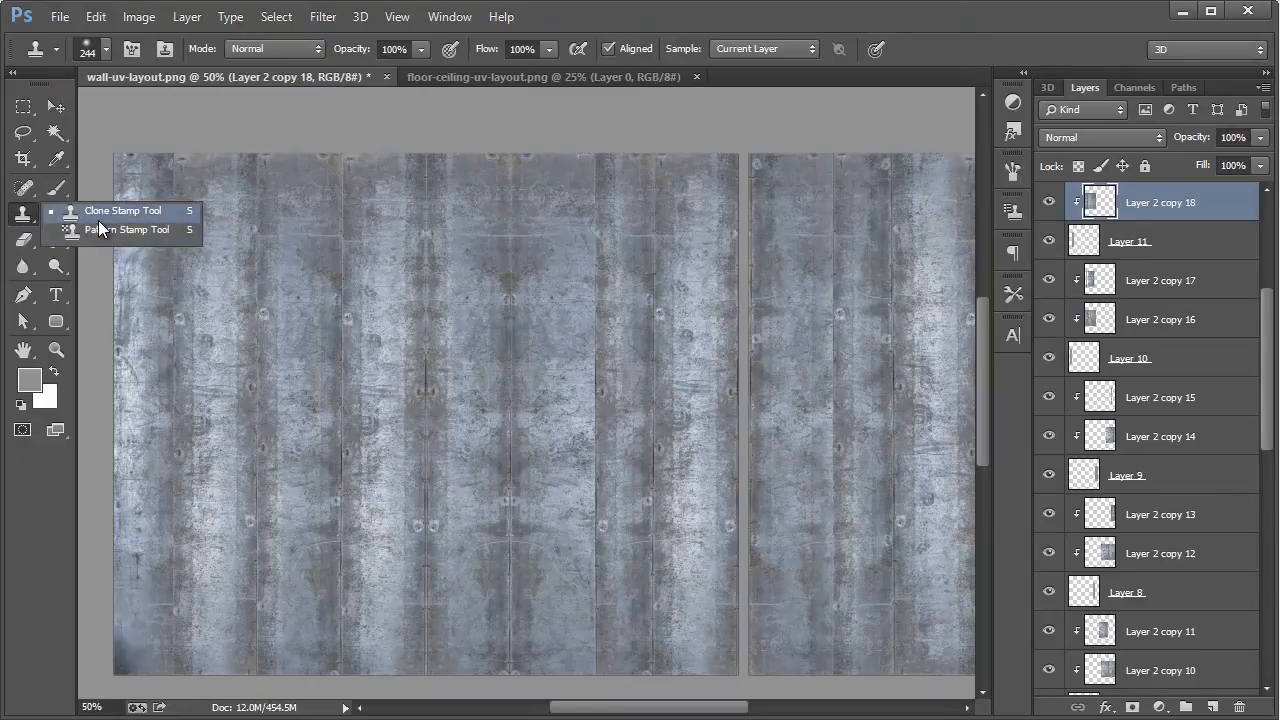
{"action": "left_click", "coordinate": [98, 218]}
{"action": "left_click", "coordinate": [106, 49]}
{"action": "left_click", "coordinate": [107, 48]}
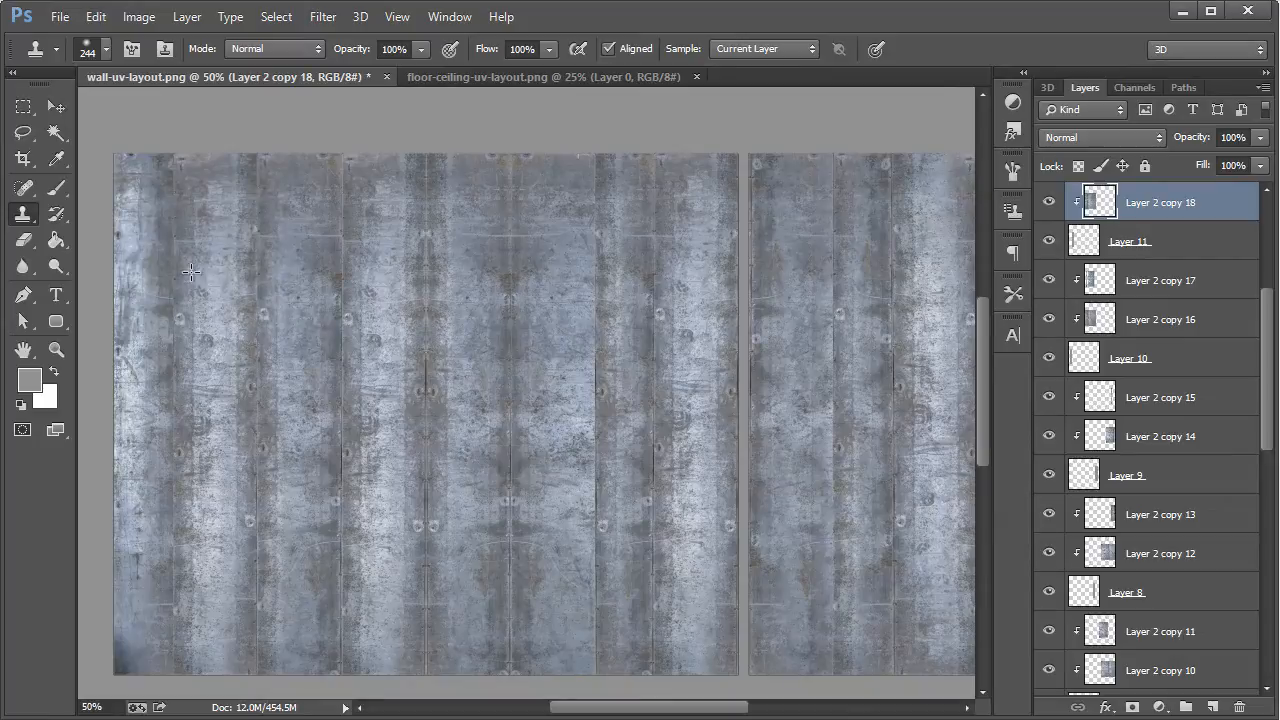
{"action": "left_click", "coordinate": [103, 52]}
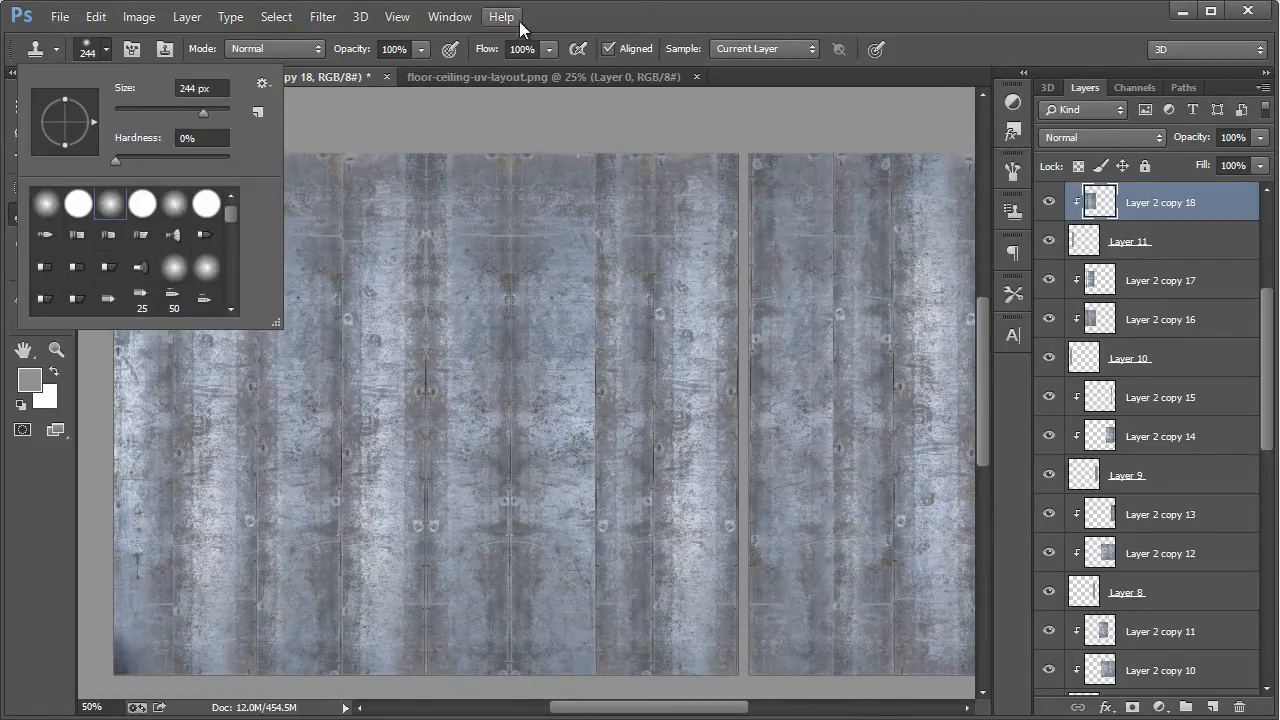
{"action": "key", "text": "Escape"}
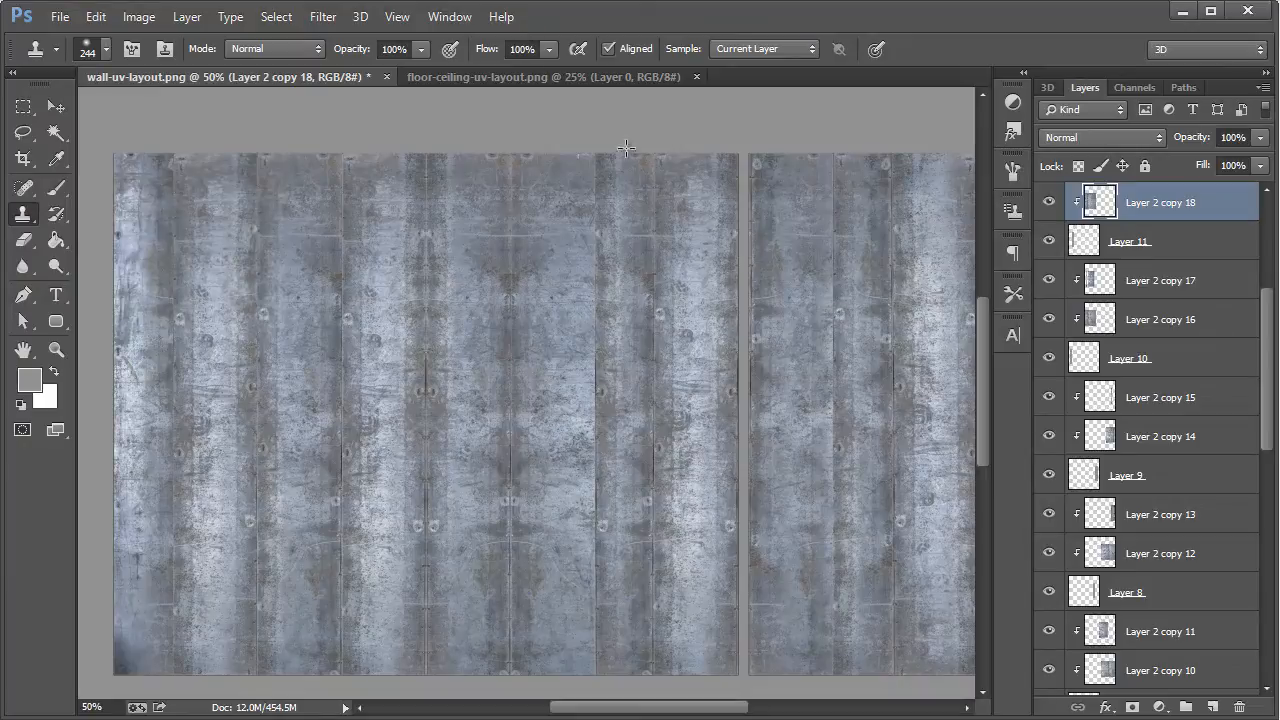
{"action": "left_click", "coordinate": [186, 283], "text": "alt"}
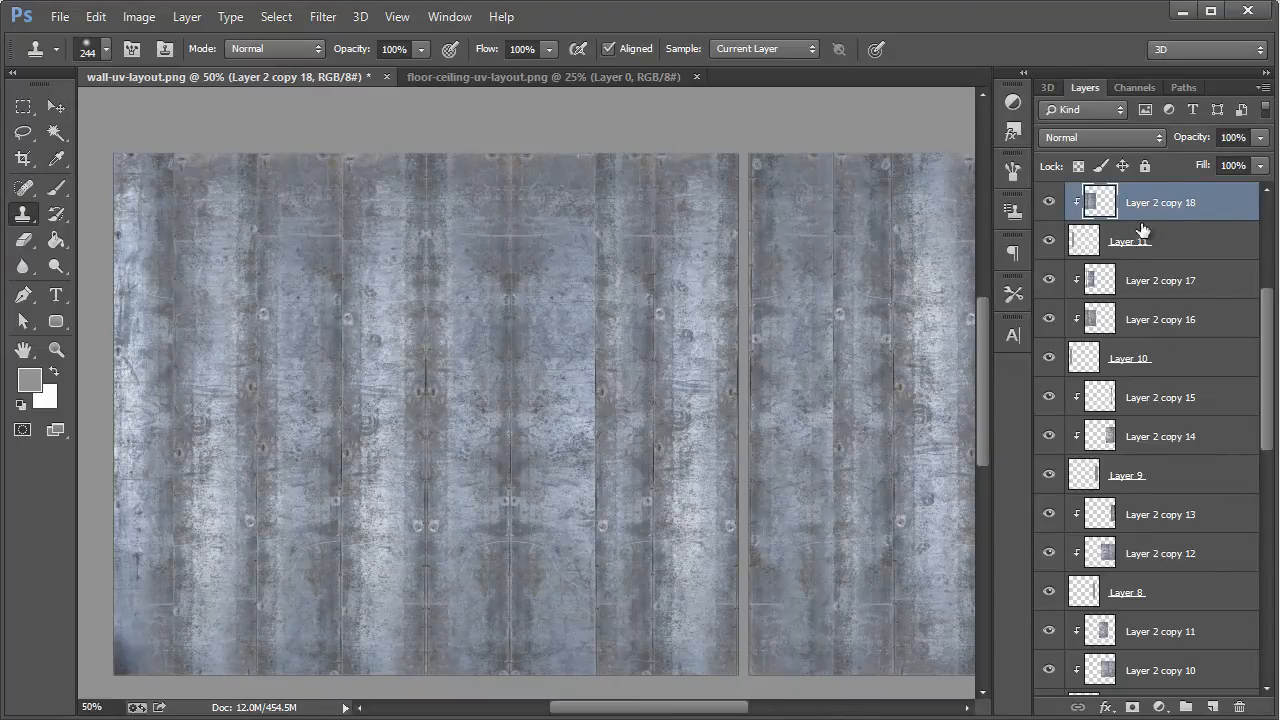
Step: Check Layer 11's coverage by toggling its visibility, and clone sampled metal over the lower part of Layer 2 copy 18
{"action": "left_click", "coordinate": [1049, 243]}
{"action": "left_click", "coordinate": [1049, 243]}
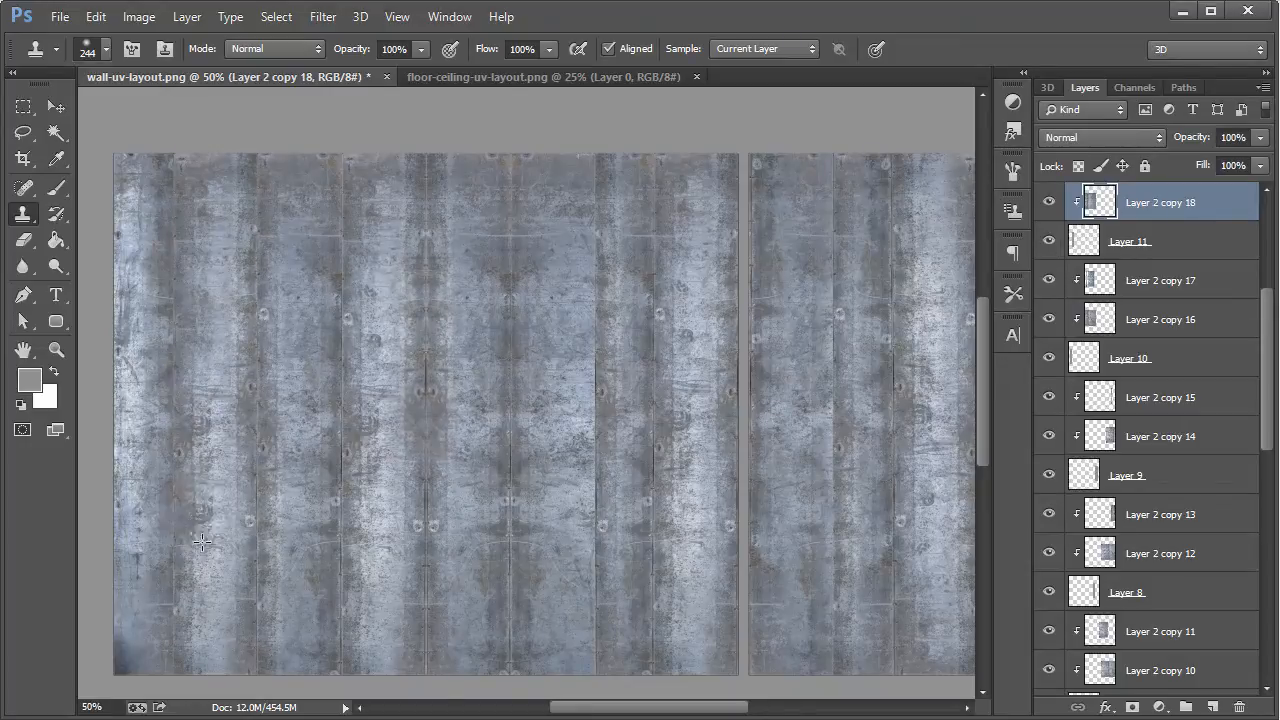
{"action": "left_click", "coordinate": [245, 590], "text": "alt"}
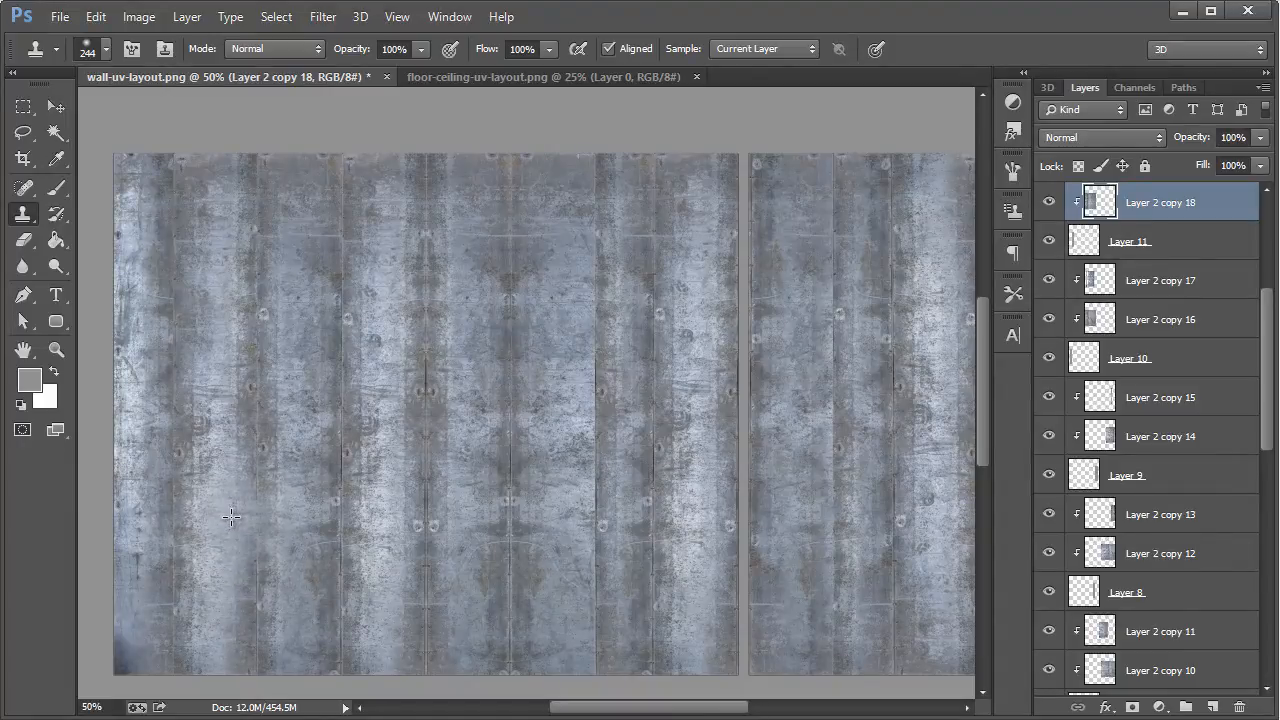
{"action": "left_click", "coordinate": [726, 477], "text": "alt"}
{"action": "left_click", "coordinate": [237, 603], "text": "alt"}
{"action": "left_click", "coordinate": [535, 565], "text": "alt"}
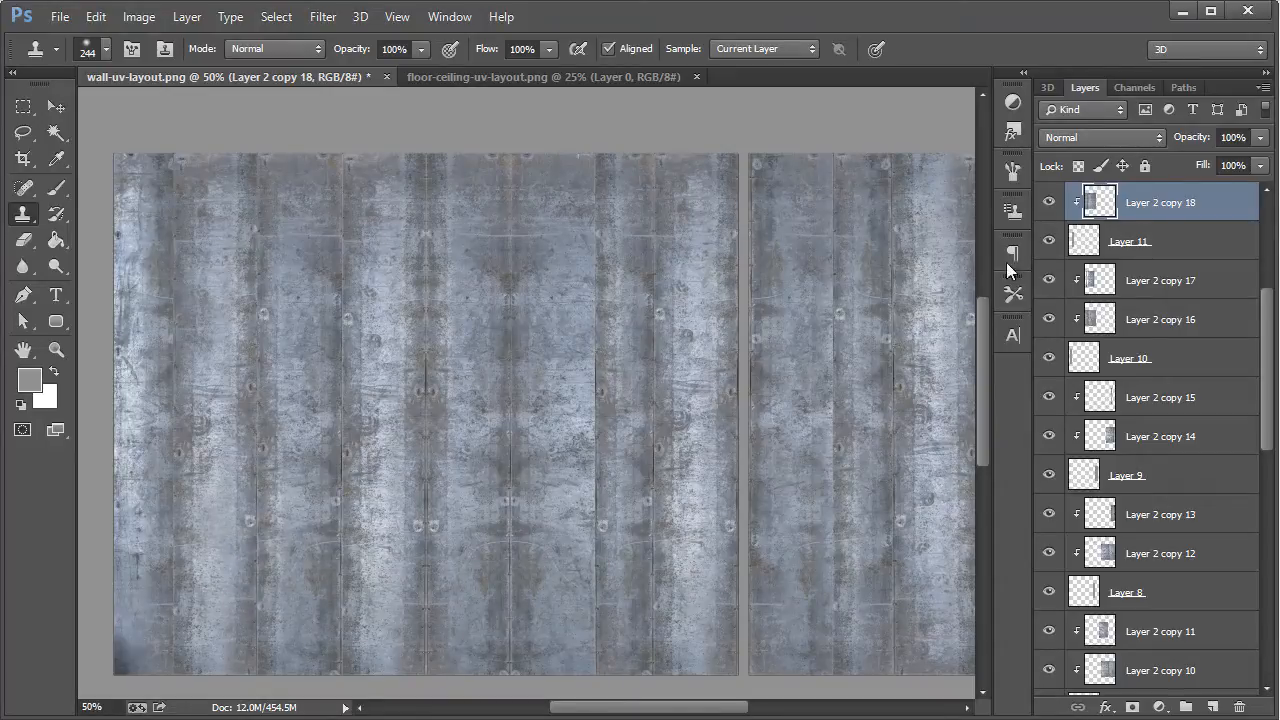
Step: Toggle Layer 2 copy 18 to check its coverage, and clone out the lower edge rivet of the second strip on Layer 2 copy 19
{"action": "left_click", "coordinate": [1048, 202]}
{"action": "left_click", "coordinate": [1048, 202]}
{"action": "scroll", "coordinate": [1167, 212], "scroll_direction": "up", "scroll_amount": 2}
{"action": "left_click", "coordinate": [1164, 238]}
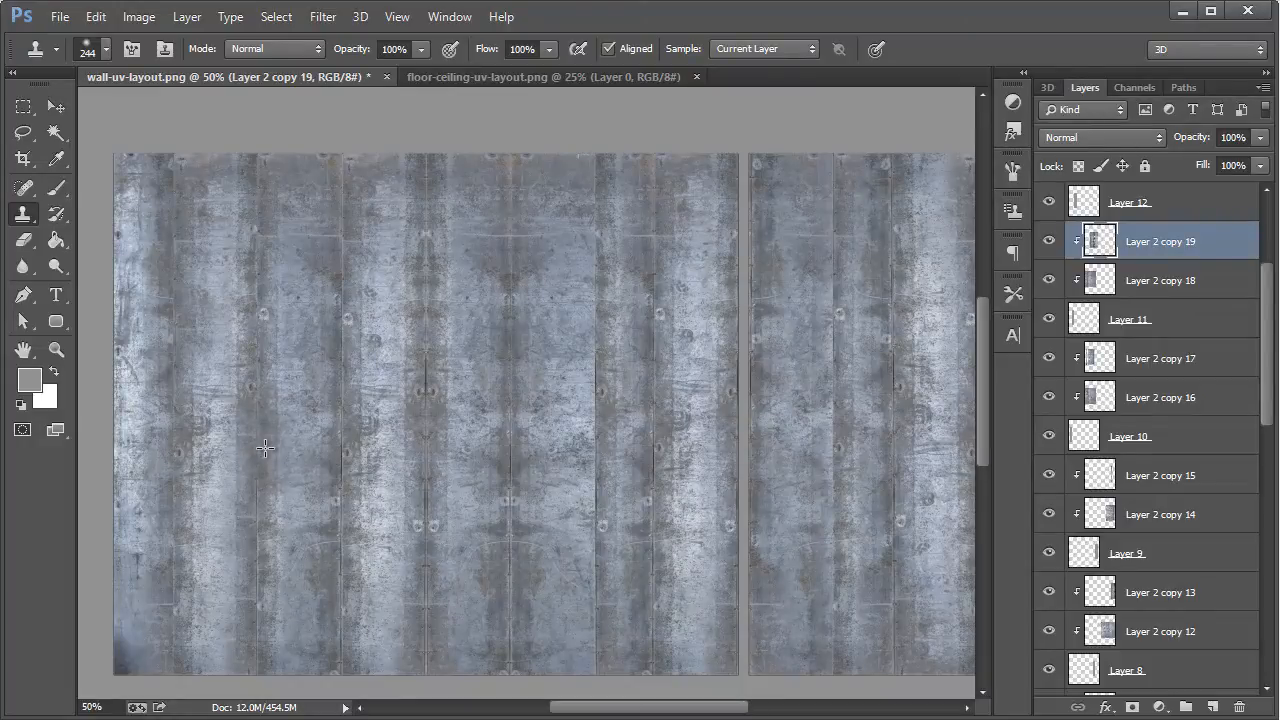
Step: Select Layer 2 copy 21 at the third strip's edge, check its coverage, and clone-stamp over its lower edge rivet
{"action": "left_click", "coordinate": [57, 107]}
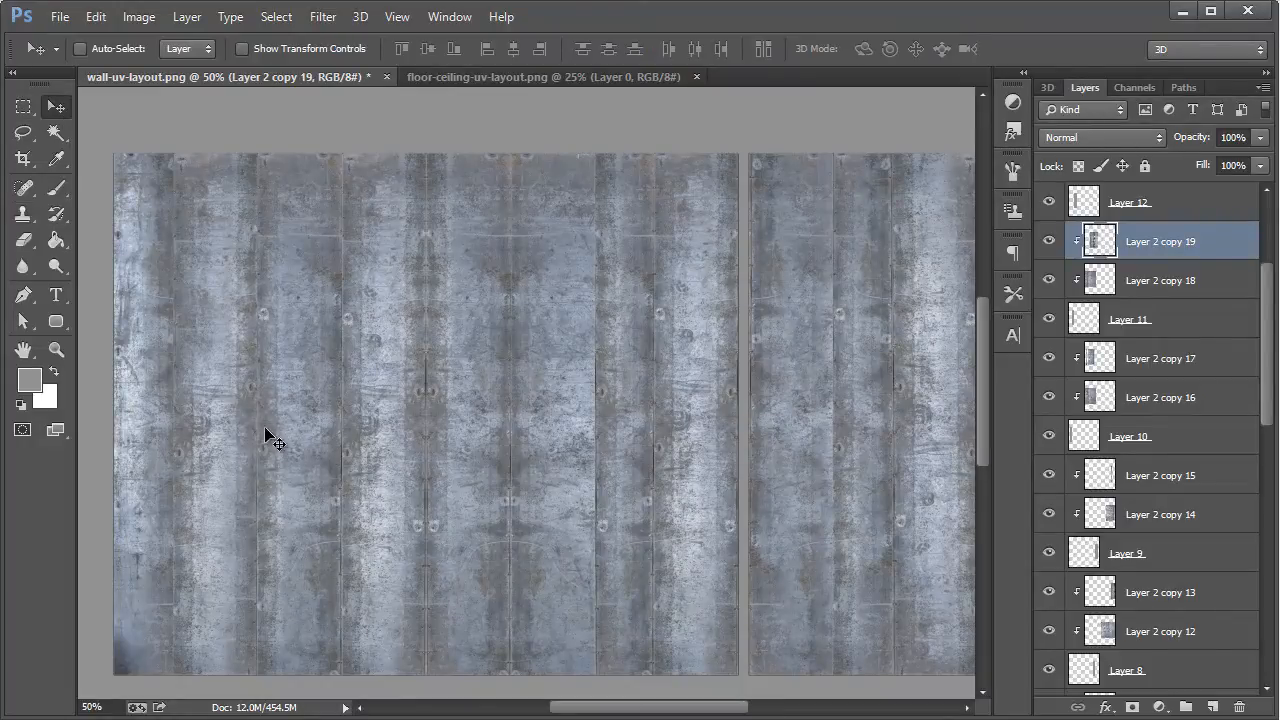
{"action": "left_click", "coordinate": [262, 470], "text": "ctrl"}
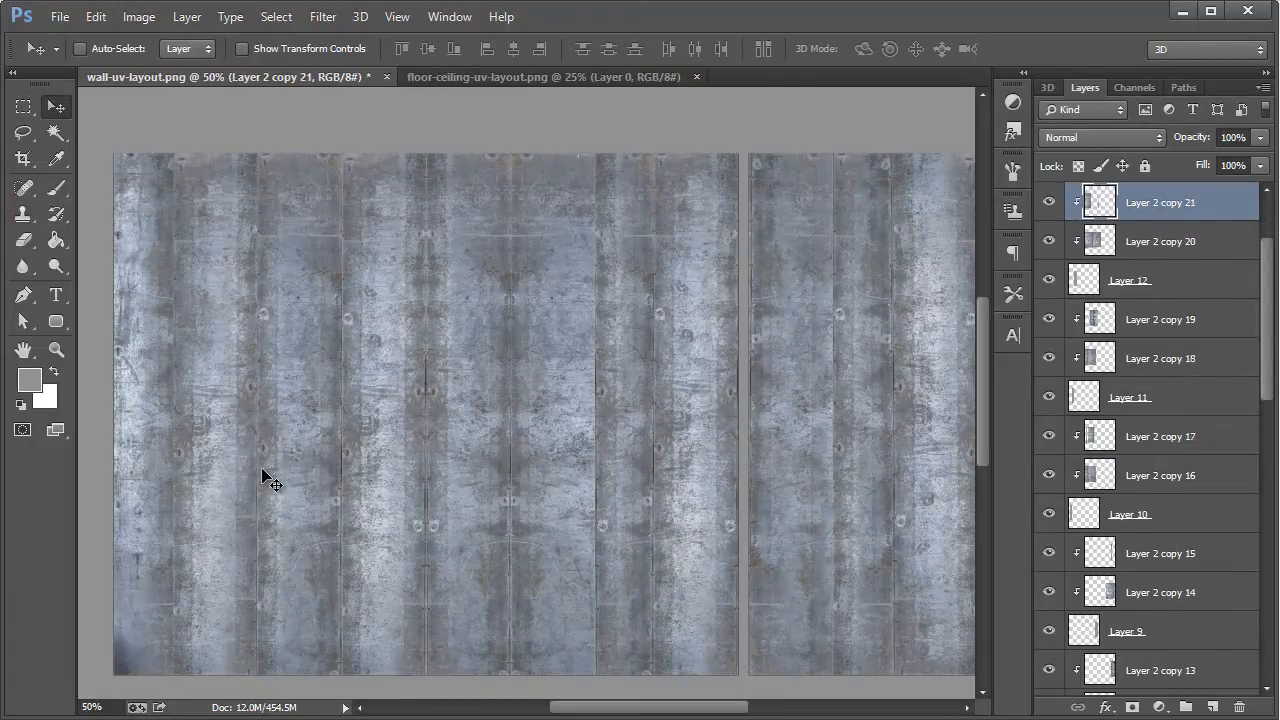
{"action": "left_click", "coordinate": [1048, 203]}
{"action": "left_click", "coordinate": [1048, 203]}
{"action": "left_click", "coordinate": [24, 216]}
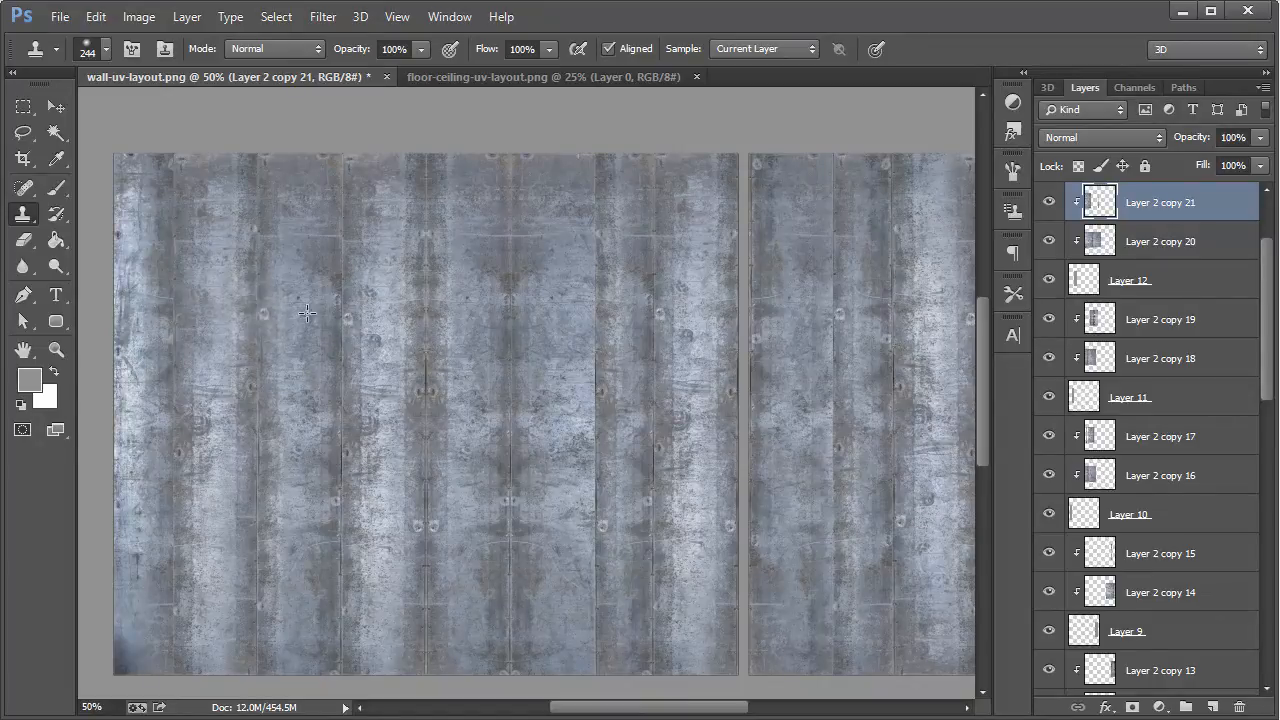
Step: Select Layer 2 copy 22 in the fourth strip, check its coverage, and clone out the upper rivets on its near edge
{"action": "left_click", "coordinate": [67, 114]}
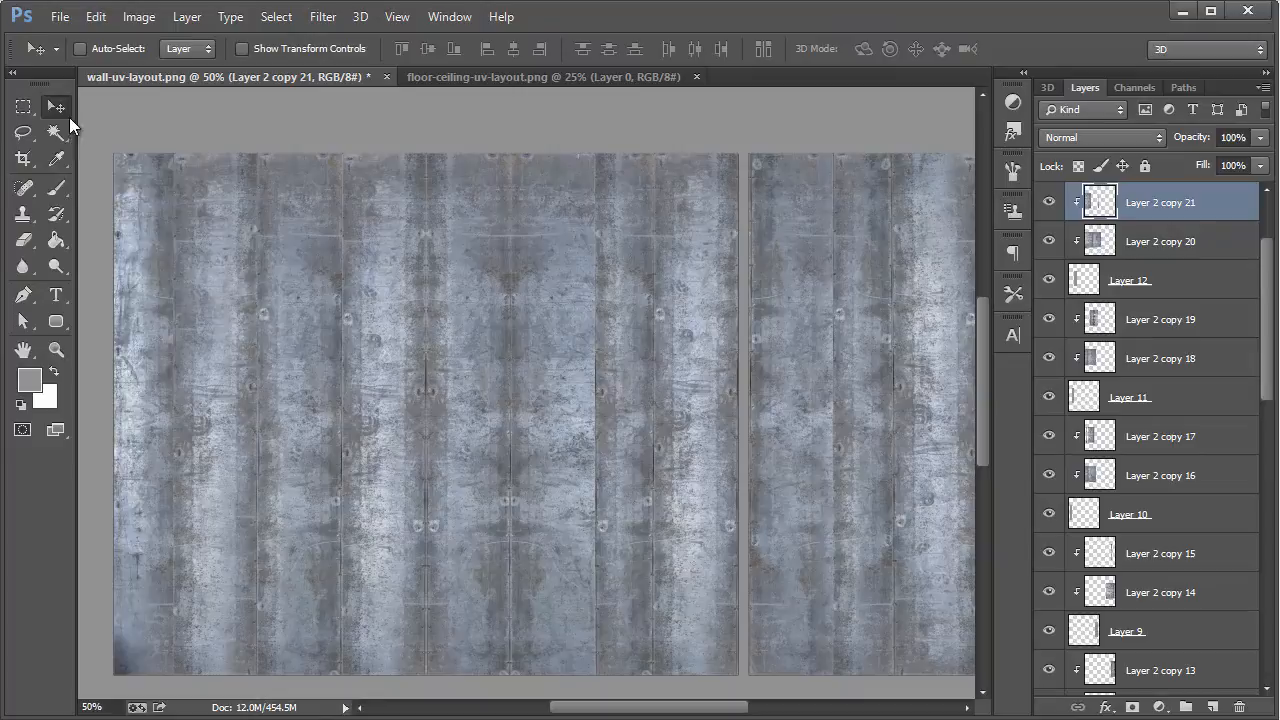
{"action": "left_click", "coordinate": [354, 304], "text": "ctrl"}
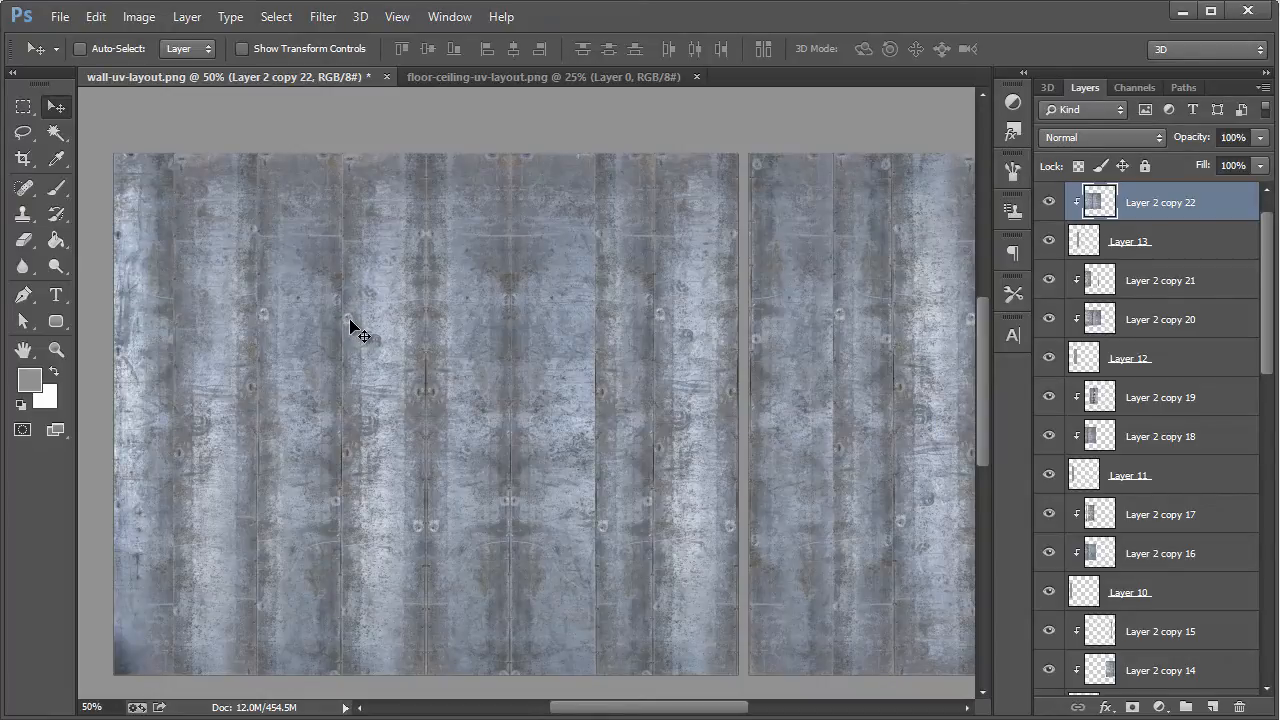
{"action": "left_click", "coordinate": [1048, 202]}
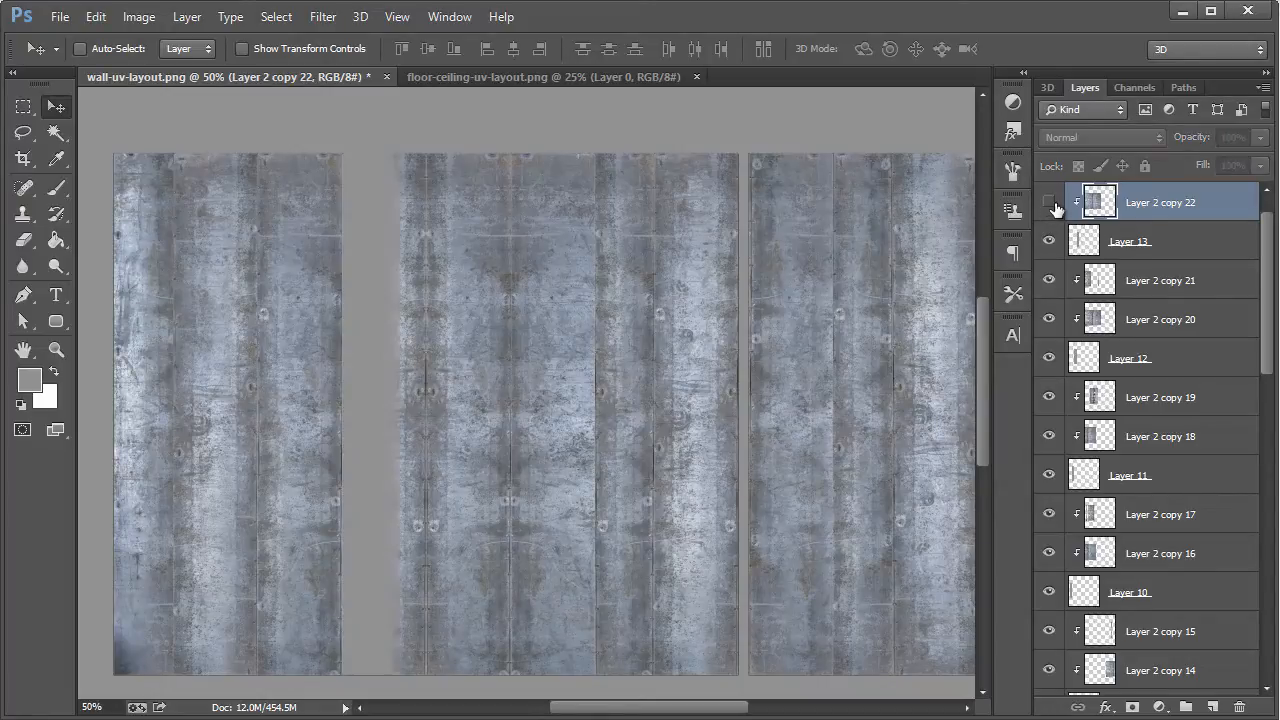
{"action": "left_click", "coordinate": [1048, 202]}
{"action": "left_click", "coordinate": [22, 213]}
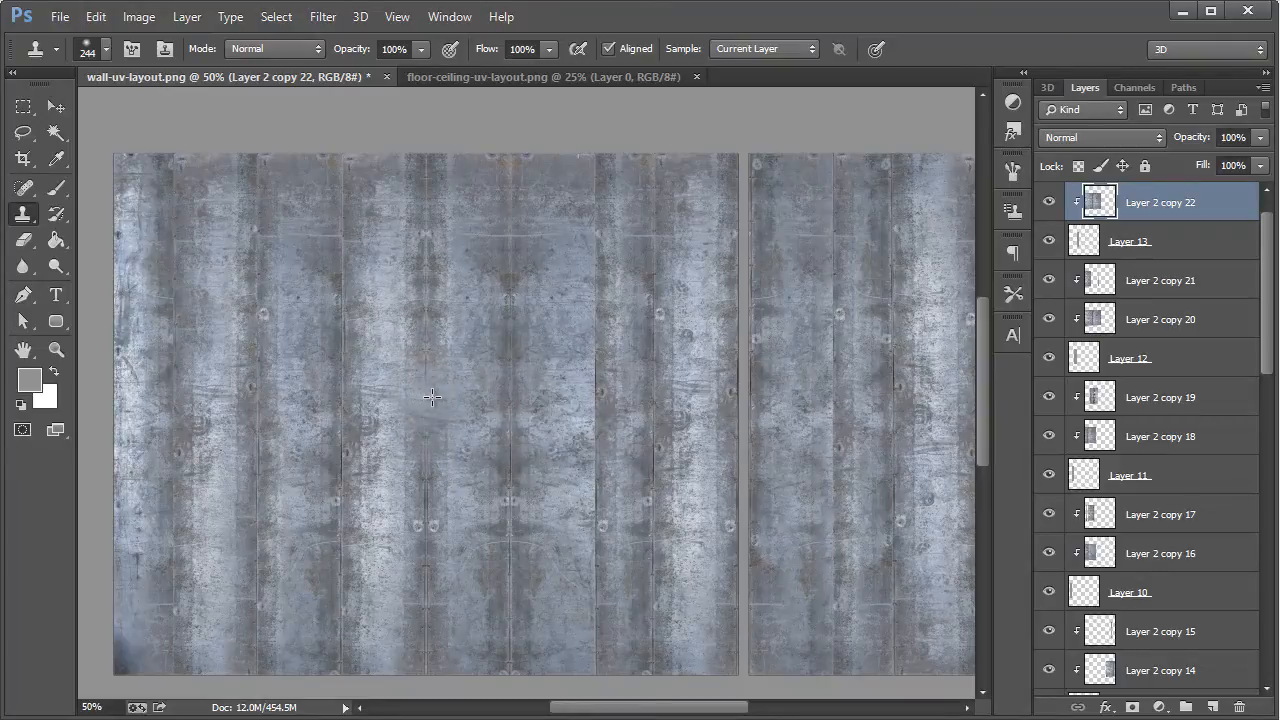
Step: Select Layer 2 copy 23 and clone-stamp away the mirrored rivets along the fourth strip's other edge
{"action": "left_click", "coordinate": [47, 102]}
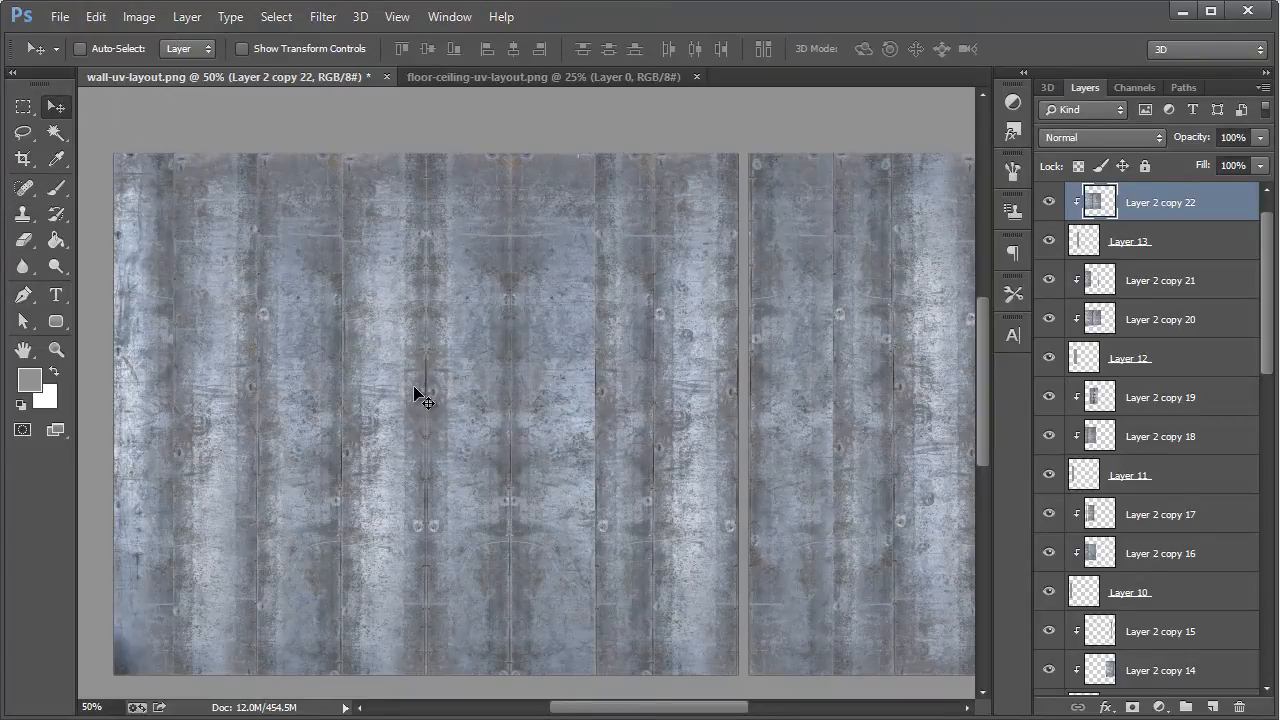
{"action": "key", "text": "ctrl+j"}
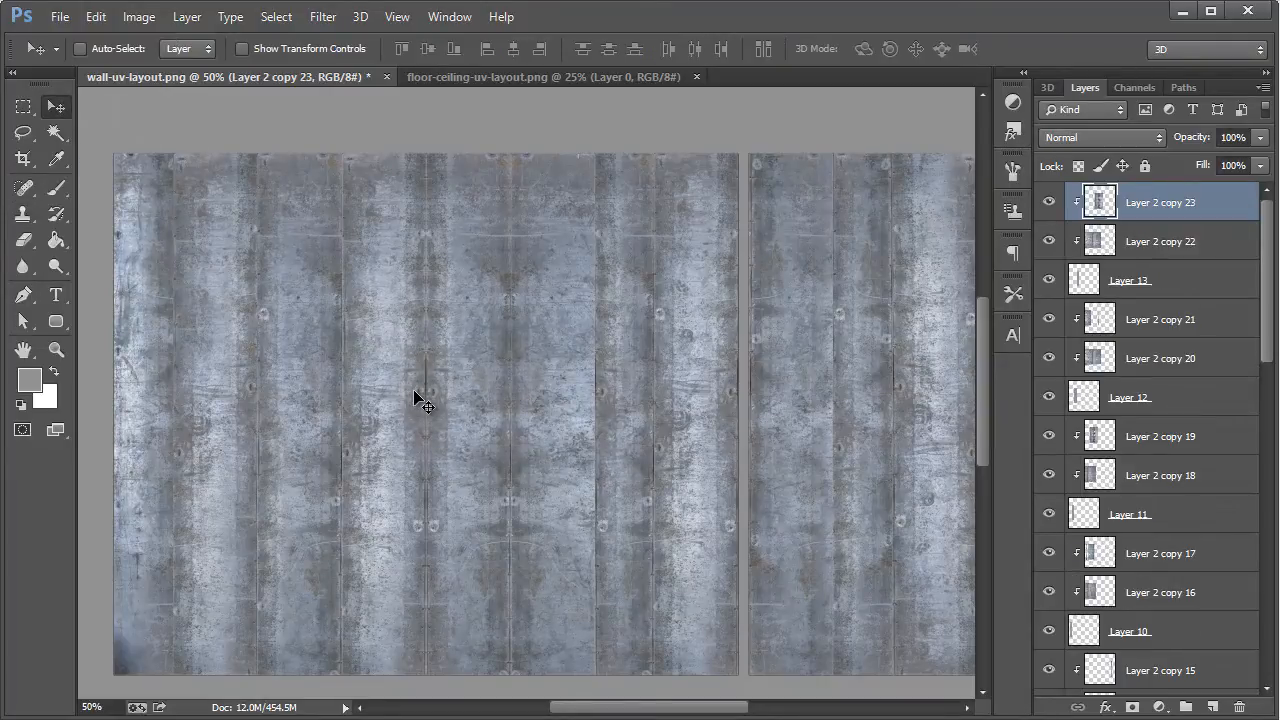
{"action": "left_click", "coordinate": [22, 215]}
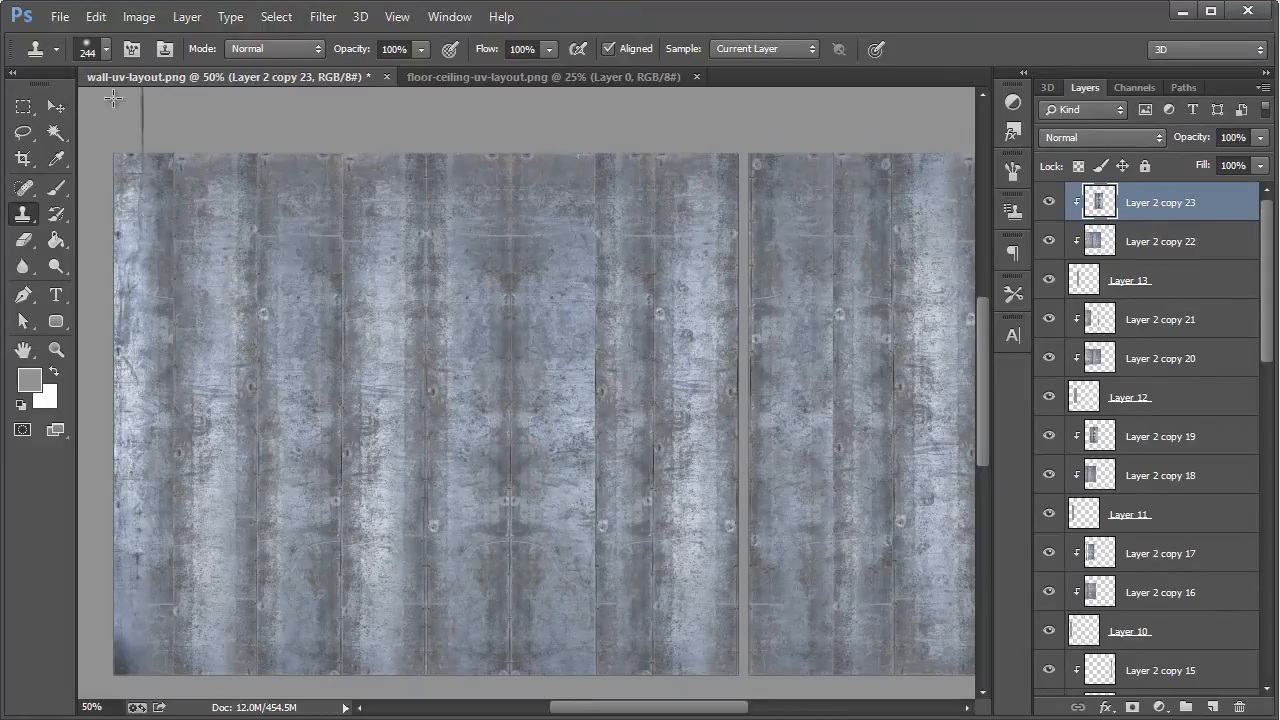
Step: Clone-stamp over the mirrored rivets and stains of the fifth strip on Layer 2, undoing the last lower stroke
{"action": "left_click", "coordinate": [60, 106]}
{"action": "key", "text": "alt+comma"}
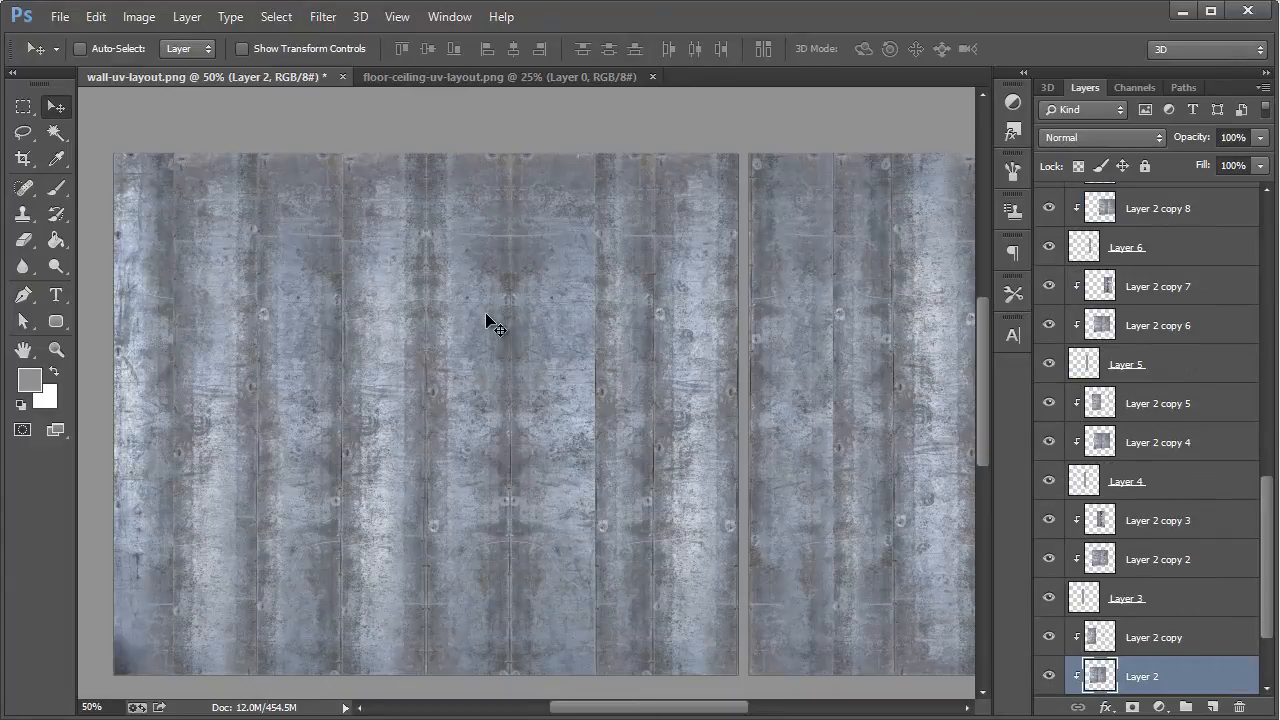
{"action": "left_click", "coordinate": [24, 242]}
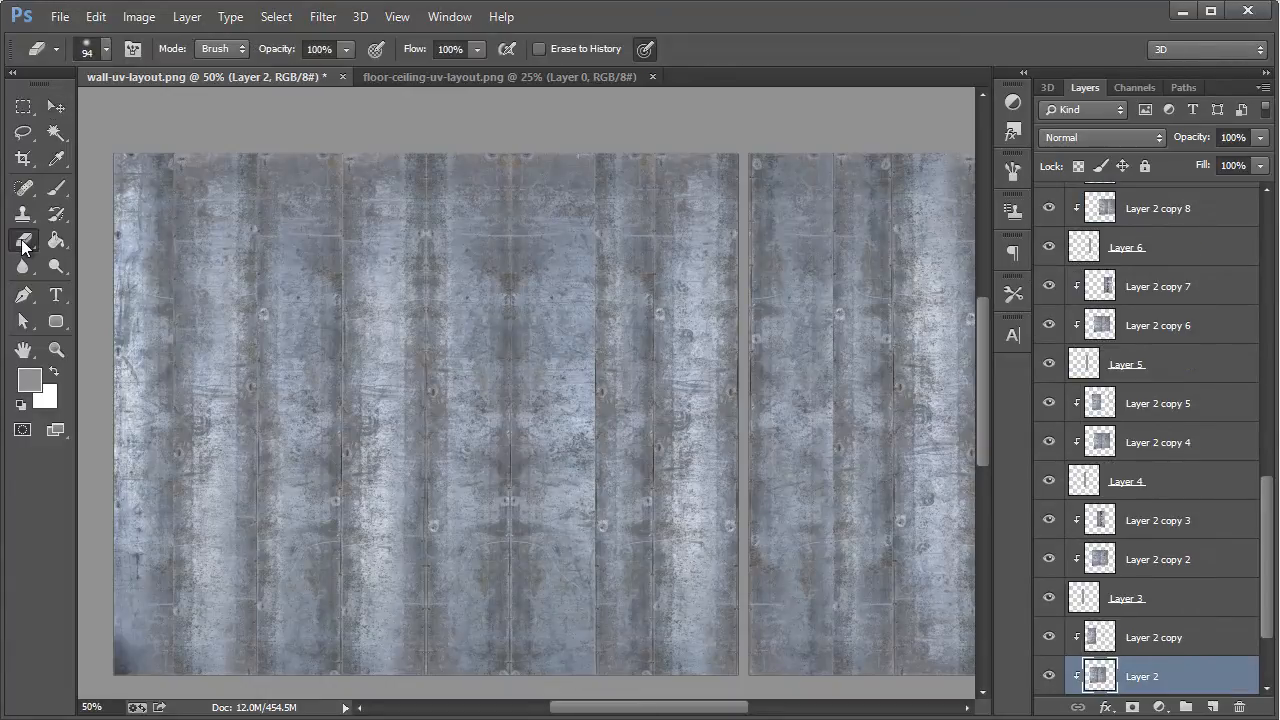
{"action": "left_click", "coordinate": [22, 214]}
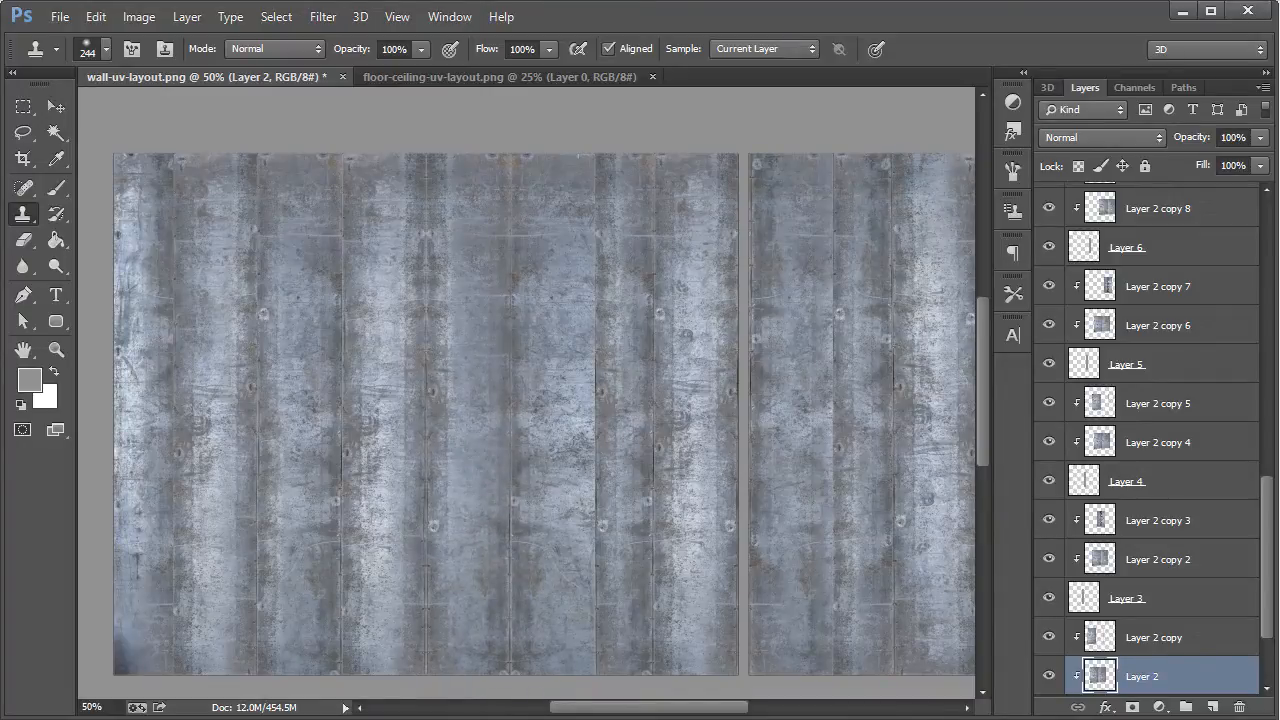
{"action": "mouse_move", "coordinate": [550, 595]}
{"action": "left_mouse_down"}
{"action": "mouse_move", "coordinate": [482, 578]}
{"action": "mouse_move", "coordinate": [490, 616]}
{"action": "mouse_move", "coordinate": [502, 584]}
{"action": "left_mouse_up"}
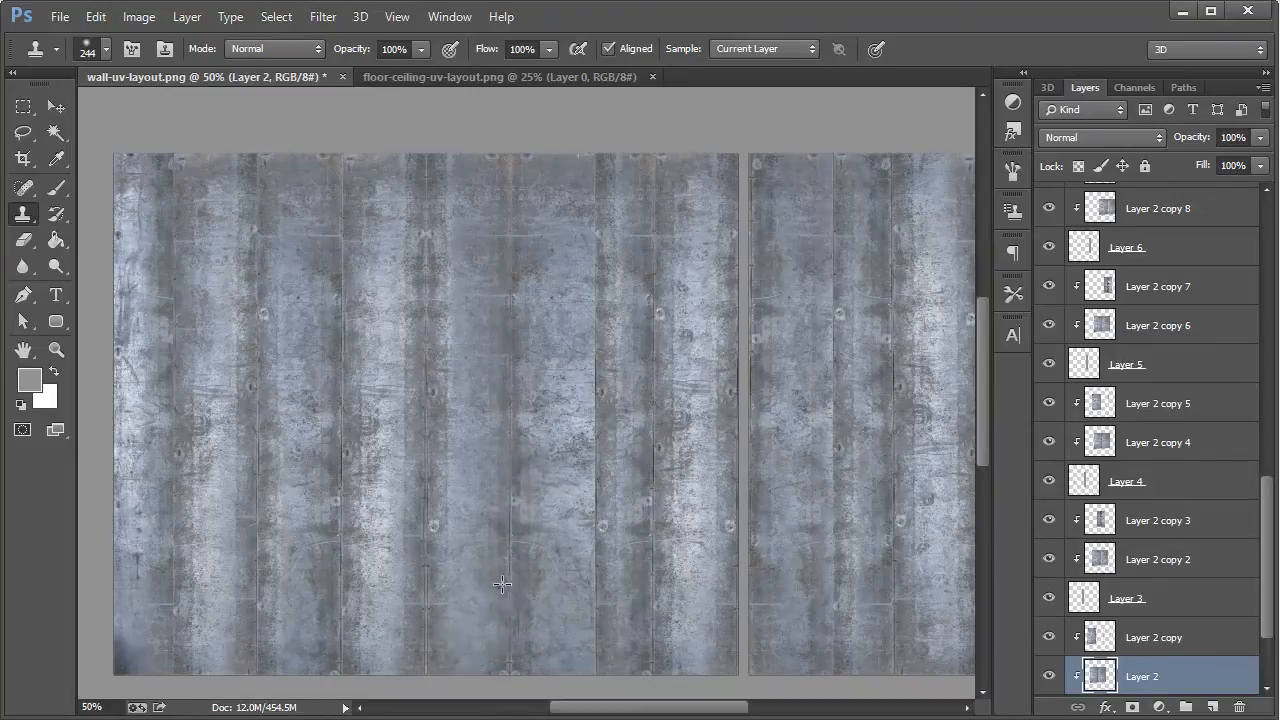
{"action": "key", "text": "ctrl+z"}
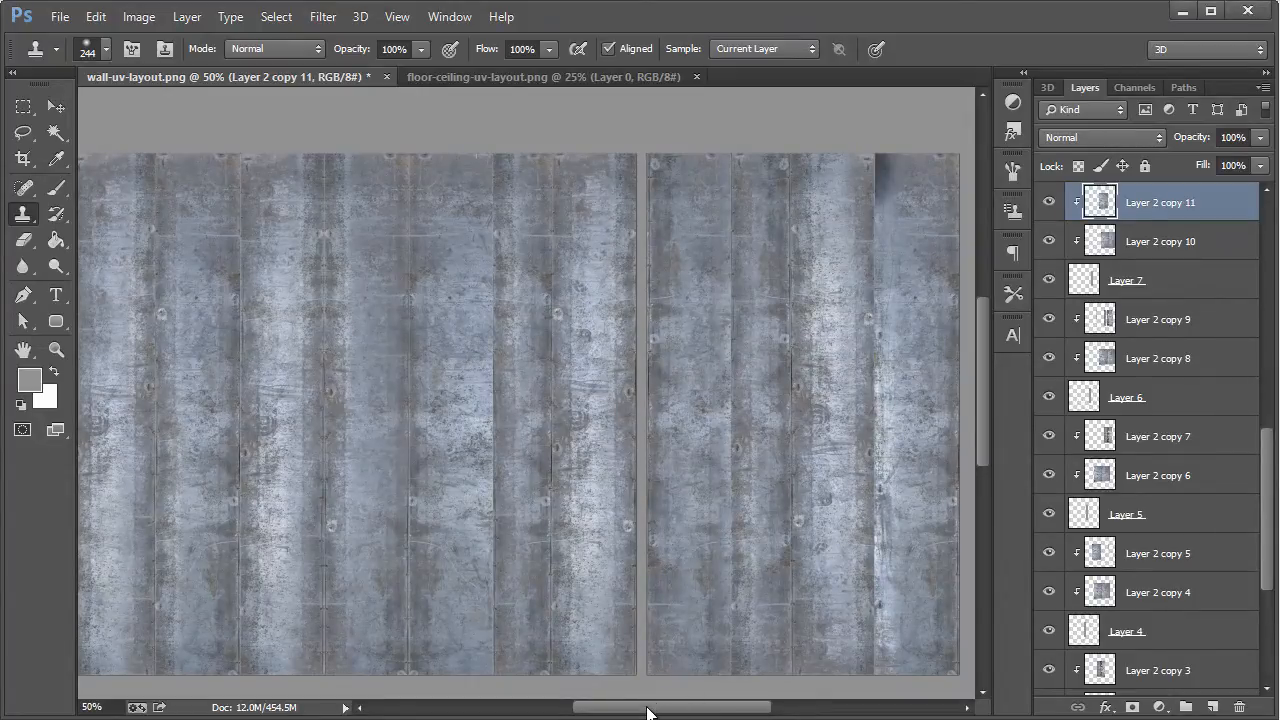
{"action": "mouse_move", "coordinate": [647, 712]}
{"action": "left_mouse_down"}
{"action": "mouse_move", "coordinate": [603, 712]}
{"action": "mouse_move", "coordinate": [652, 716]}
{"action": "mouse_move", "coordinate": [617, 712]}
{"action": "mouse_move", "coordinate": [630, 712]}
{"action": "left_mouse_up"}
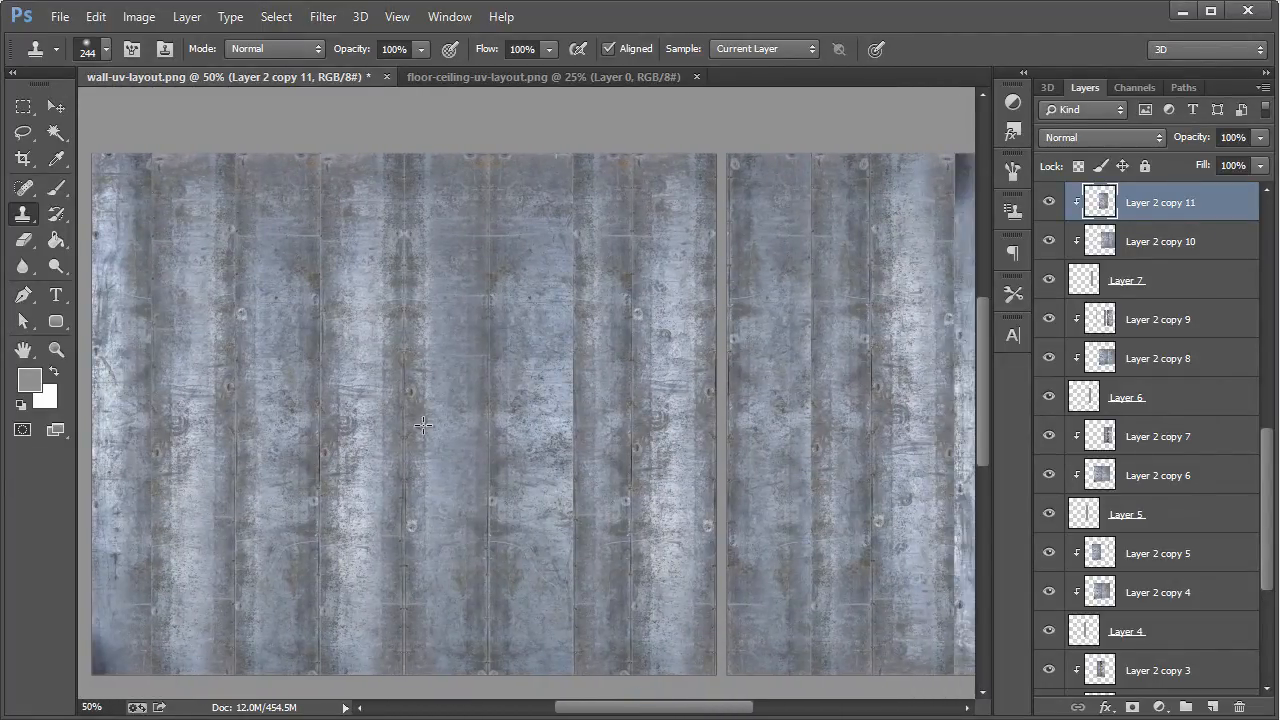
{"action": "left_click", "coordinate": [56, 110]}
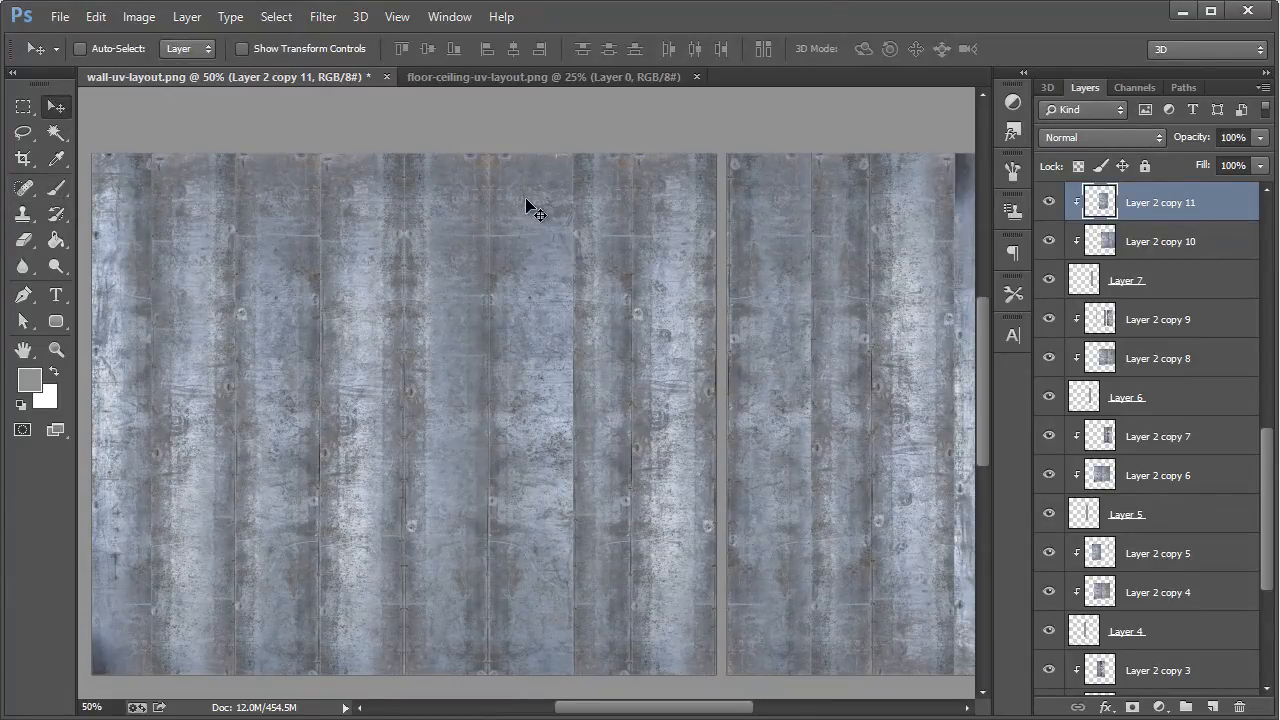
Step: Switch to the browser and return from the bare metal textures on CG Textures to the main category overview
{"action": "left_click", "coordinate": [94, 719]}
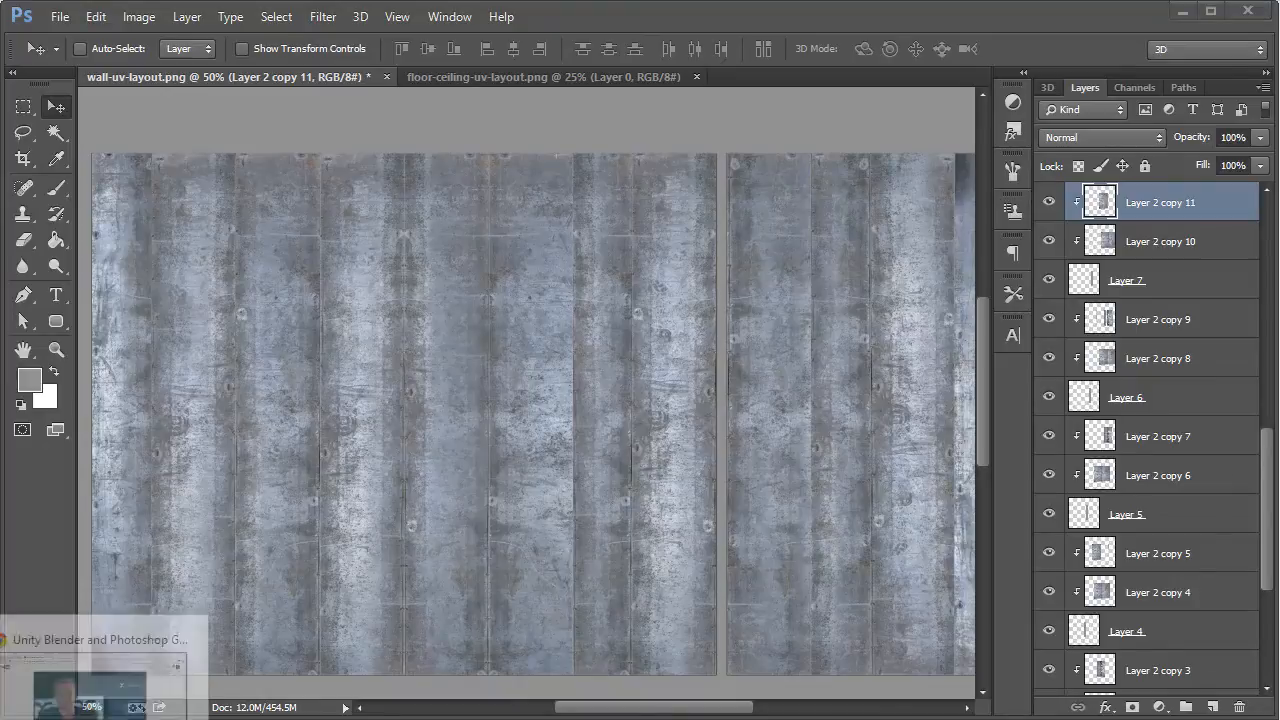
{"action": "left_click", "coordinate": [94, 680]}
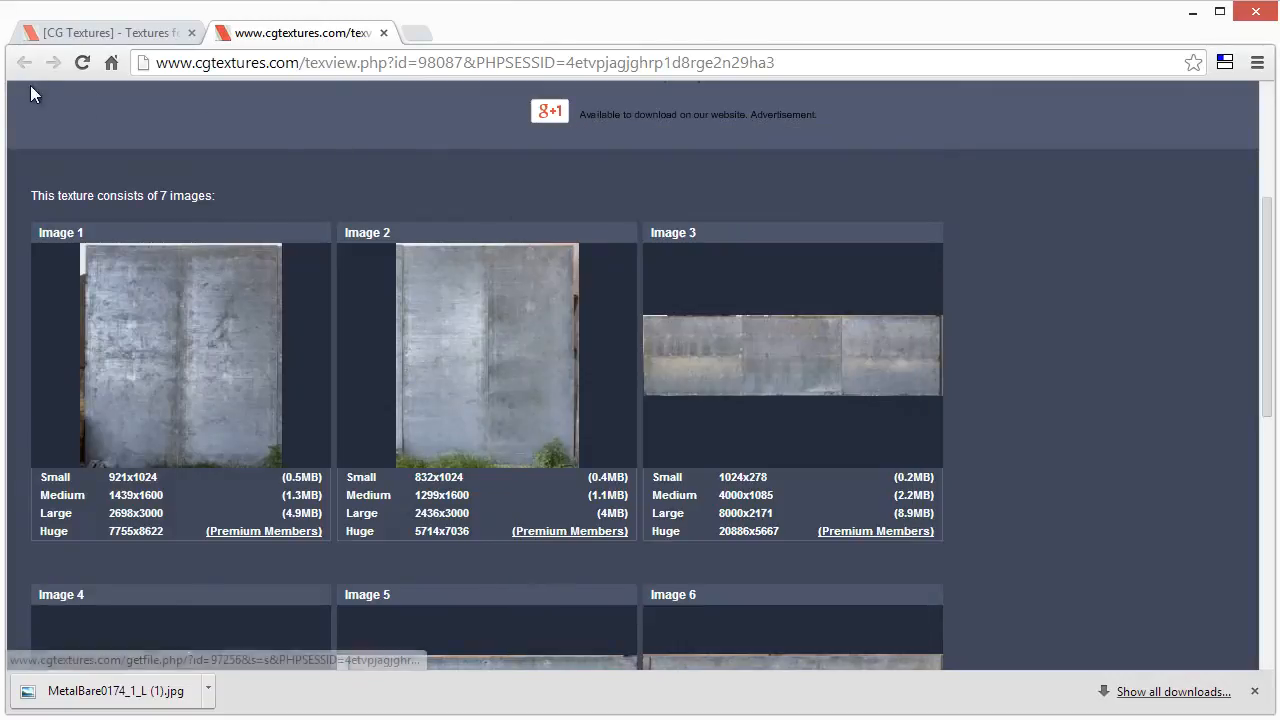
{"action": "left_click", "coordinate": [64, 33]}
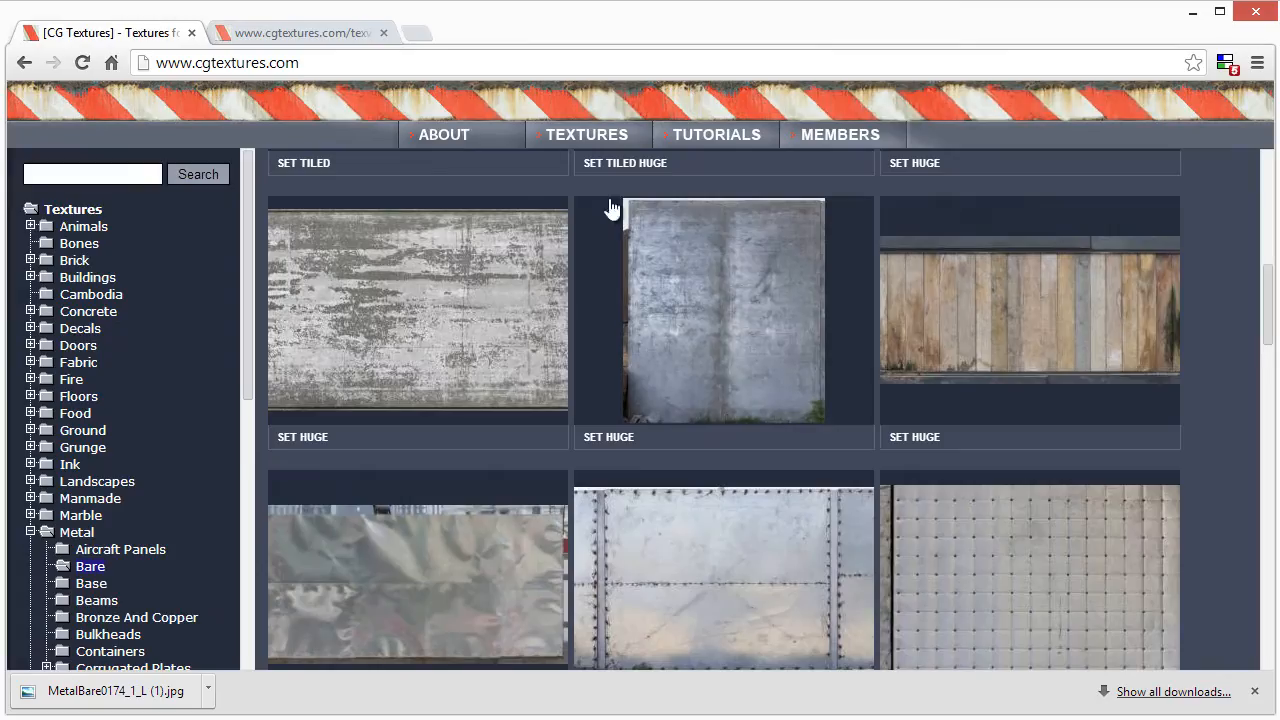
{"action": "left_click", "coordinate": [24, 63]}
{"action": "scroll", "coordinate": [1143, 414], "scroll_direction": "down", "scroll_amount": 10}
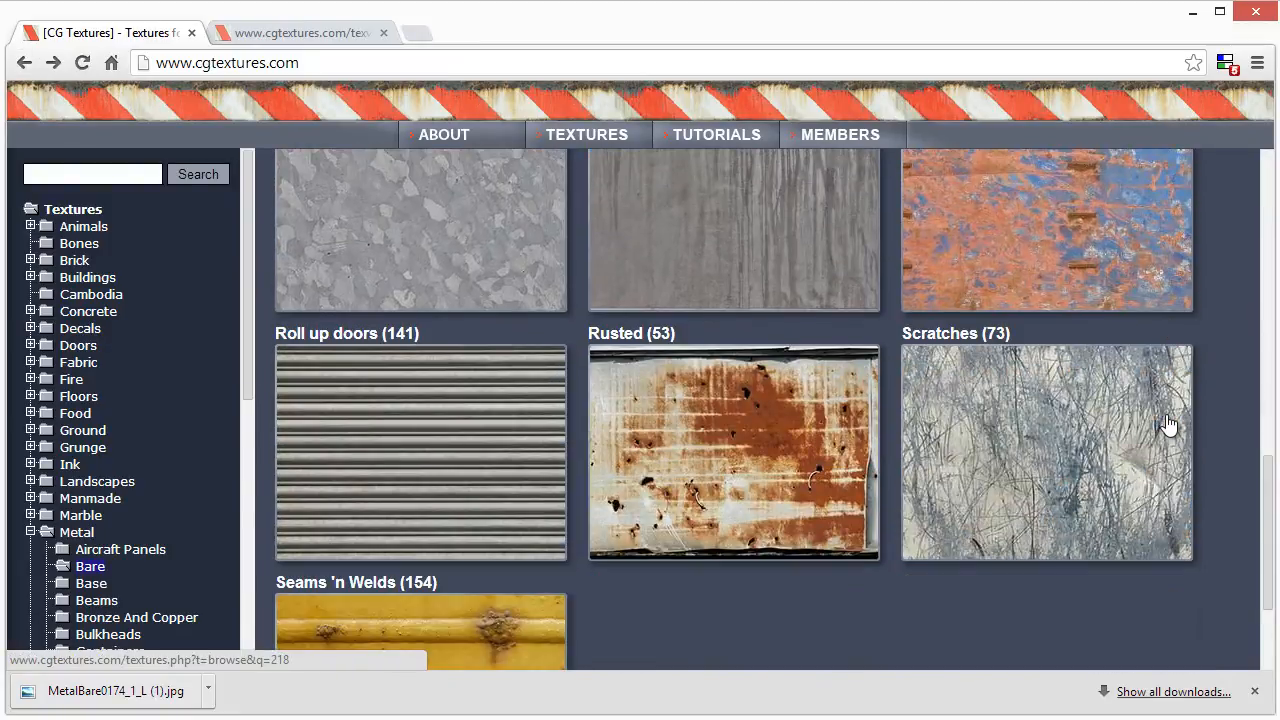
{"action": "left_click", "coordinate": [24, 63]}
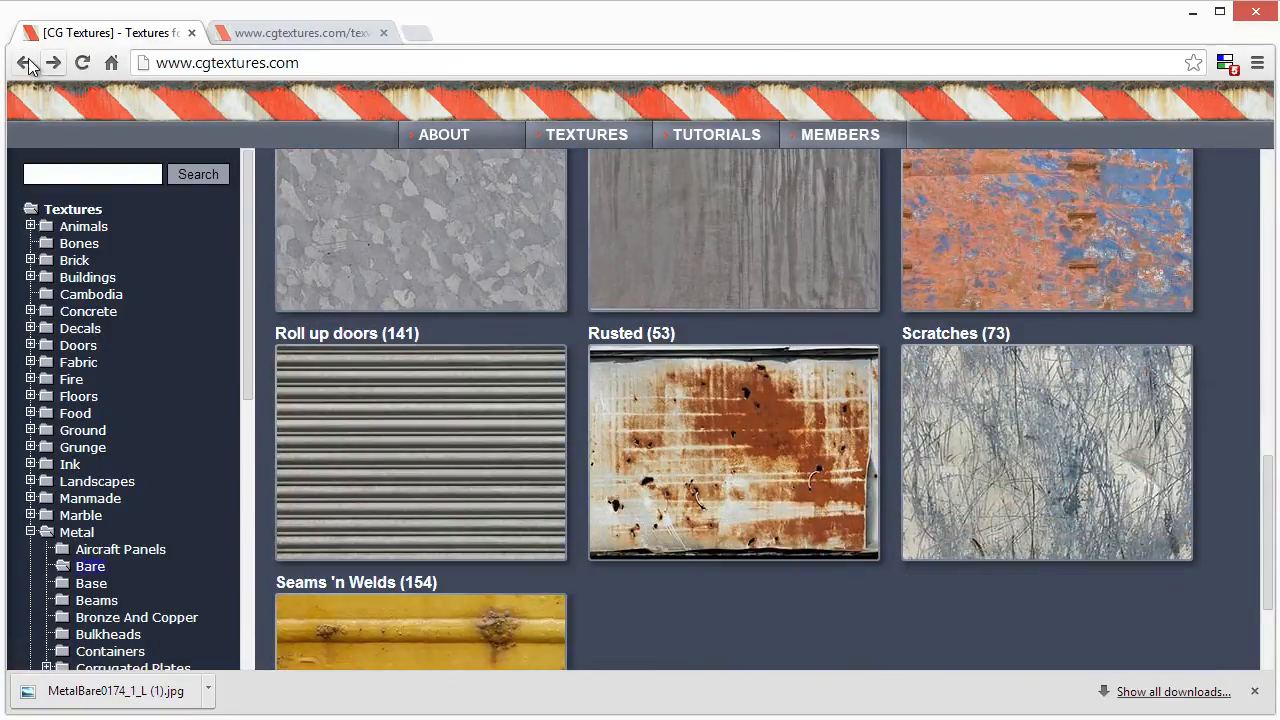
{"action": "scroll", "coordinate": [696, 447], "scroll_direction": "down", "scroll_amount": 3}
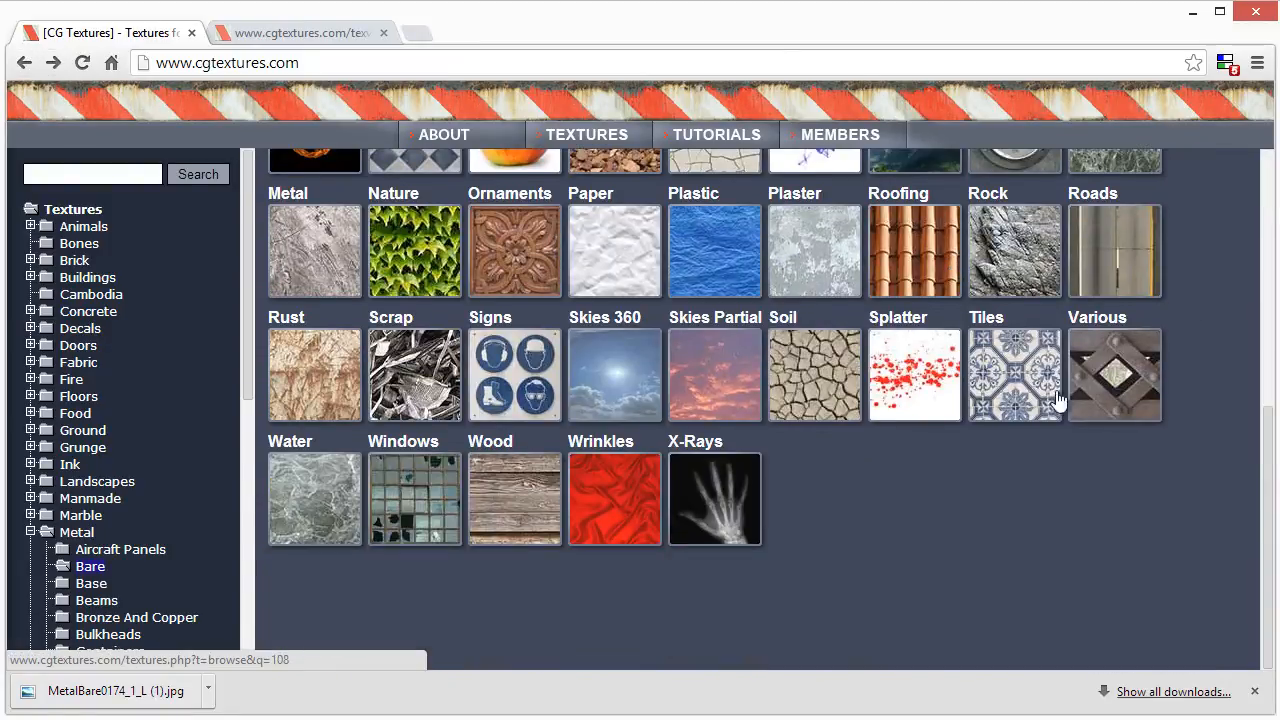
Step: Open the Backlit subcategory of the Windows textures and look through its images
{"action": "left_click", "coordinate": [445, 465]}
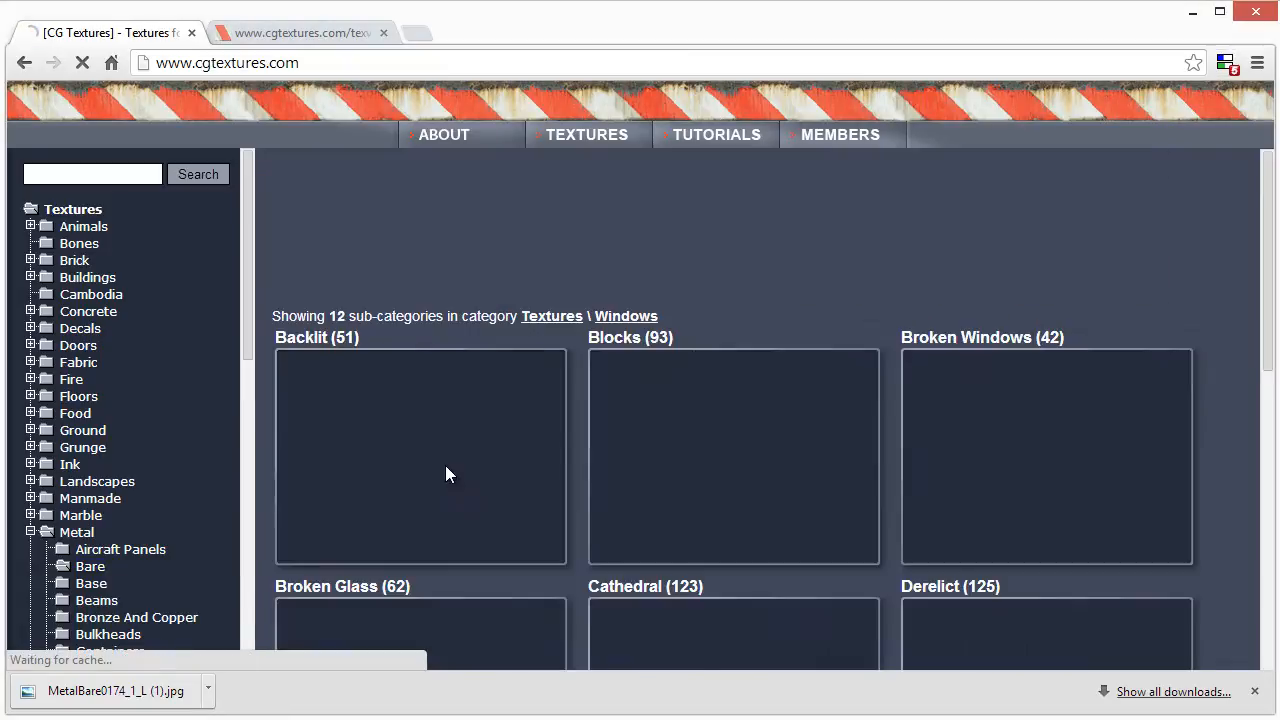
{"action": "scroll", "coordinate": [1119, 396], "scroll_direction": "down", "scroll_amount": 7}
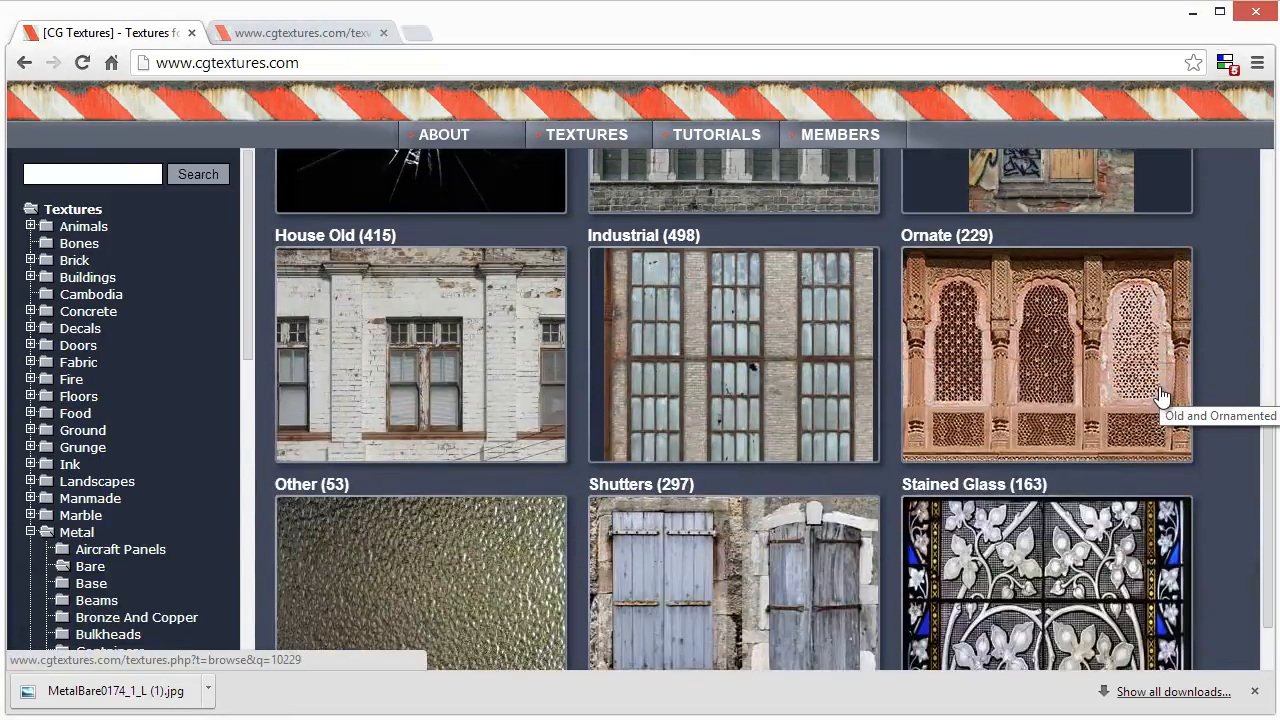
{"action": "scroll", "coordinate": [1159, 386], "scroll_direction": "up", "scroll_amount": 7}
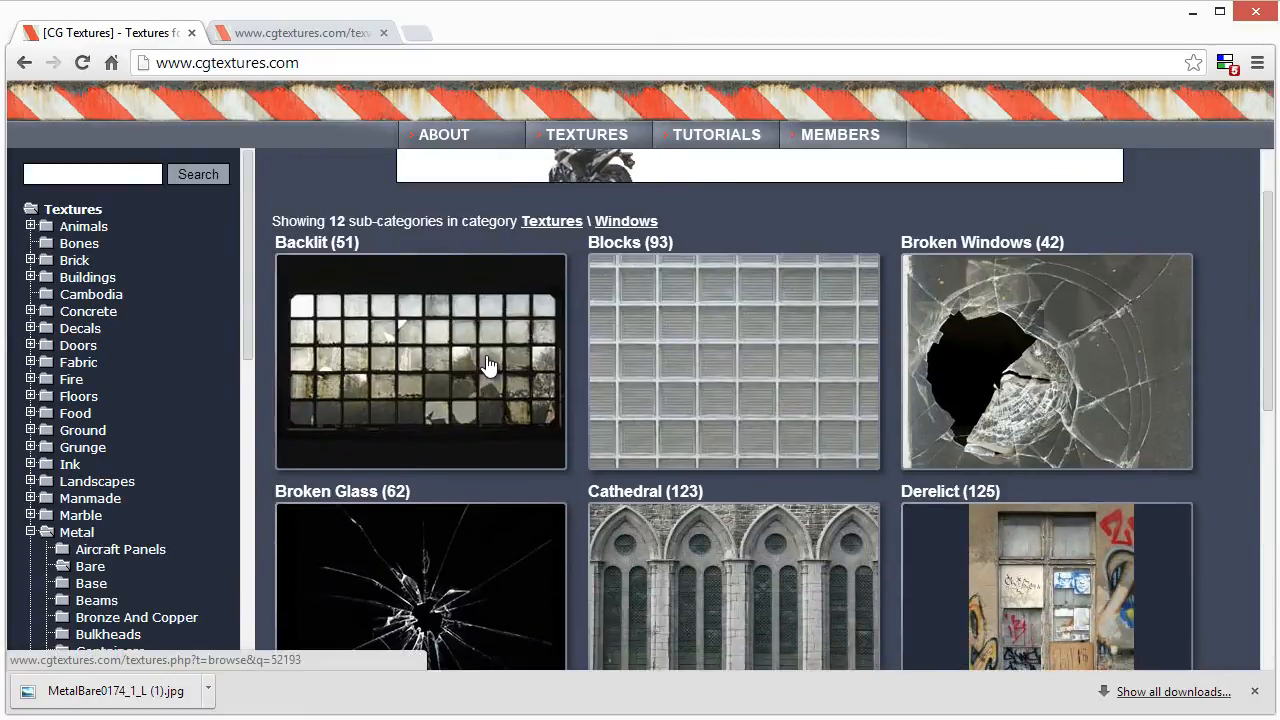
{"action": "left_click", "coordinate": [488, 365]}
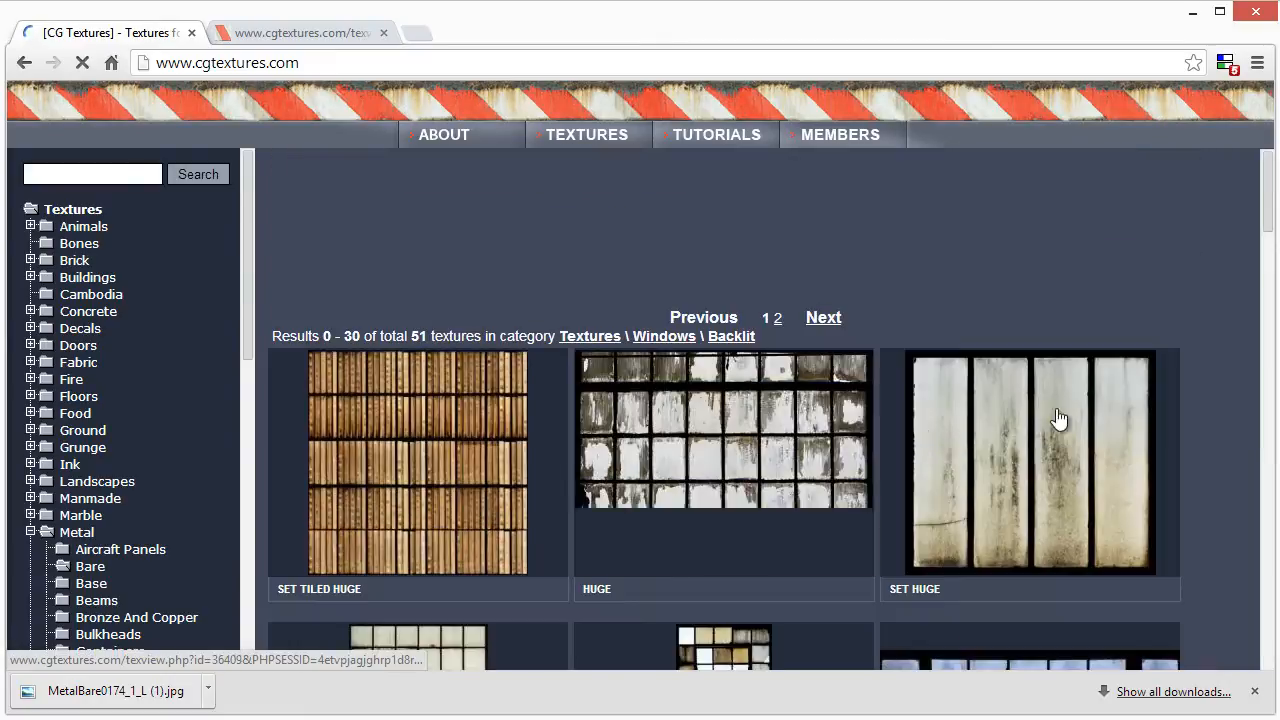
{"action": "scroll", "coordinate": [1231, 386], "scroll_direction": "down", "scroll_amount": 4}
{"action": "scroll", "coordinate": [1231, 379], "scroll_direction": "up", "scroll_amount": 3}
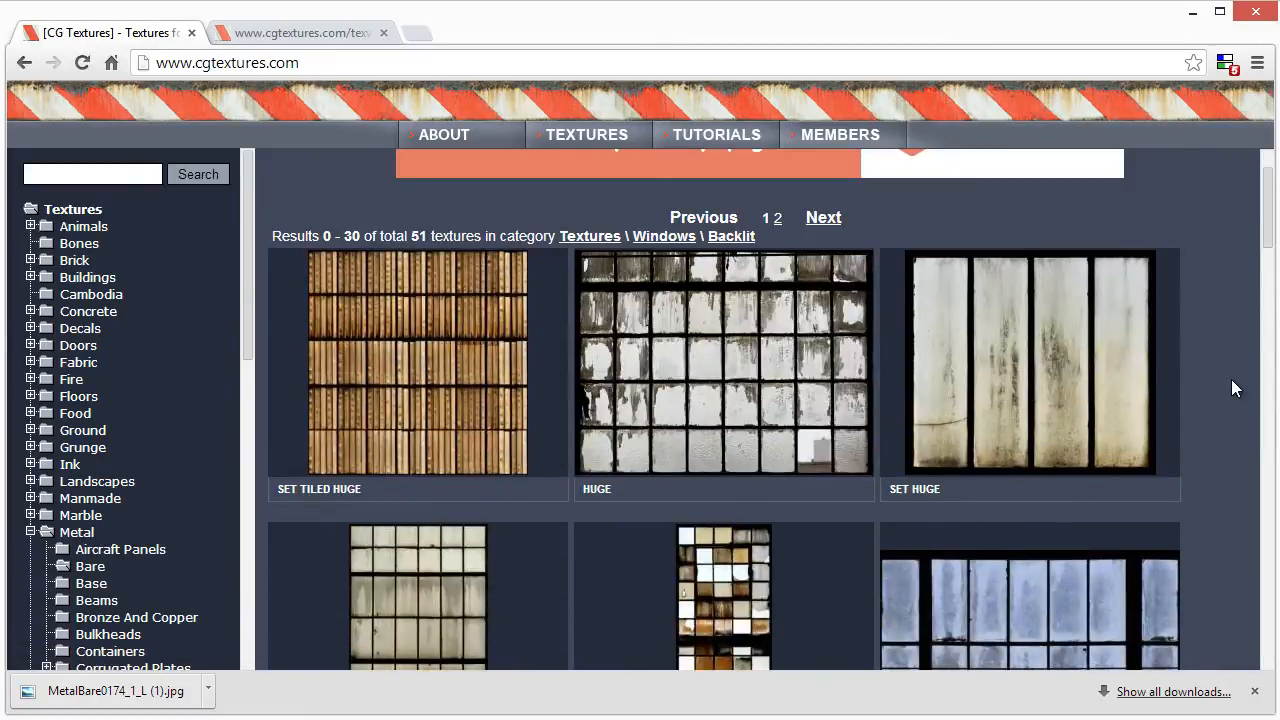
Step: Open the backlit window texture with grimy panes and download its Medium 1600x1207 version
{"action": "left_click", "coordinate": [727, 355]}
{"action": "scroll", "coordinate": [742, 395], "scroll_direction": "down", "scroll_amount": 4}
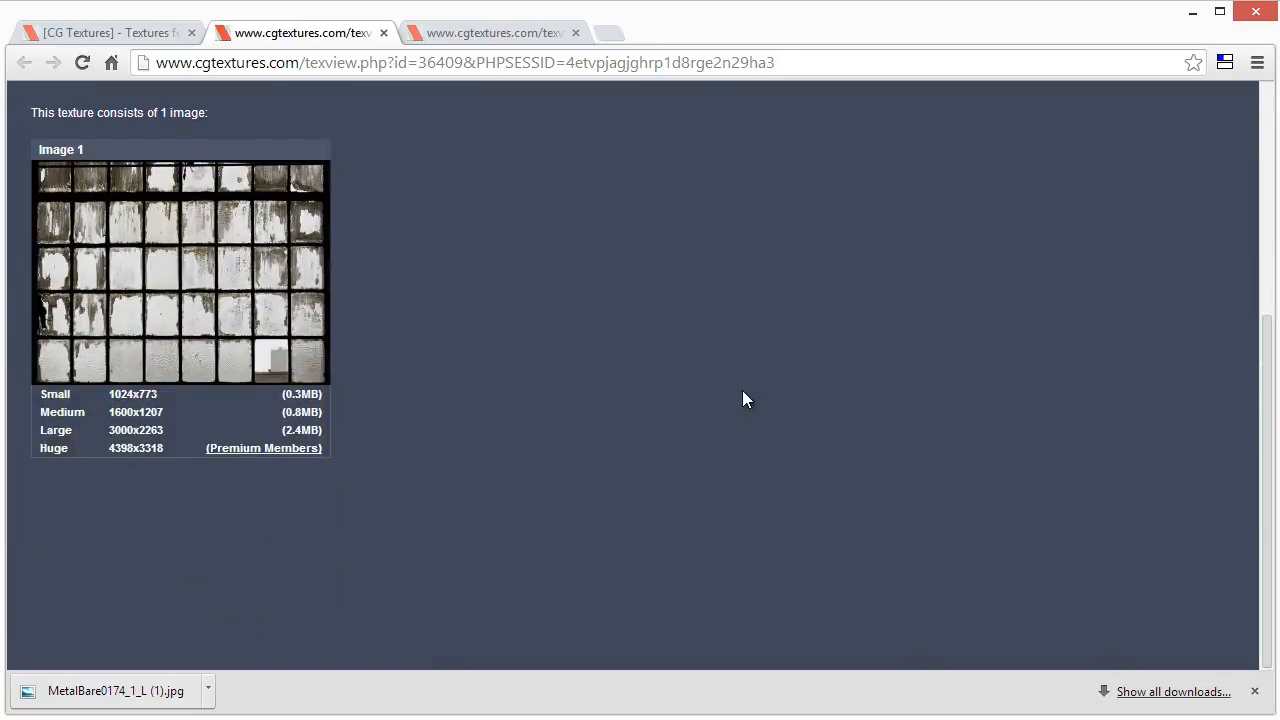
{"action": "left_click", "coordinate": [147, 420]}
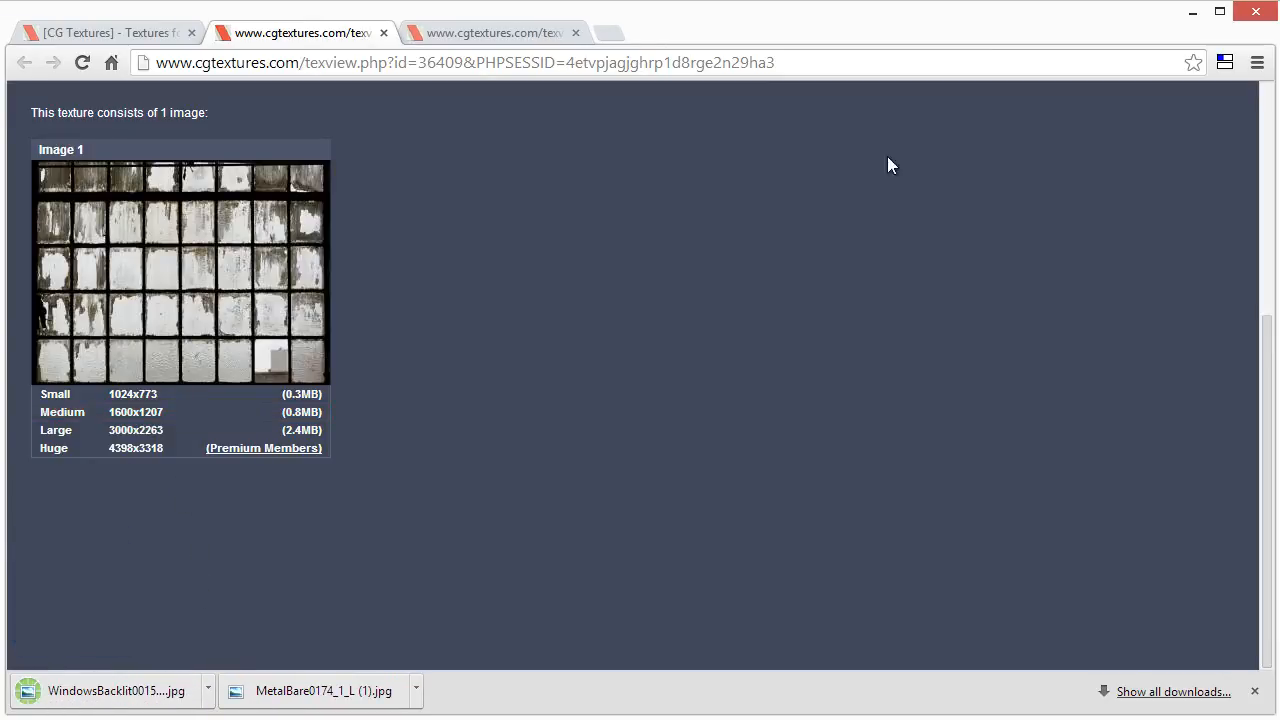
Step: Switch to Photoshop and marquee-select the fourth pane in the second row of WindowsBacklit0015_M (1).jpg, including its black frame
{"action": "left_click", "coordinate": [1191, 11]}
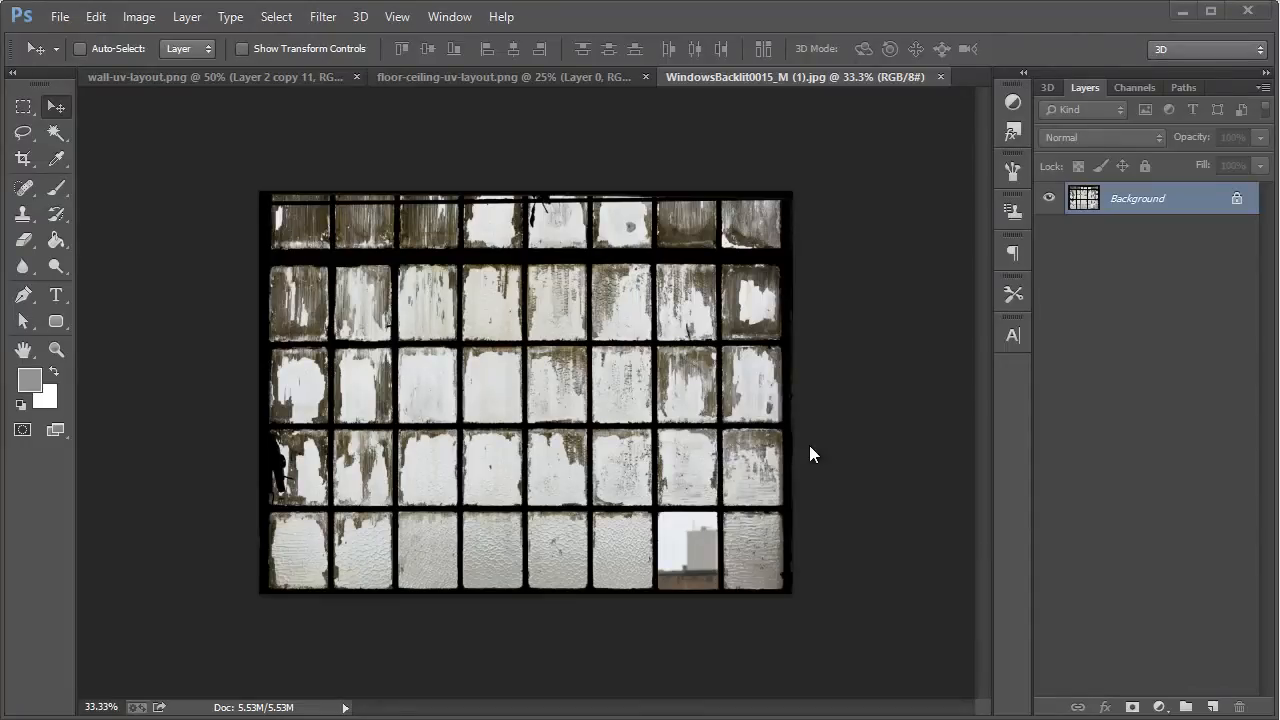
{"action": "left_click", "coordinate": [25, 108]}
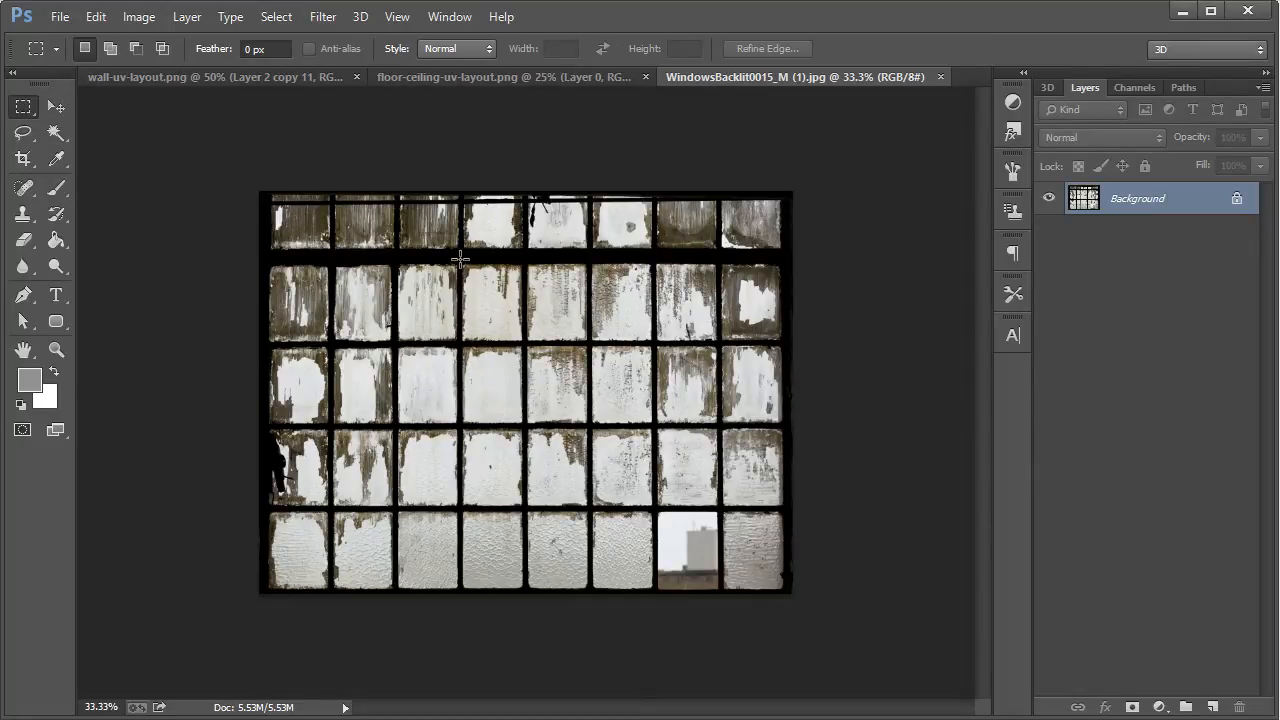
{"action": "left_click_drag", "start_coordinate": [459, 259], "coordinate": [525, 344]}
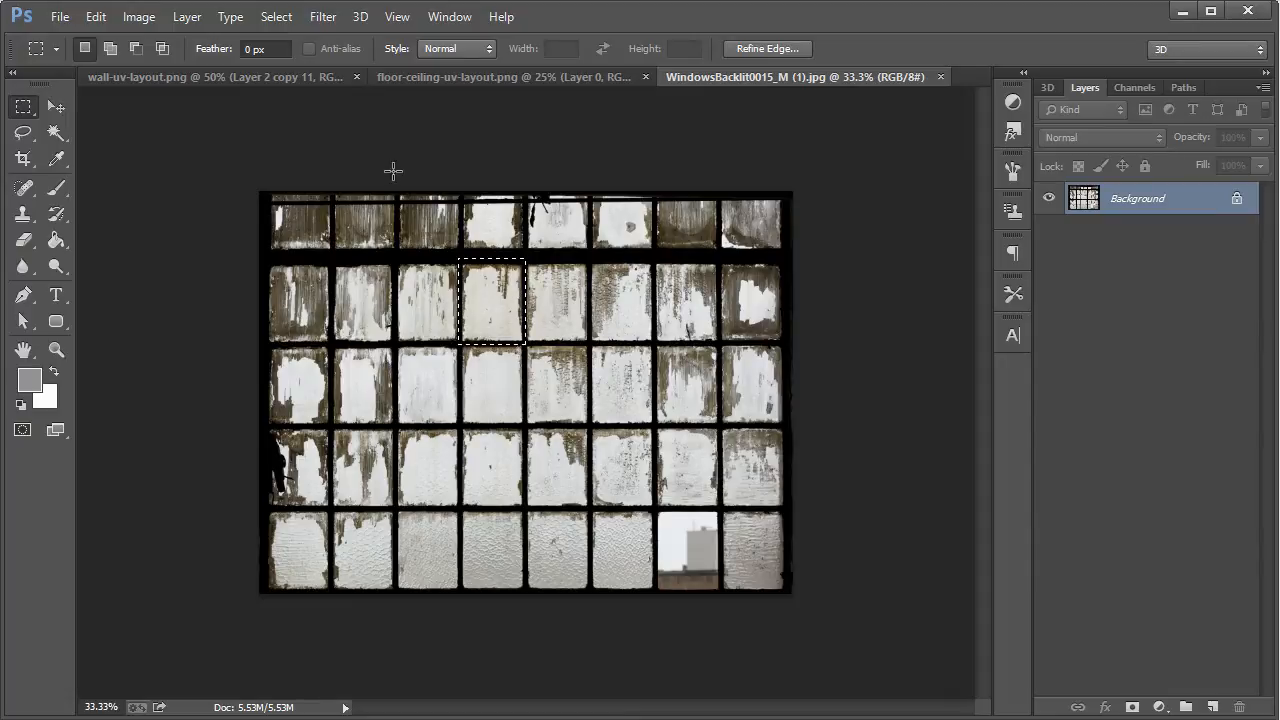
Step: In wall-uv-layout.png, find and select Layer 2 copy 21 on the third wall strip, checking it by toggling its visibility
{"action": "left_click", "coordinate": [327, 76]}
{"action": "left_click", "coordinate": [55, 107]}
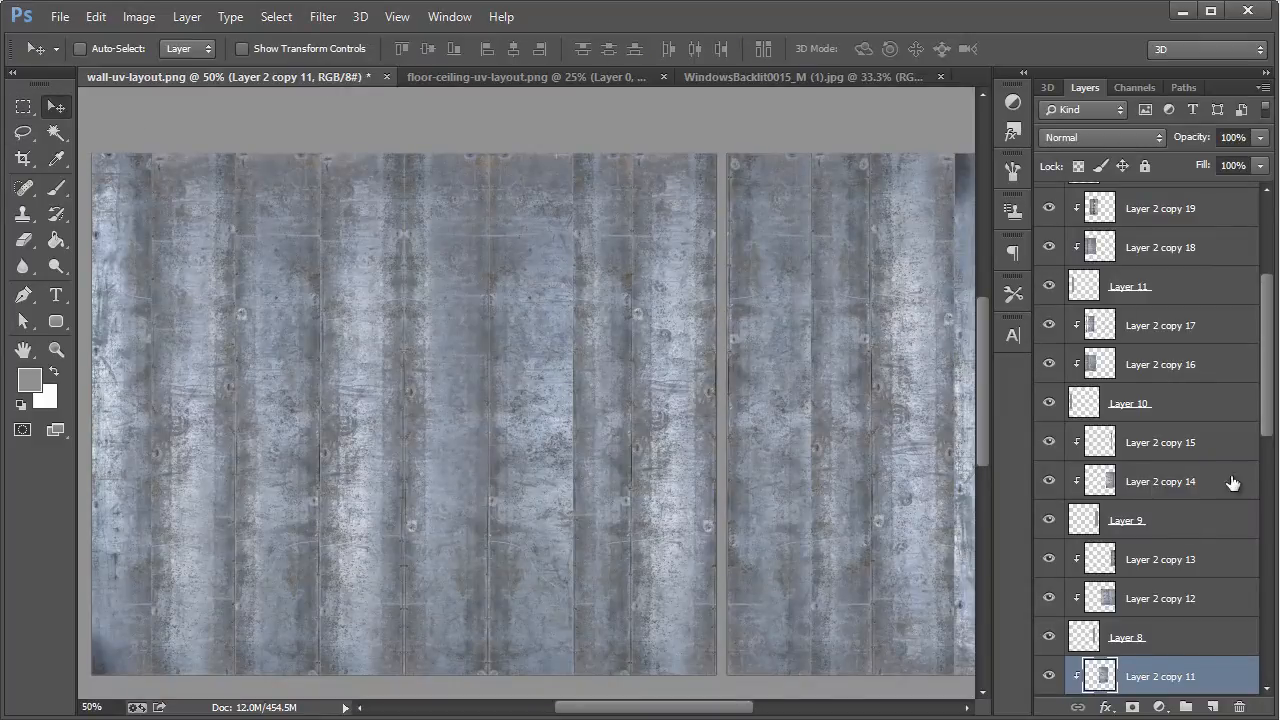
{"action": "left_click_drag", "start_coordinate": [1265, 412], "coordinate": [1268, 323]}
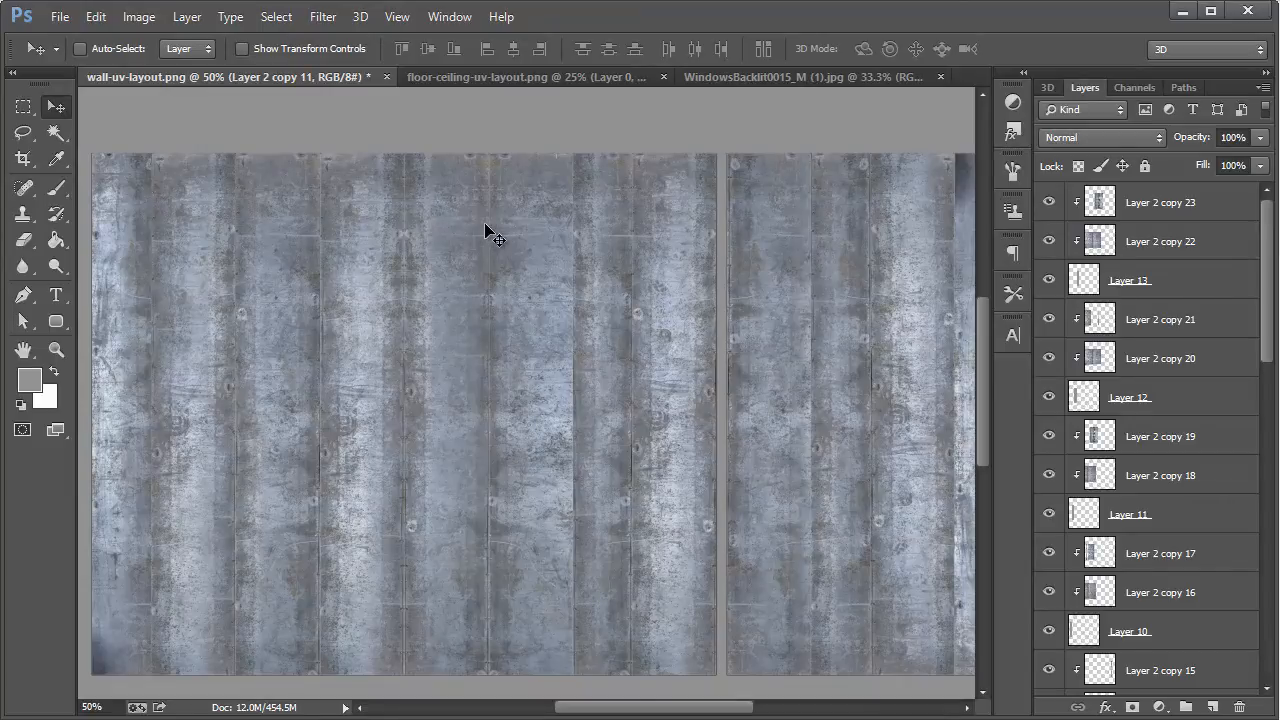
{"action": "left_click", "coordinate": [1146, 208]}
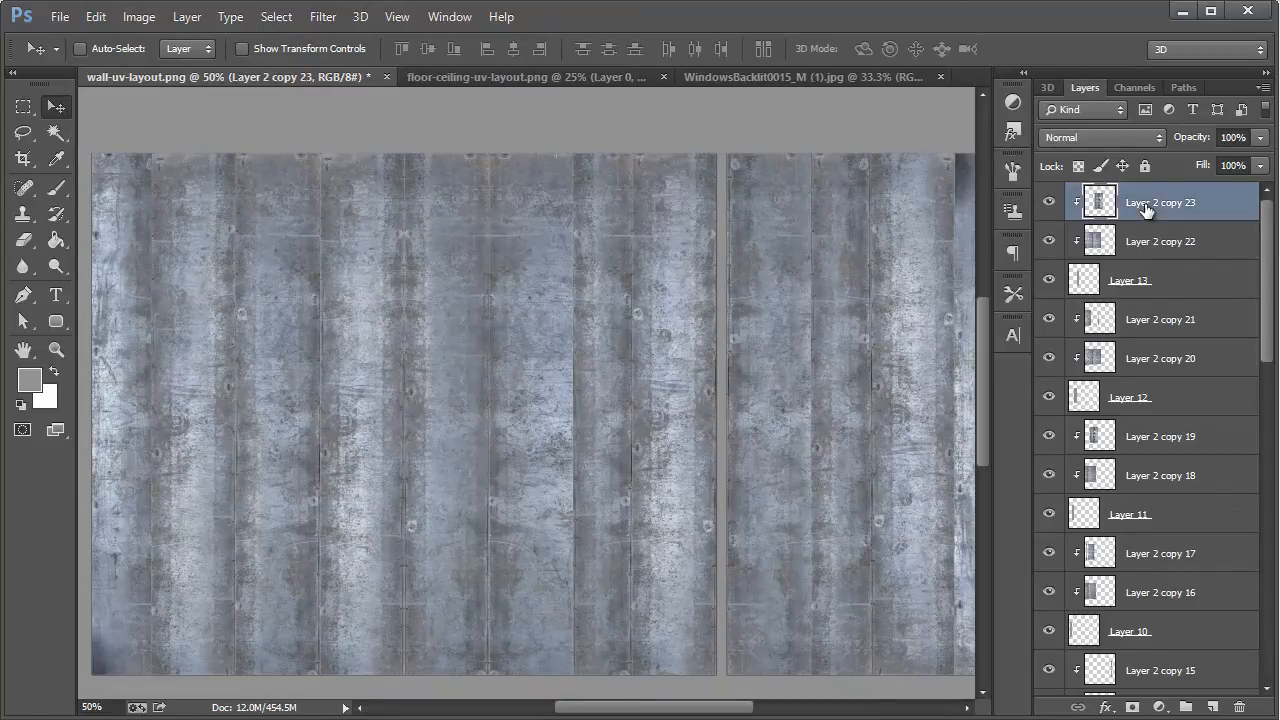
{"action": "left_click", "coordinate": [257, 196], "text": "ctrl"}
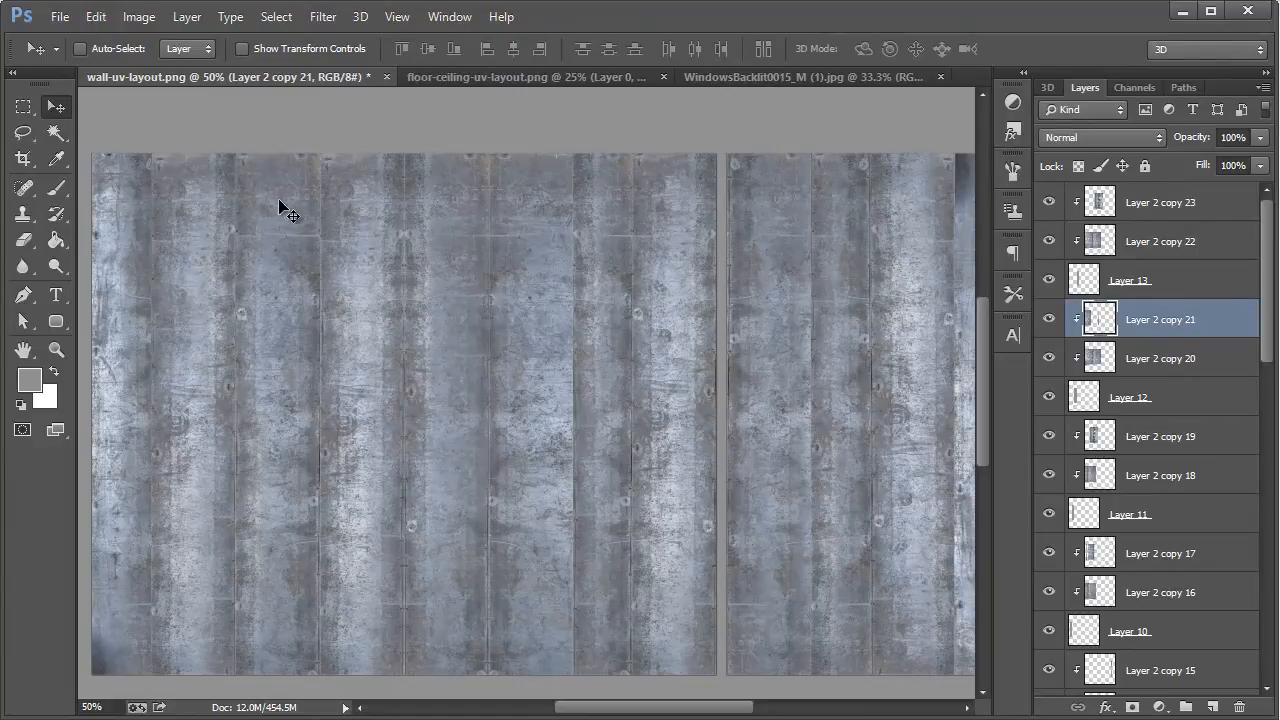
{"action": "left_click", "coordinate": [1049, 319]}
{"action": "left_click", "coordinate": [1050, 321]}
Step: Add Layer 14 as a clipping mask above Layer 2 copy 21 and place the copied window pane high on the third strip
{"action": "key", "text": "ctrl+shift+n"}
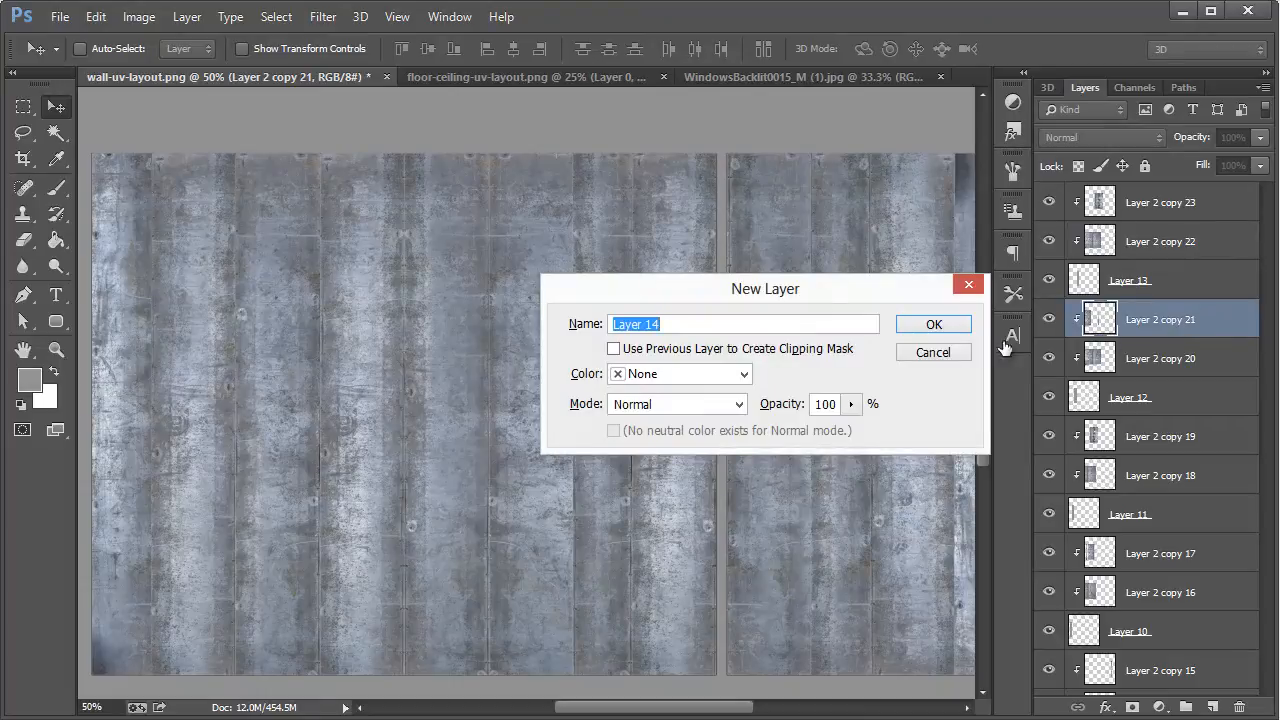
{"action": "left_click", "coordinate": [829, 349]}
{"action": "left_click", "coordinate": [937, 327]}
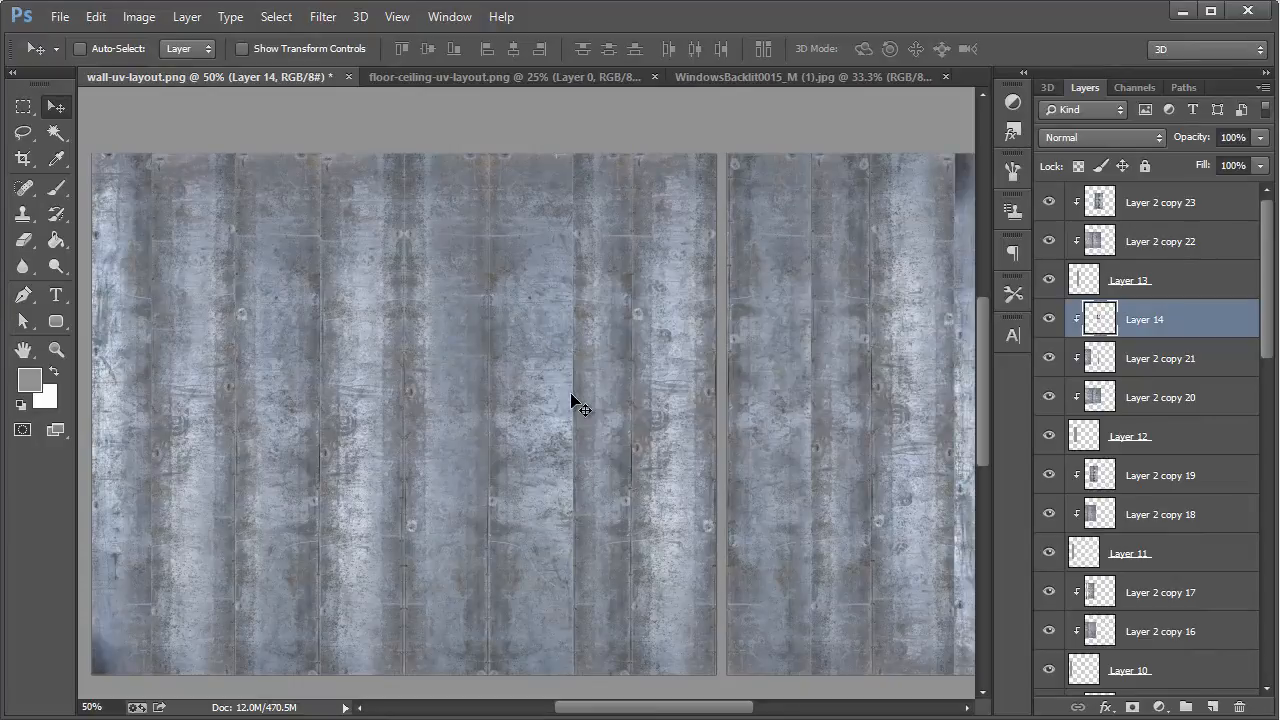
{"action": "left_click_drag", "start_coordinate": [574, 397], "coordinate": [320, 250]}
Step: Scale the window pane down to about 65%, apply the transformation, and nudge it slightly left within the third strip
{"action": "key", "text": "ctrl+t"}
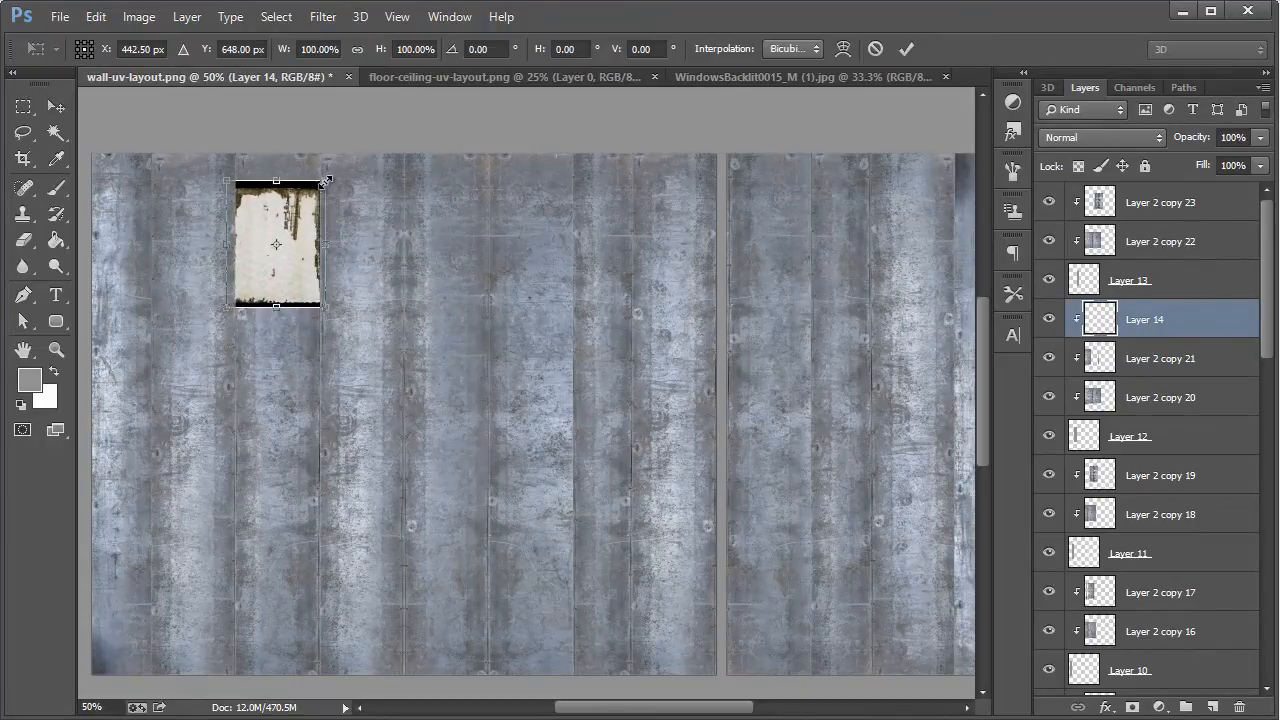
{"action": "left_click_drag", "start_coordinate": [326, 178], "coordinate": [294, 213]}
{"action": "left_click", "coordinate": [56, 106]}
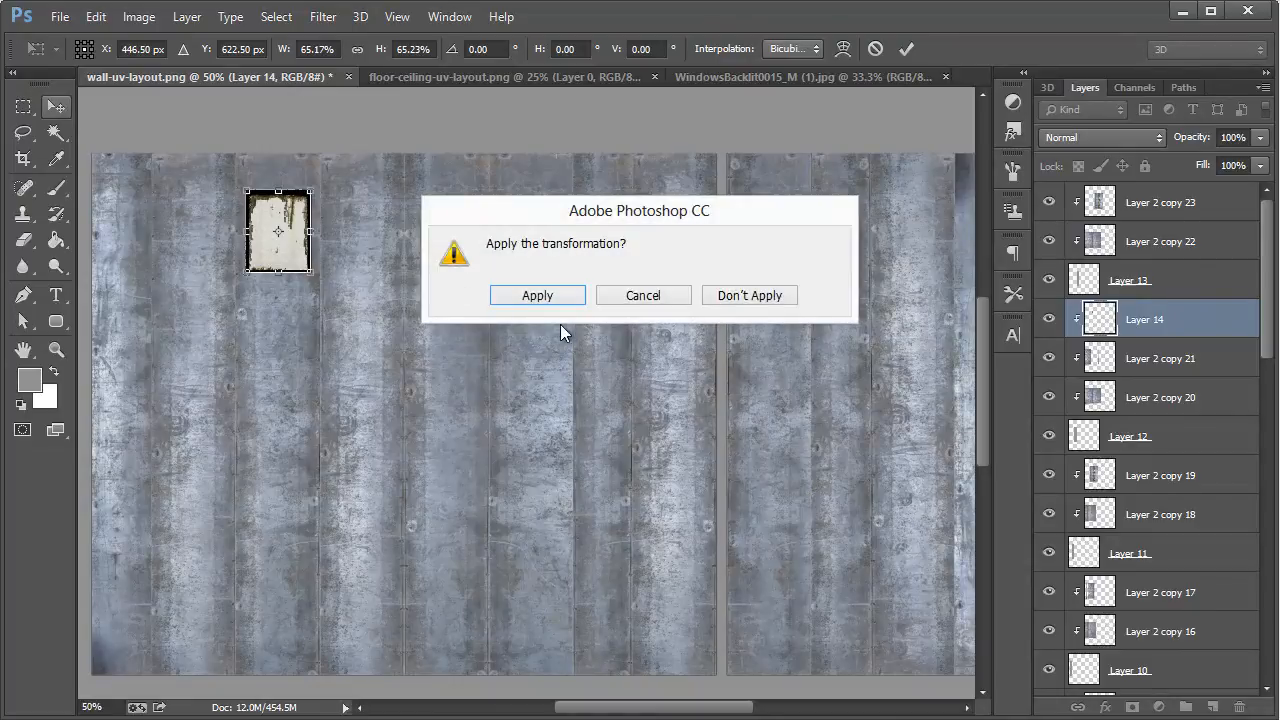
{"action": "left_click", "coordinate": [537, 296]}
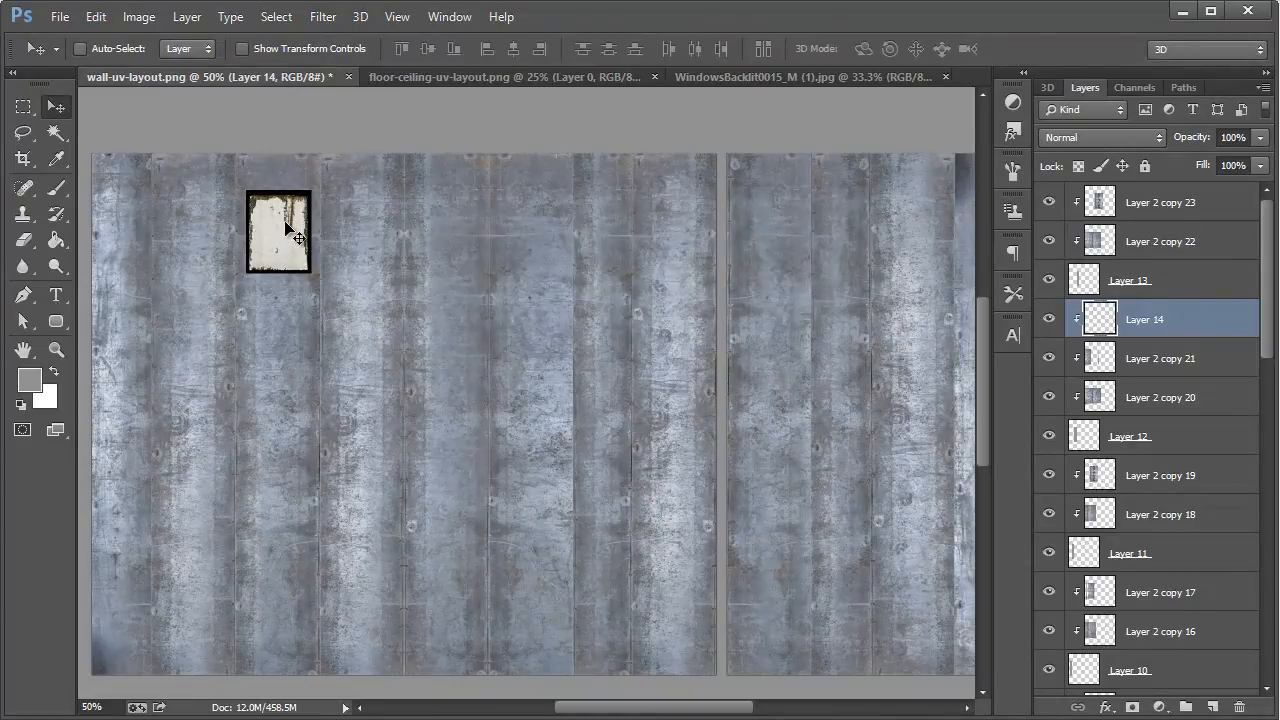
{"action": "key", "text": "Left"}
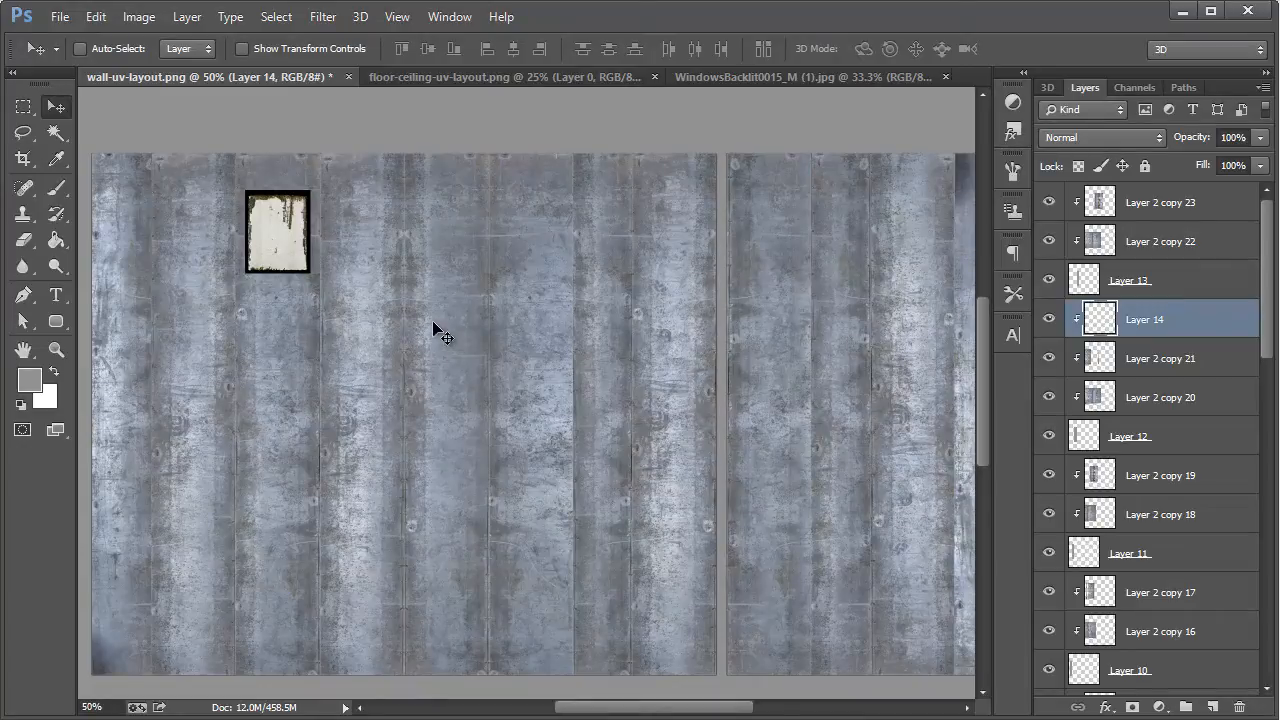
Step: Adjust the window pane with Brightness/Contrast, using brightness 71 and contrast 57
{"action": "left_click", "coordinate": [139, 16]}
{"action": "mouse_move", "coordinate": [150, 65]}
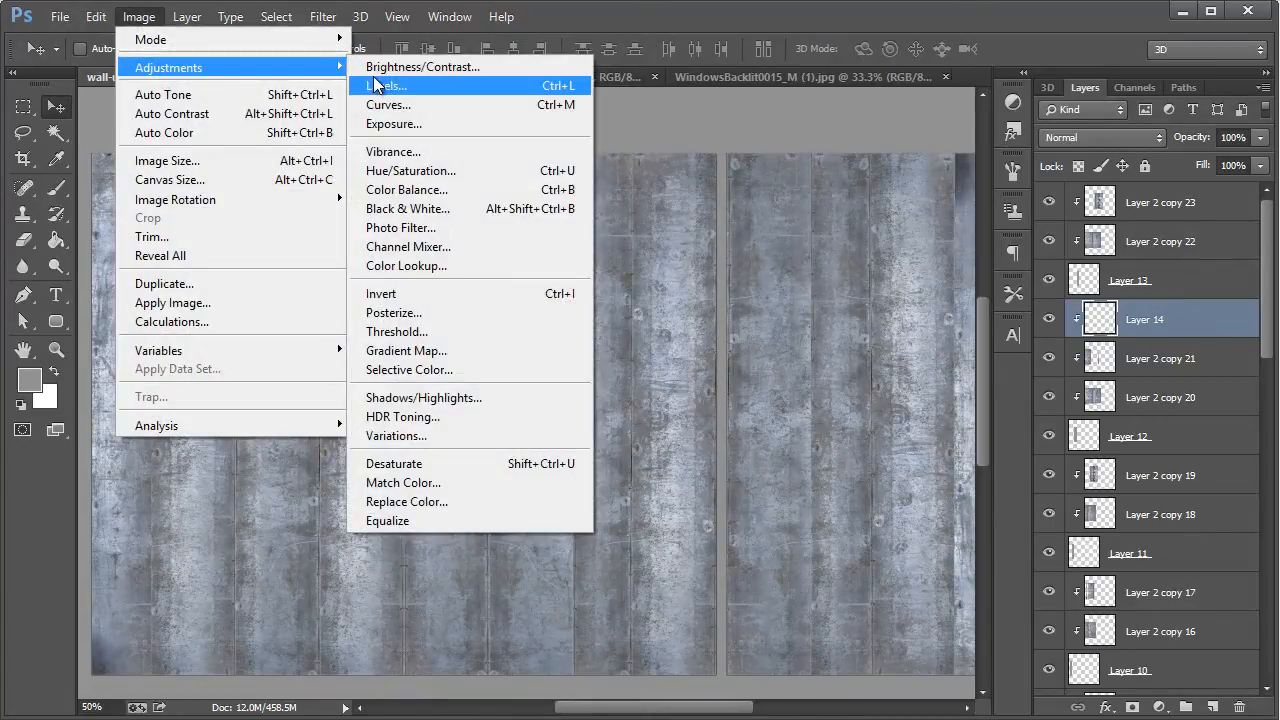
{"action": "left_click", "coordinate": [425, 66]}
{"action": "left_click", "coordinate": [848, 560]}
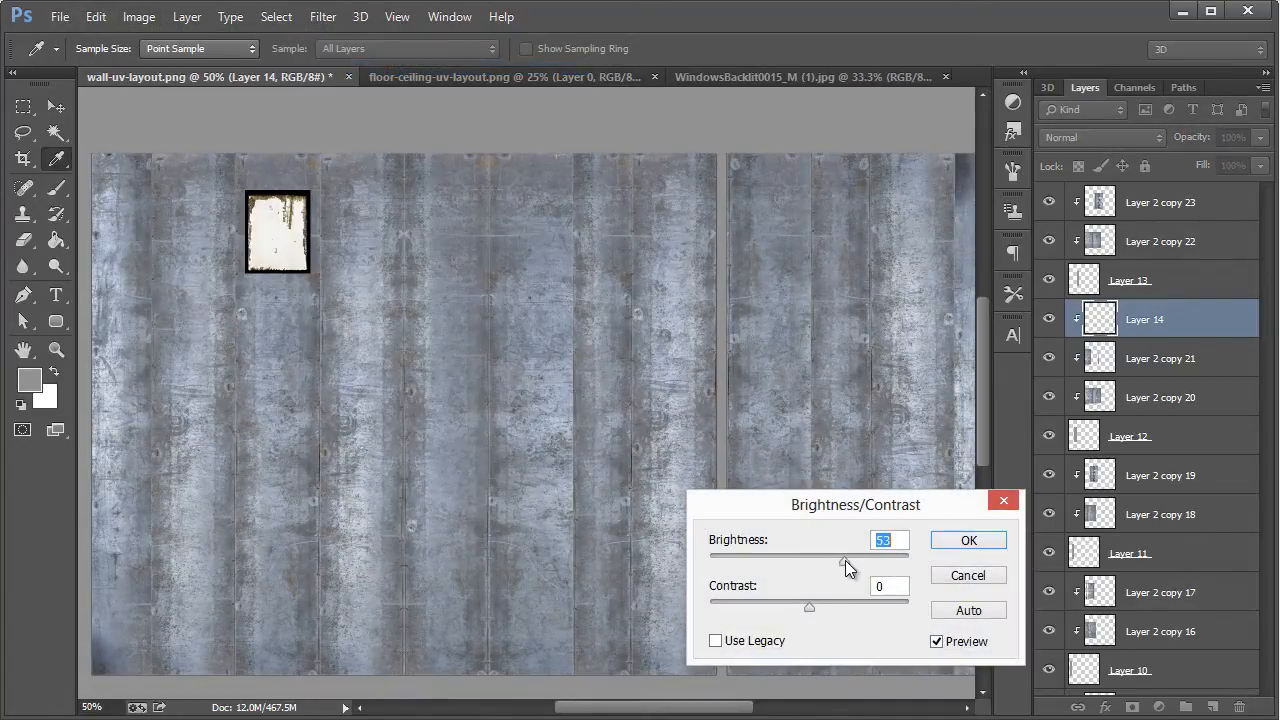
{"action": "left_click", "coordinate": [857, 604]}
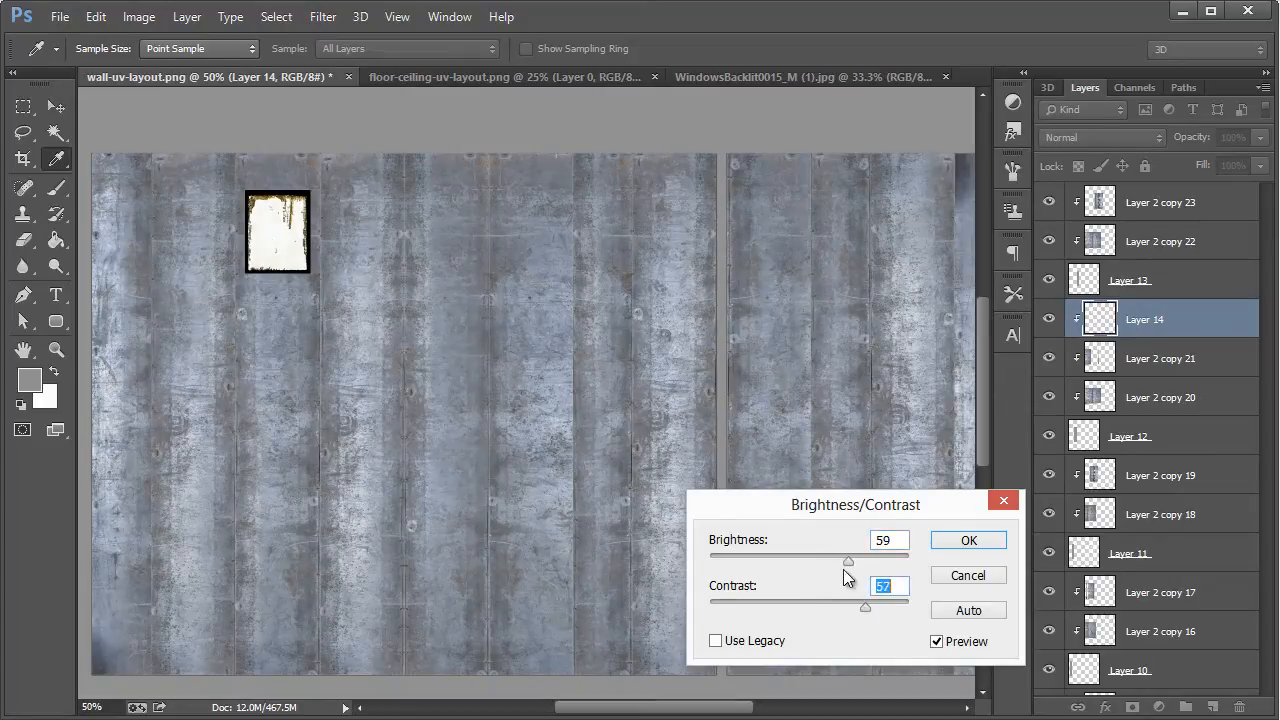
{"action": "mouse_move", "coordinate": [847, 559]}
{"action": "left_mouse_down"}
{"action": "mouse_move", "coordinate": [830, 556]}
{"action": "mouse_move", "coordinate": [856, 557]}
{"action": "left_mouse_up"}
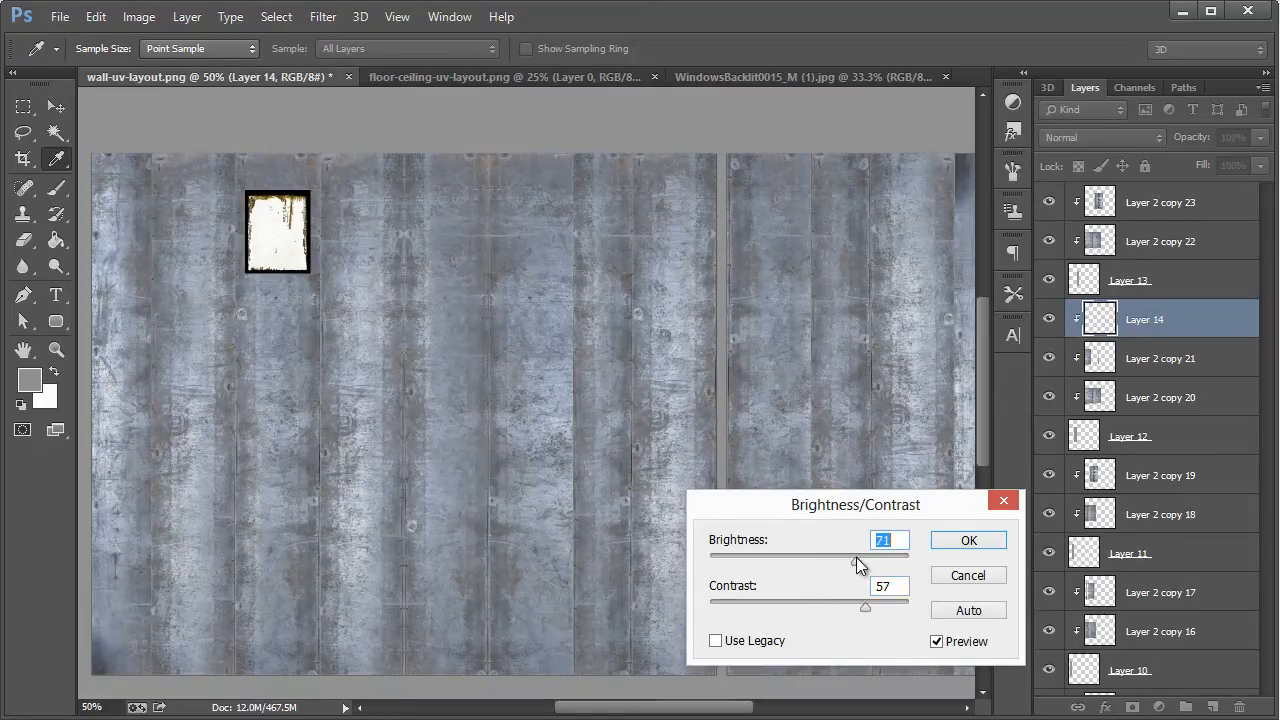
{"action": "left_click", "coordinate": [1000, 541]}
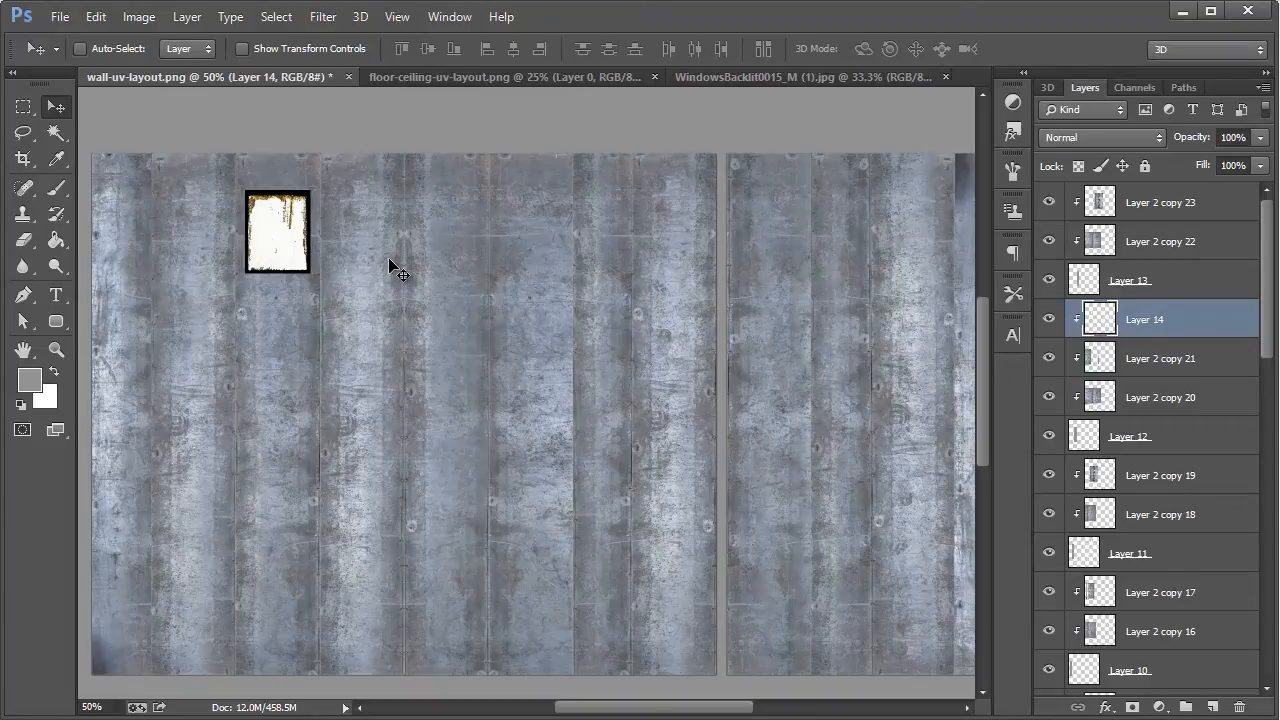
Step: Give the Eraser a textured 33 px brush tip and try it on the upper edge of the window's black frame
{"action": "left_click", "coordinate": [56, 349]}
{"action": "left_click", "coordinate": [265, 207]}
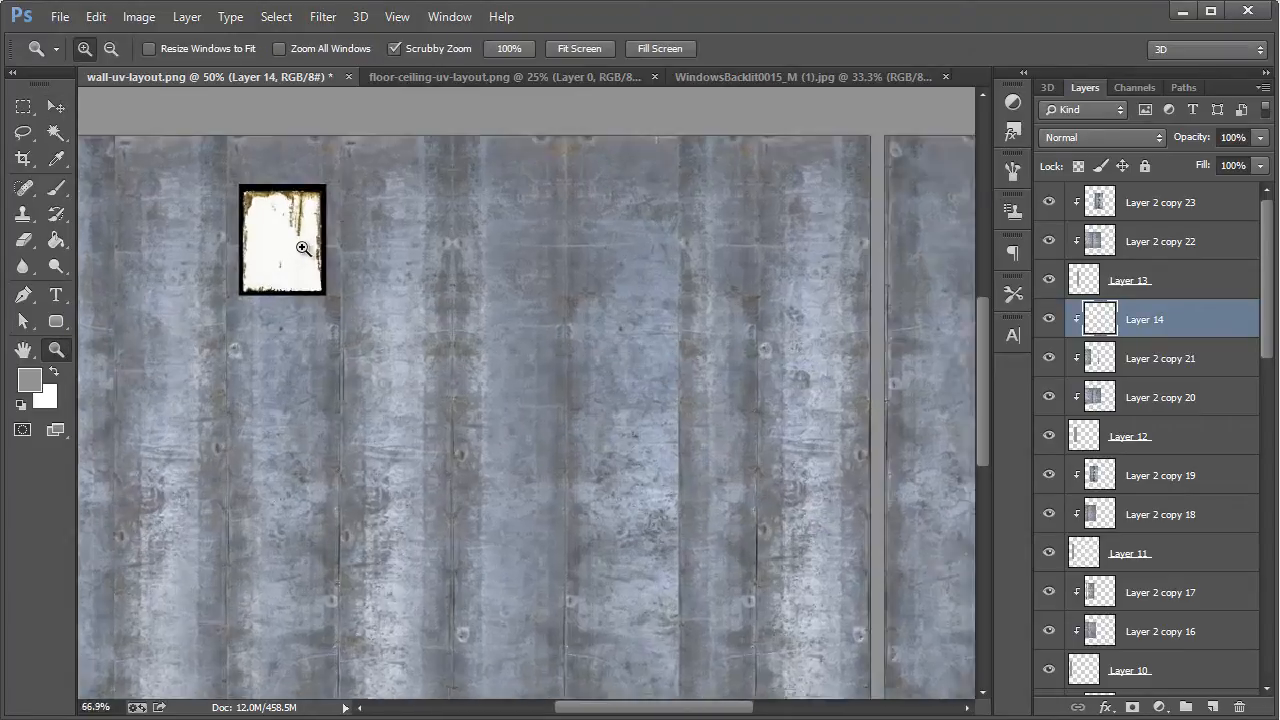
{"action": "left_click_drag", "start_coordinate": [302, 247], "coordinate": [440, 364]}
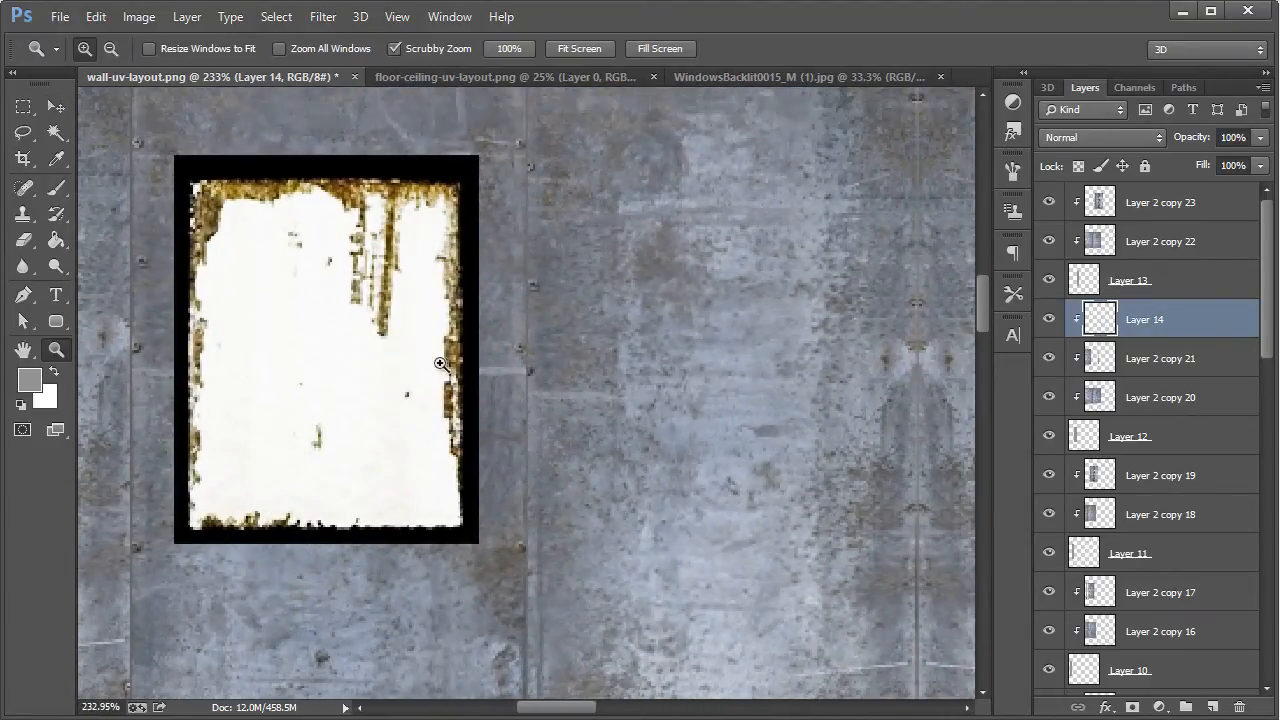
{"action": "left_click_drag", "start_coordinate": [590, 712], "coordinate": [584, 712]}
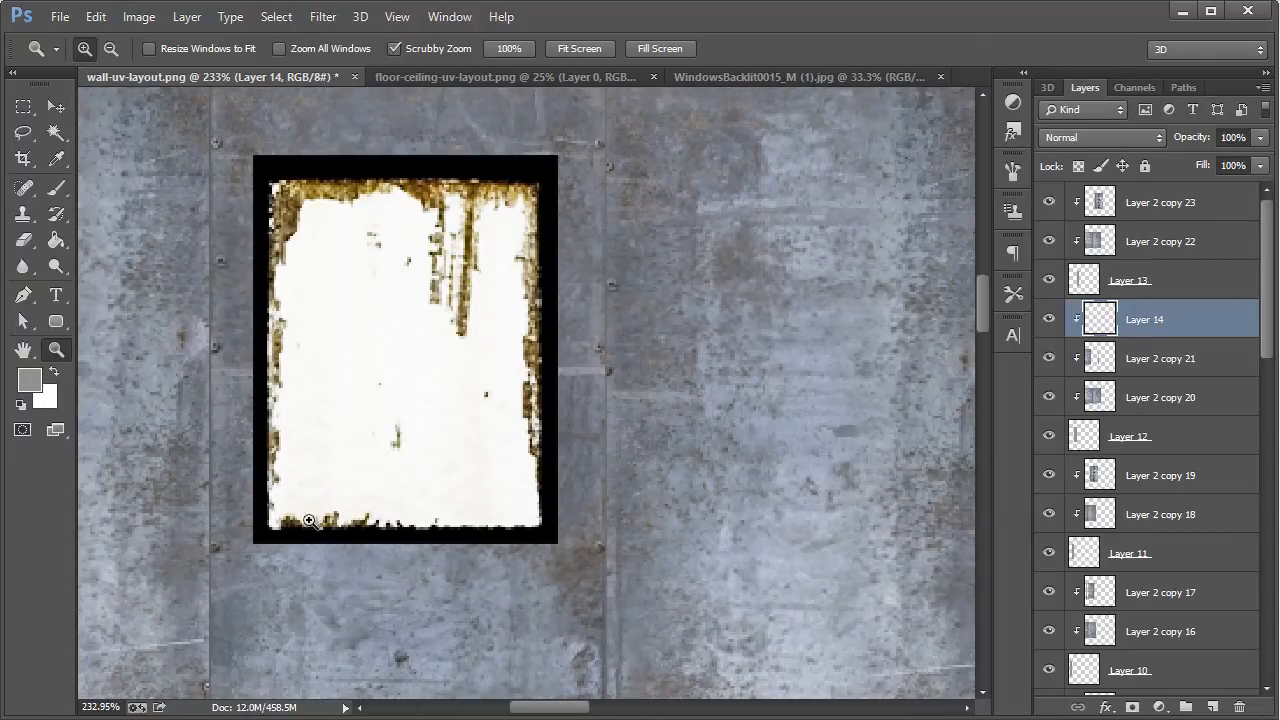
{"action": "left_click", "coordinate": [29, 240]}
{"action": "left_click", "coordinate": [106, 48]}
{"action": "left_click_drag", "start_coordinate": [239, 195], "coordinate": [232, 231]}
{"action": "left_click", "coordinate": [143, 228]}
{"action": "left_click_drag", "start_coordinate": [164, 113], "coordinate": [134, 112]}
{"action": "left_click", "coordinate": [390, 152]}
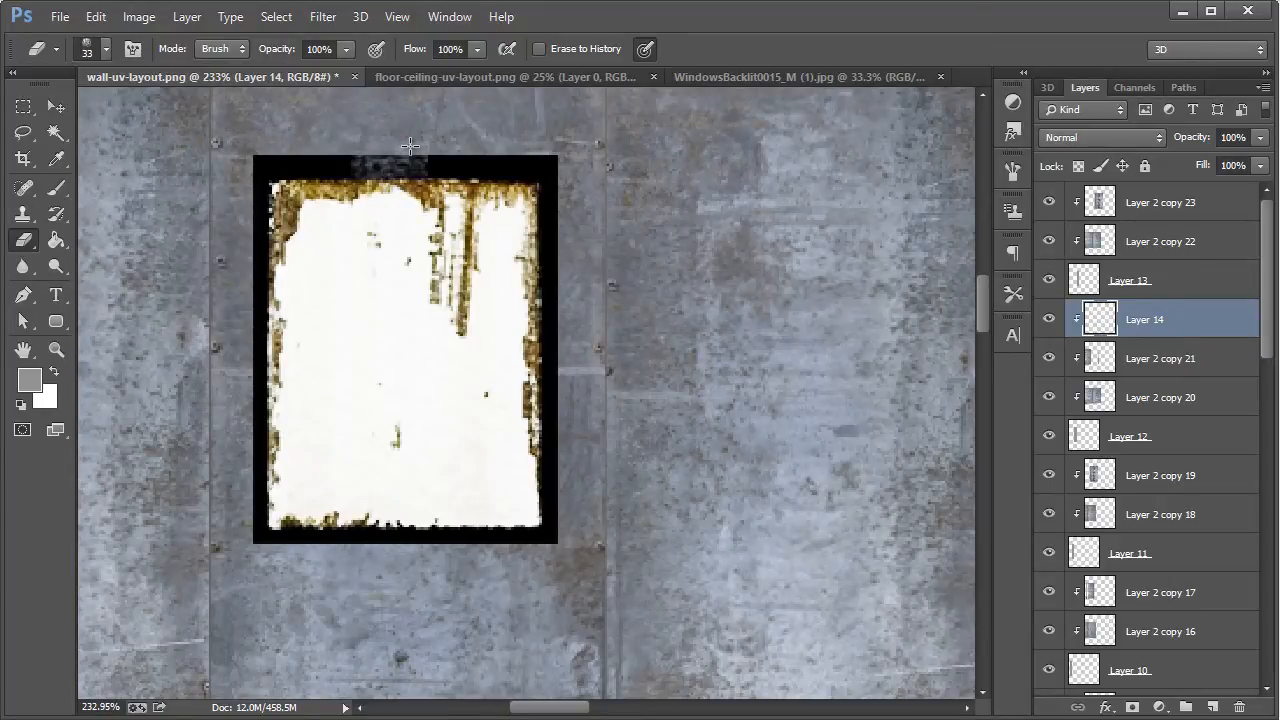
Step: Reduce the Eraser to 13 px and roughen the outer edges all around the window's black frame on Layer 14
{"action": "left_click", "coordinate": [106, 48]}
{"action": "left_click_drag", "start_coordinate": [135, 114], "coordinate": [125, 115]}
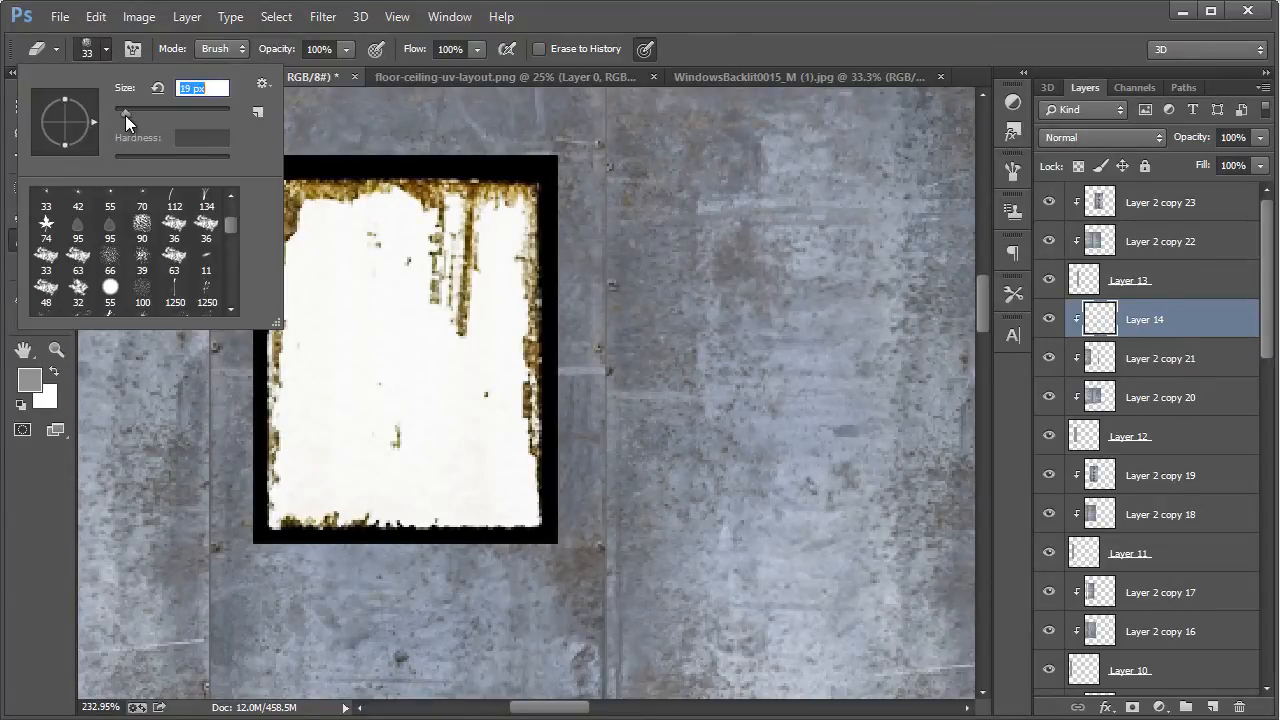
{"action": "mouse_move", "coordinate": [427, 158]}
{"action": "left_mouse_down"}
{"action": "mouse_move", "coordinate": [564, 150]}
{"action": "mouse_move", "coordinate": [572, 510]}
{"action": "mouse_move", "coordinate": [550, 566]}
{"action": "mouse_move", "coordinate": [495, 587]}
{"action": "mouse_move", "coordinate": [509, 548]}
{"action": "mouse_move", "coordinate": [531, 575]}
{"action": "mouse_move", "coordinate": [418, 547]}
{"action": "mouse_move", "coordinate": [492, 555]}
{"action": "mouse_move", "coordinate": [239, 558]}
{"action": "mouse_move", "coordinate": [252, 491]}
{"action": "mouse_move", "coordinate": [240, 431]}
{"action": "mouse_move", "coordinate": [248, 450]}
{"action": "mouse_move", "coordinate": [245, 160]}
{"action": "mouse_move", "coordinate": [377, 145]}
{"action": "left_mouse_up"}
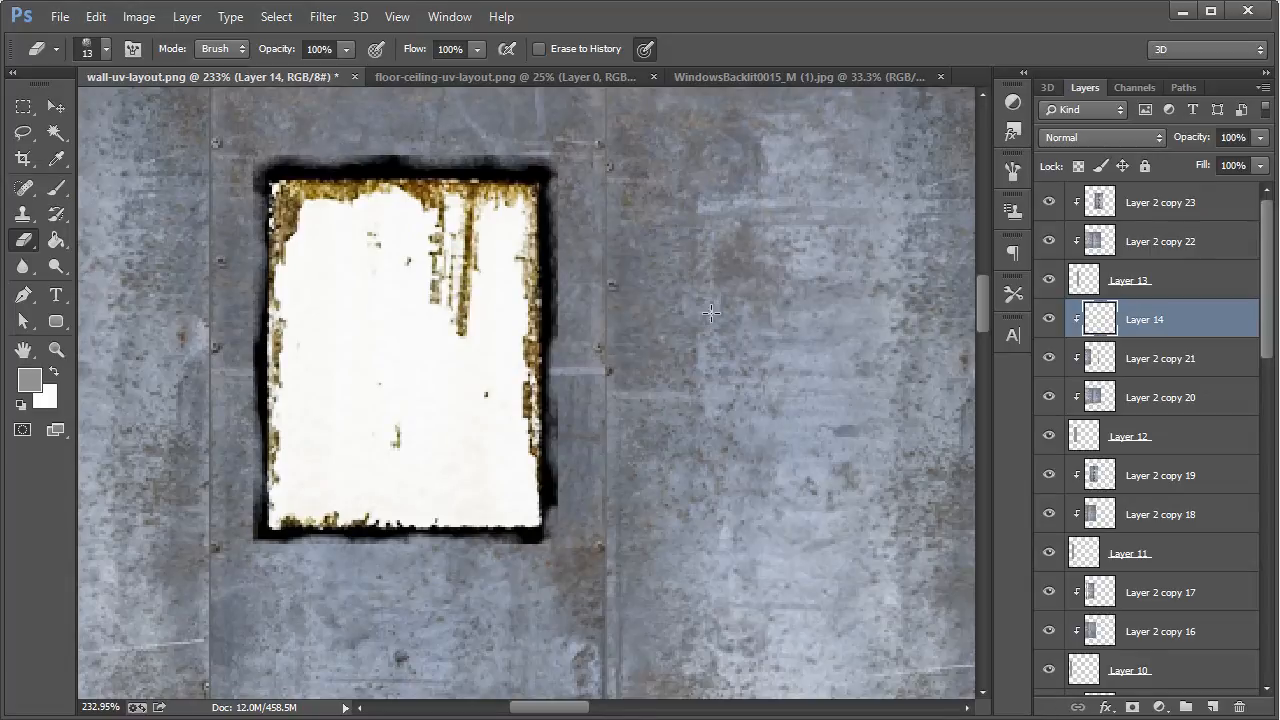
{"action": "key", "text": "ctrl+1"}
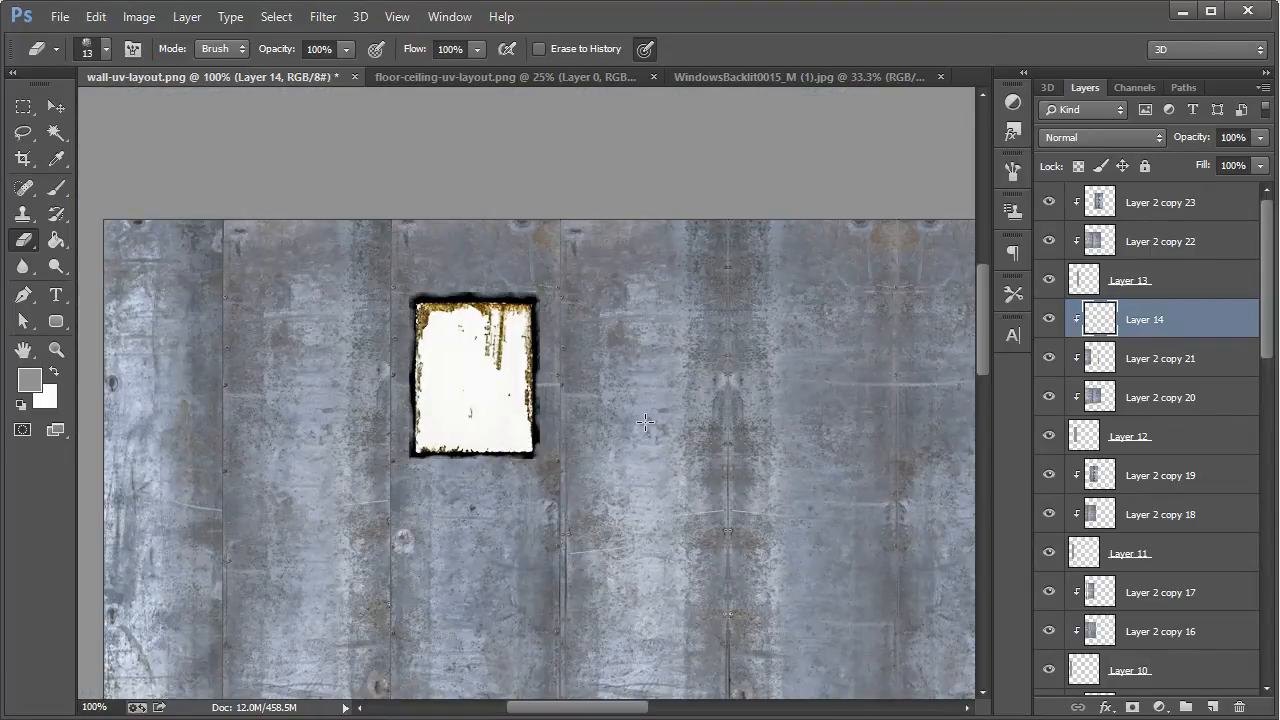
{"action": "scroll", "coordinate": [670, 442], "scroll_direction": "down", "scroll_amount": 2}
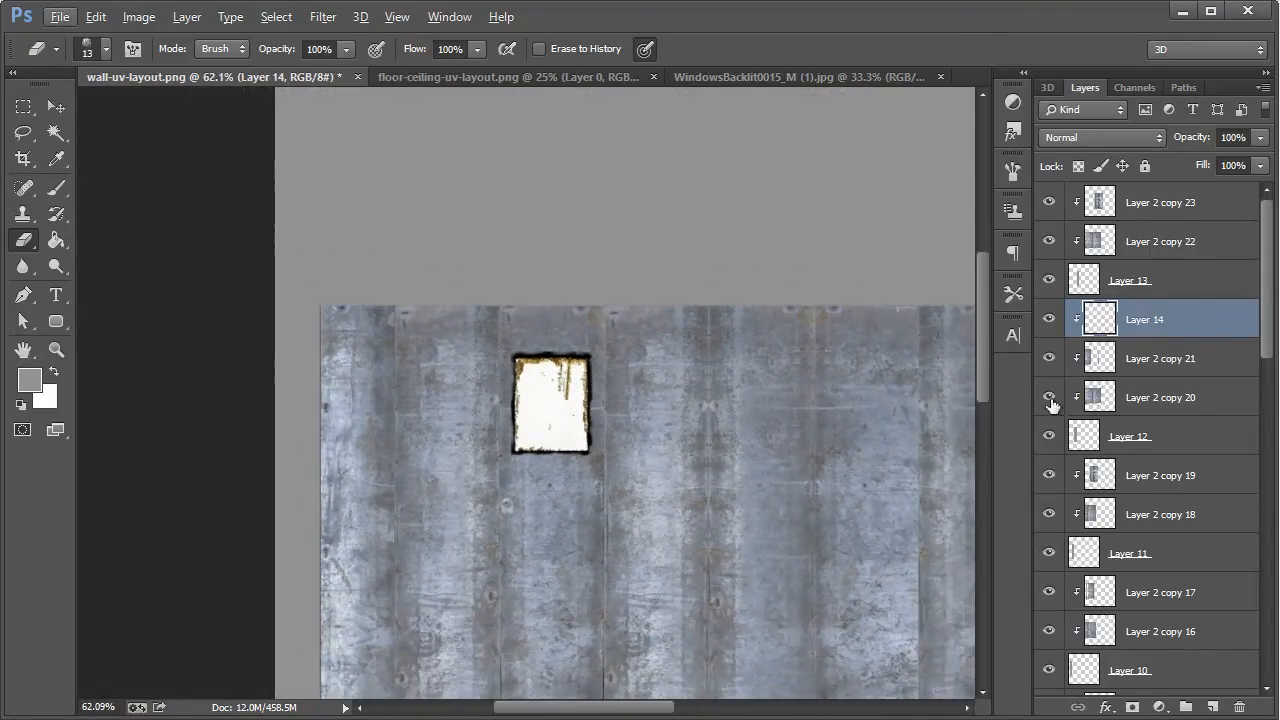
{"action": "key", "text": "ctrl+a"}
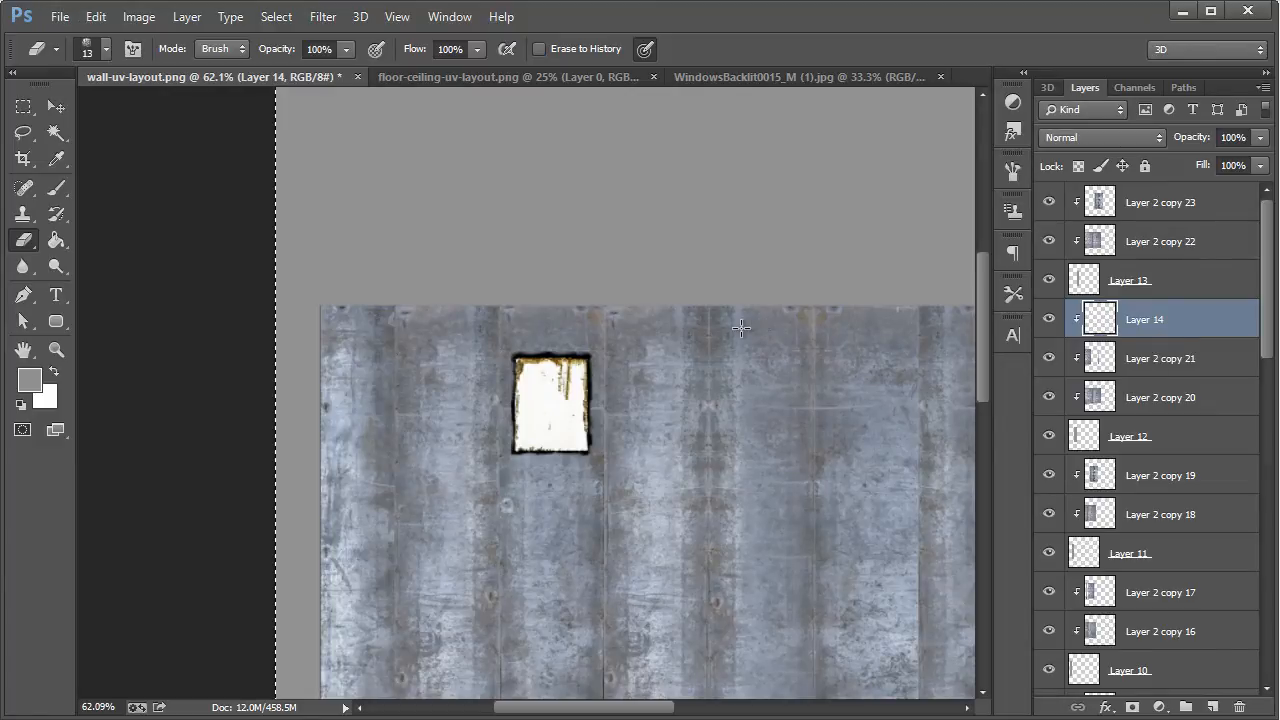
{"action": "key", "text": "ctrl+d"}
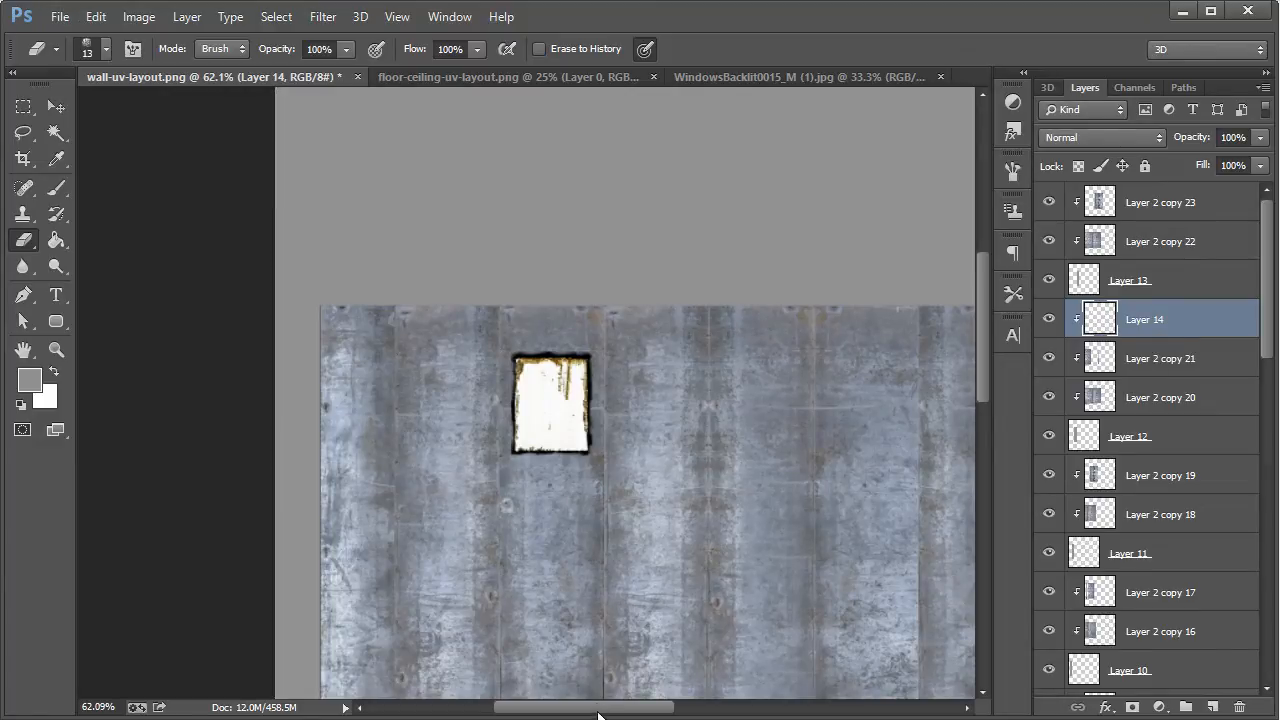
Step: Select Layer 2 copy 7 in the last strip before the gap and add a new clipped layer above it
{"action": "left_click_drag", "start_coordinate": [600, 714], "coordinate": [677, 714]}
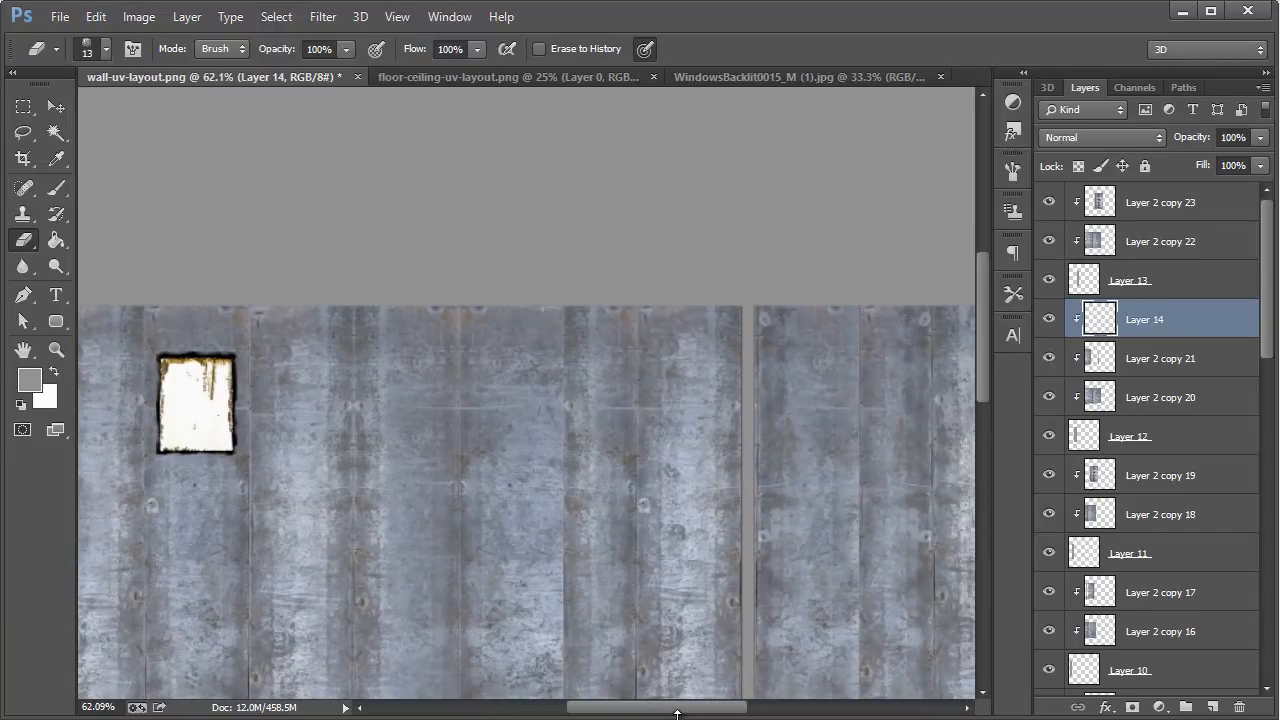
{"action": "scroll", "coordinate": [724, 593], "scroll_direction": "down", "scroll_amount": 1}
{"action": "left_click", "coordinate": [46, 105]}
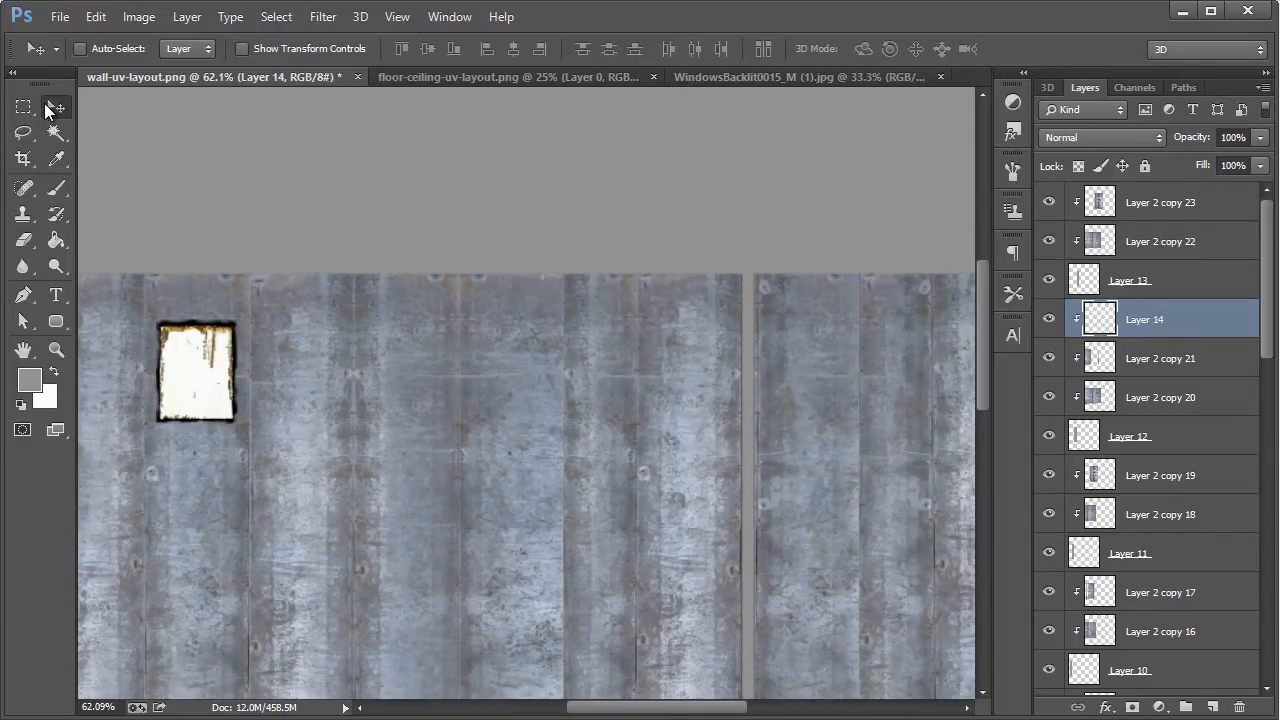
{"action": "left_click", "coordinate": [99, 46]}
{"action": "left_click", "coordinate": [667, 328]}
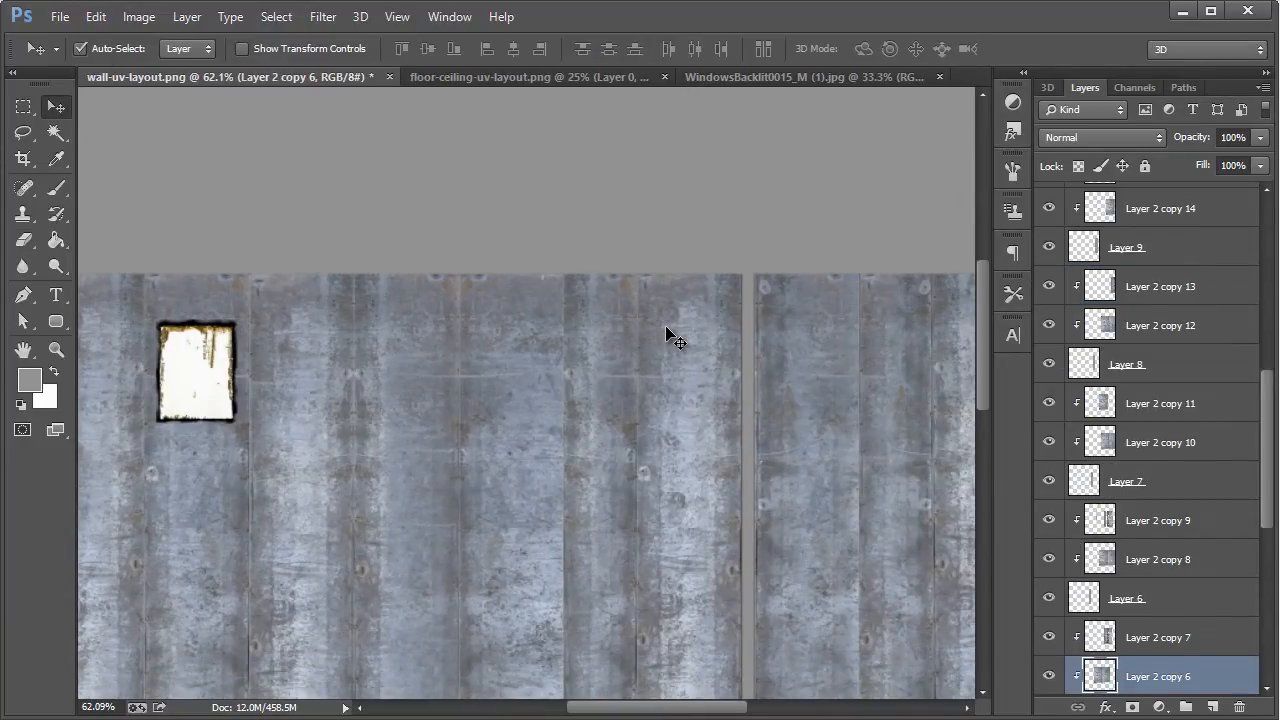
{"action": "left_click", "coordinate": [1168, 648]}
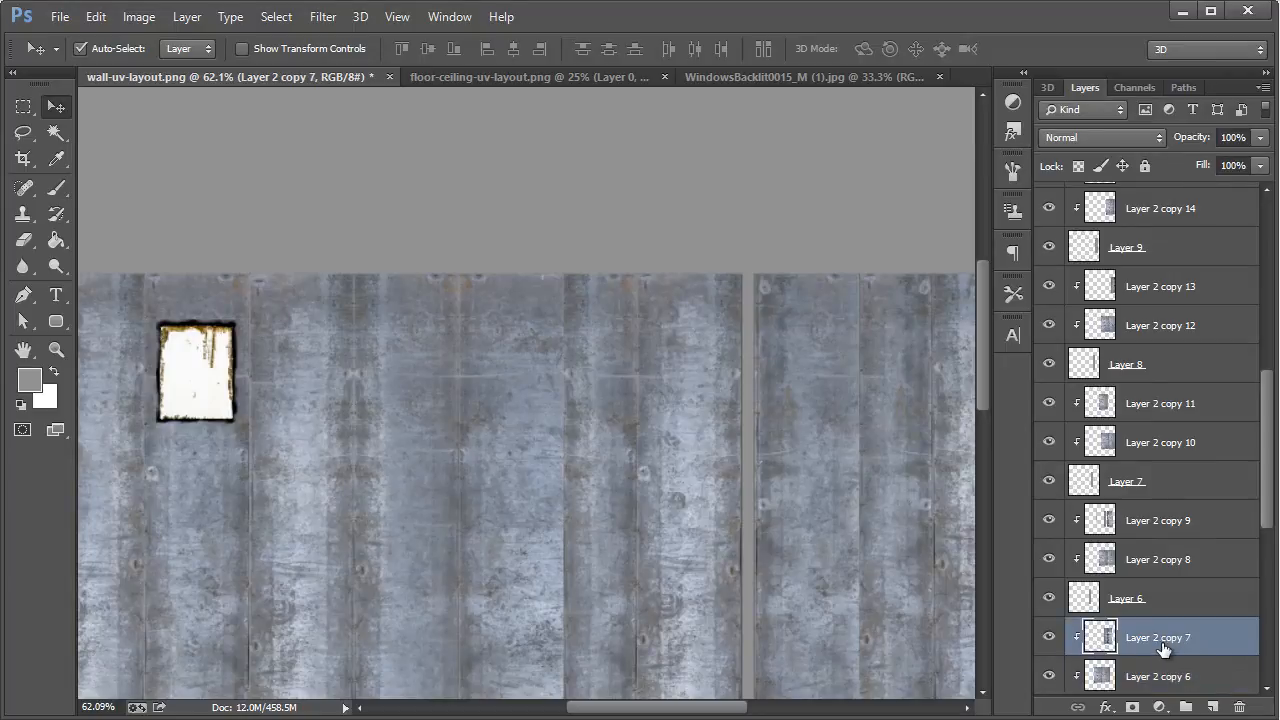
{"action": "key", "text": "ctrl+shift+n"}
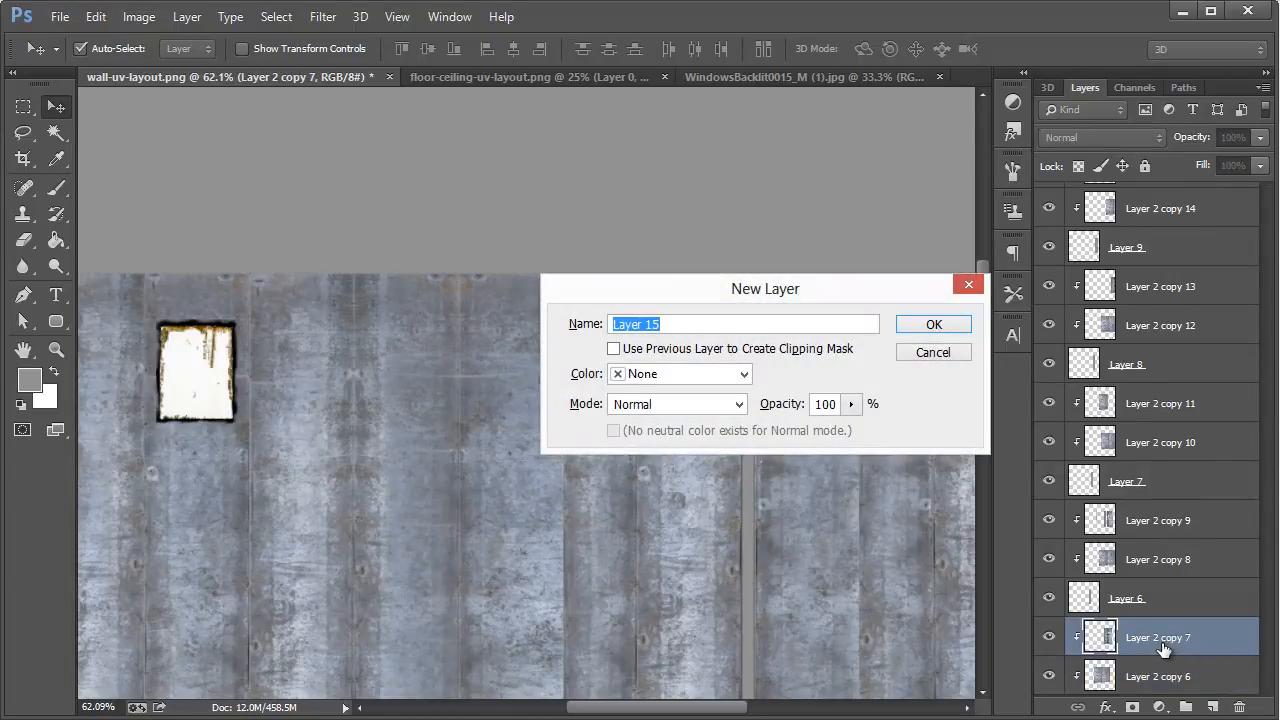
{"action": "key", "text": "alt+p"}
{"action": "key", "text": "Return"}
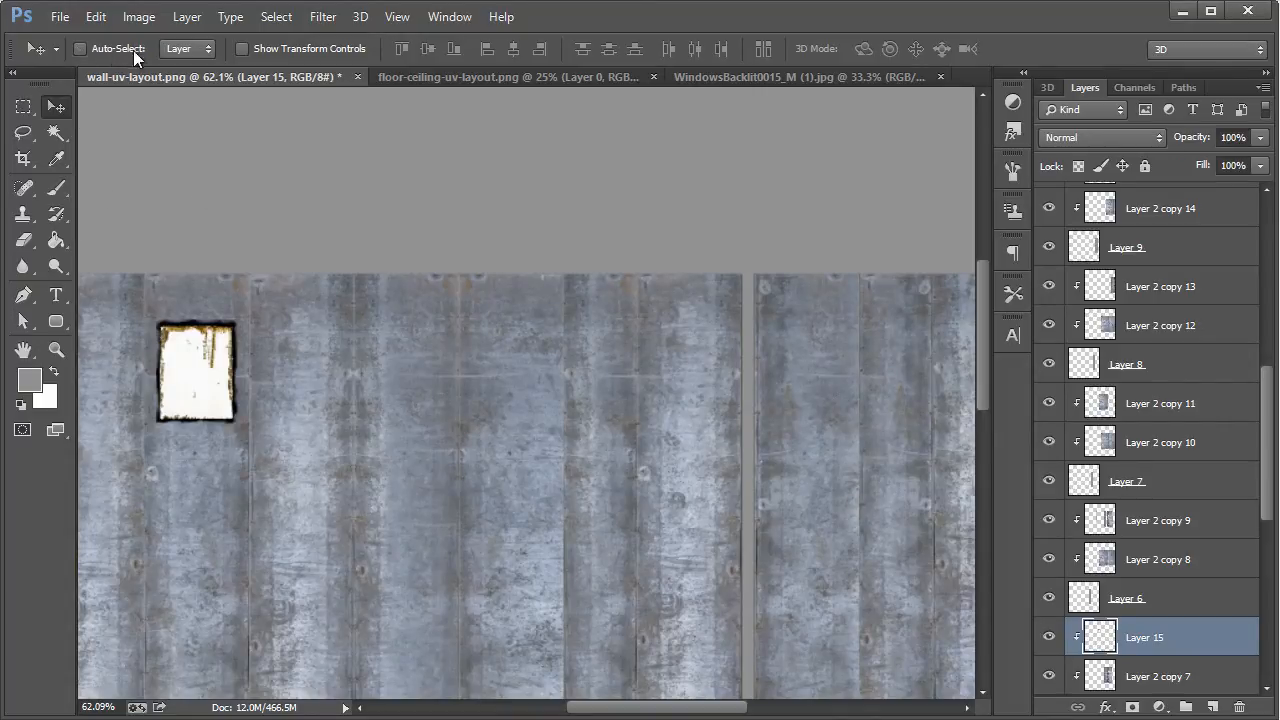
Step: Place a copy of the window pane on Layer 15 in the last strip before the gap and nudge it upward
{"action": "left_click_drag", "start_coordinate": [408, 566], "coordinate": [565, 551]}
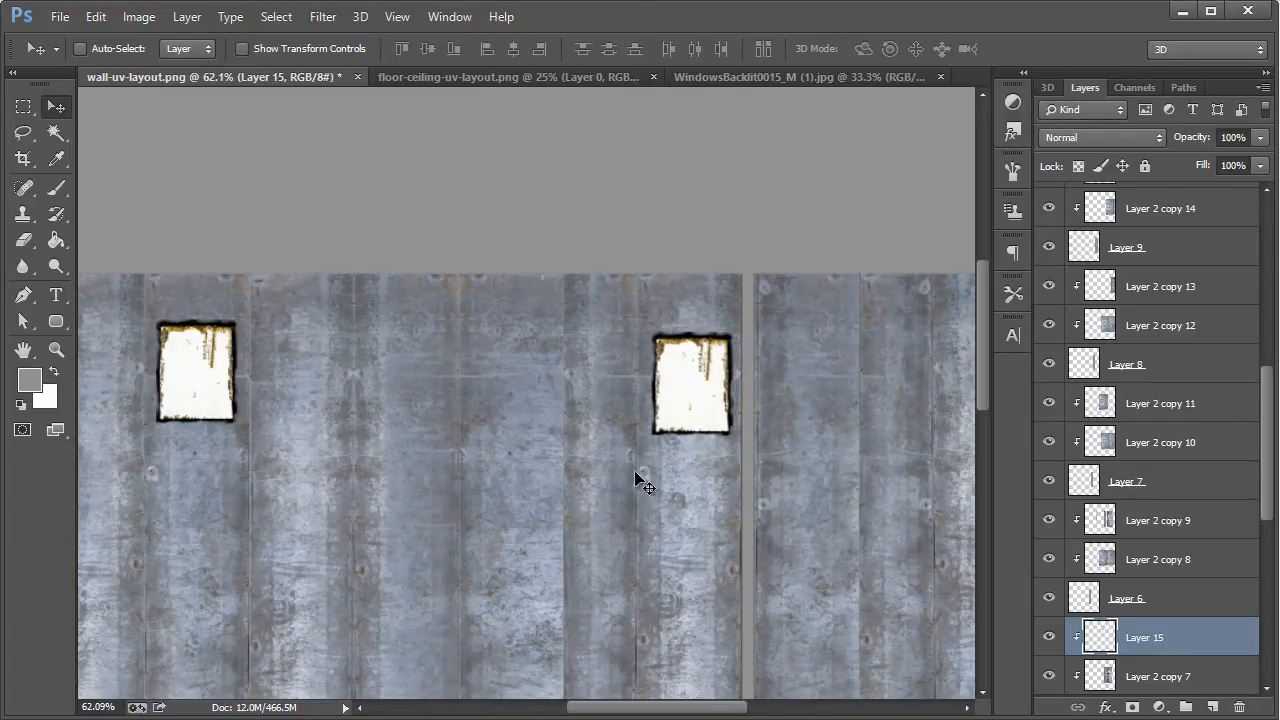
{"action": "key", "text": "Up"}
{"action": "key", "text": "Up"}
{"action": "key", "text": "Up"}
{"action": "key", "text": "Up"}
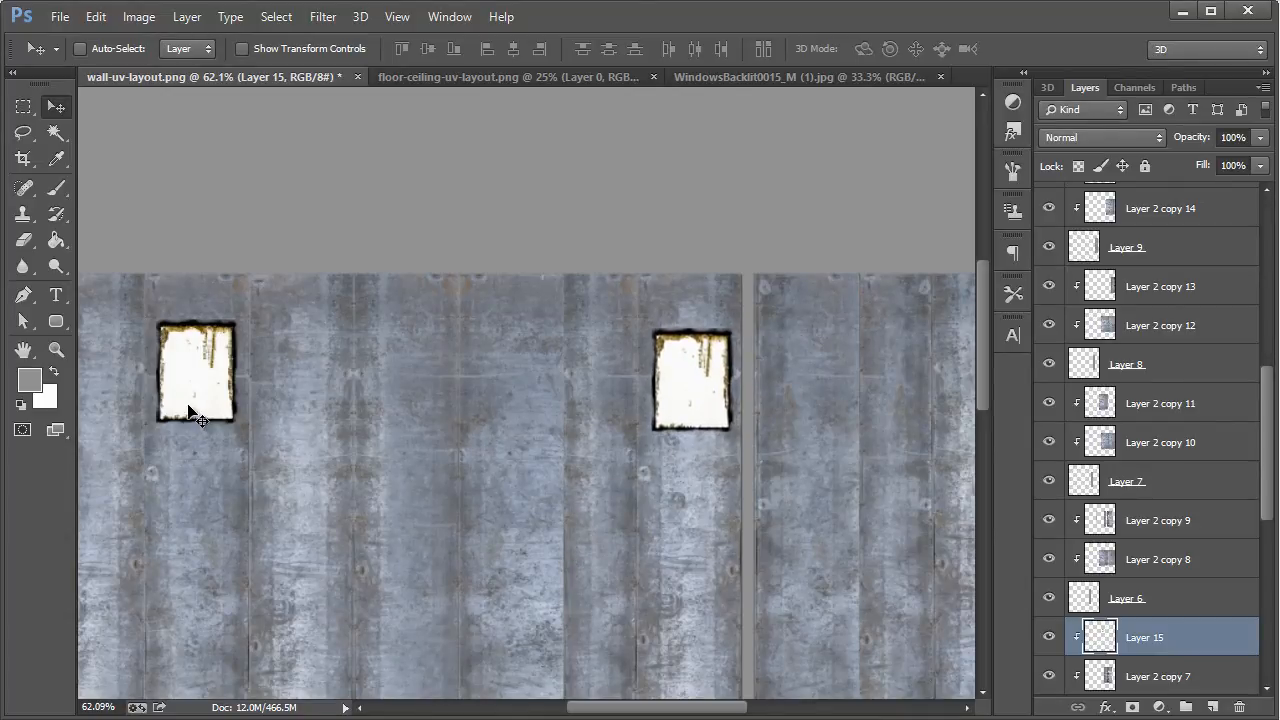
{"action": "key", "text": "Down"}
Step: Set the Clone Stamp to a soft 43 px brush and cover the long rust drips in the new window with clean glass
{"action": "key", "text": "z"}
{"action": "left_click_drag", "start_coordinate": [714, 386], "coordinate": [780, 438]}
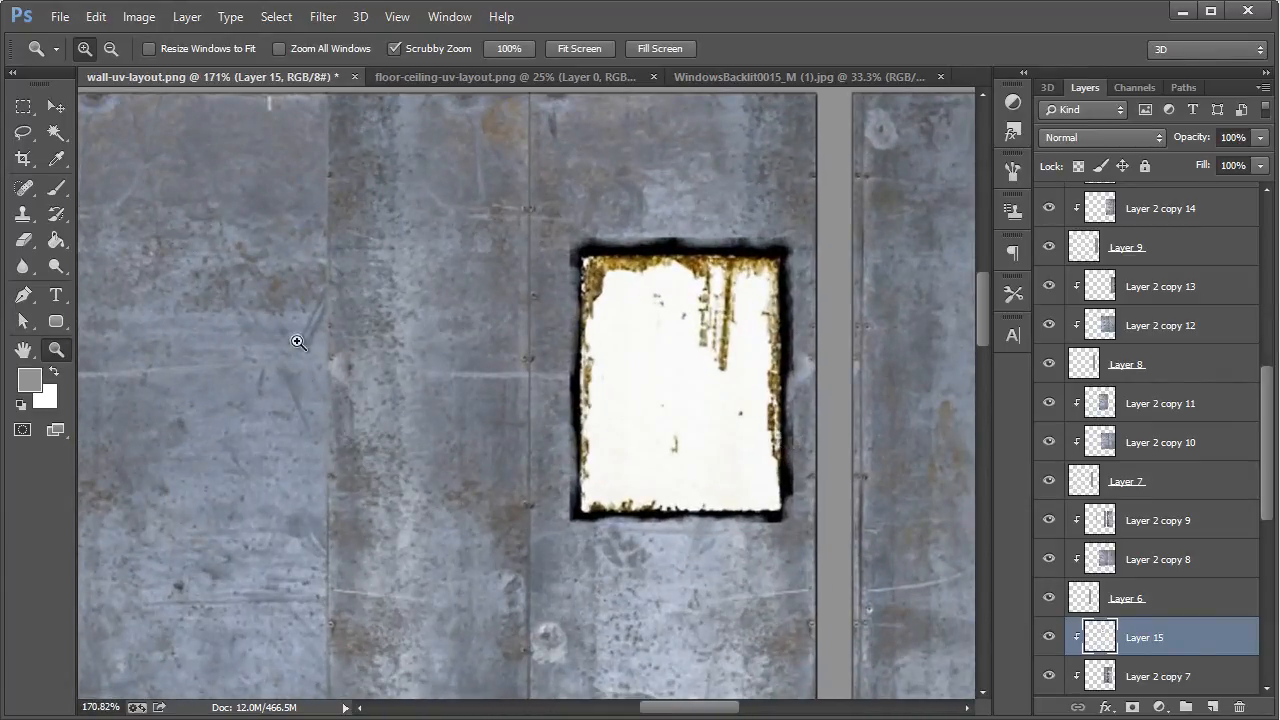
{"action": "left_click", "coordinate": [22, 213]}
{"action": "left_click", "coordinate": [106, 48]}
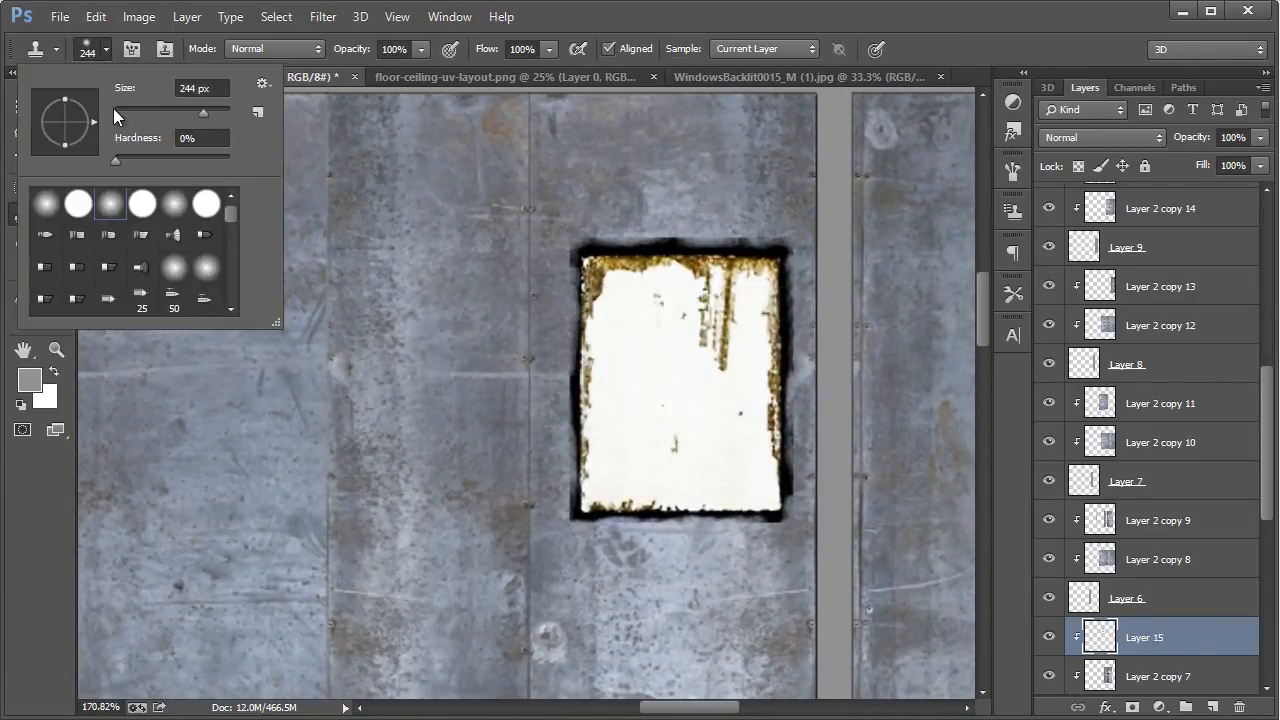
{"action": "left_click_drag", "start_coordinate": [113, 108], "coordinate": [139, 109]}
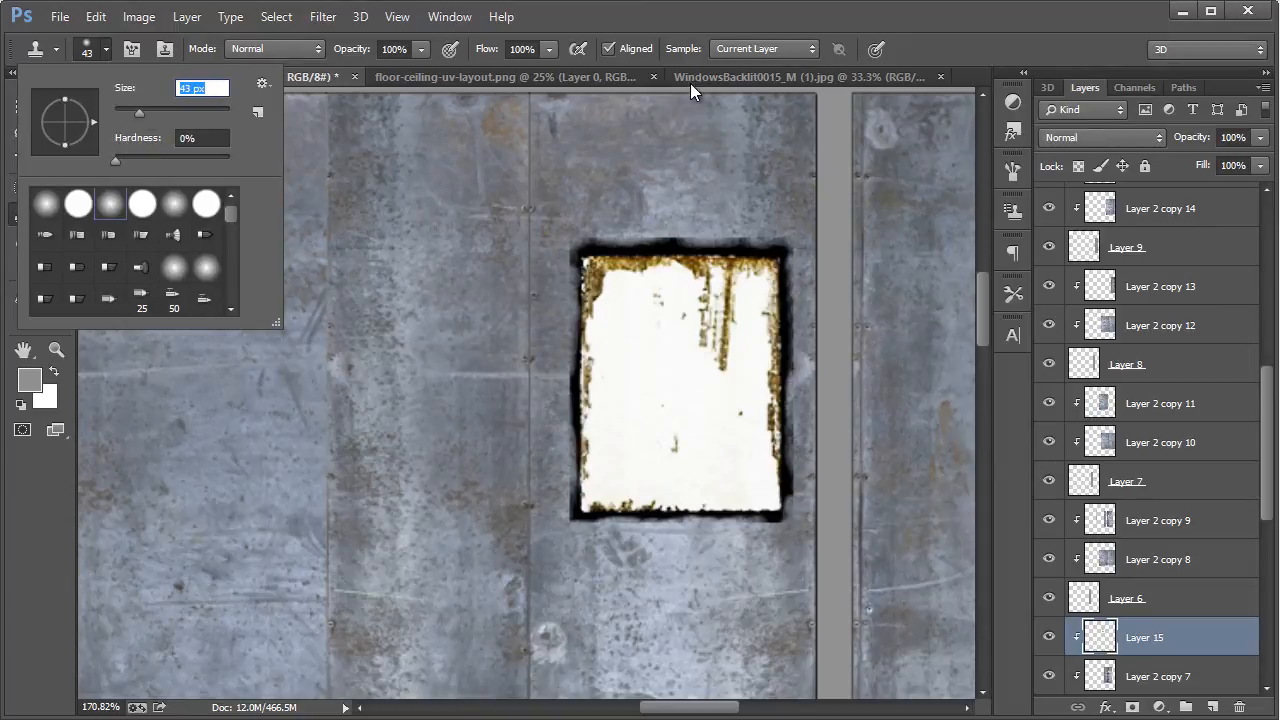
{"action": "left_click", "coordinate": [705, 20]}
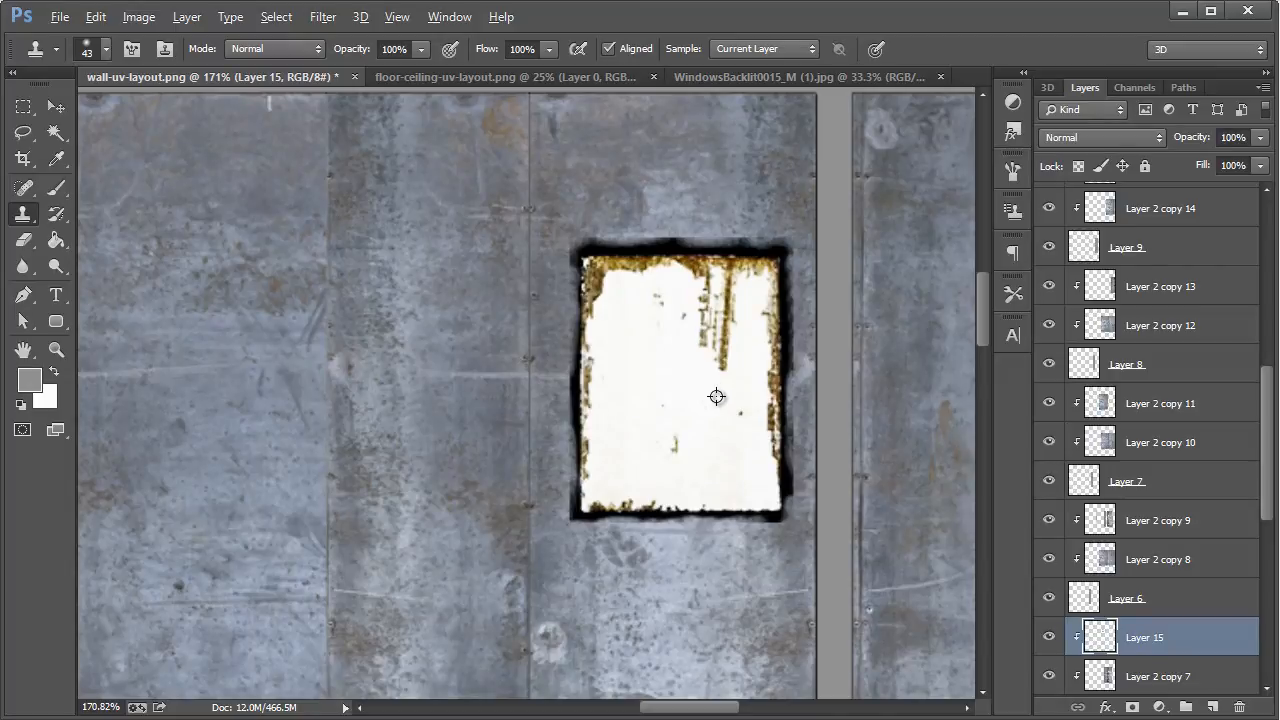
{"action": "mouse_move", "coordinate": [714, 372]}
{"action": "left_mouse_down"}
{"action": "mouse_move", "coordinate": [714, 312]}
{"action": "mouse_move", "coordinate": [697, 347]}
{"action": "mouse_move", "coordinate": [721, 301]}
{"action": "left_mouse_up"}
{"action": "left_click", "coordinate": [721, 301], "text": "alt"}
{"action": "left_click", "coordinate": [637, 326], "text": "alt"}
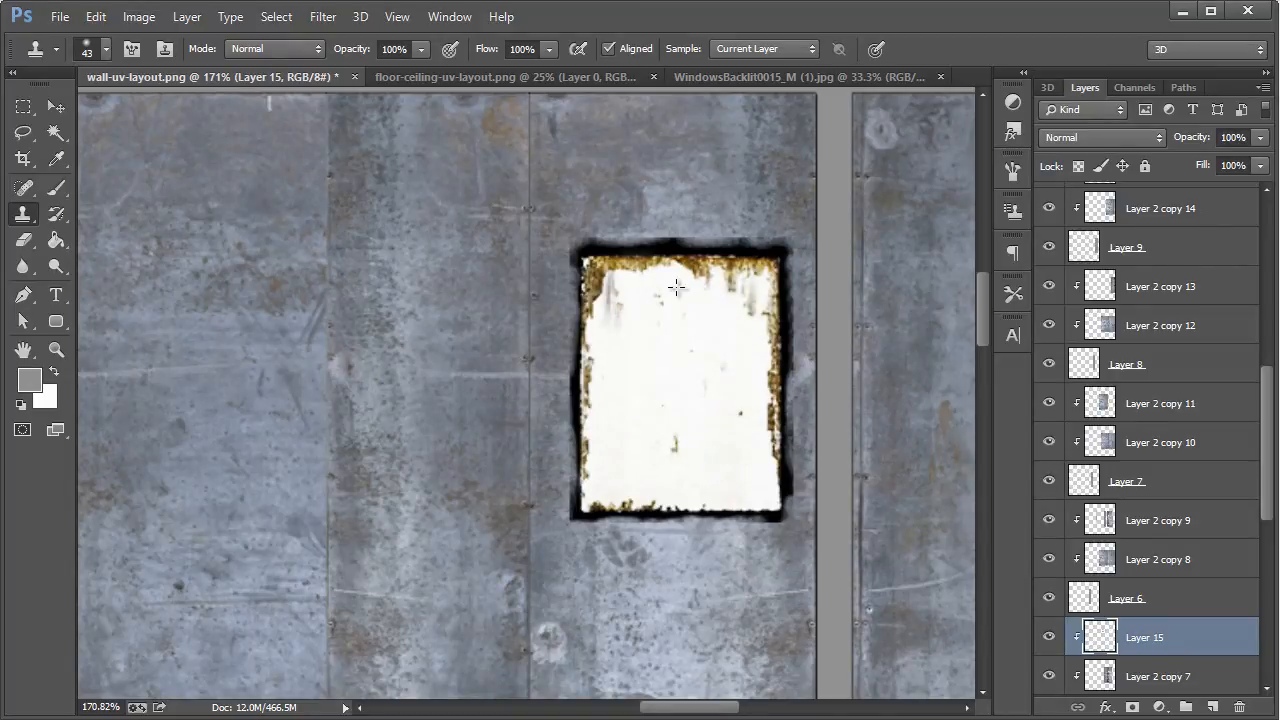
Step: Try further Clone Stamp touch-ups on the new window's upper edge and lower glass, and undo the last stroke
{"action": "left_click", "coordinate": [689, 266]}
{"action": "left_click", "coordinate": [700, 283], "text": "alt"}
{"action": "mouse_move", "coordinate": [682, 419]}
{"action": "left_mouse_down"}
{"action": "mouse_move", "coordinate": [678, 444]}
{"action": "mouse_move", "coordinate": [746, 474]}
{"action": "left_mouse_up"}
{"action": "key", "text": "ctrl+z"}
{"action": "key", "text": "ctrl+z"}
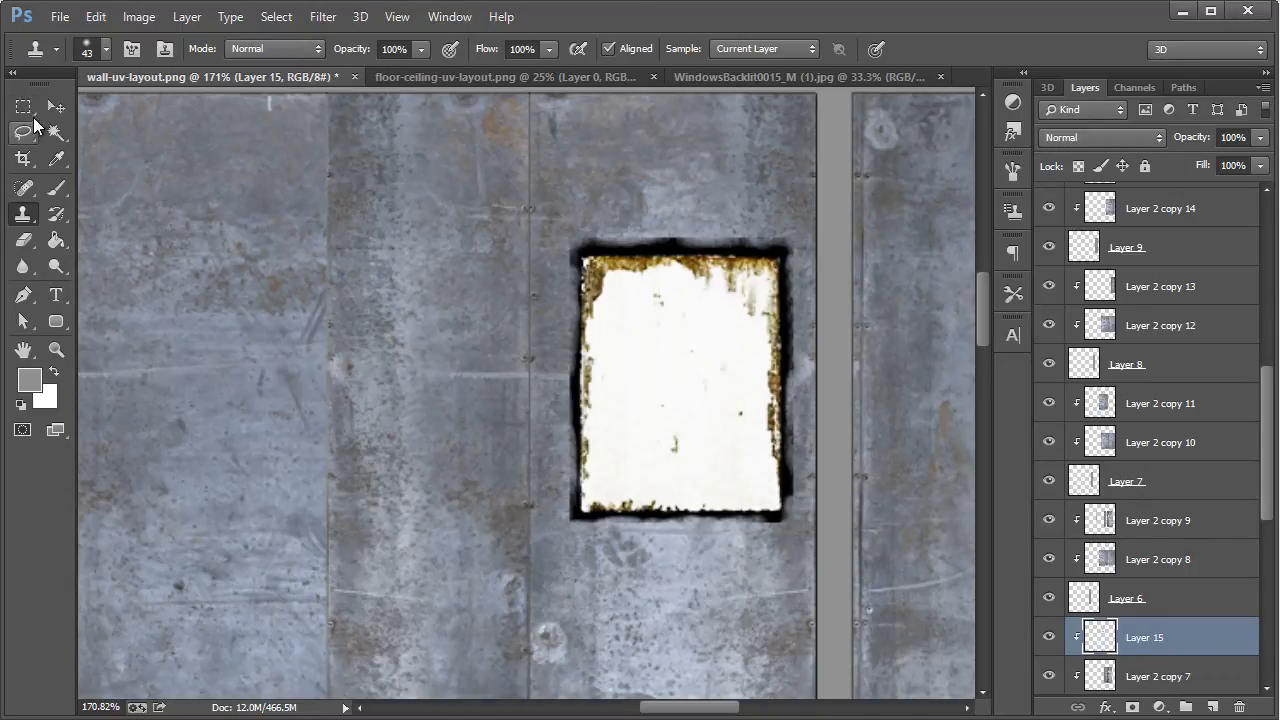
Step: Flip the second window horizontally and shift it slightly left within its strip
{"action": "left_click", "coordinate": [56, 106]}
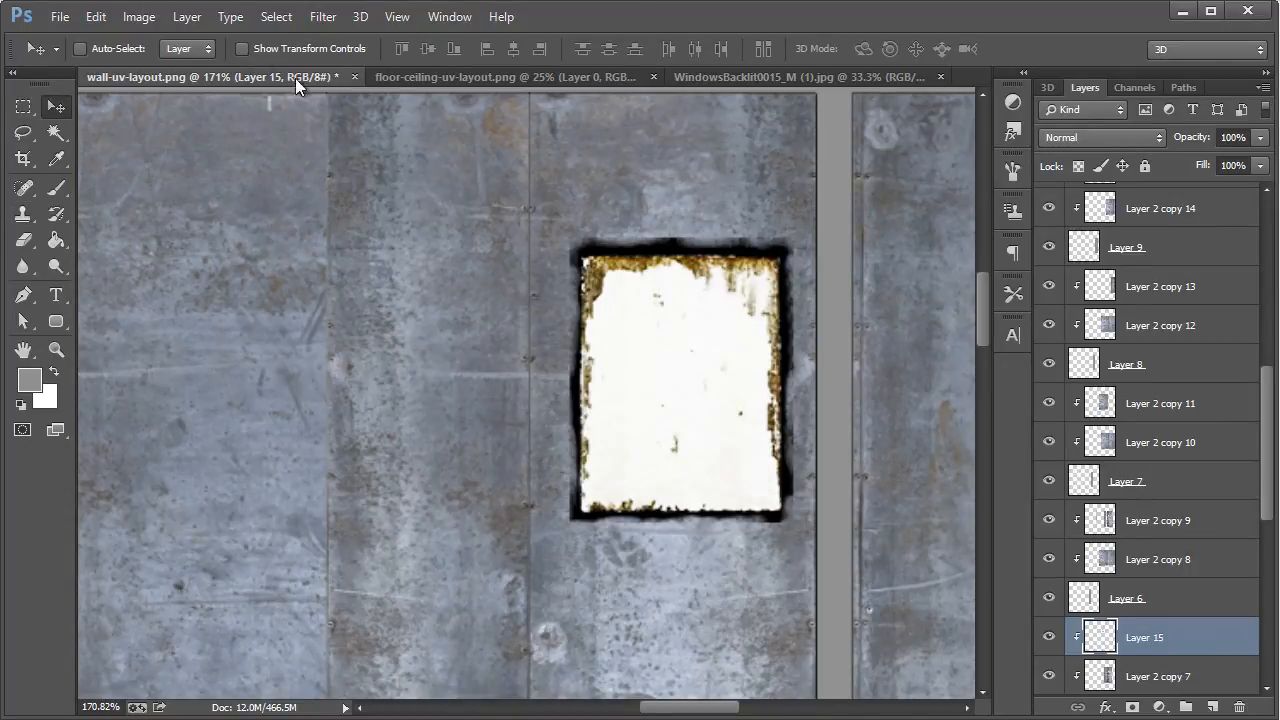
{"action": "left_click", "coordinate": [96, 16]}
{"action": "mouse_move", "coordinate": [340, 428]}
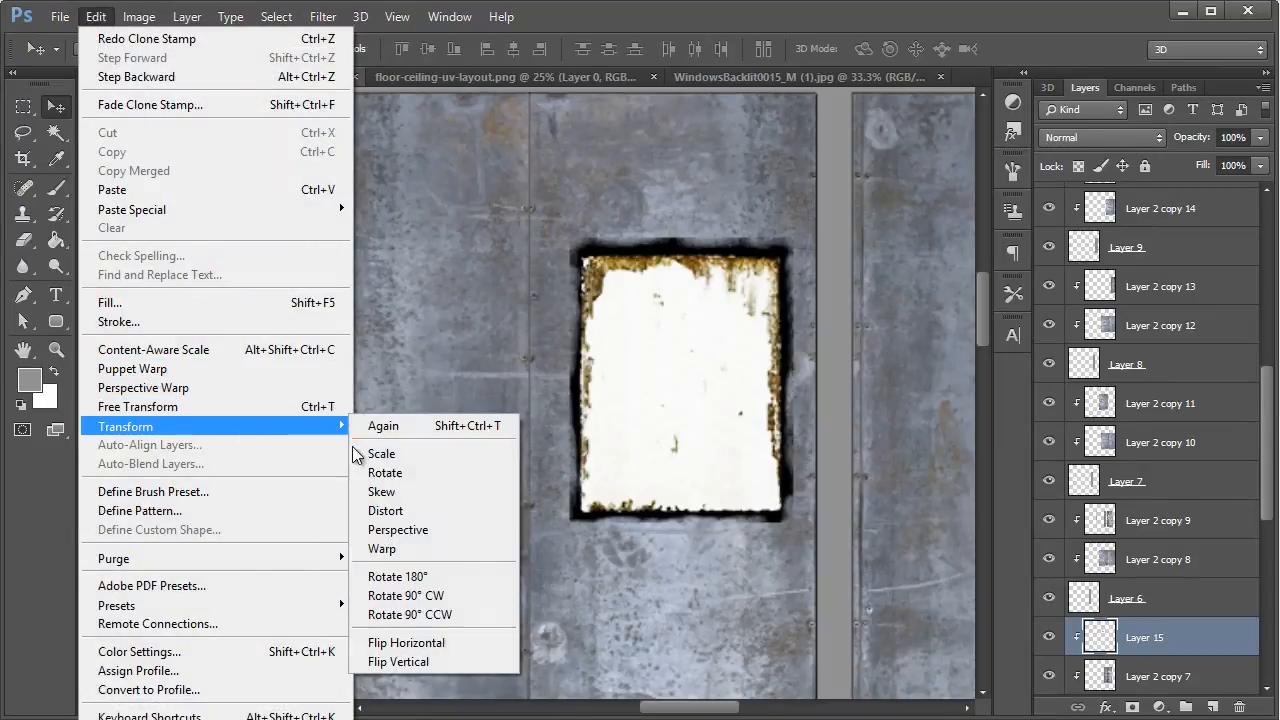
{"action": "left_click", "coordinate": [446, 640]}
{"action": "scroll", "coordinate": [431, 351], "scroll_direction": "down", "scroll_amount": 3}
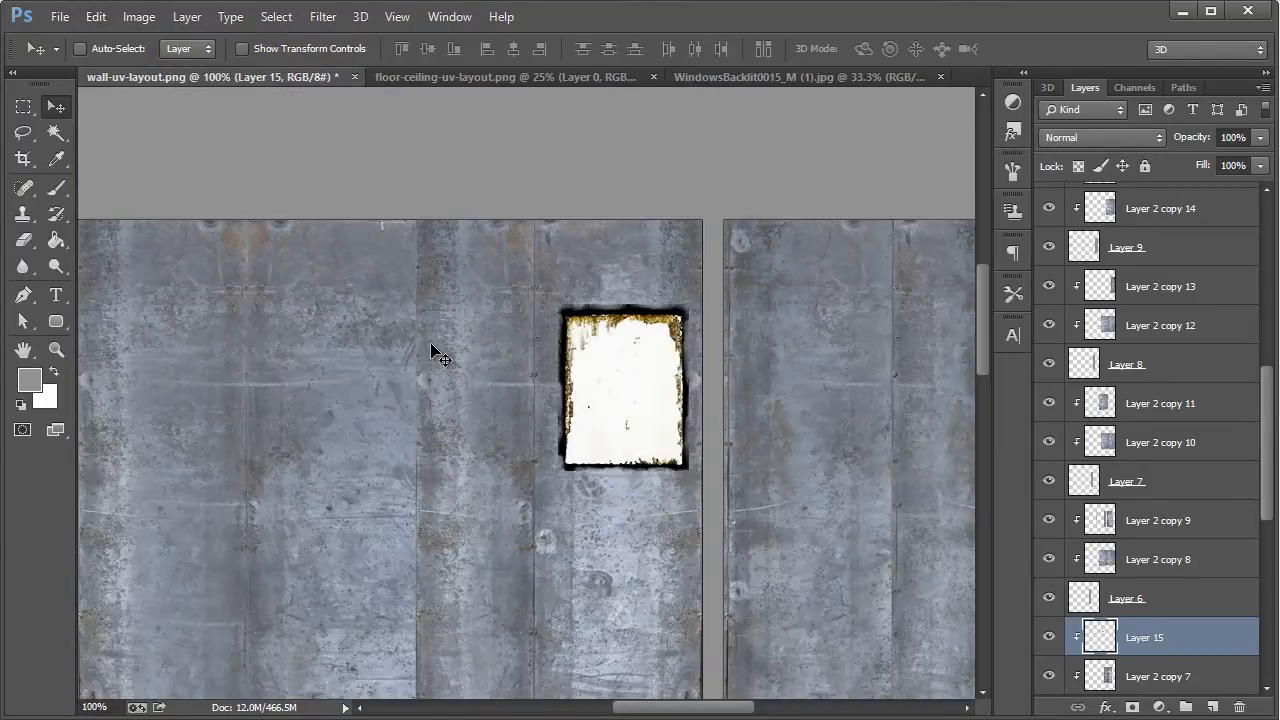
{"action": "scroll", "coordinate": [500, 531], "scroll_direction": "down", "scroll_amount": 5}
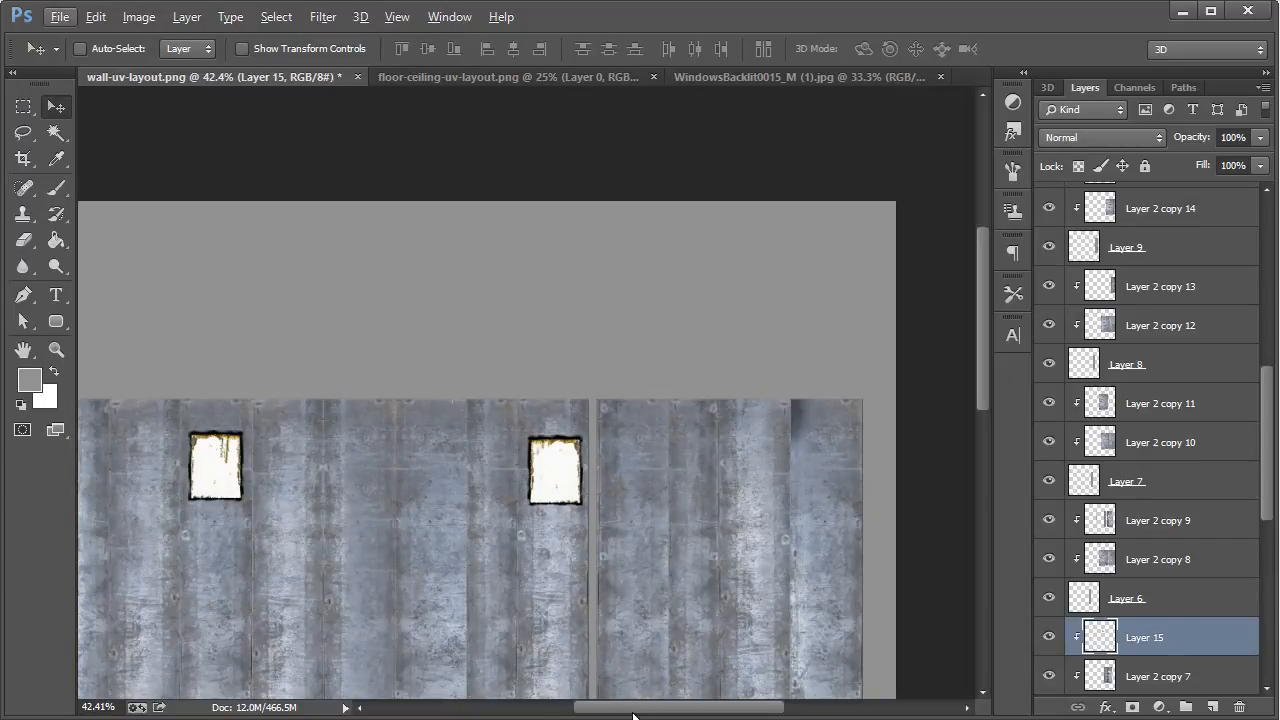
{"action": "left_click_drag", "start_coordinate": [637, 710], "coordinate": [617, 711]}
{"action": "scroll", "coordinate": [587, 572], "scroll_direction": "down", "scroll_amount": 2}
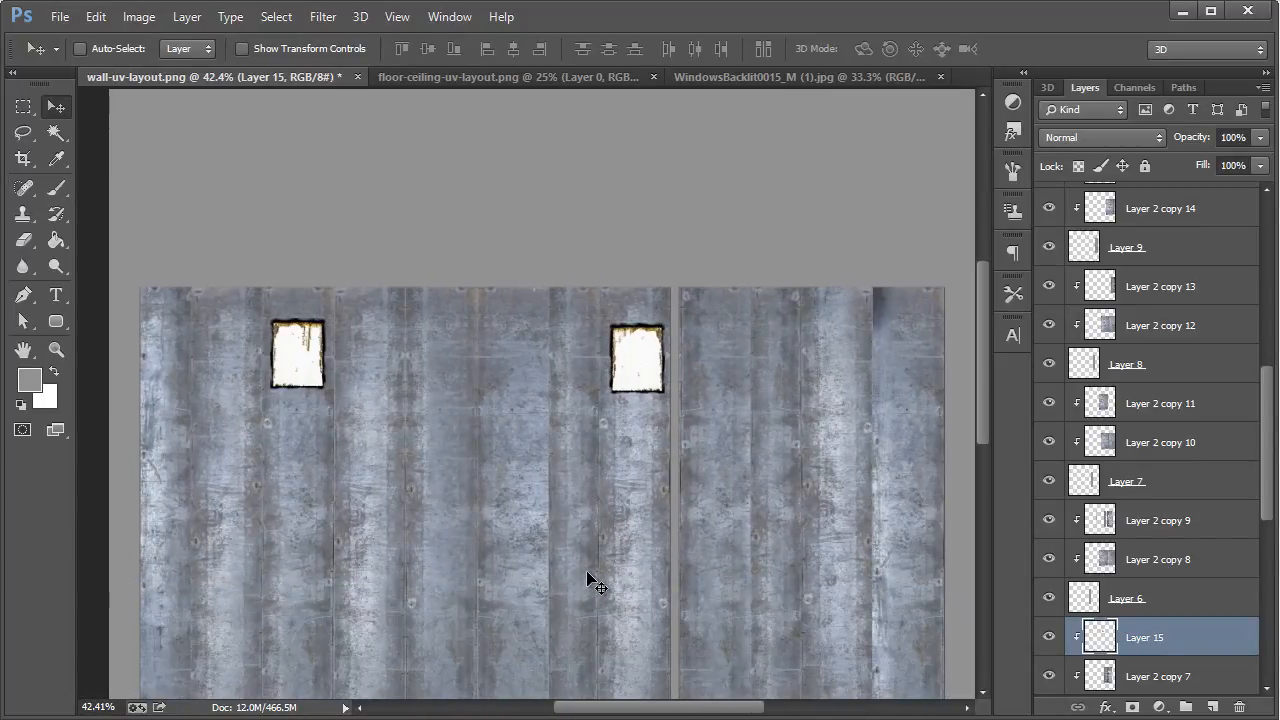
{"action": "scroll", "coordinate": [588, 578], "scroll_direction": "down", "scroll_amount": 2}
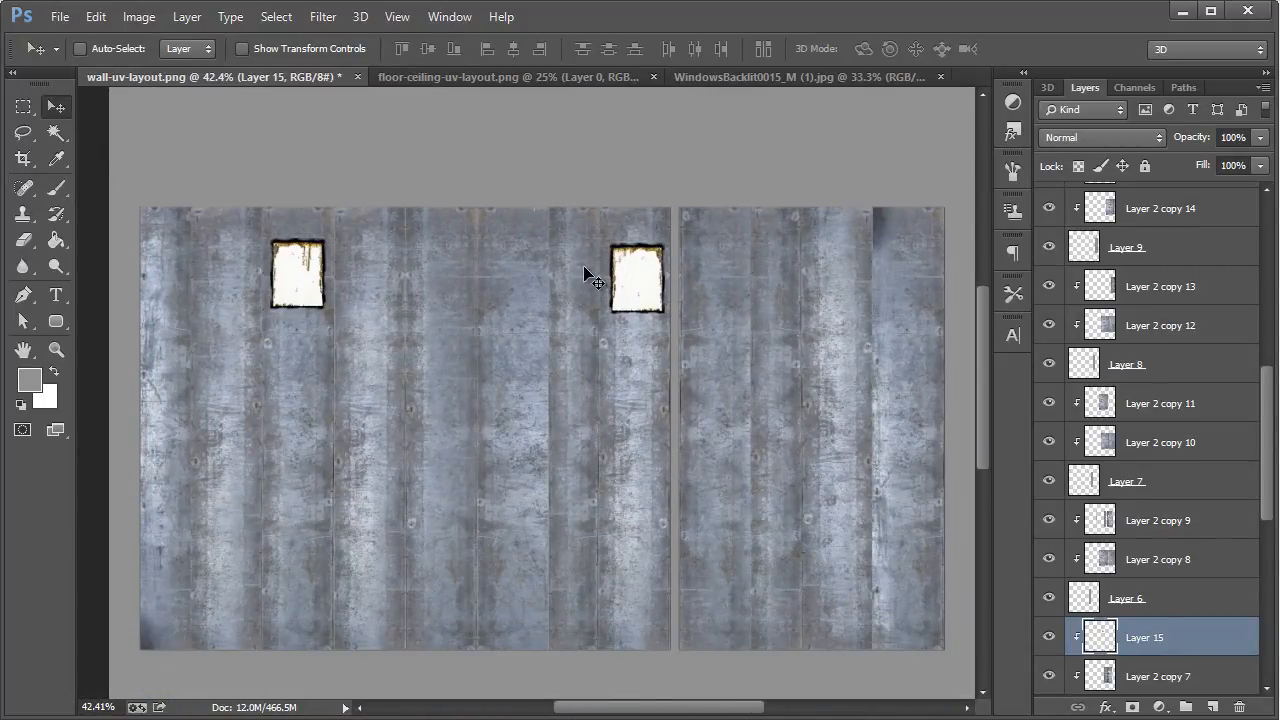
{"action": "left_click_drag", "start_coordinate": [631, 275], "coordinate": [628, 275]}
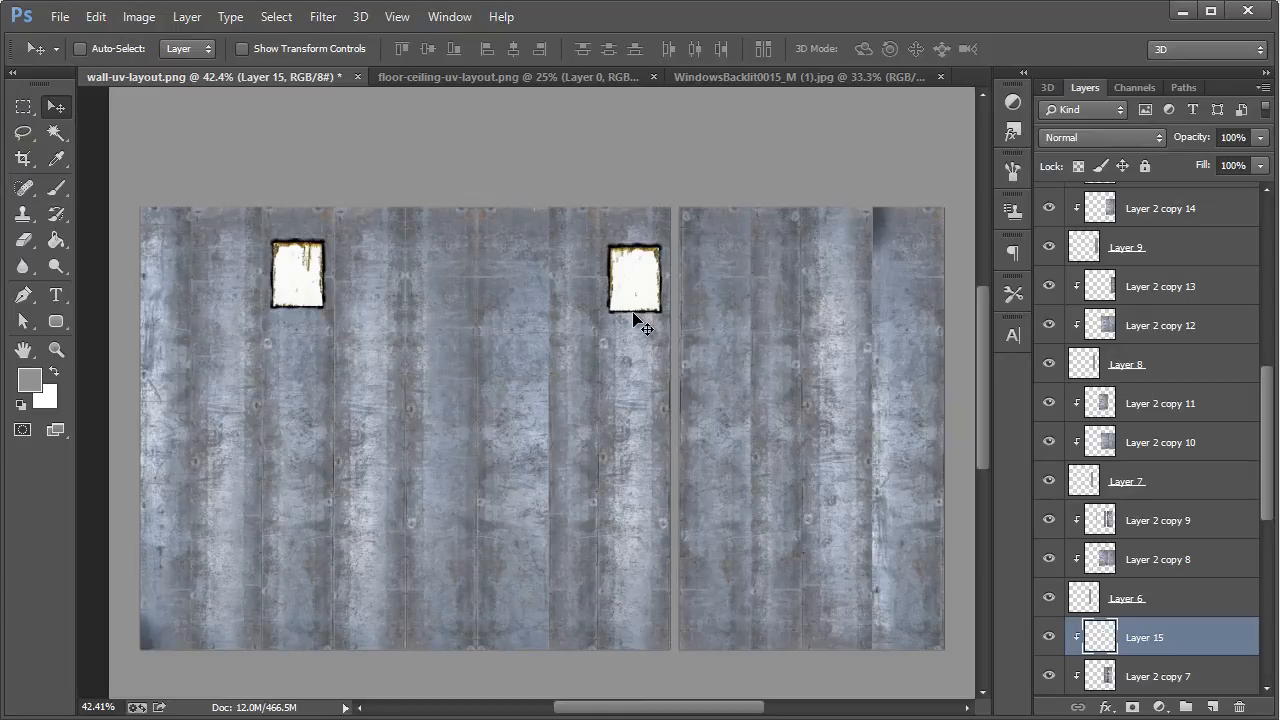
Step: In MetalBare0174_1_L (1).jpg, select and copy a rectangular area of clean metal above the grass
{"action": "left_click", "coordinate": [455, 77]}
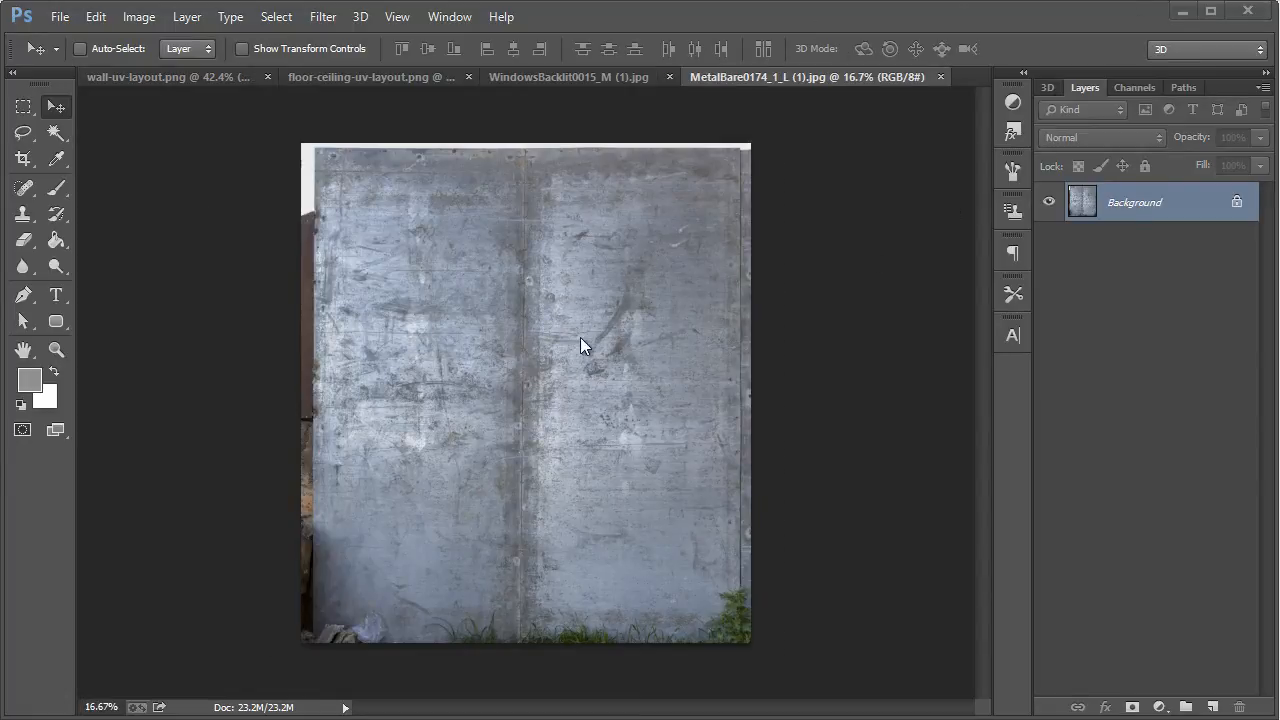
{"action": "key", "text": "m"}
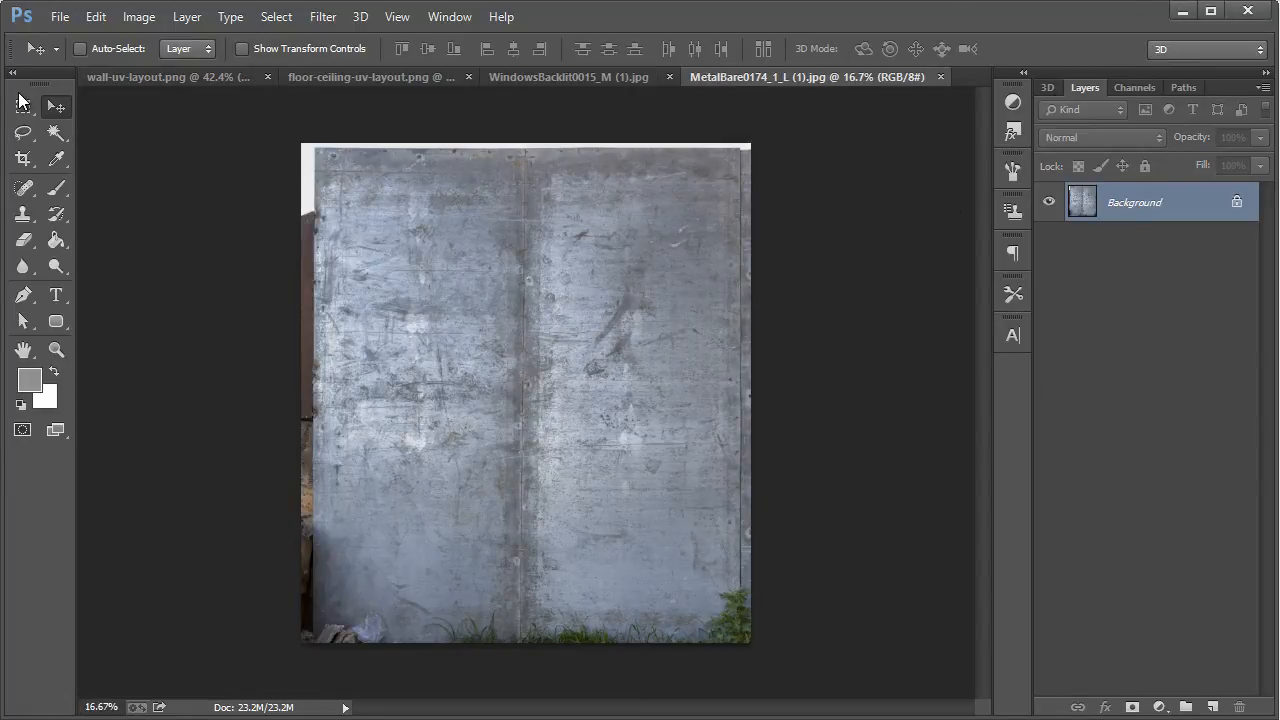
{"action": "left_click_drag", "start_coordinate": [316, 152], "coordinate": [738, 553]}
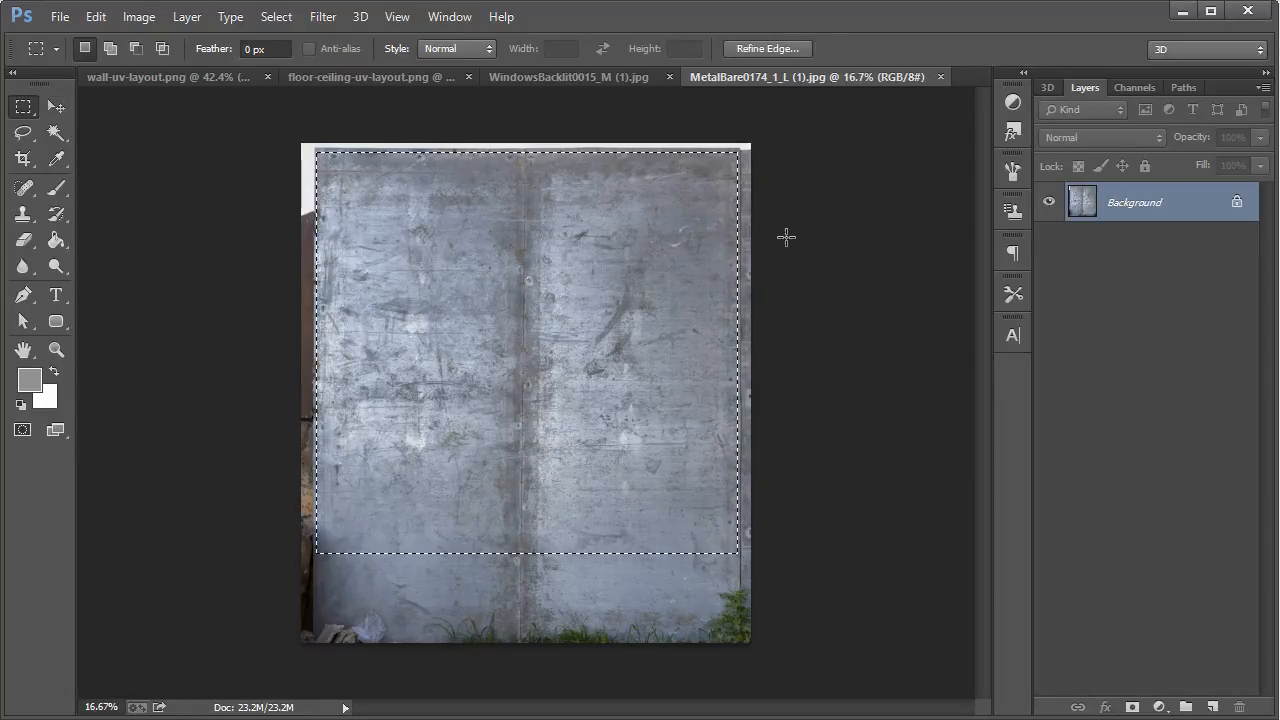
Step: In floor-ceiling-uv-layout.png, add a new layer beneath Layer 0 and fill it with the grey foreground colour
{"action": "left_click", "coordinate": [504, 75]}
{"action": "left_click", "coordinate": [438, 75]}
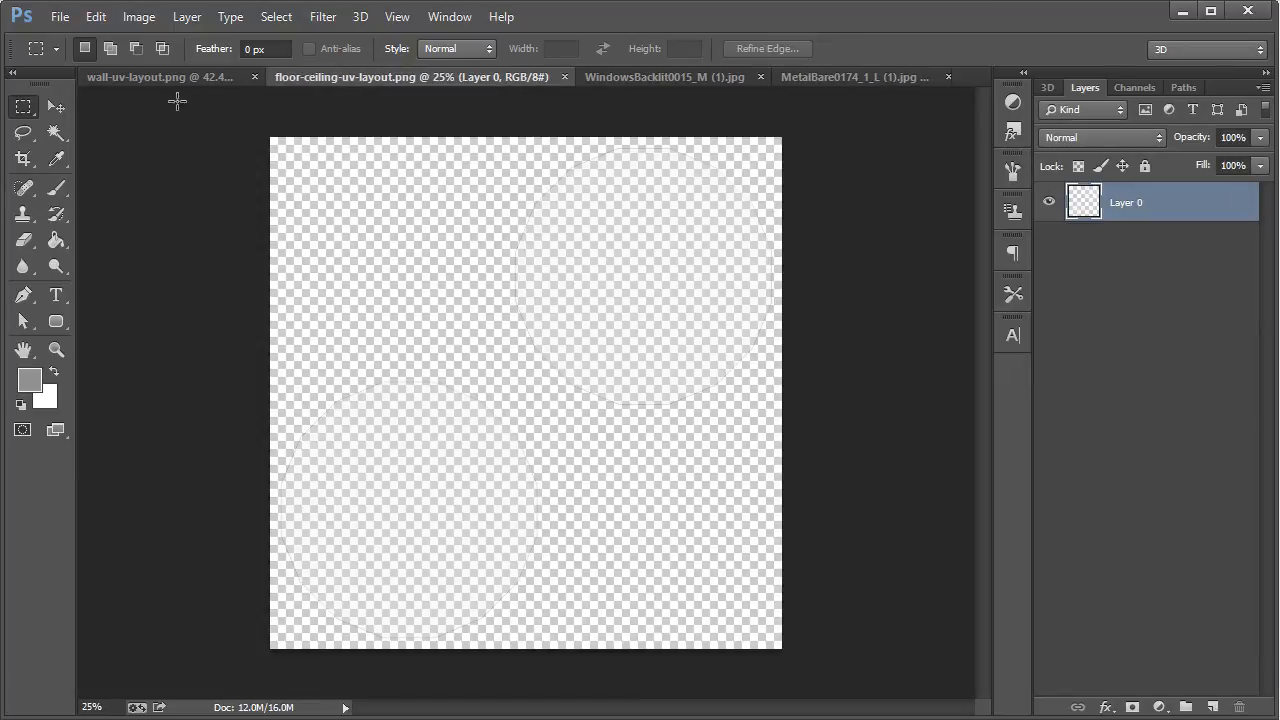
{"action": "left_click", "coordinate": [55, 106]}
{"action": "left_click", "coordinate": [55, 190]}
{"action": "left_click", "coordinate": [55, 240]}
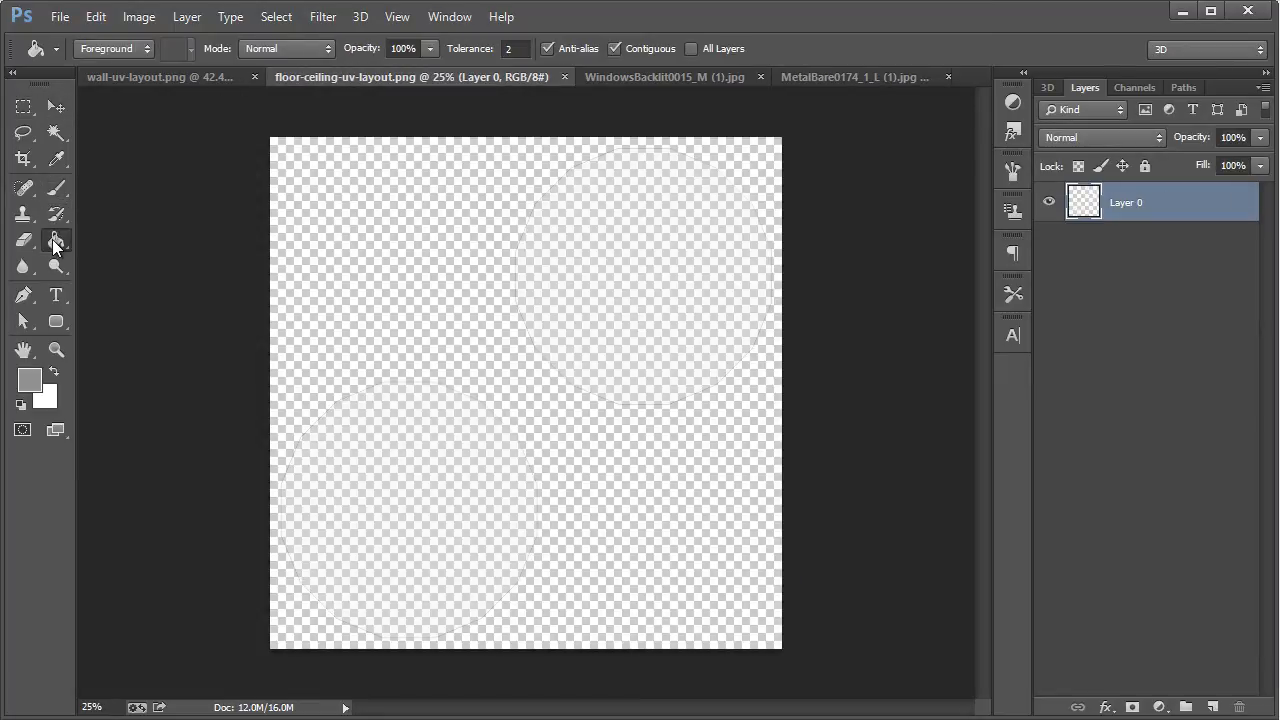
{"action": "key", "text": "ctrl+shift+n"}
{"action": "key", "text": "Return"}
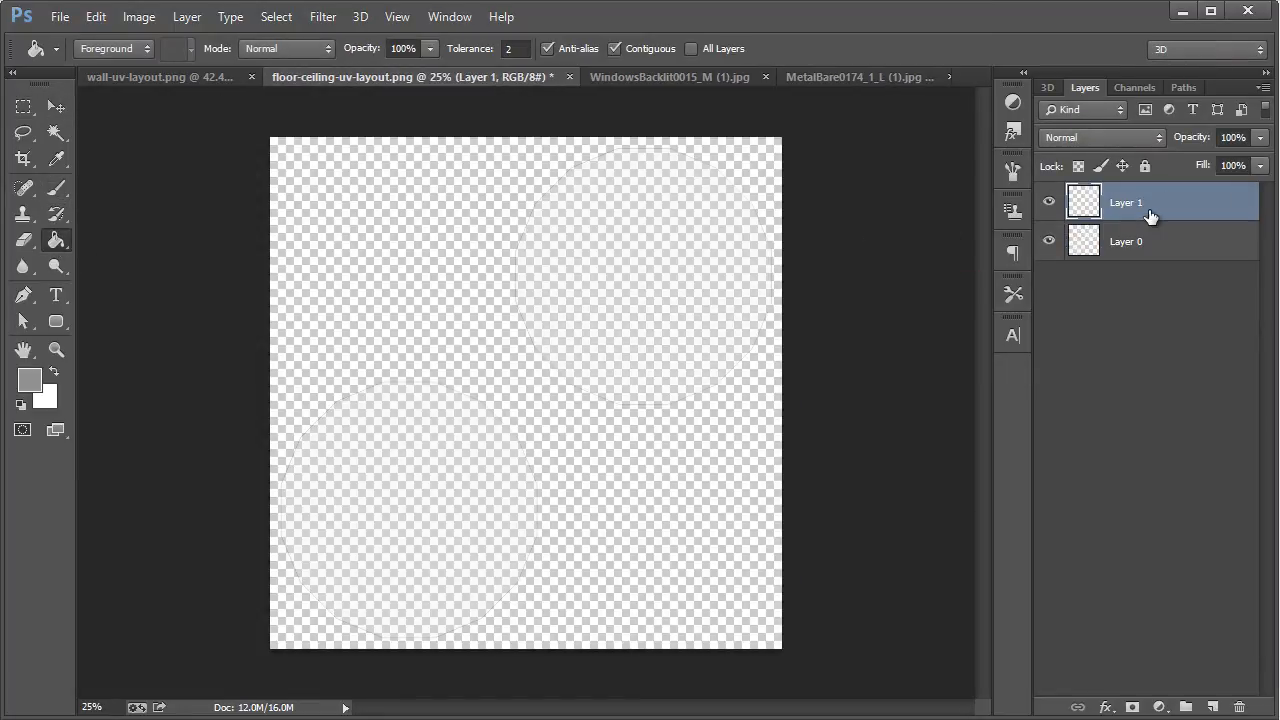
{"action": "left_click_drag", "start_coordinate": [1150, 217], "coordinate": [1159, 276]}
{"action": "left_click", "coordinate": [467, 410]}
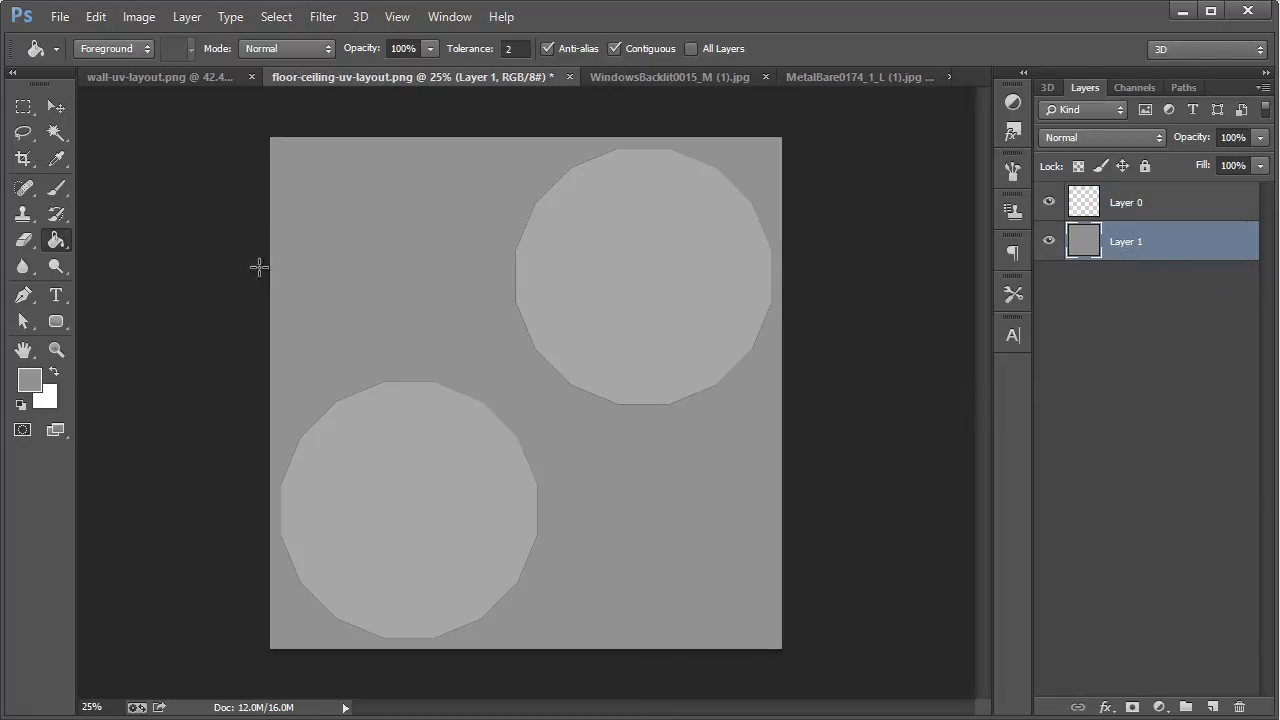
Step: Paste the copied metal as a layer beneath Layer 0 and shift it slightly left and down under the circular UV islands
{"action": "left_click", "coordinate": [66, 110]}
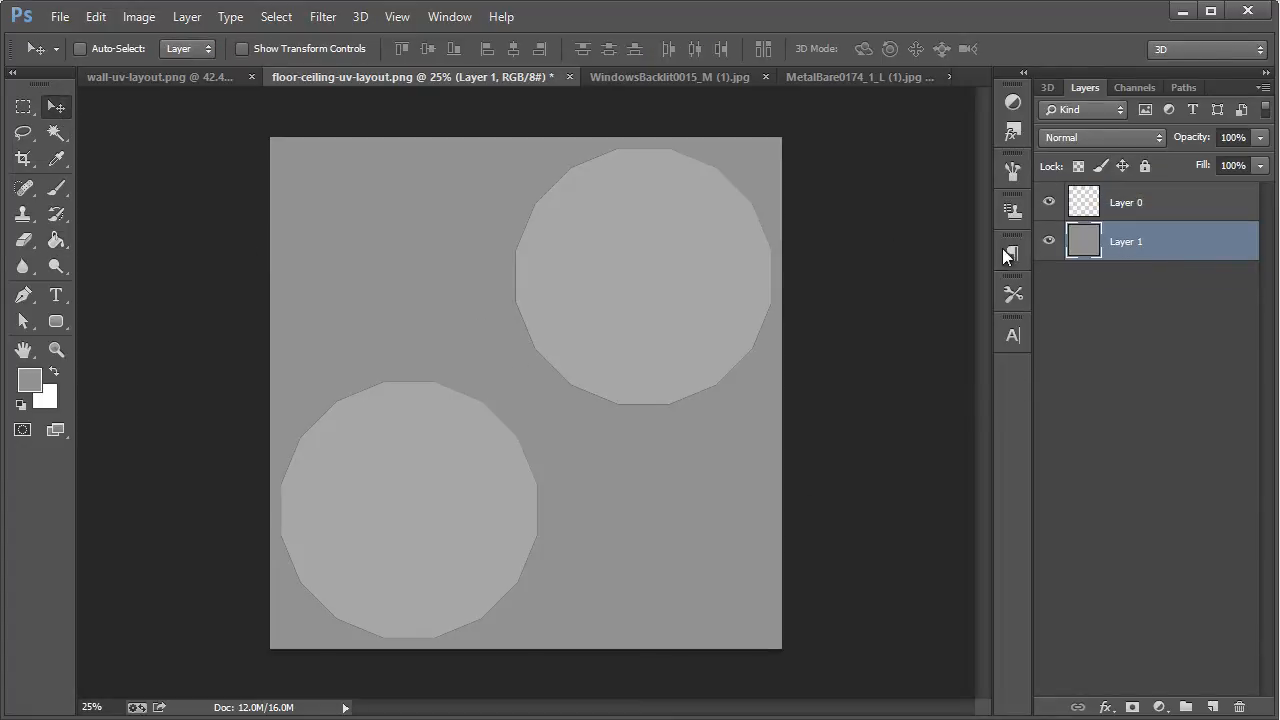
{"action": "left_click", "coordinate": [1143, 216]}
{"action": "left_click", "coordinate": [1146, 243]}
{"action": "left_click", "coordinate": [1146, 220]}
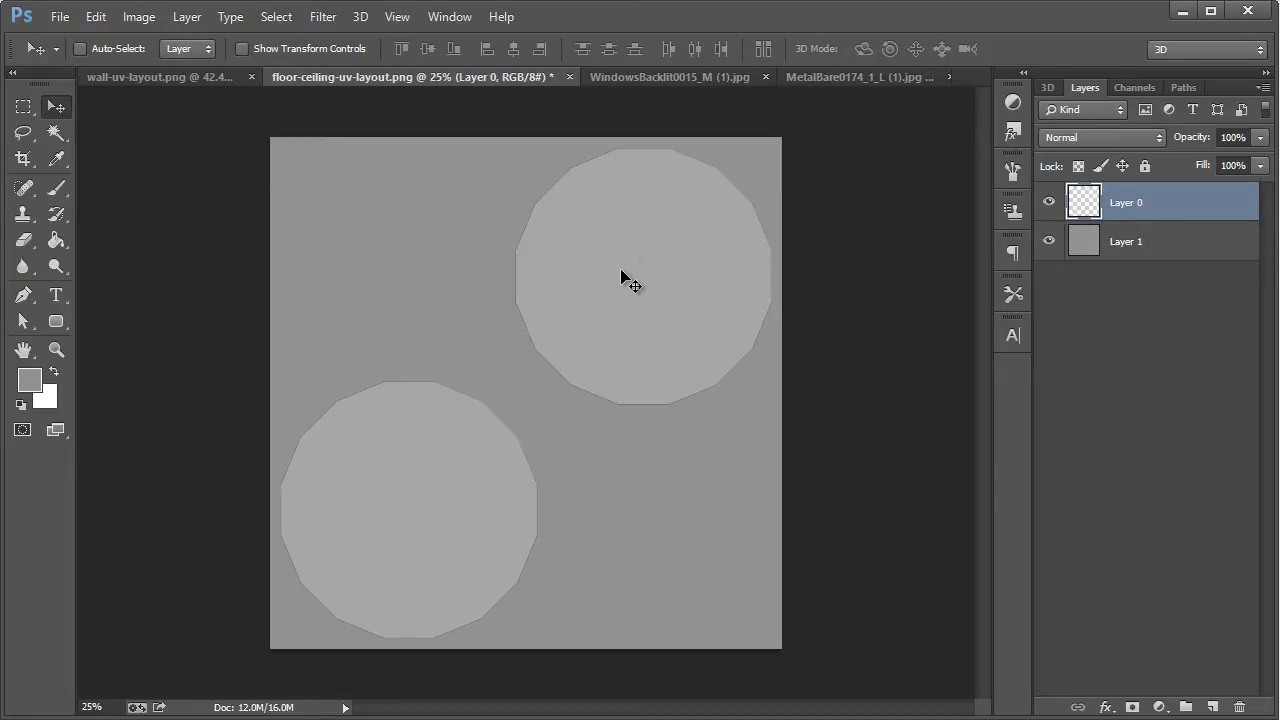
{"action": "key", "text": "ctrl+v"}
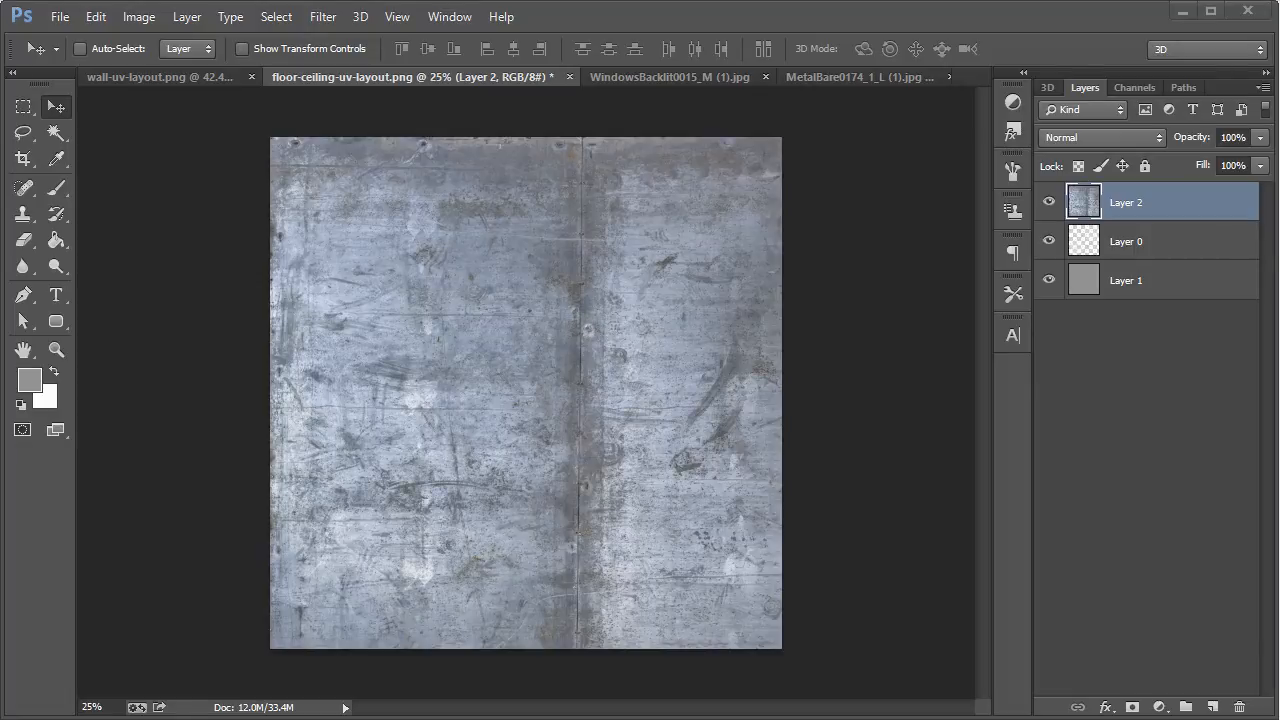
{"action": "left_click_drag", "start_coordinate": [1119, 186], "coordinate": [1142, 258]}
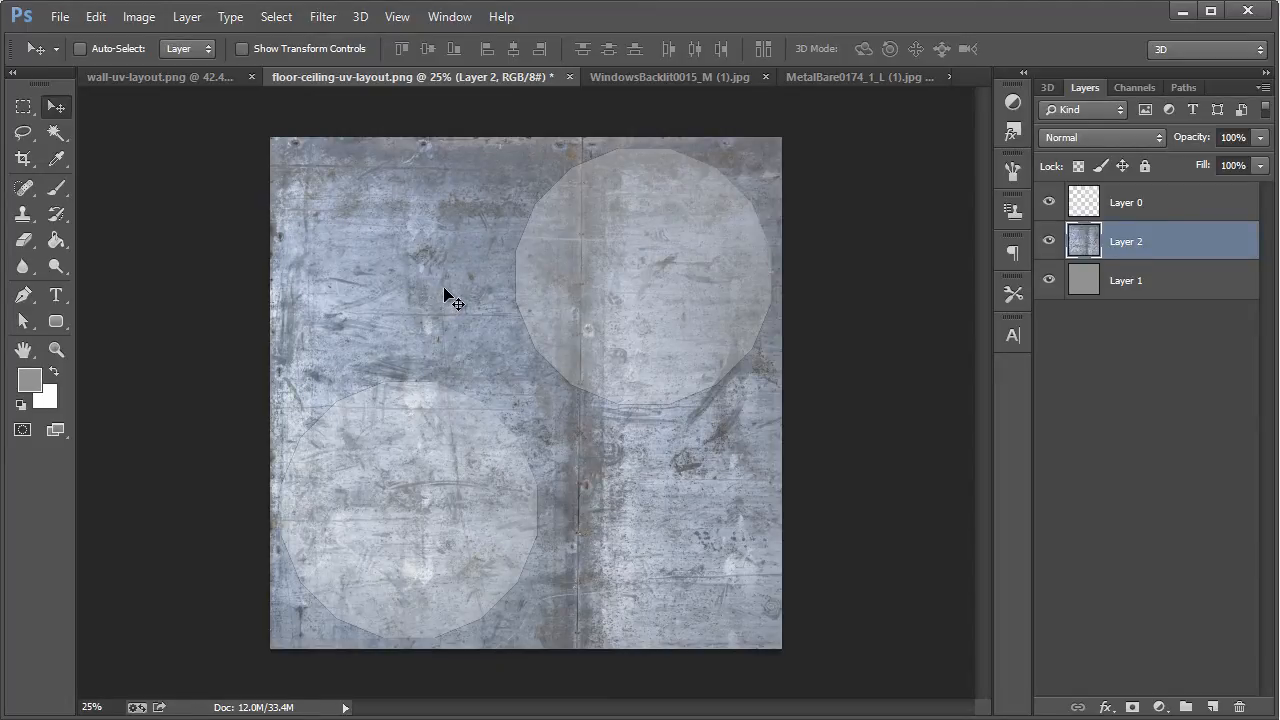
{"action": "left_click_drag", "start_coordinate": [451, 291], "coordinate": [434, 296]}
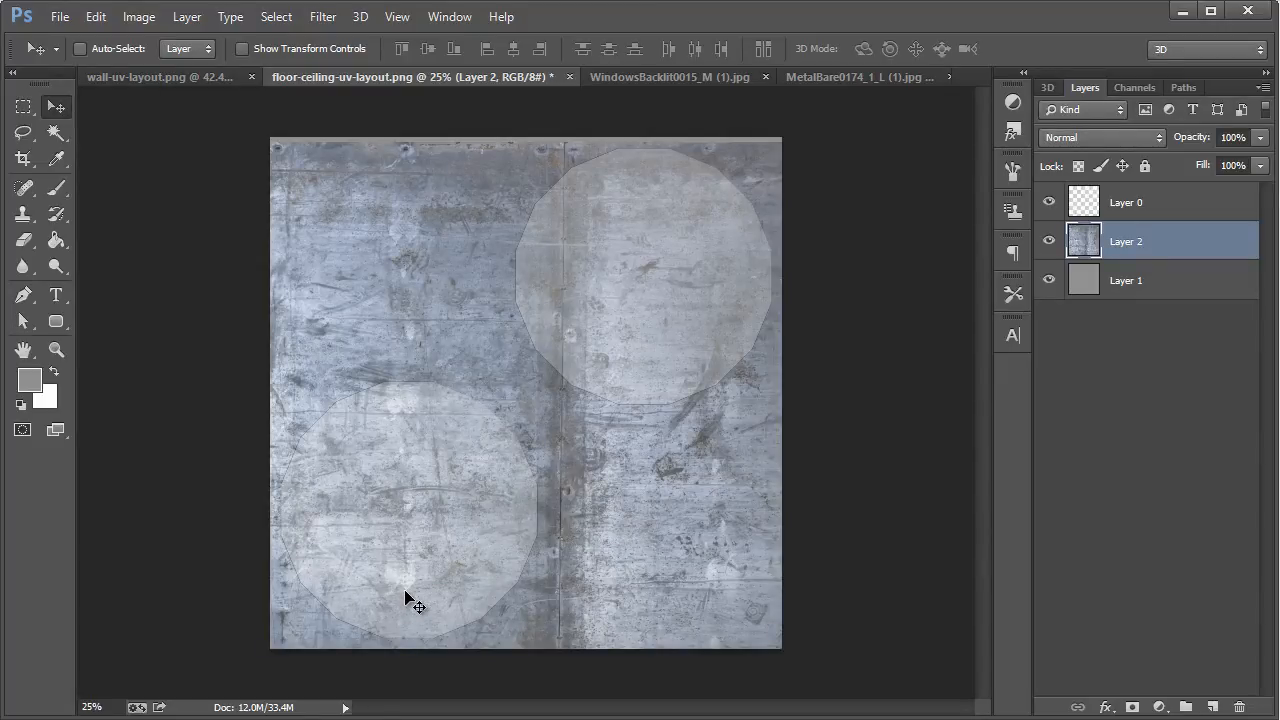
Step: Duplicate the metal texture on Layer 2 and hide the original layer
{"action": "right_click", "coordinate": [1148, 243]}
{"action": "left_click", "coordinate": [856, 287]}
{"action": "left_click", "coordinate": [903, 249]}
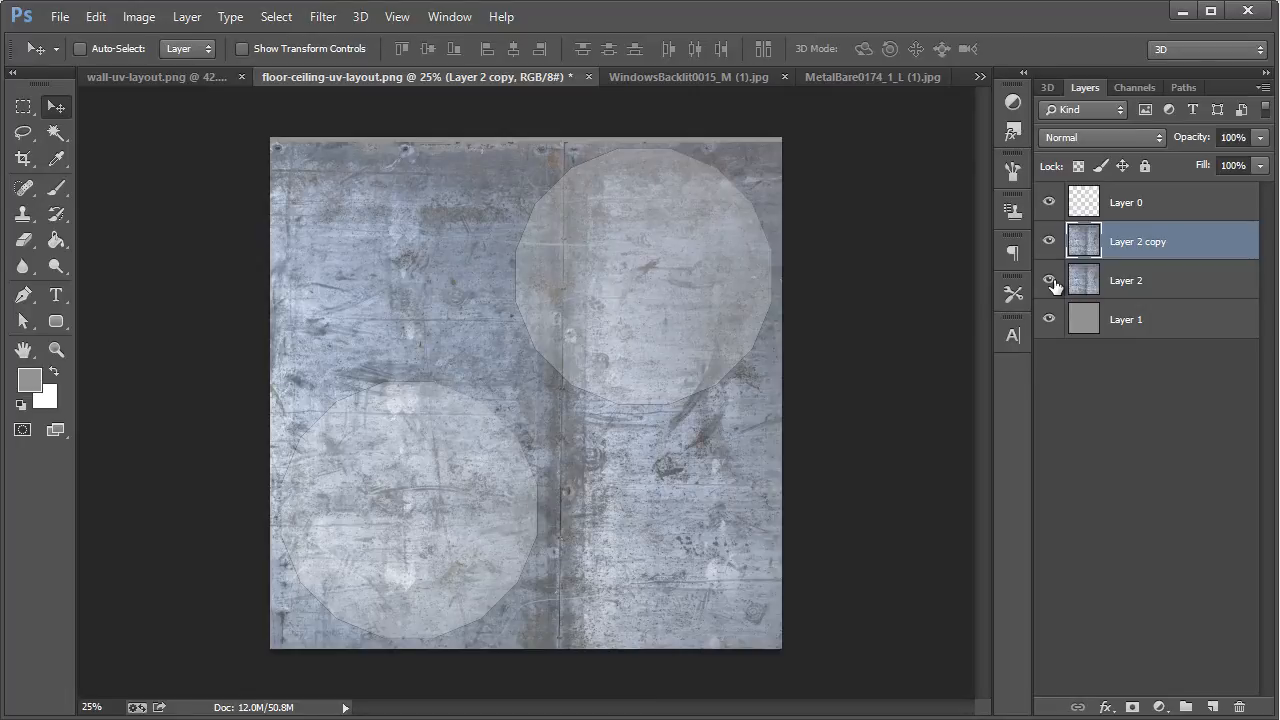
{"action": "left_click", "coordinate": [1049, 281]}
Step: Select the lower-left circular UV island with a slightly larger circle and delete the metal outside it from Layer 2 copy, leaving nothing selected
{"action": "left_click_drag", "start_coordinate": [24, 108], "coordinate": [84, 123]}
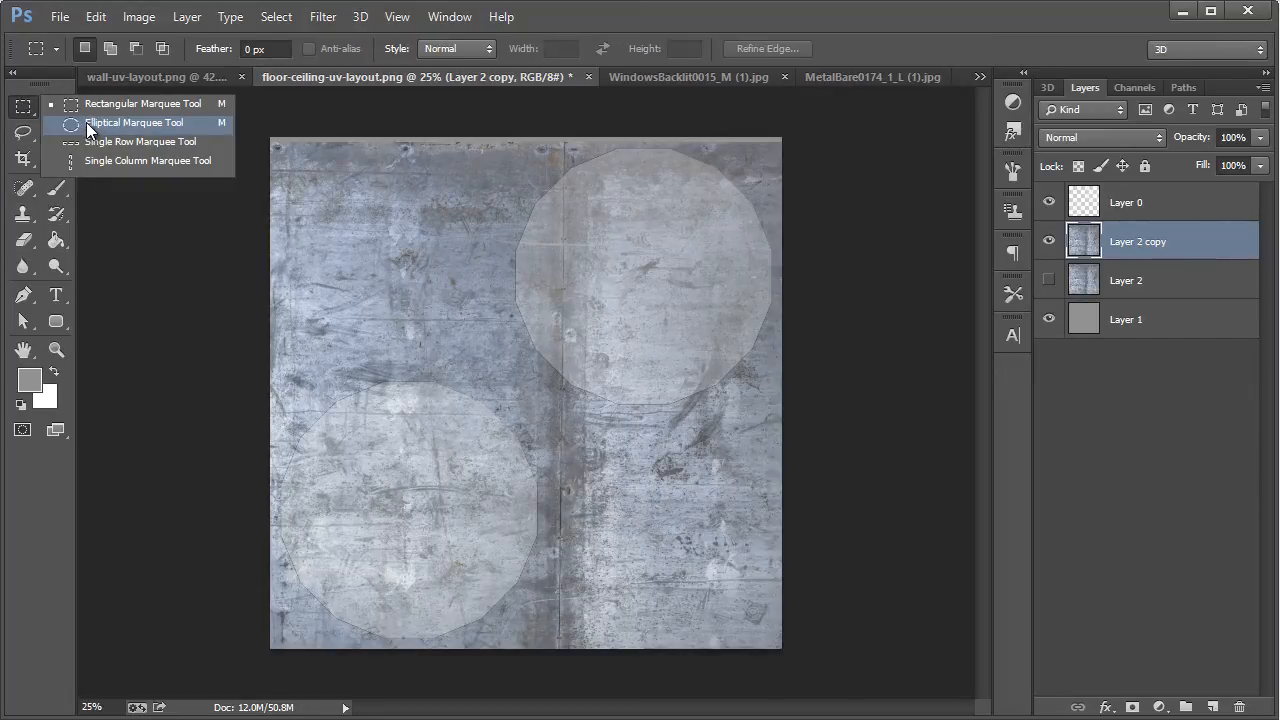
{"action": "left_click", "coordinate": [86, 122]}
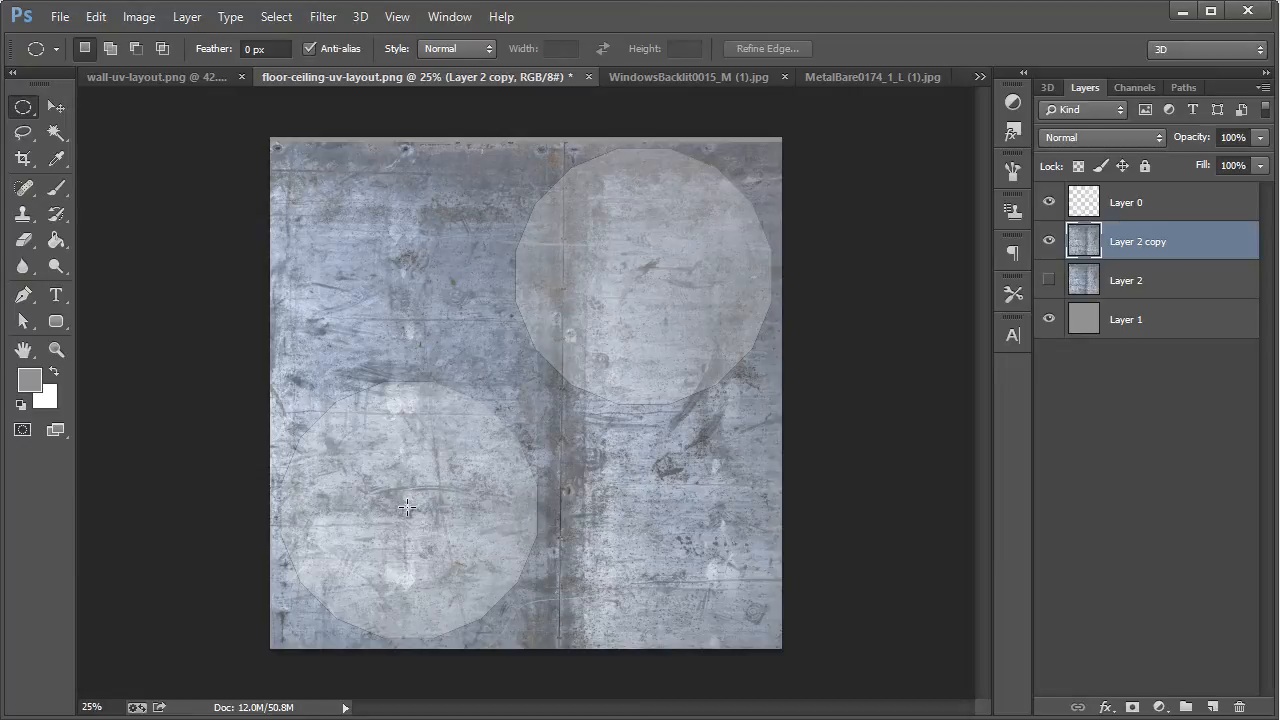
{"action": "left_click_drag", "start_coordinate": [408, 507], "coordinate": [565, 641]}
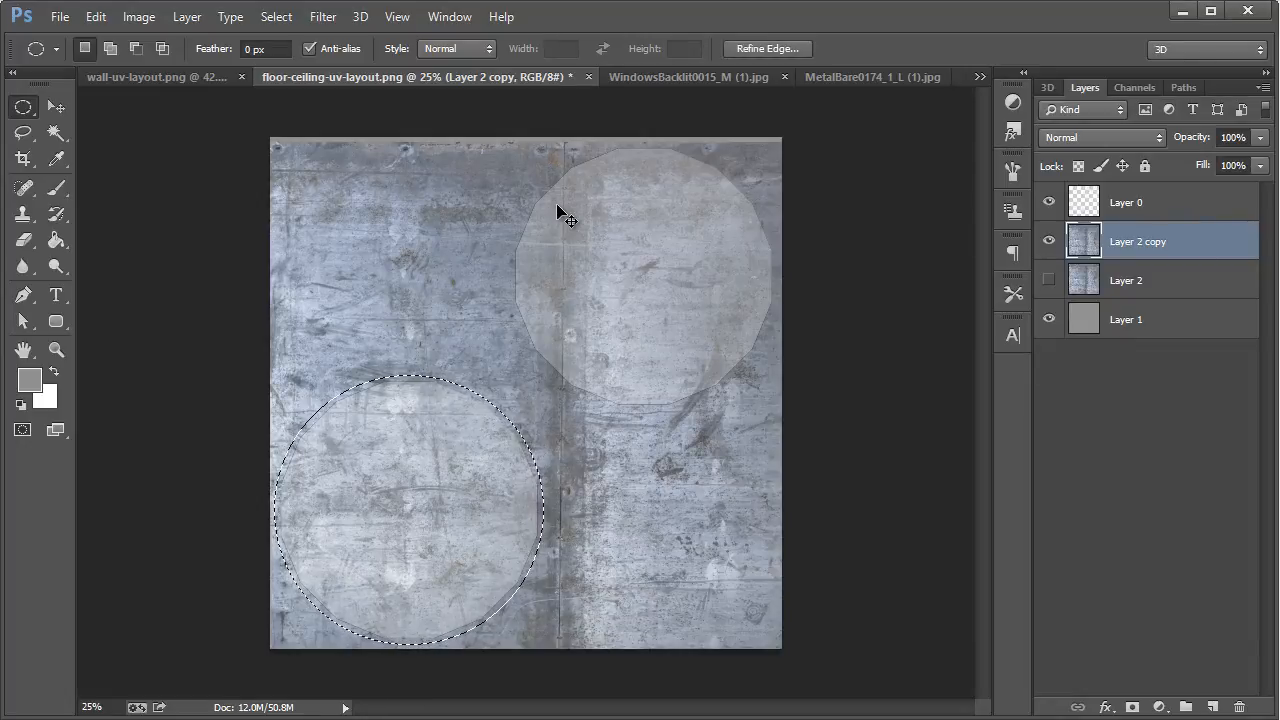
{"action": "key", "text": "ctrl+i"}
{"action": "key", "text": "ctrl+z"}
{"action": "key", "text": "ctrl+shift+i"}
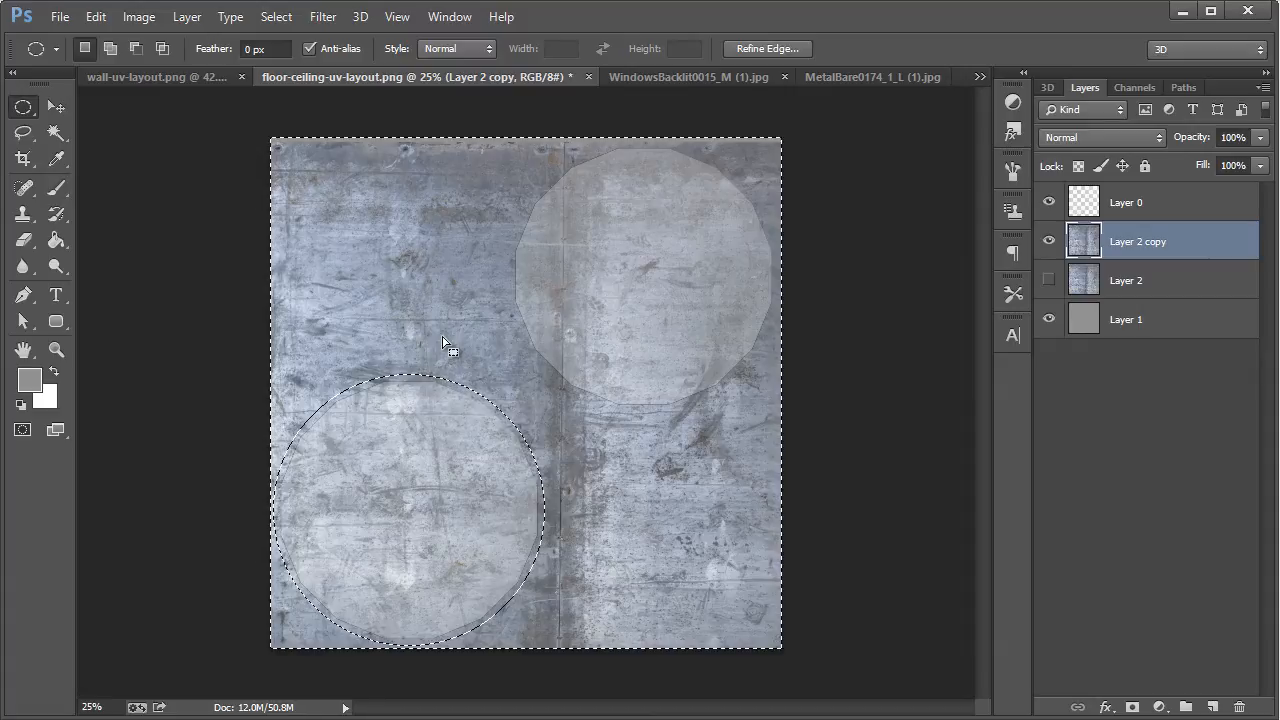
{"action": "key", "text": "Delete"}
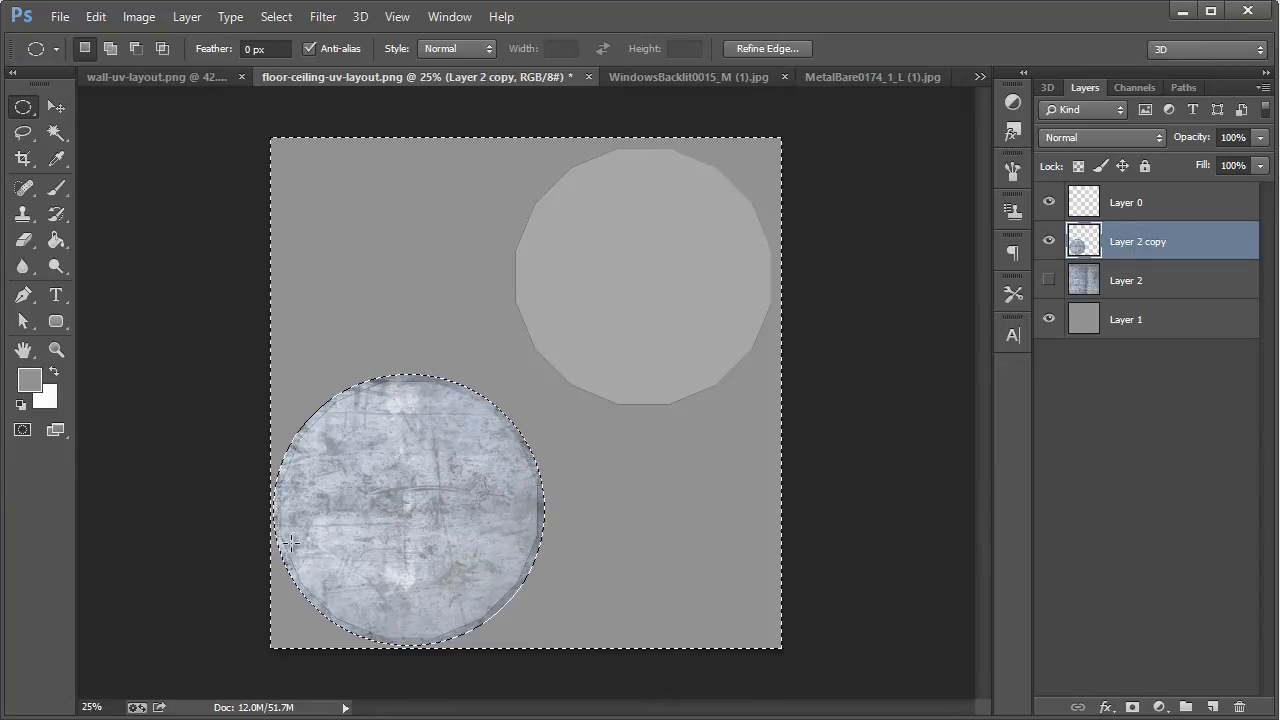
{"action": "key", "text": "ctrl+d"}
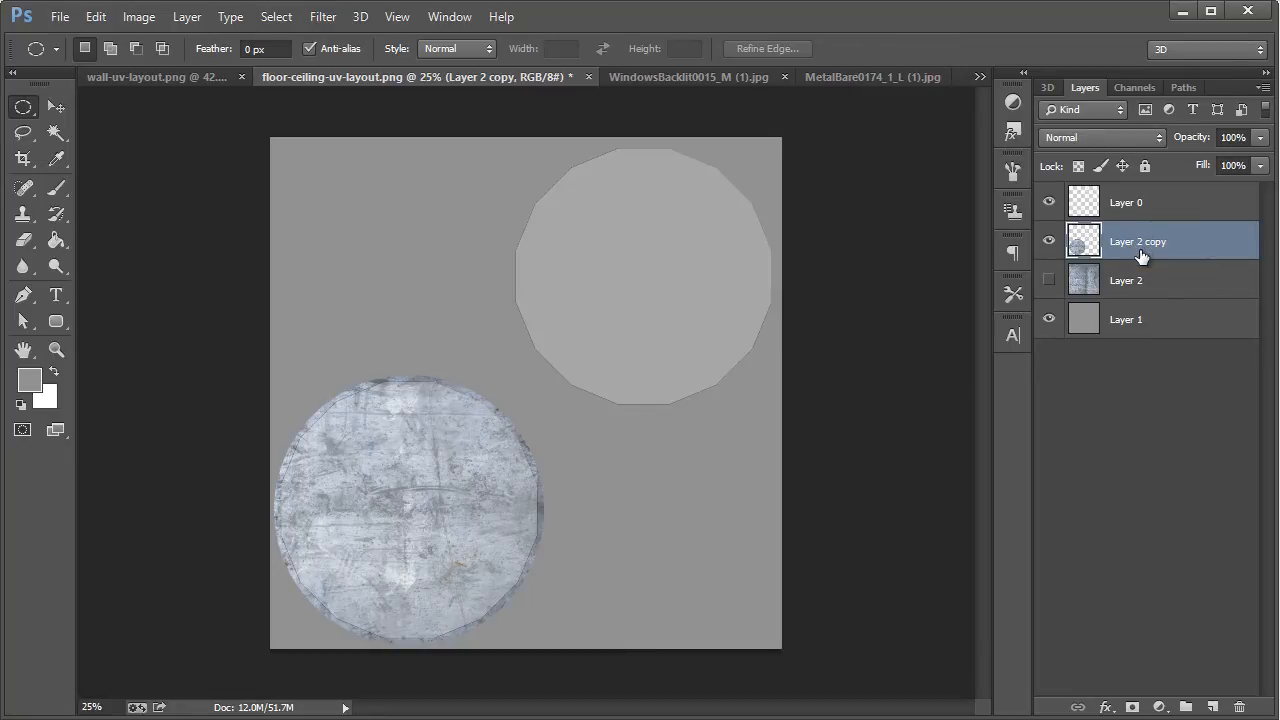
Step: Add a new layer above Layer 2 copy, using the previous layer to create a clipping mask
{"action": "key", "text": "ctrl+shift+n"}
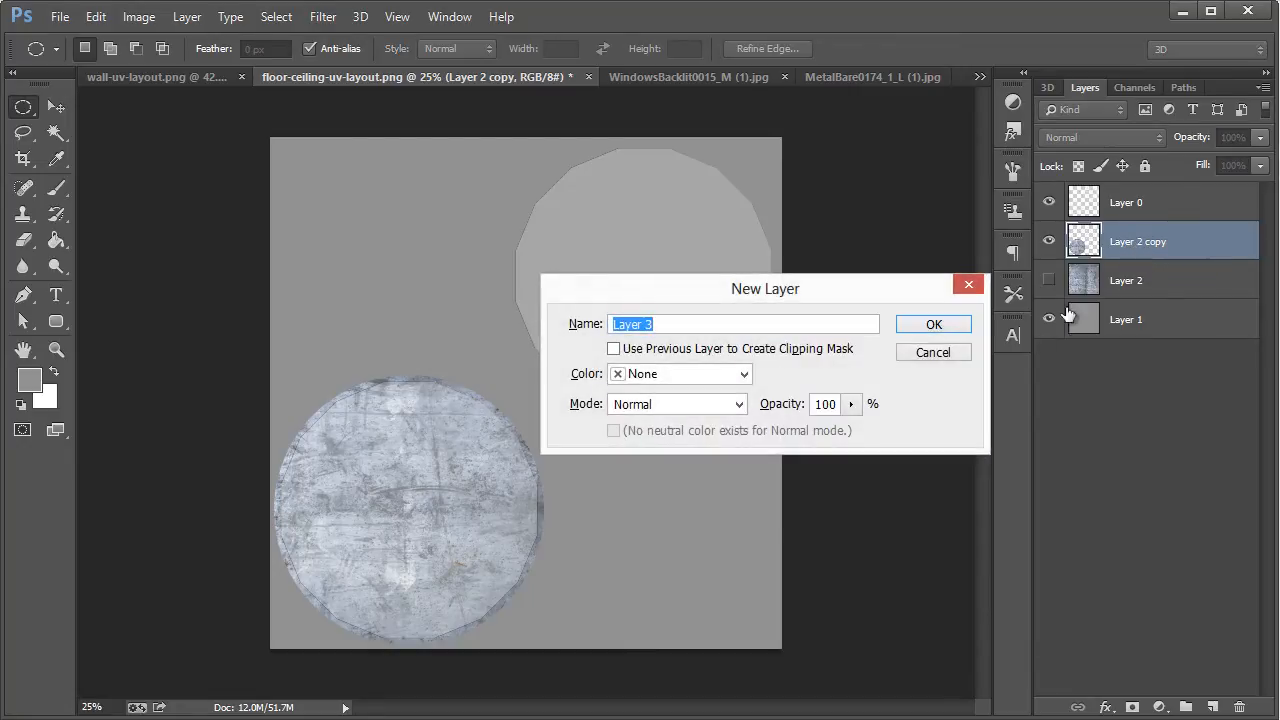
{"action": "key", "text": "Tab"}
{"action": "key", "text": "space"}
{"action": "left_click", "coordinate": [910, 328]}
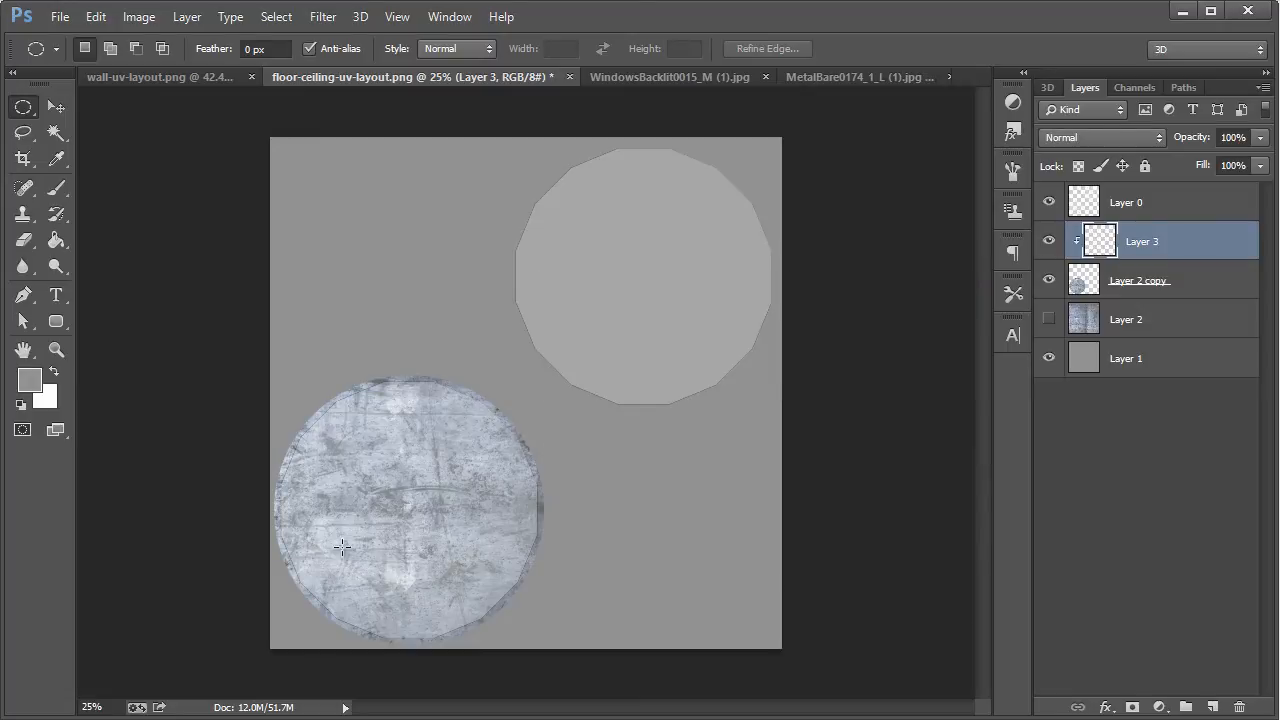
Step: Choose the textured 90 px brush preset for the Brush tool and set its size to 174 px
{"action": "left_click", "coordinate": [67, 190]}
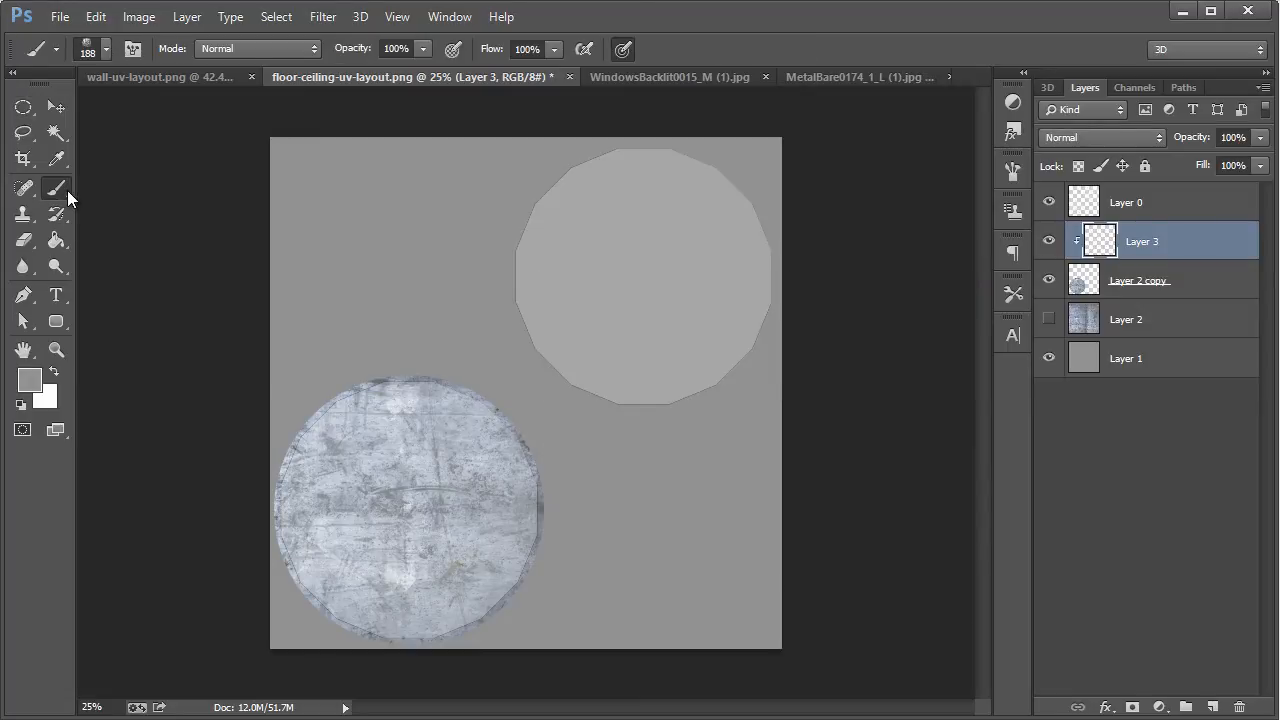
{"action": "left_click", "coordinate": [107, 50]}
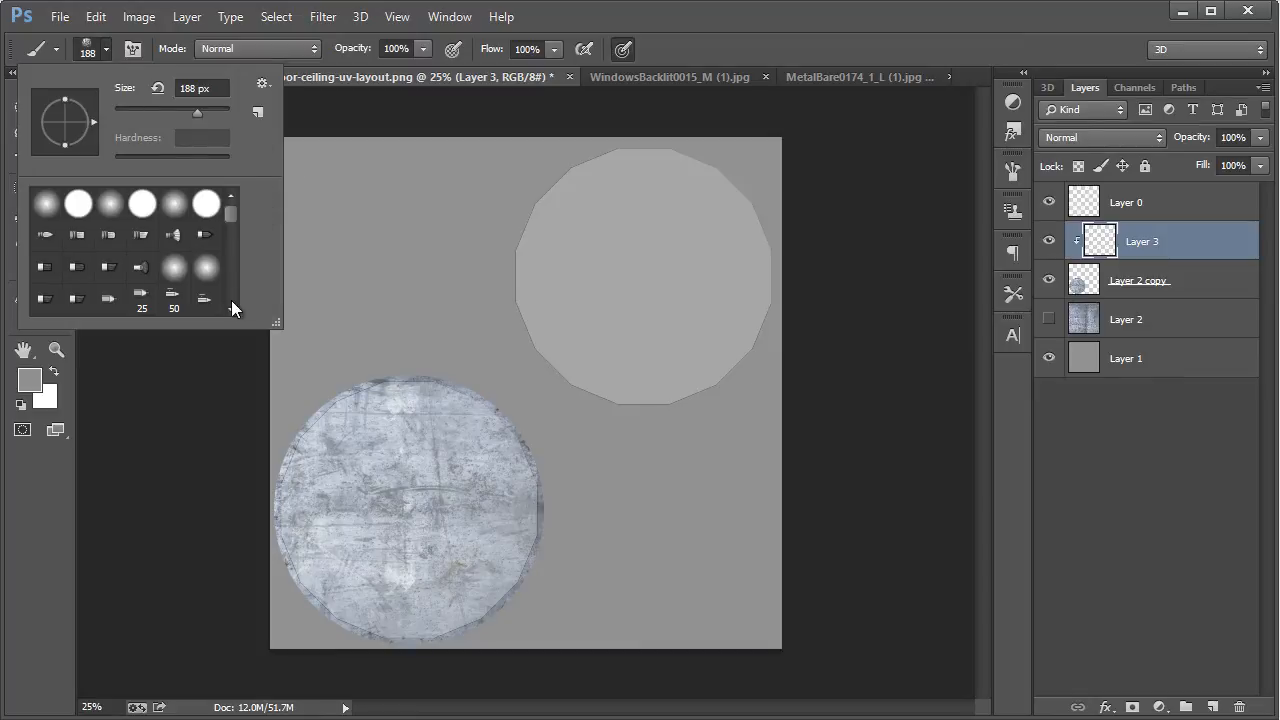
{"action": "left_click_drag", "start_coordinate": [232, 208], "coordinate": [231, 219]}
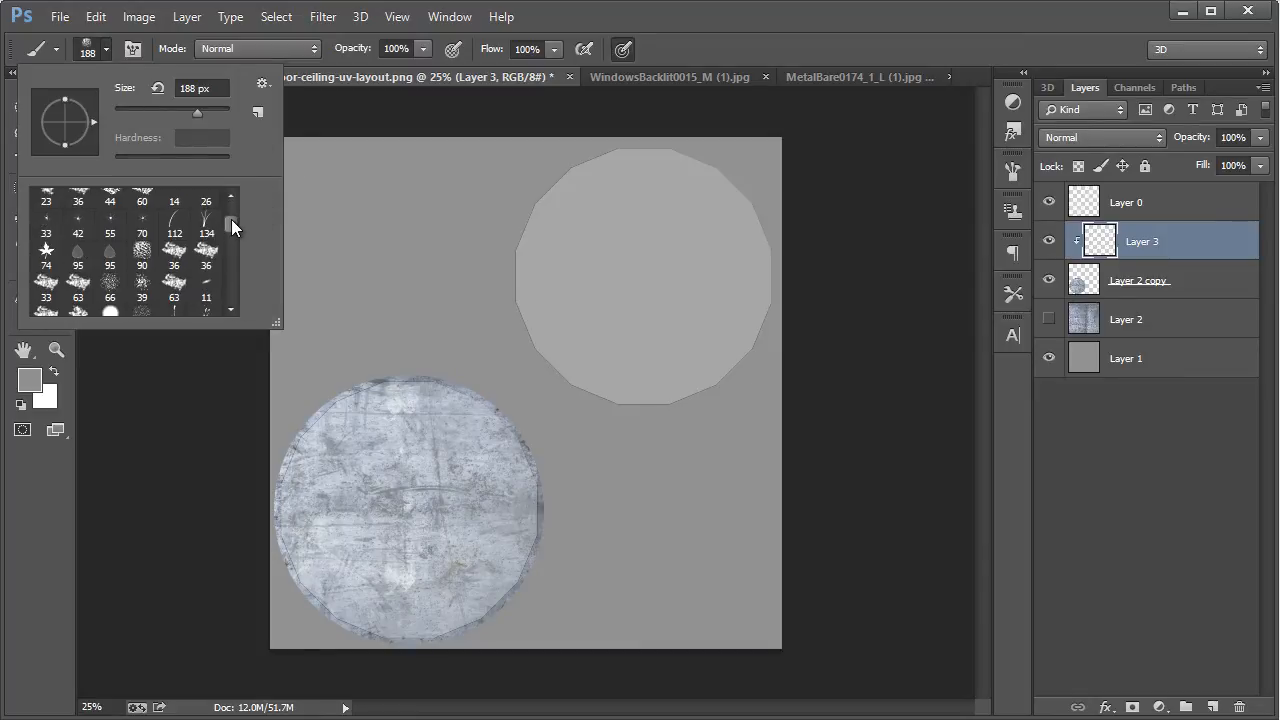
{"action": "left_click", "coordinate": [143, 254]}
{"action": "left_click_drag", "start_coordinate": [198, 110], "coordinate": [193, 110]}
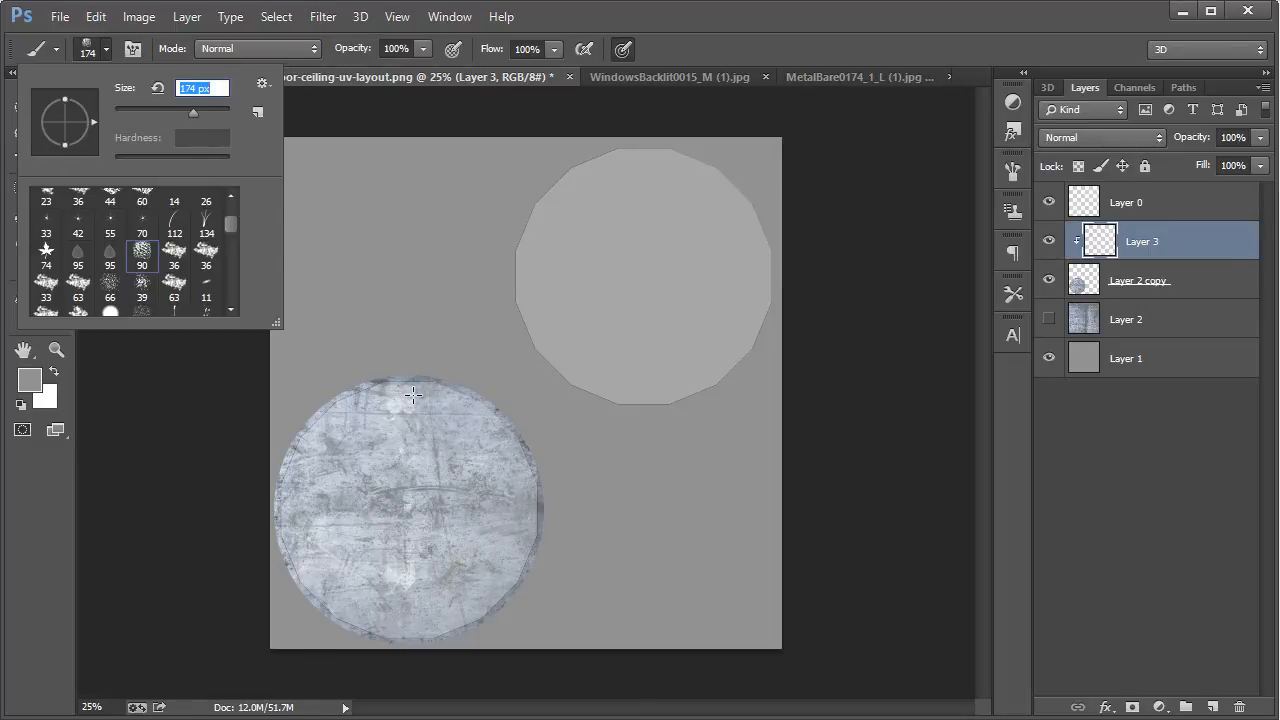
{"action": "left_click", "coordinate": [657, 39]}
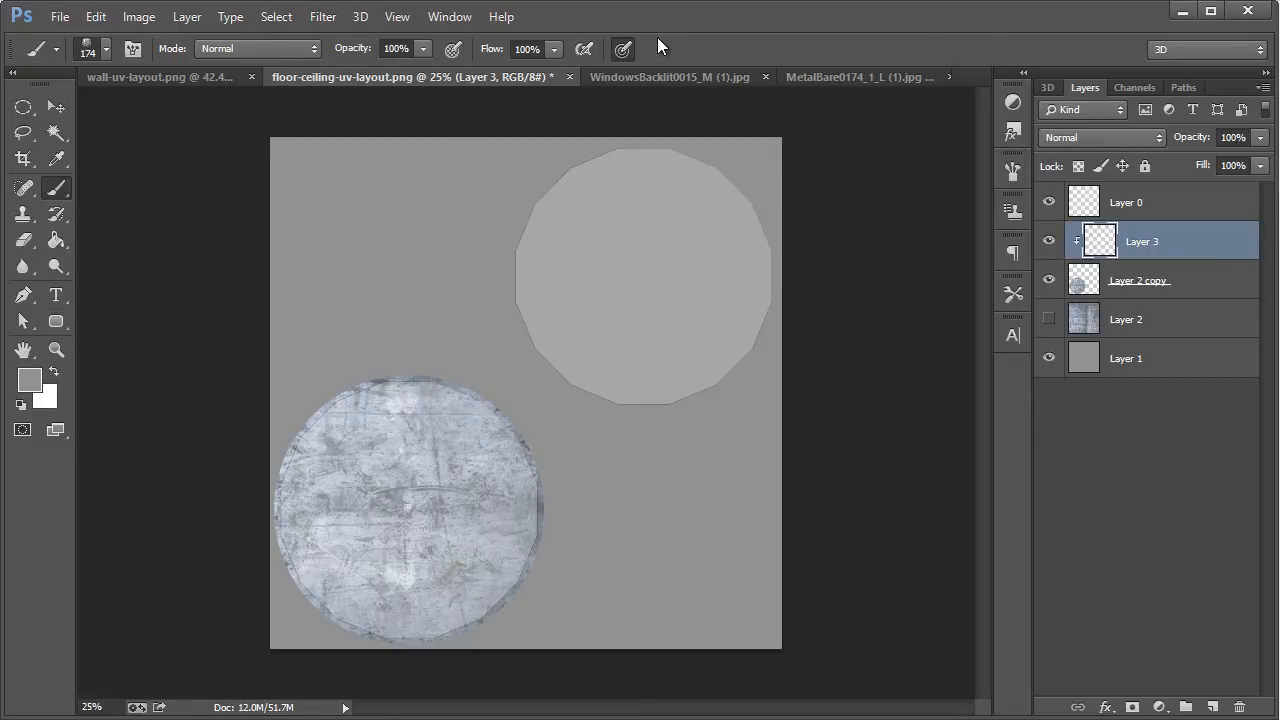
Step: Set the foreground colour to dark grey 494949 and paint around the rim of the lower-left metal circle on Layer 3
{"action": "left_click", "coordinate": [31, 384]}
{"action": "left_click_drag", "start_coordinate": [580, 557], "coordinate": [551, 564]}
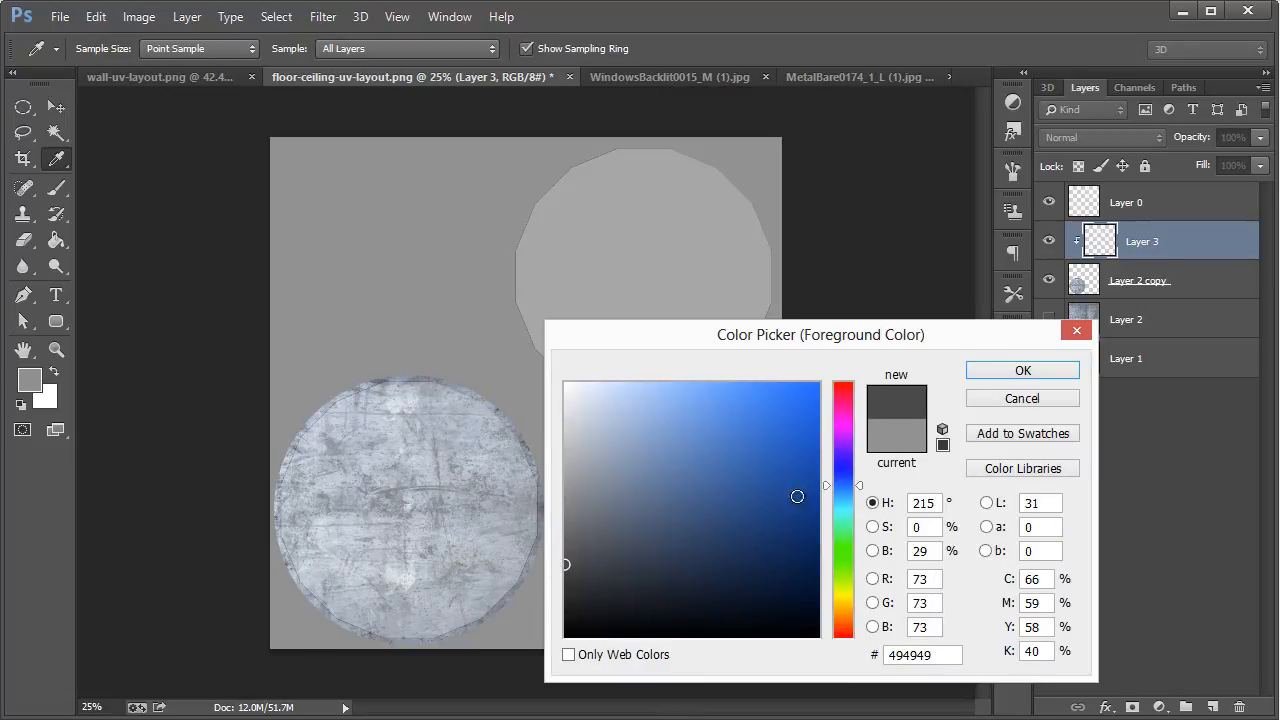
{"action": "left_click", "coordinate": [1001, 371]}
{"action": "key", "text": "b"}
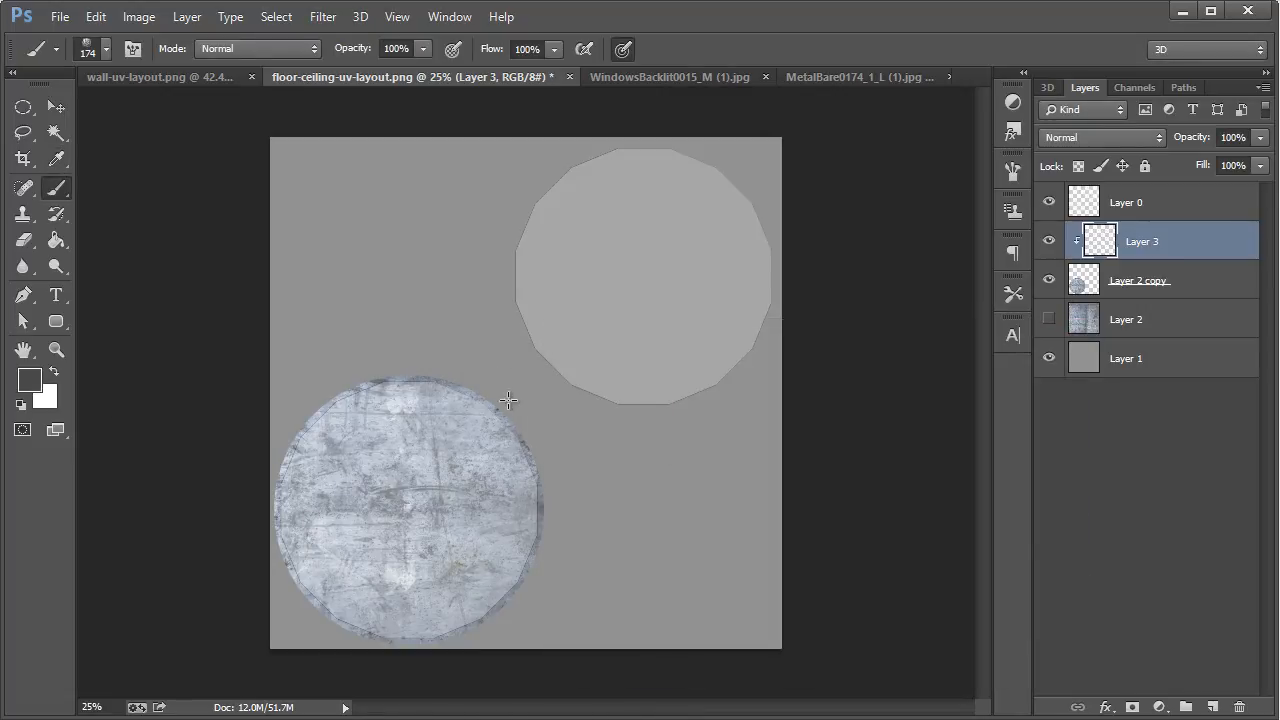
{"action": "mouse_move", "coordinate": [508, 400]}
{"action": "left_mouse_down"}
{"action": "mouse_move", "coordinate": [473, 398]}
{"action": "mouse_move", "coordinate": [540, 476]}
{"action": "mouse_move", "coordinate": [535, 462]}
{"action": "mouse_move", "coordinate": [547, 583]}
{"action": "mouse_move", "coordinate": [544, 552]}
{"action": "mouse_move", "coordinate": [528, 622]}
{"action": "mouse_move", "coordinate": [544, 601]}
{"action": "mouse_move", "coordinate": [483, 630]}
{"action": "mouse_move", "coordinate": [531, 604]}
{"action": "mouse_move", "coordinate": [491, 640]}
{"action": "mouse_move", "coordinate": [454, 635]}
{"action": "mouse_move", "coordinate": [454, 623]}
{"action": "mouse_move", "coordinate": [382, 640]}
{"action": "mouse_move", "coordinate": [394, 634]}
{"action": "mouse_move", "coordinate": [301, 630]}
{"action": "mouse_move", "coordinate": [312, 614]}
{"action": "mouse_move", "coordinate": [285, 594]}
{"action": "mouse_move", "coordinate": [273, 557]}
{"action": "mouse_move", "coordinate": [283, 504]}
{"action": "mouse_move", "coordinate": [272, 558]}
{"action": "mouse_move", "coordinate": [277, 433]}
{"action": "mouse_move", "coordinate": [345, 381]}
{"action": "mouse_move", "coordinate": [317, 412]}
{"action": "mouse_move", "coordinate": [391, 390]}
{"action": "mouse_move", "coordinate": [336, 412]}
{"action": "mouse_move", "coordinate": [400, 360]}
{"action": "mouse_move", "coordinate": [366, 387]}
{"action": "mouse_move", "coordinate": [452, 369]}
{"action": "mouse_move", "coordinate": [502, 390]}
{"action": "mouse_move", "coordinate": [328, 376]}
{"action": "left_mouse_up"}
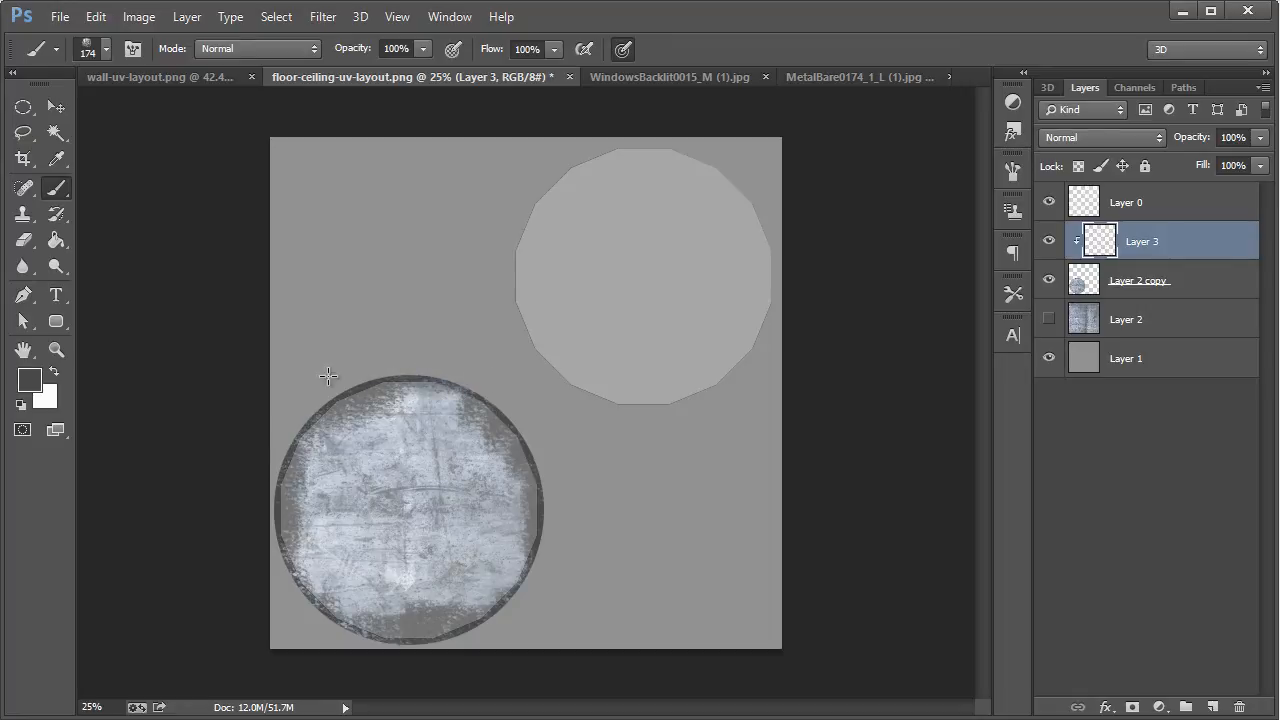
{"action": "mouse_move", "coordinate": [297, 605]}
{"action": "left_mouse_down"}
{"action": "mouse_move", "coordinate": [371, 657]}
{"action": "mouse_move", "coordinate": [411, 659]}
{"action": "left_mouse_up"}
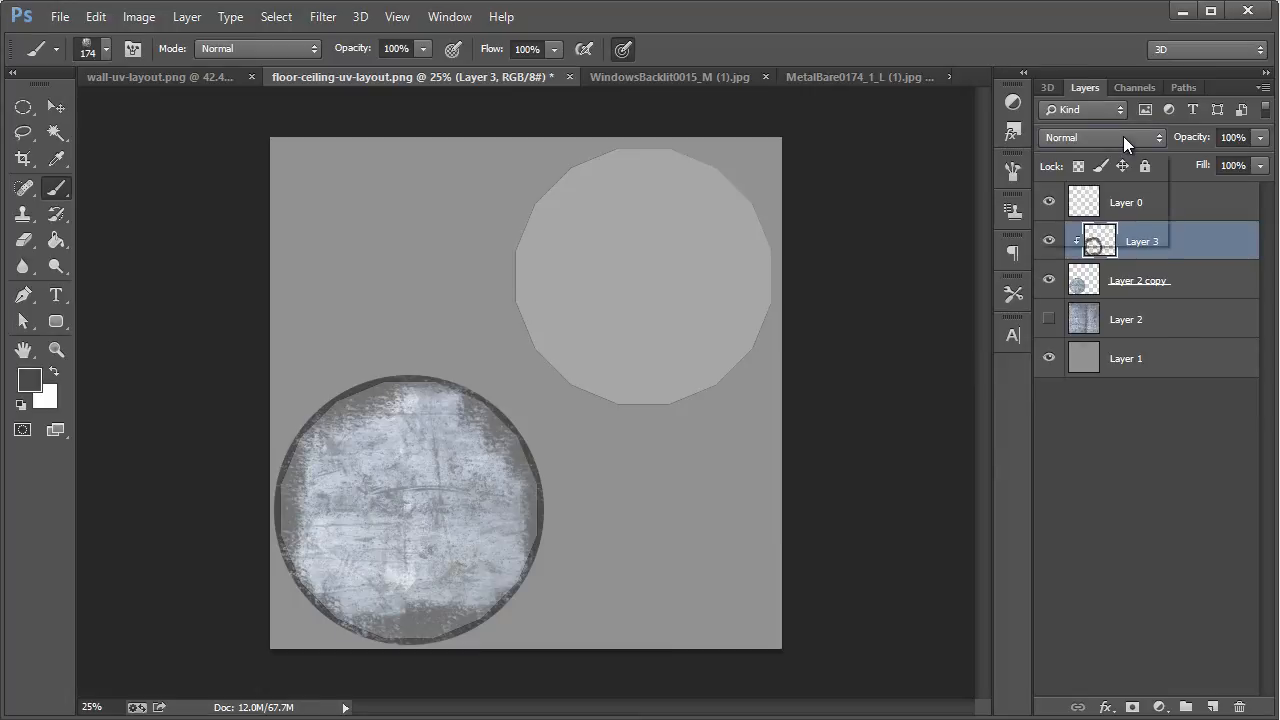
Step: Set Layer 3's blend mode to Overlay and check the darkened rim with the UV overlay on Layer 0 temporarily hidden
{"action": "left_click", "coordinate": [1123, 136]}
{"action": "left_click", "coordinate": [1097, 135]}
{"action": "left_click", "coordinate": [1104, 137]}
{"action": "left_click", "coordinate": [1090, 136]}
{"action": "left_click", "coordinate": [55, 104]}
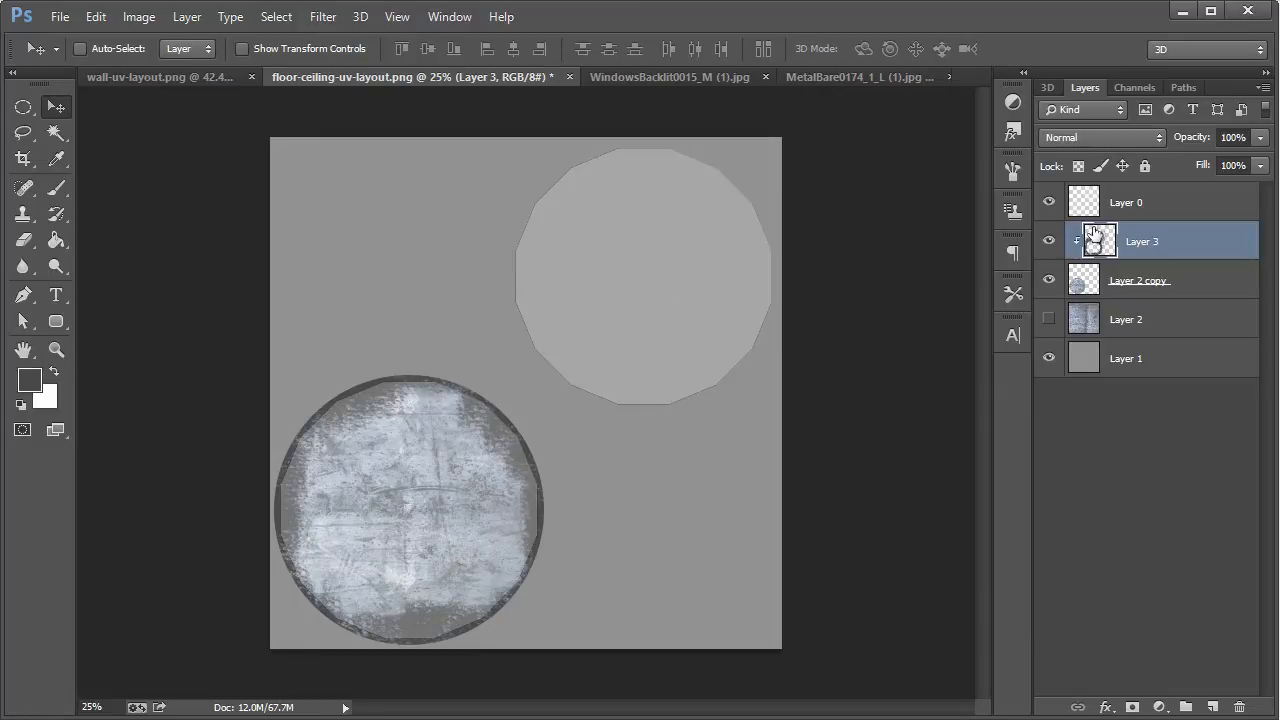
{"action": "left_click", "coordinate": [1112, 141]}
{"action": "left_click", "coordinate": [1086, 194]}
{"action": "key", "text": "shift+plus"}
{"action": "key", "text": "shift+plus"}
{"action": "key", "text": "shift+plus"}
{"action": "key", "text": "shift+plus"}
{"action": "key", "text": "shift+plus"}
{"action": "key", "text": "shift+plus"}
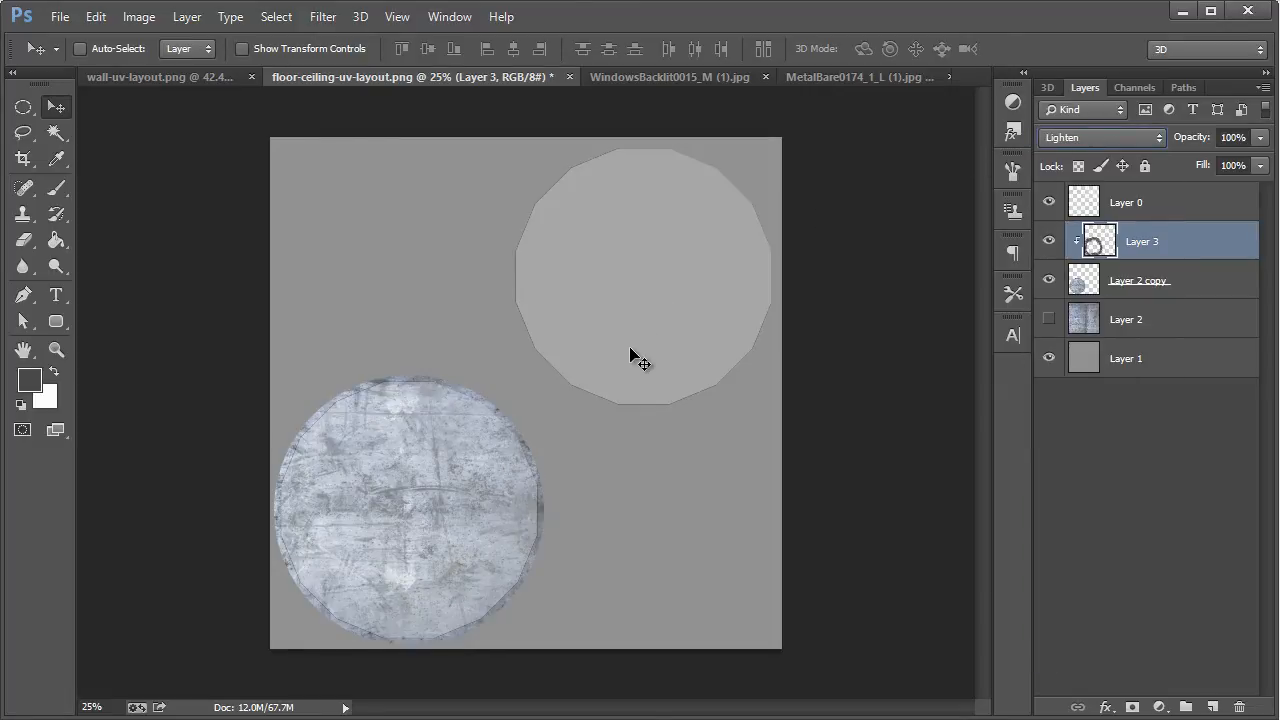
{"action": "key", "text": "shift+plus"}
{"action": "key", "text": "shift+plus"}
{"action": "key", "text": "shift+plus"}
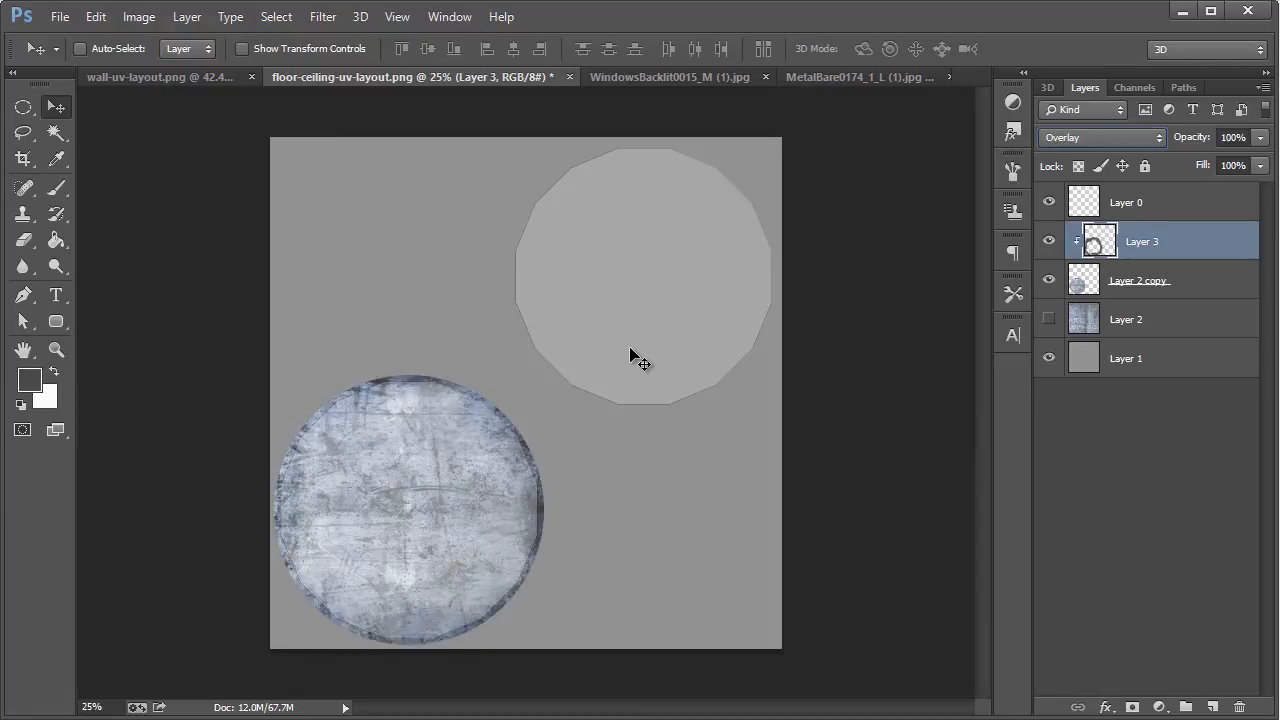
{"action": "key", "text": "shift+plus"}
{"action": "key", "text": "shift+minus"}
{"action": "left_click", "coordinate": [1050, 203]}
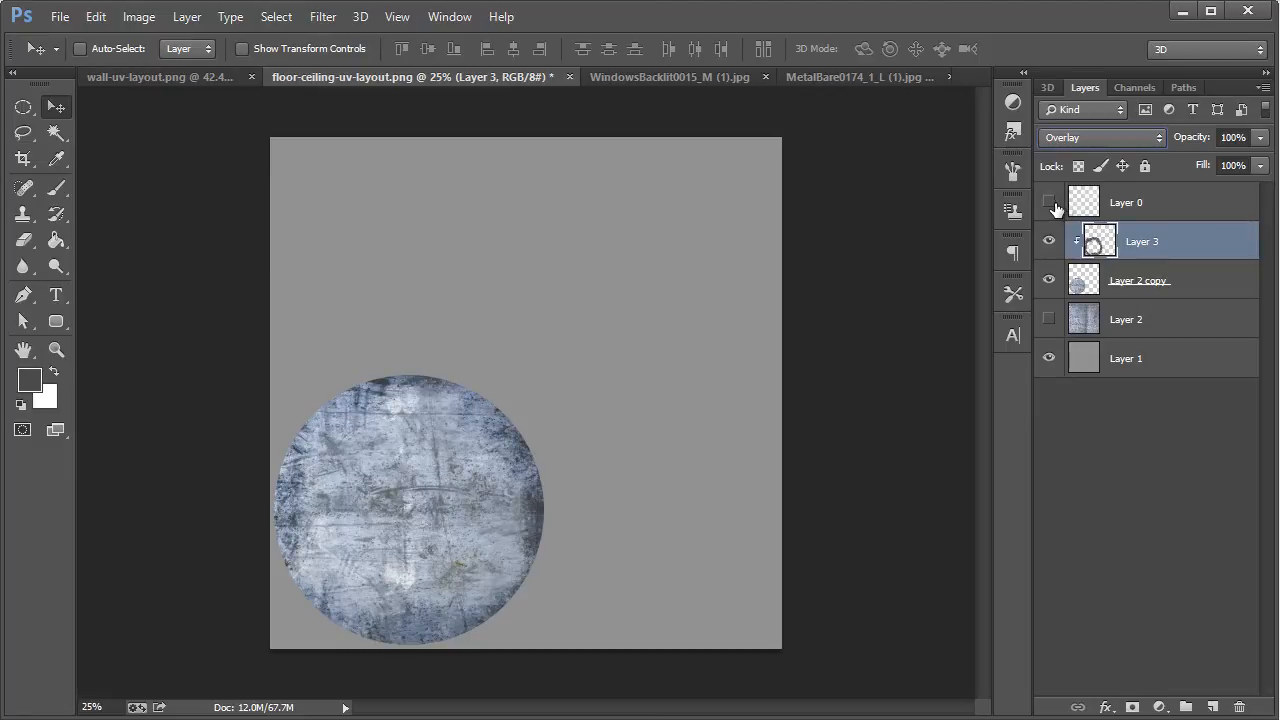
{"action": "left_click", "coordinate": [1050, 203]}
{"action": "left_click", "coordinate": [1050, 203]}
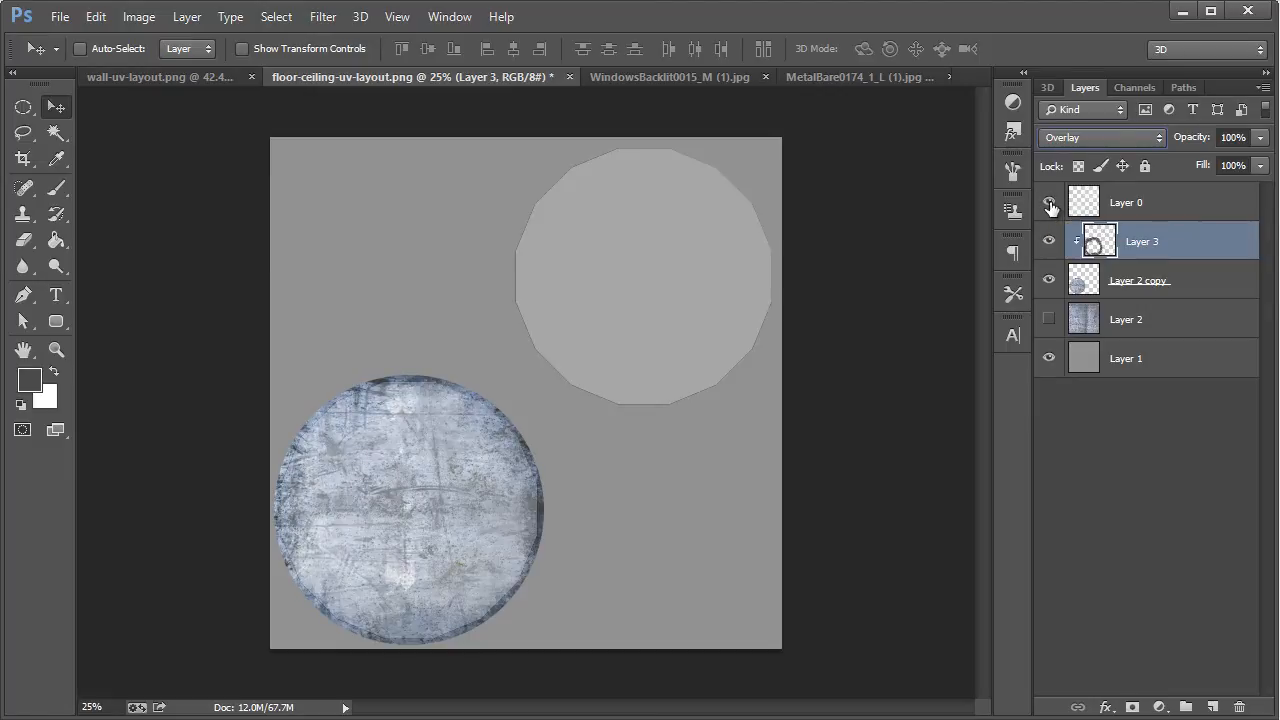
Step: Show Layer 2 and move its metal texture left and up so a clean area lies under the upper-right circular UV island
{"action": "left_click", "coordinate": [1117, 324]}
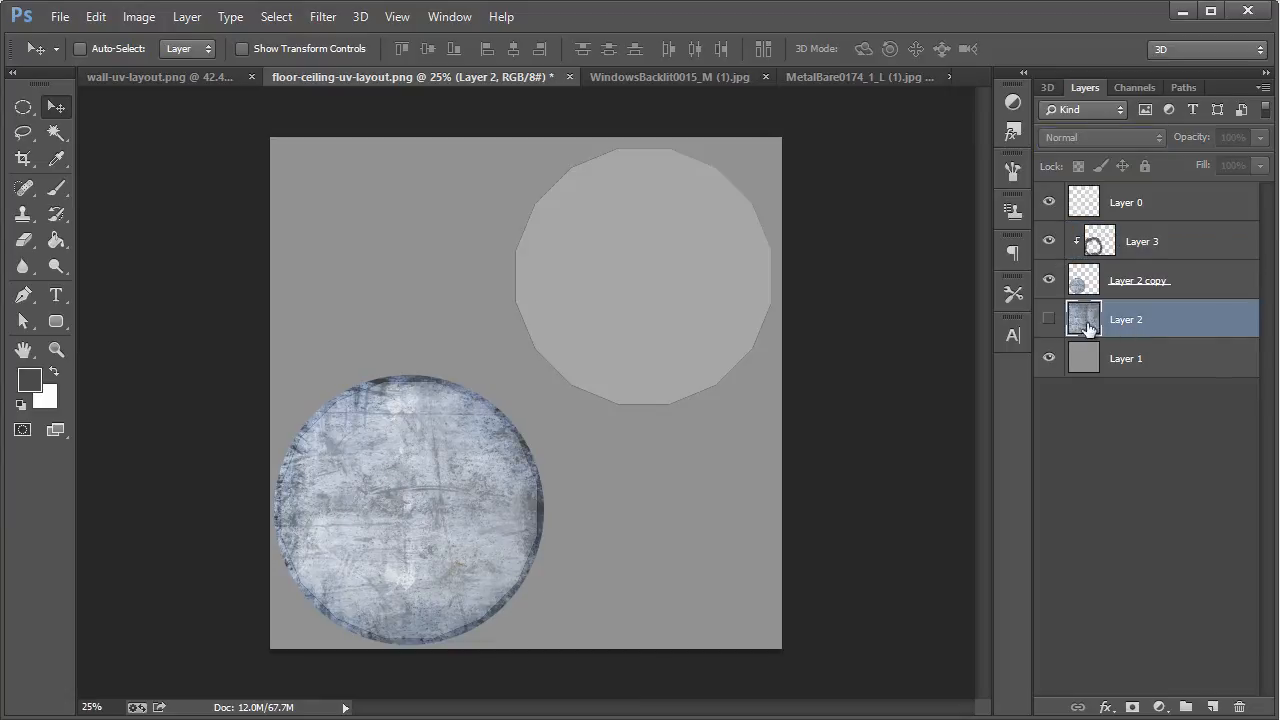
{"action": "left_click", "coordinate": [1049, 320]}
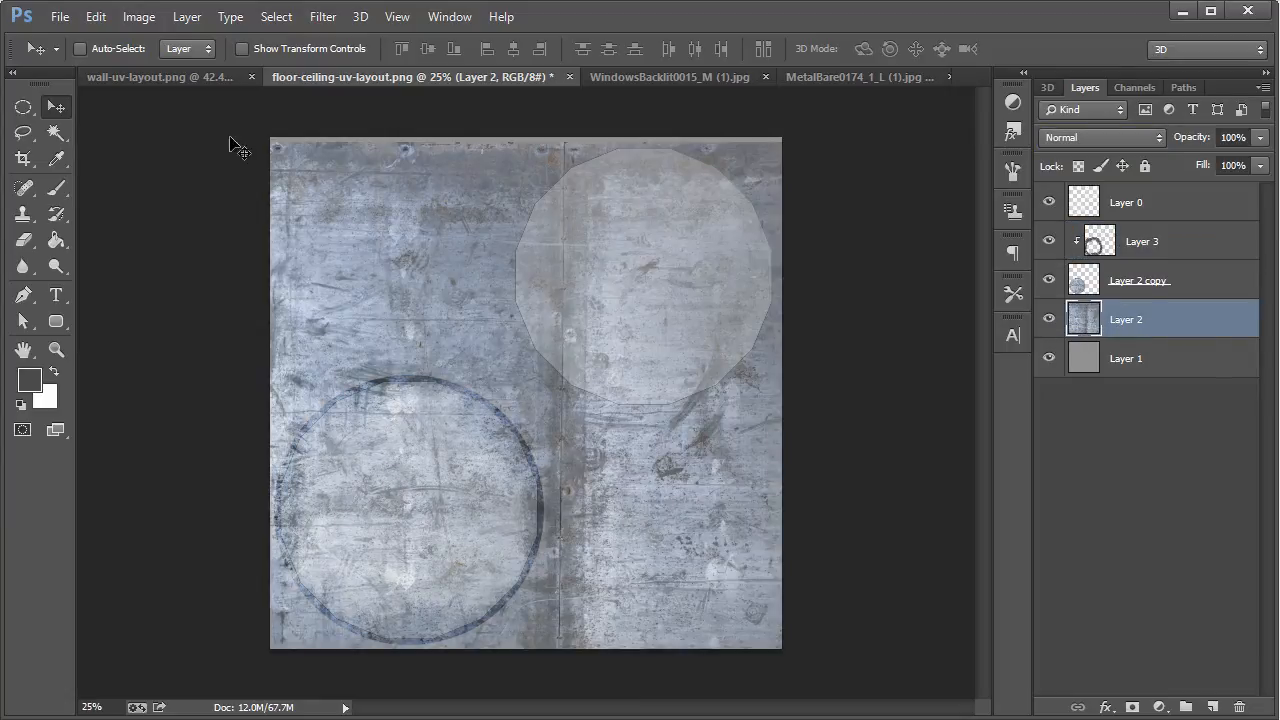
{"action": "left_click_drag", "start_coordinate": [674, 237], "coordinate": [591, 214]}
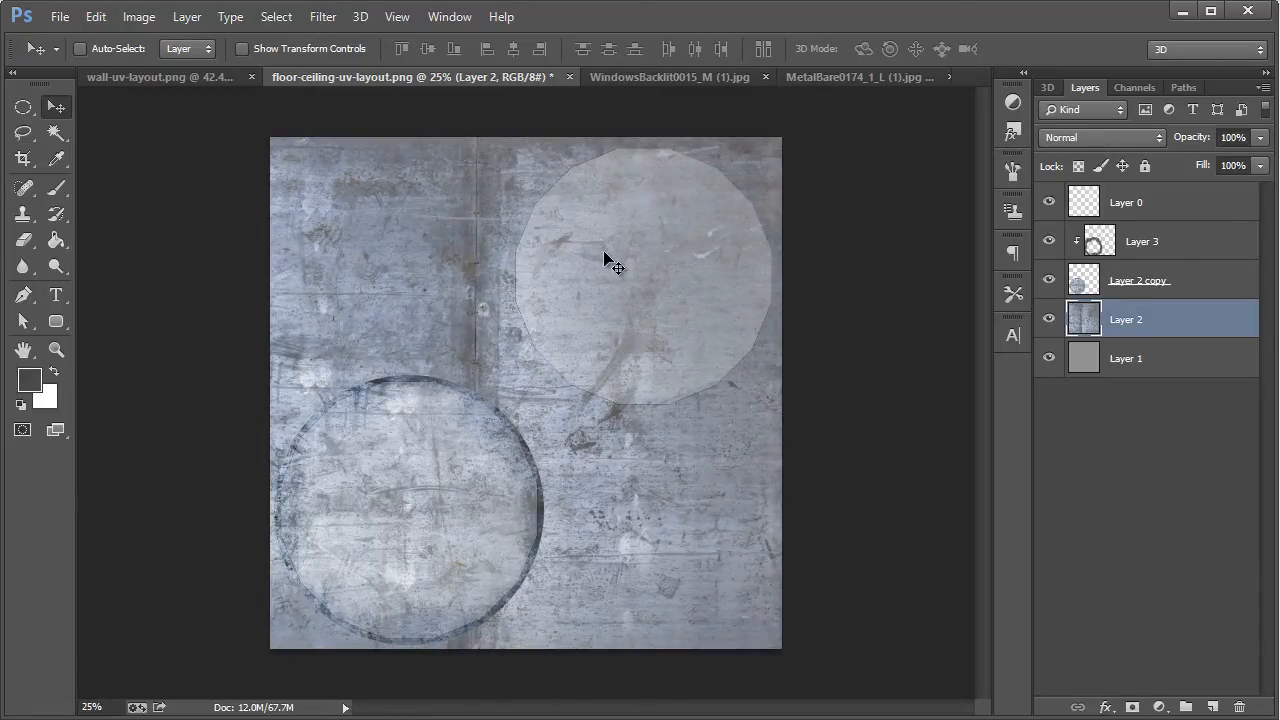
{"action": "left_click_drag", "start_coordinate": [677, 268], "coordinate": [669, 342]}
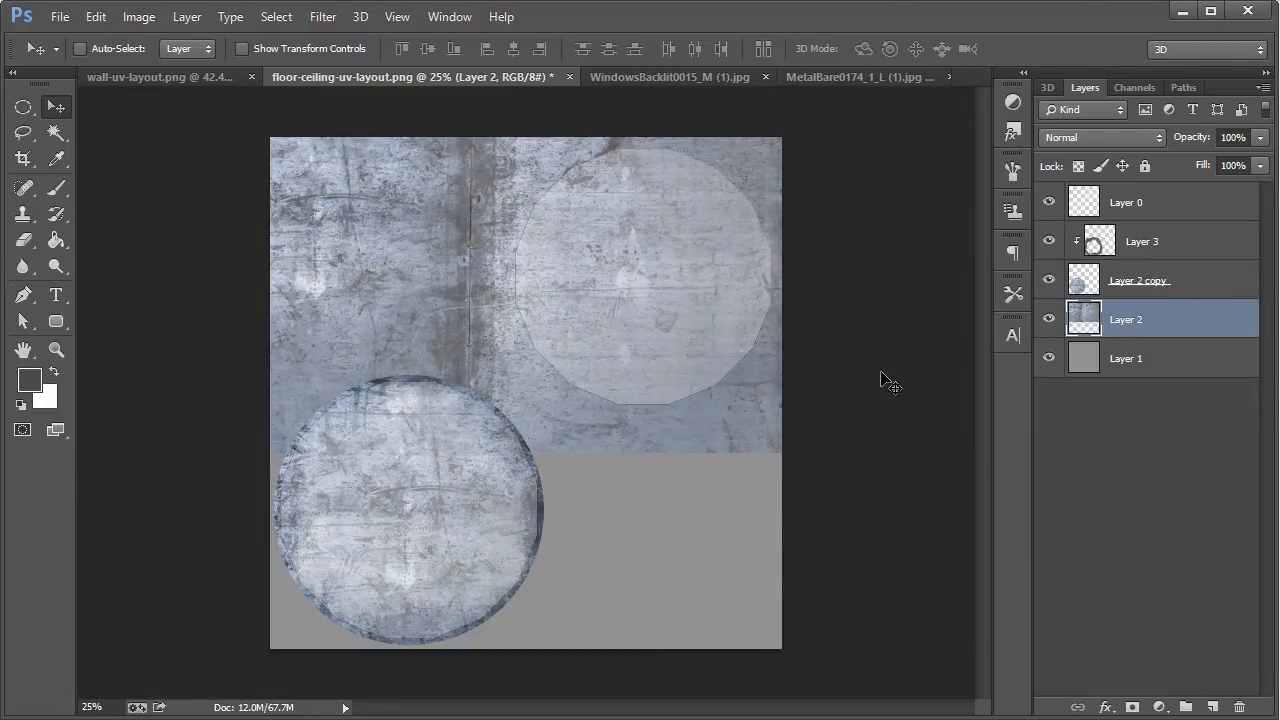
Step: Select the upper-right UV island with a circular marquee nudged into place, delete the metal outside it from Layer 2, and deselect
{"action": "left_click", "coordinate": [61, 321]}
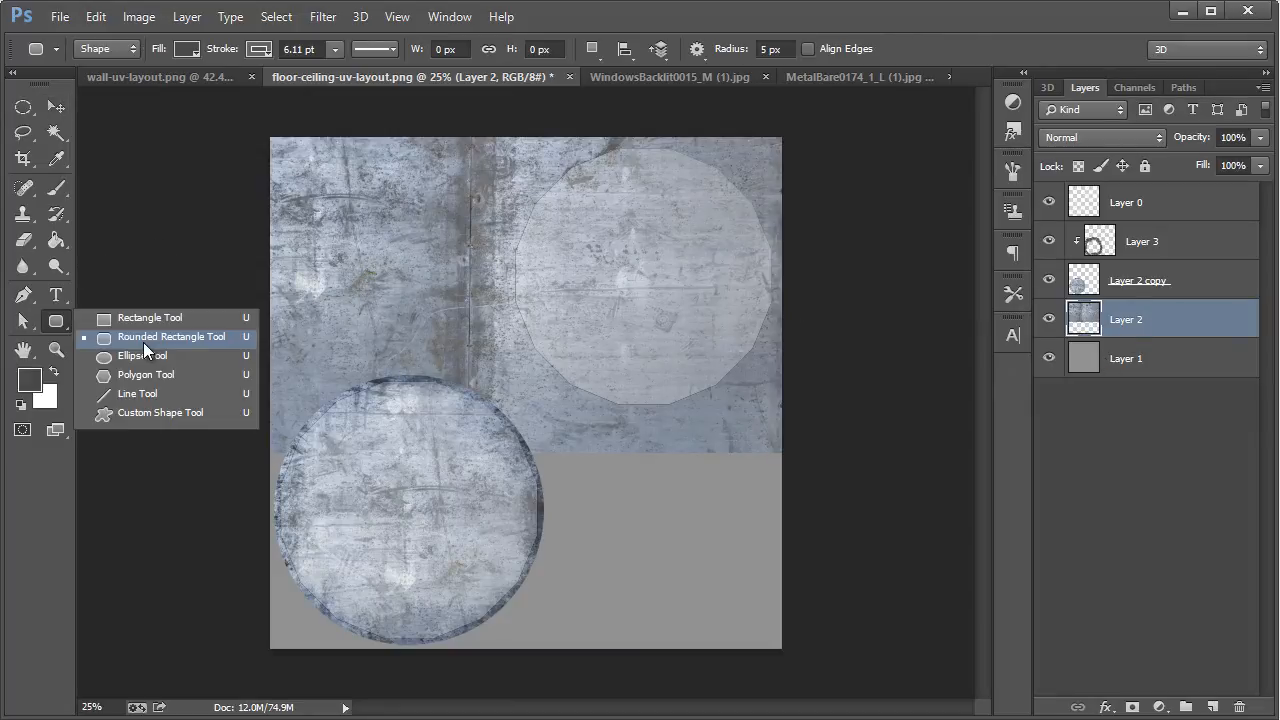
{"action": "left_click", "coordinate": [28, 114]}
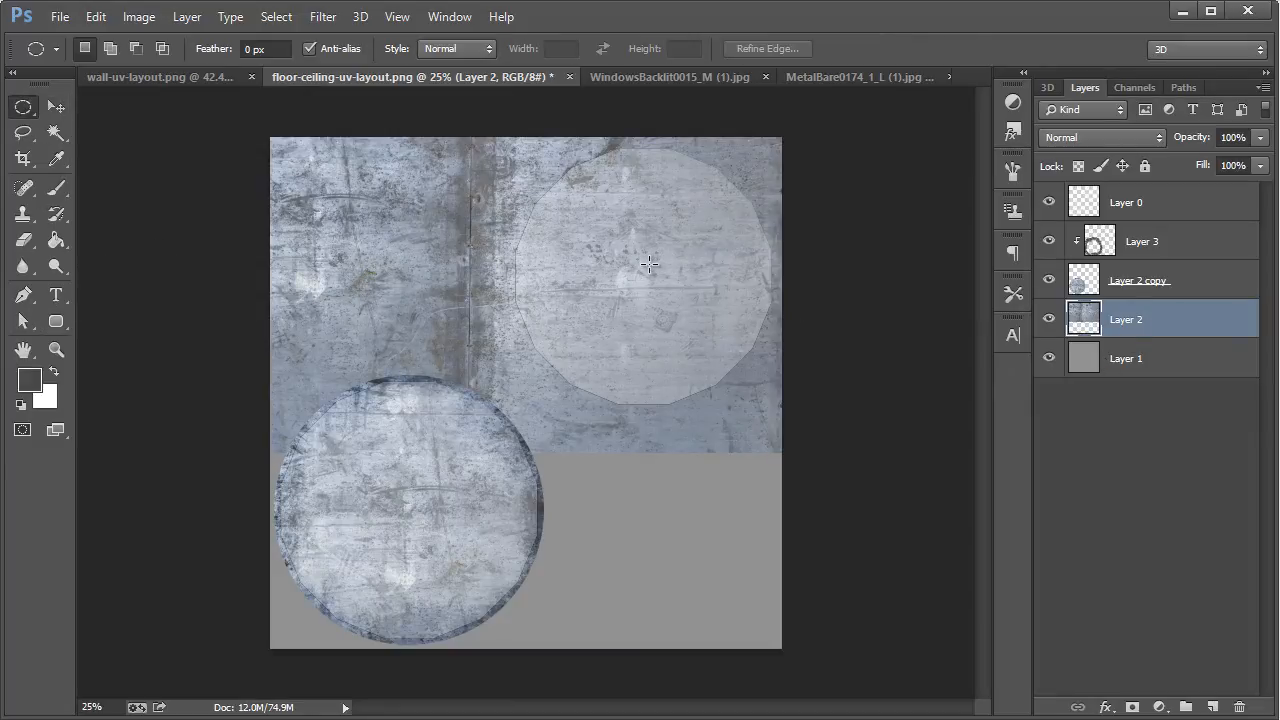
{"action": "left_click_drag", "start_coordinate": [646, 270], "coordinate": [828, 400]}
{"action": "key", "text": "shift+Down"}
{"action": "key", "text": "shift+Down"}
{"action": "key", "text": "shift+Down"}
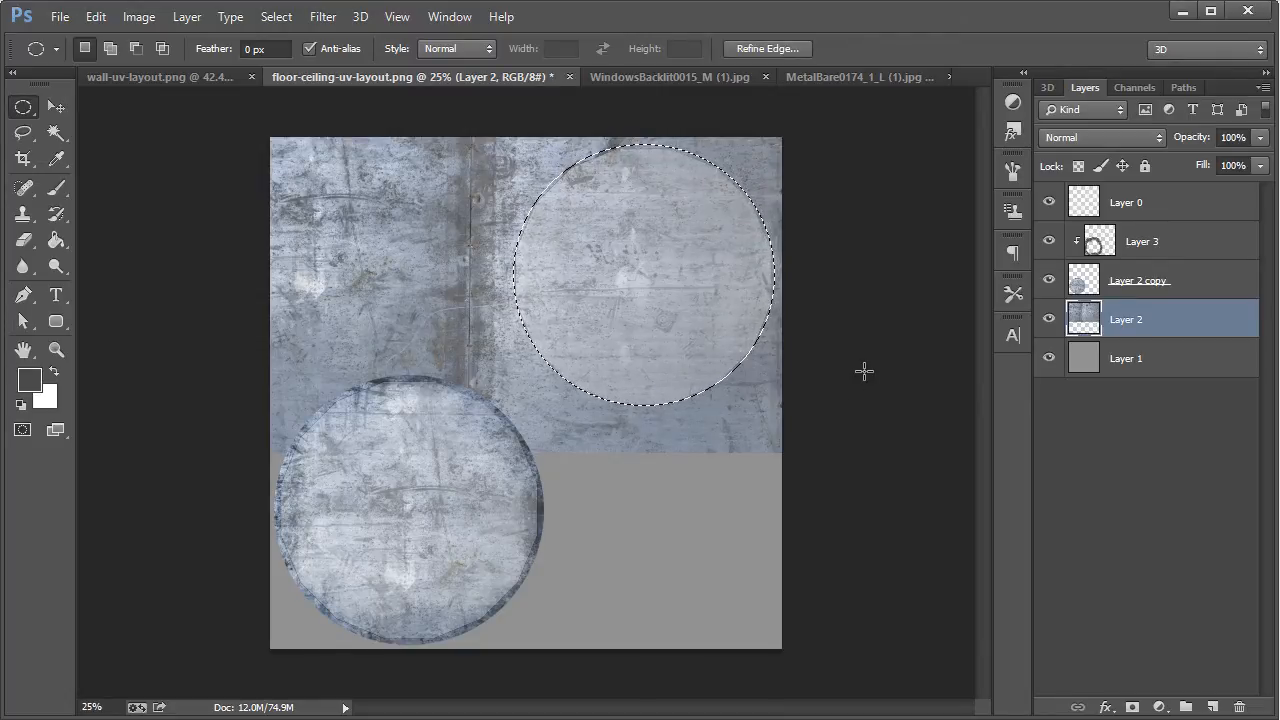
{"action": "key", "text": "Up"}
{"action": "key", "text": "Left"}
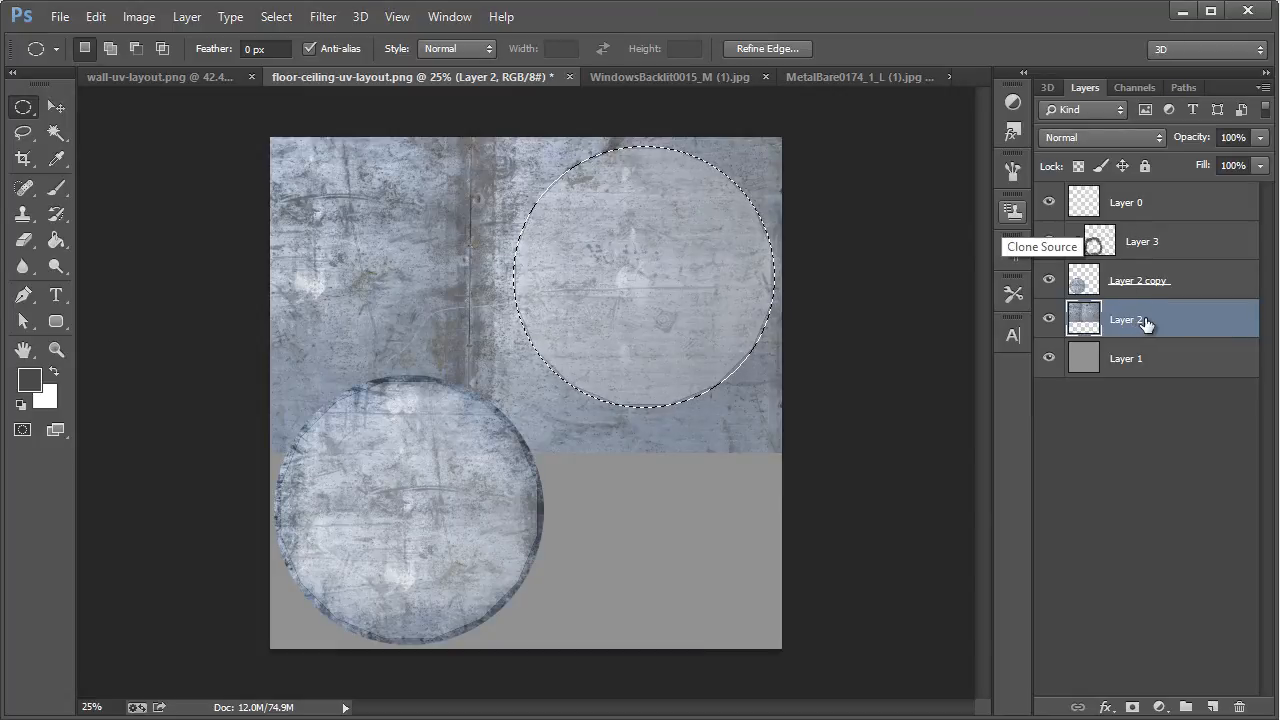
{"action": "key", "text": "ctrl+shift+i"}
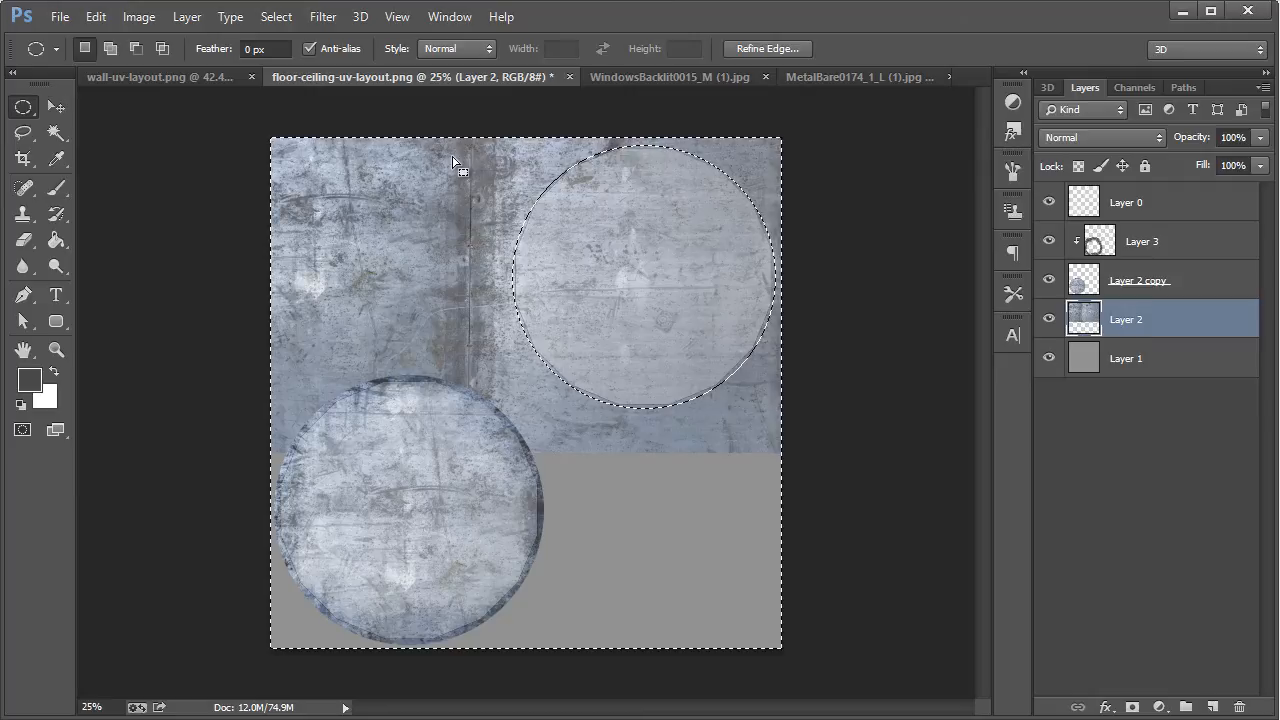
{"action": "key", "text": "Delete"}
{"action": "key", "text": "ctrl+d"}
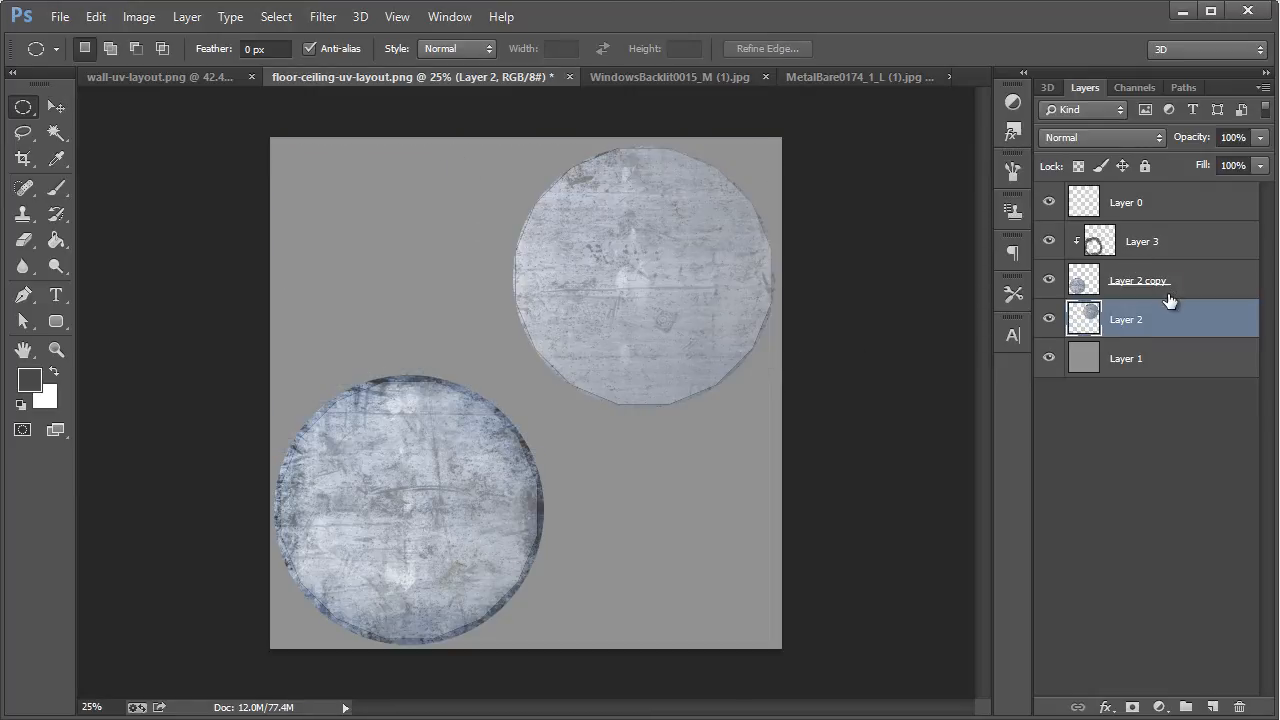
Step: Add a new layer clipped to Layer 2 and brush dark grey around the rim of the upper-right metal circle
{"action": "key", "text": "ctrl+shift+n"}
{"action": "key", "text": "Tab"}
{"action": "key", "text": "space"}
{"action": "key", "text": "Return"}
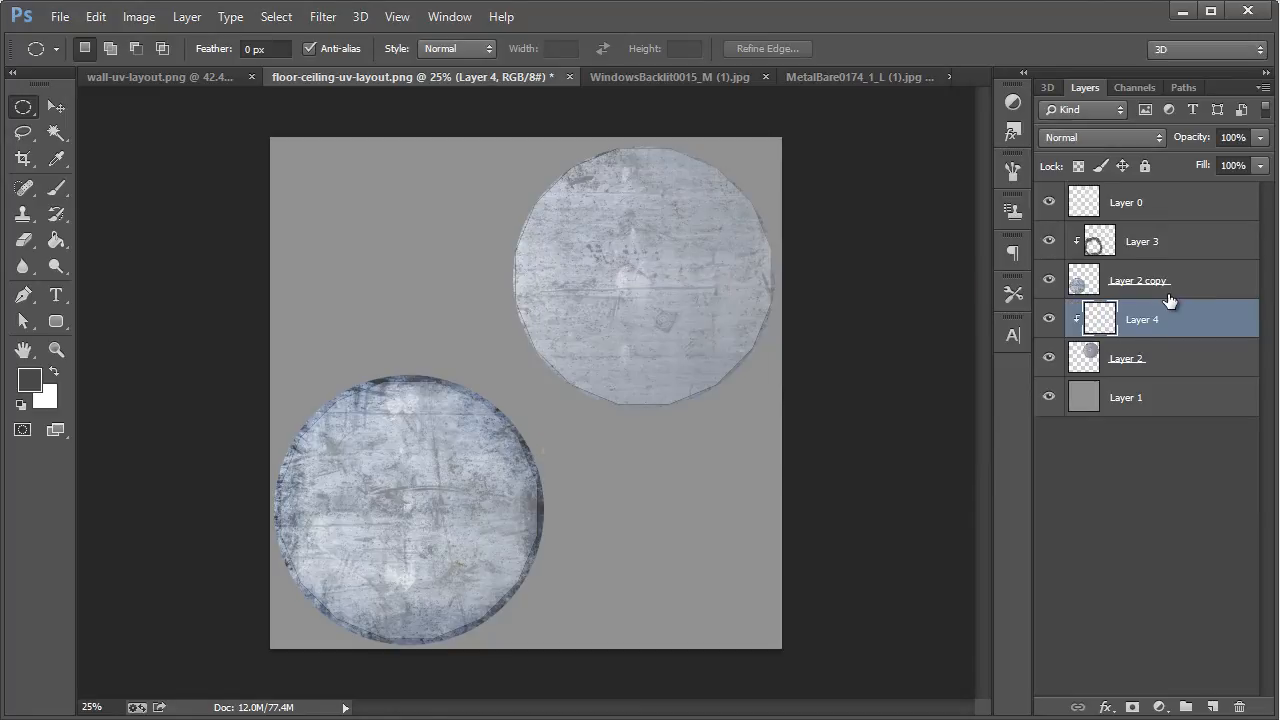
{"action": "left_click", "coordinate": [57, 188]}
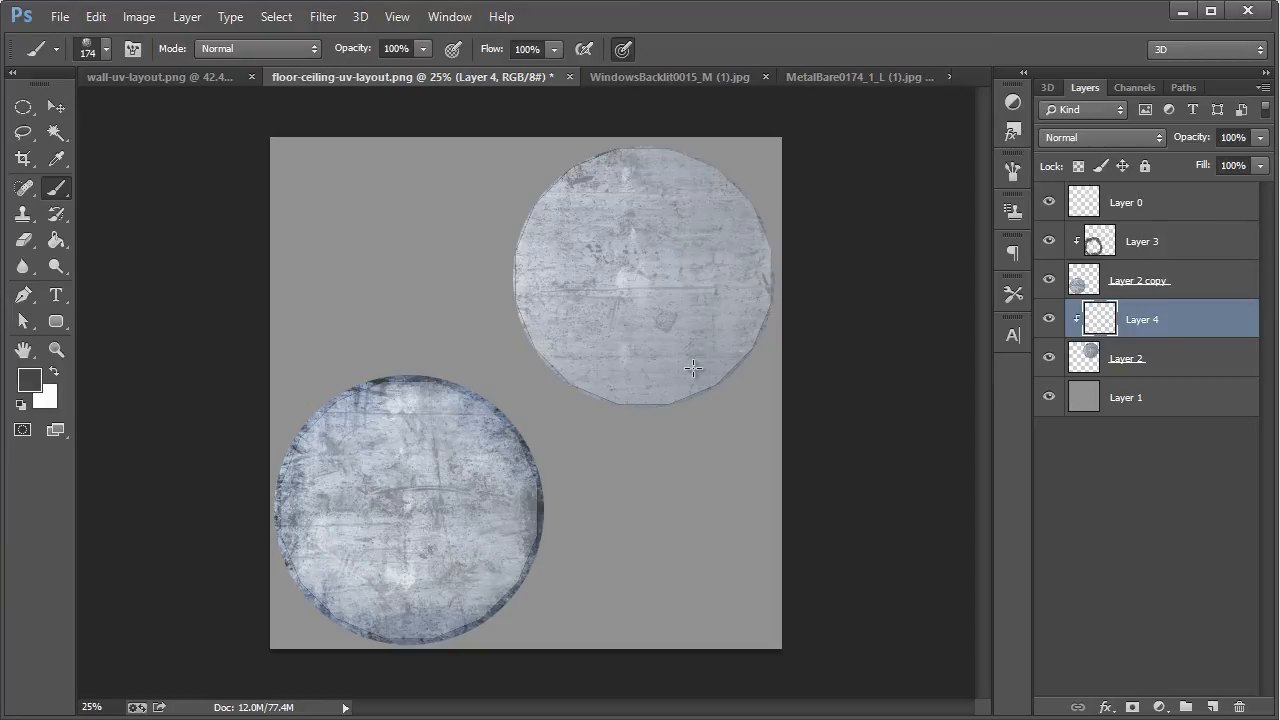
{"action": "mouse_move", "coordinate": [662, 416]}
{"action": "left_mouse_down"}
{"action": "mouse_move", "coordinate": [755, 371]}
{"action": "mouse_move", "coordinate": [707, 383]}
{"action": "mouse_move", "coordinate": [676, 432]}
{"action": "mouse_move", "coordinate": [664, 406]}
{"action": "mouse_move", "coordinate": [614, 413]}
{"action": "mouse_move", "coordinate": [519, 367]}
{"action": "mouse_move", "coordinate": [495, 325]}
{"action": "mouse_move", "coordinate": [506, 341]}
{"action": "mouse_move", "coordinate": [505, 225]}
{"action": "mouse_move", "coordinate": [511, 359]}
{"action": "mouse_move", "coordinate": [528, 219]}
{"action": "mouse_move", "coordinate": [525, 258]}
{"action": "mouse_move", "coordinate": [569, 156]}
{"action": "mouse_move", "coordinate": [517, 181]}
{"action": "mouse_move", "coordinate": [609, 136]}
{"action": "mouse_move", "coordinate": [605, 152]}
{"action": "mouse_move", "coordinate": [717, 147]}
{"action": "mouse_move", "coordinate": [720, 163]}
{"action": "mouse_move", "coordinate": [746, 170]}
{"action": "mouse_move", "coordinate": [756, 218]}
{"action": "mouse_move", "coordinate": [792, 248]}
{"action": "mouse_move", "coordinate": [761, 368]}
{"action": "mouse_move", "coordinate": [775, 317]}
{"action": "mouse_move", "coordinate": [781, 331]}
{"action": "mouse_move", "coordinate": [748, 381]}
{"action": "left_mouse_up"}
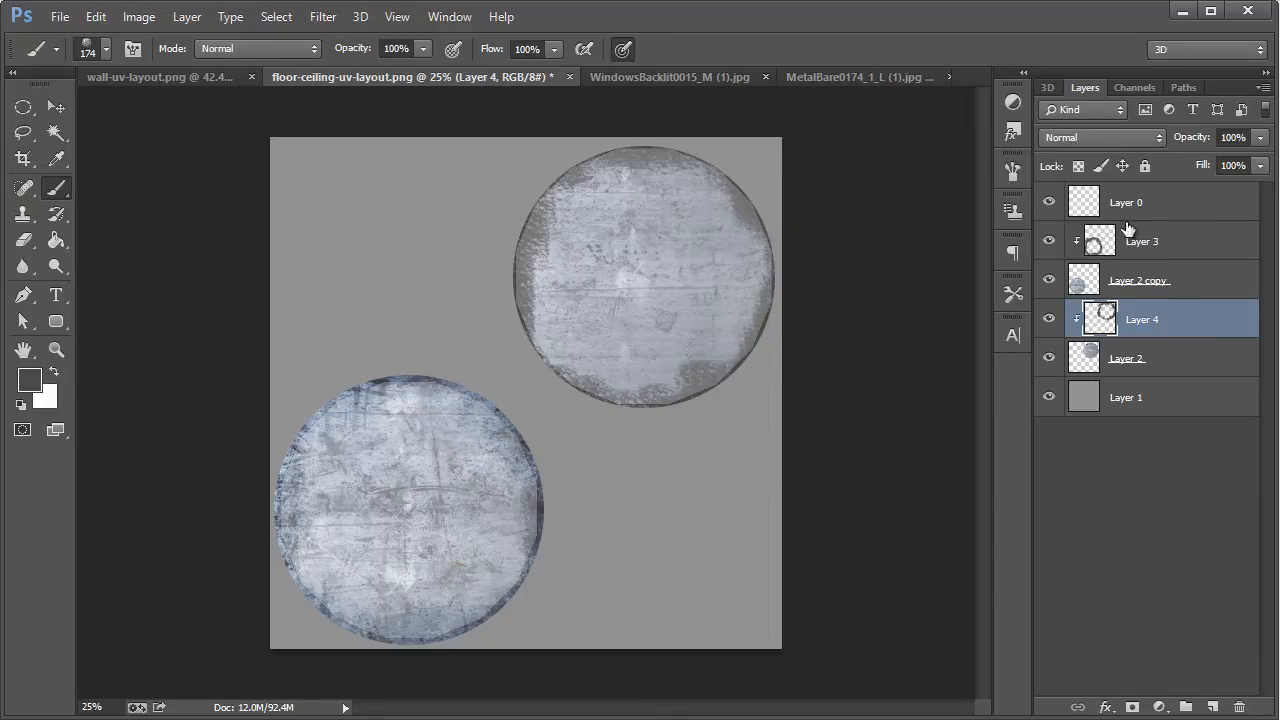
Step: Set Layer 4's blend mode to Overlay and compare the metal circles with the texture in wall-uv-layout.png
{"action": "left_click", "coordinate": [1111, 130]}
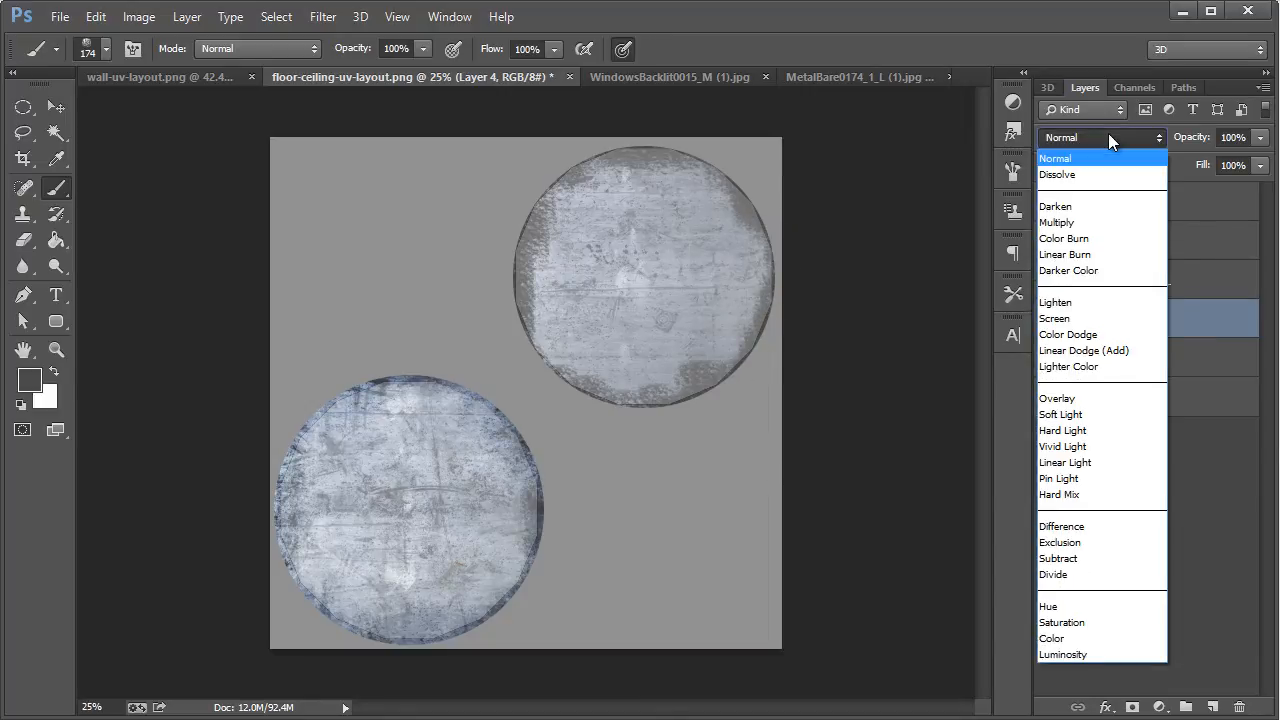
{"action": "left_click", "coordinate": [1072, 400]}
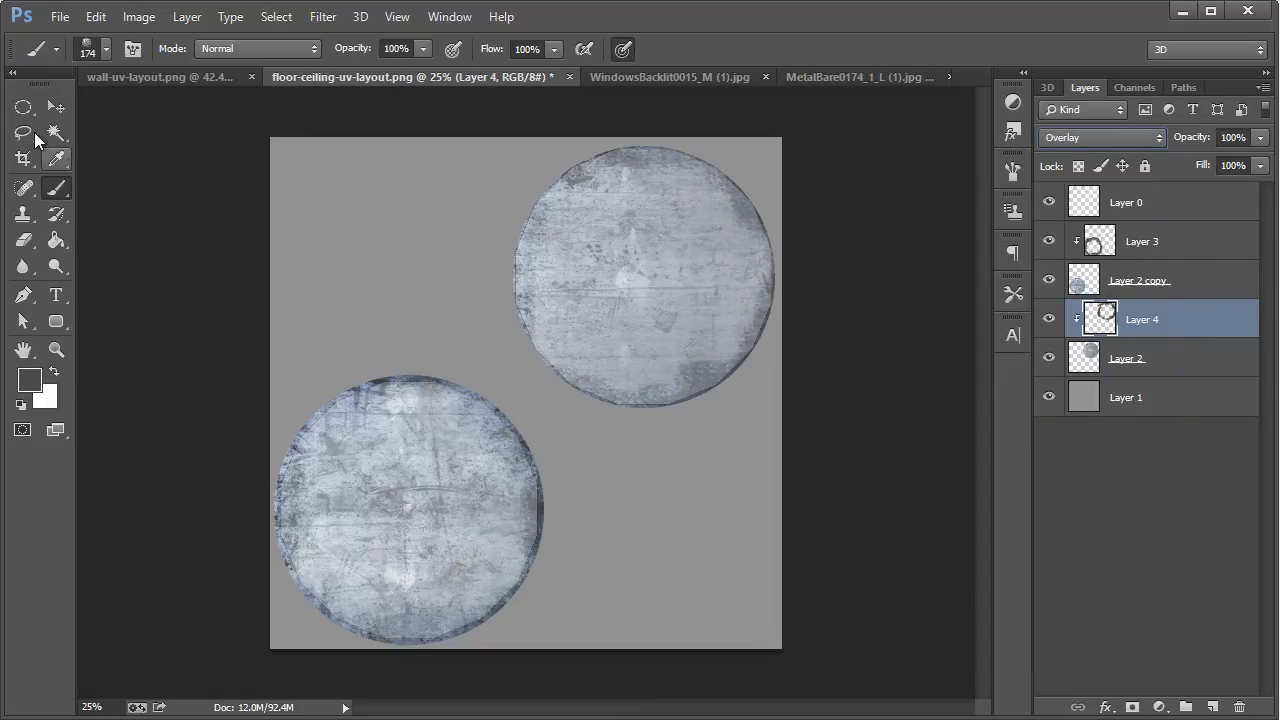
{"action": "key", "text": "v"}
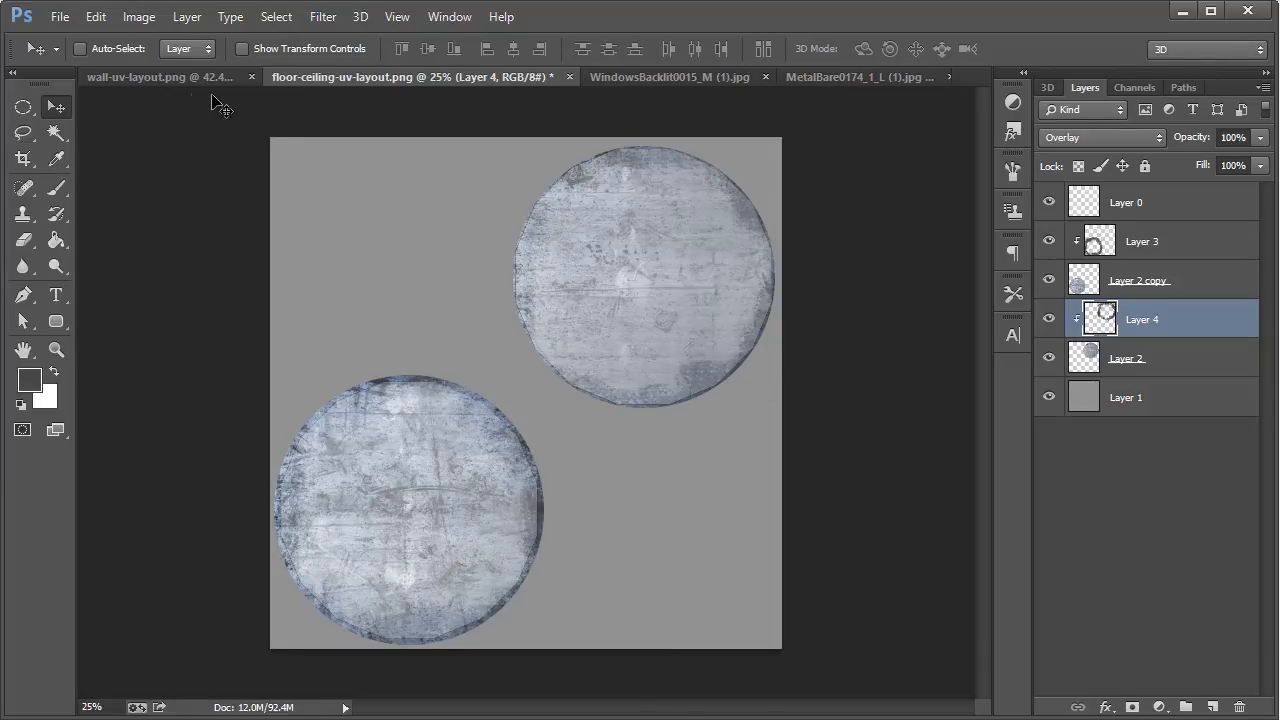
{"action": "left_click", "coordinate": [182, 76]}
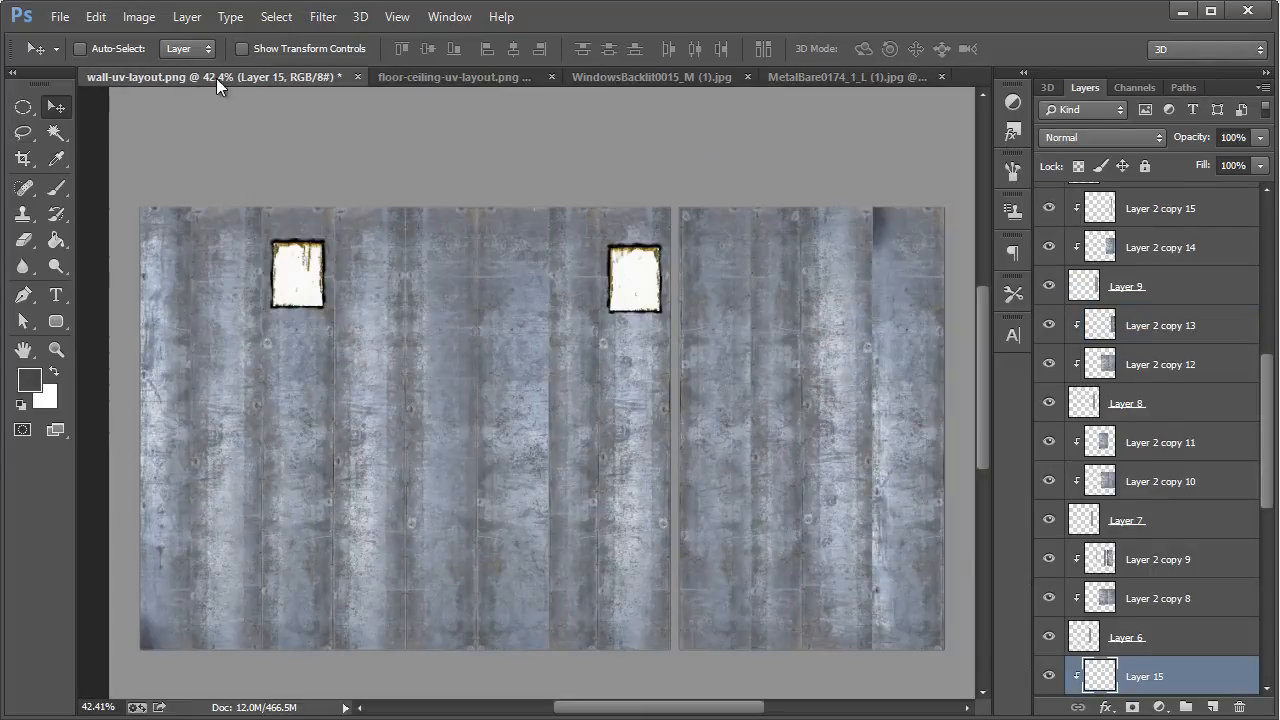
{"action": "left_click", "coordinate": [385, 76]}
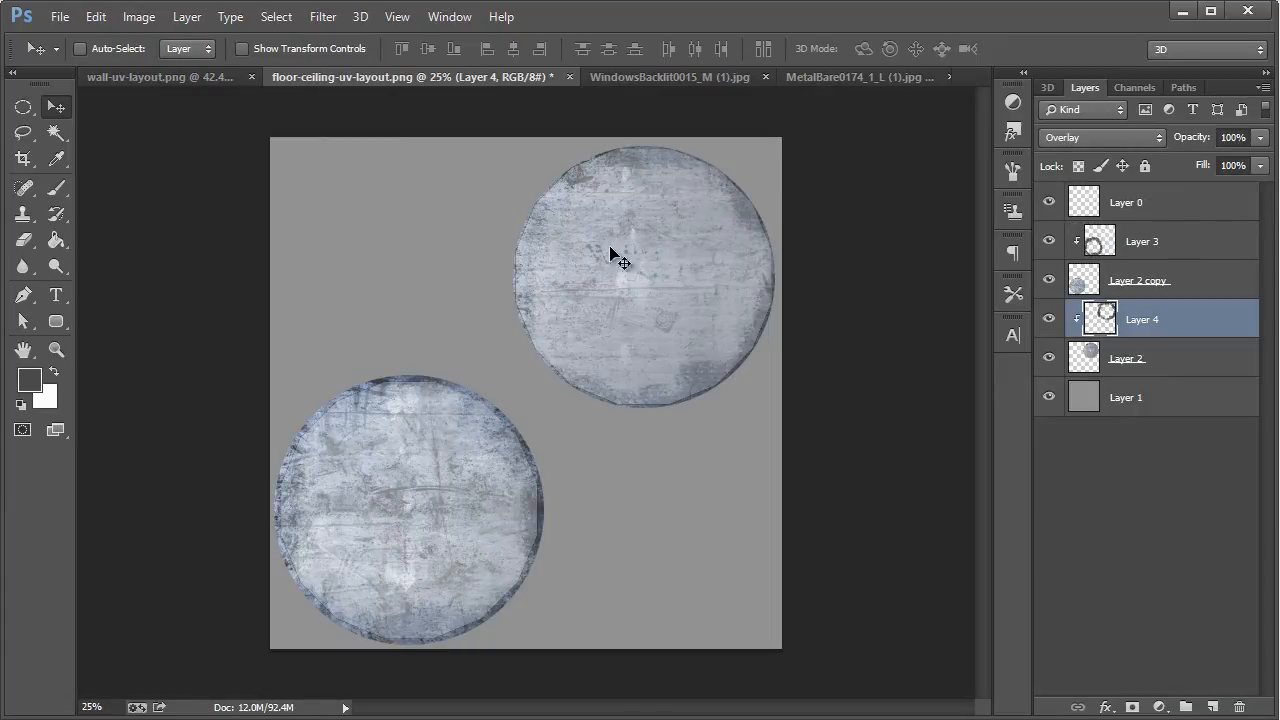
Step: Select Layer 0 and choose a 1250 px splatter tip for the Brush tool
{"action": "left_click", "coordinate": [1121, 207]}
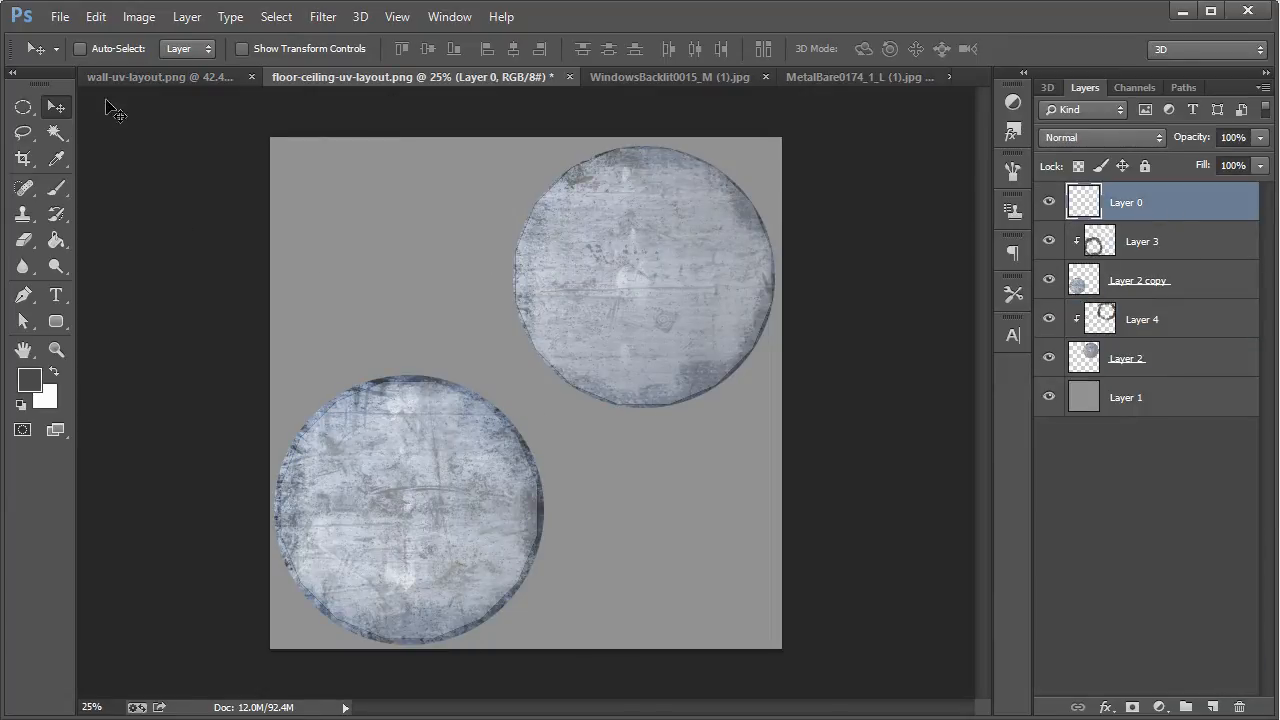
{"action": "left_click_drag", "start_coordinate": [58, 193], "coordinate": [111, 193]}
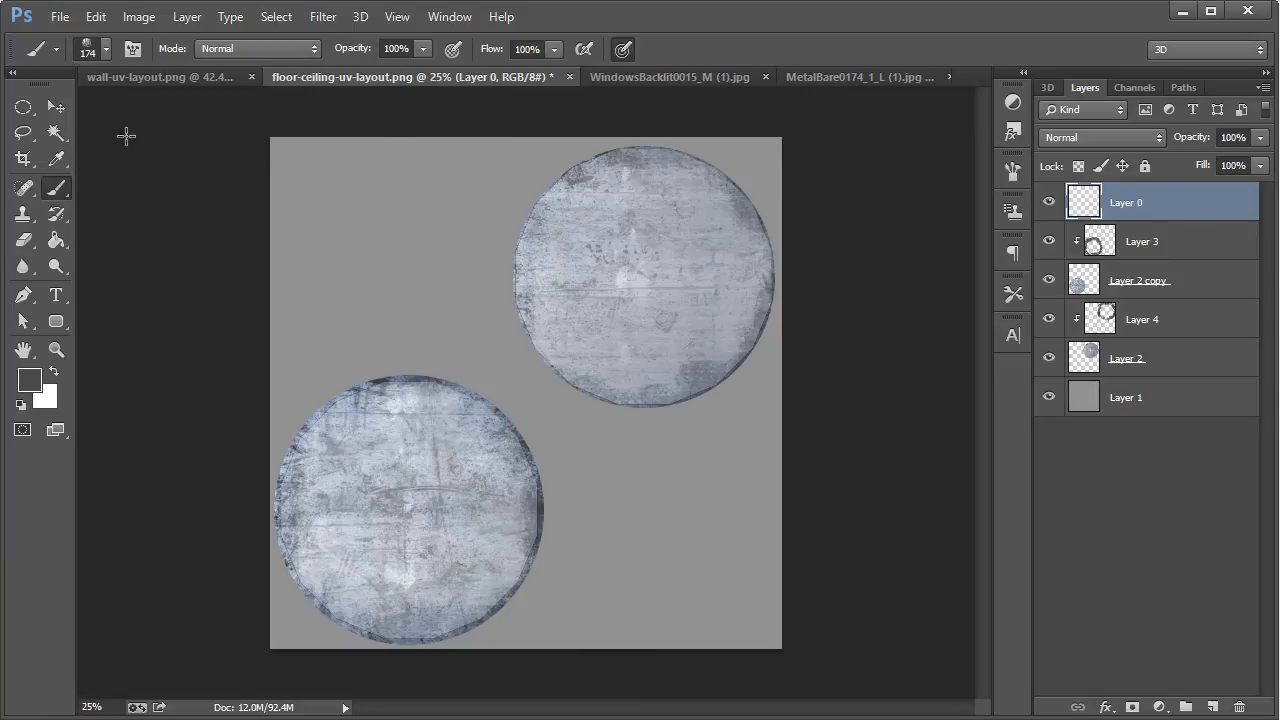
{"action": "left_click", "coordinate": [102, 46]}
{"action": "left_click_drag", "start_coordinate": [232, 222], "coordinate": [231, 242]}
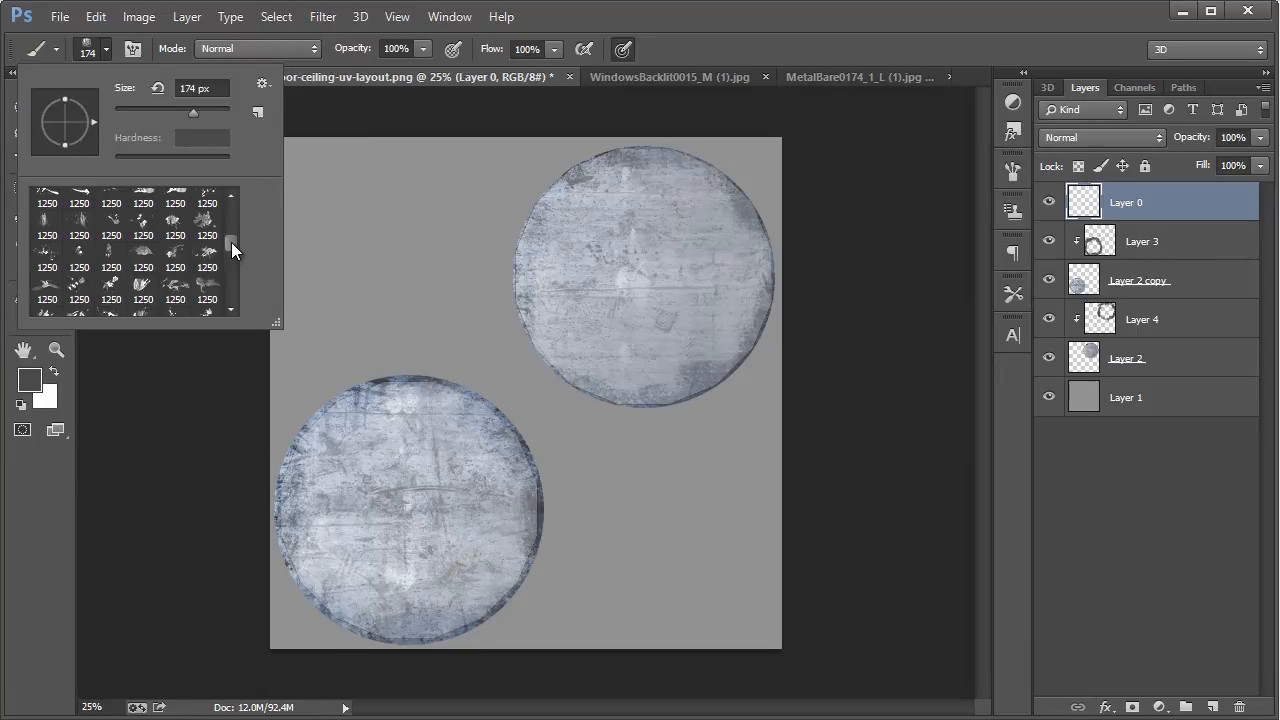
{"action": "left_click", "coordinate": [175, 258]}
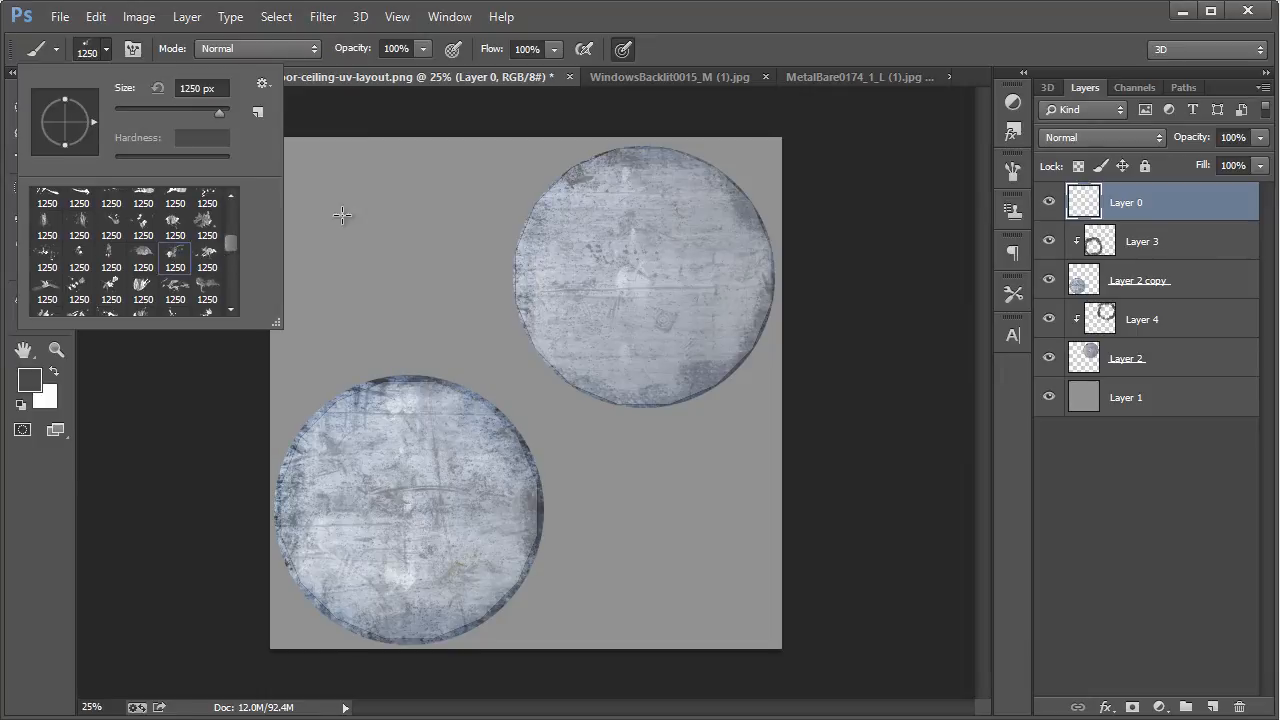
{"action": "left_click", "coordinate": [651, 23]}
Step: Set the foreground colour to a strong red for painting with the brush
{"action": "left_click", "coordinate": [29, 379]}
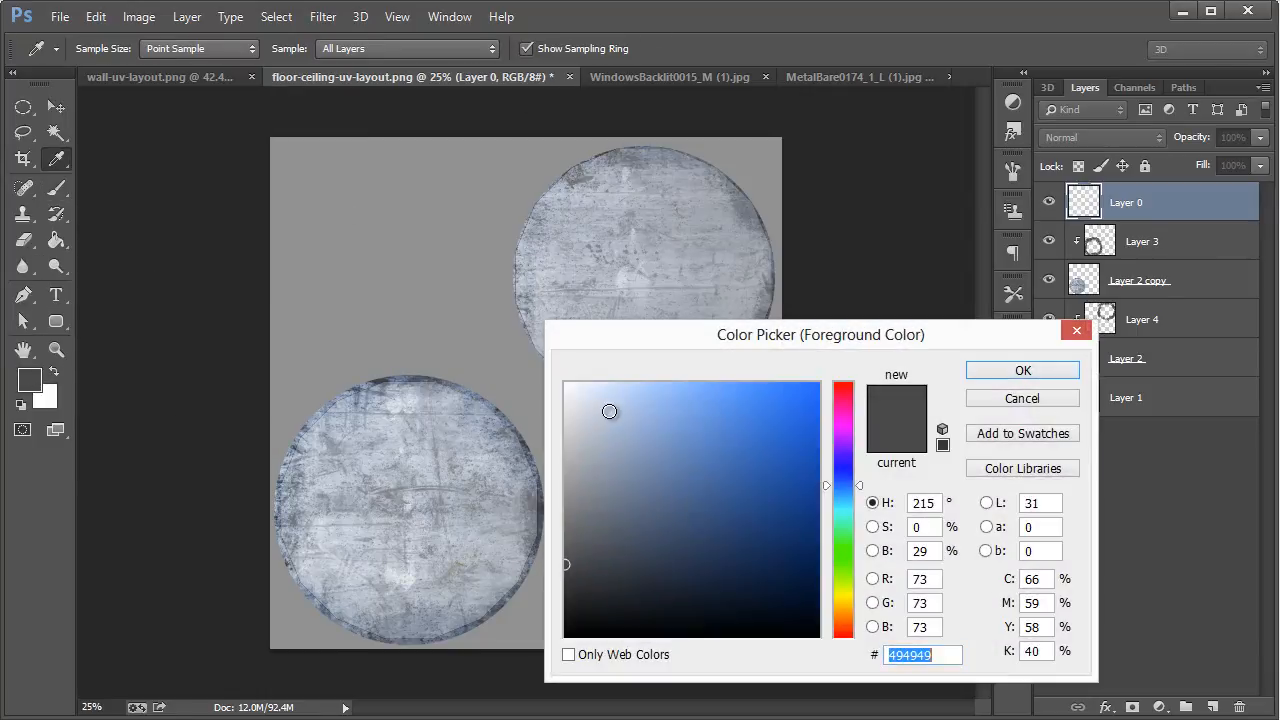
{"action": "mouse_move", "coordinate": [829, 563]}
{"action": "left_mouse_down"}
{"action": "mouse_move", "coordinate": [843, 528]}
{"action": "mouse_move", "coordinate": [825, 385]}
{"action": "mouse_move", "coordinate": [816, 443]}
{"action": "mouse_move", "coordinate": [818, 432]}
{"action": "left_mouse_up"}
{"action": "left_click", "coordinate": [1020, 371]}
{"action": "key", "text": "b"}
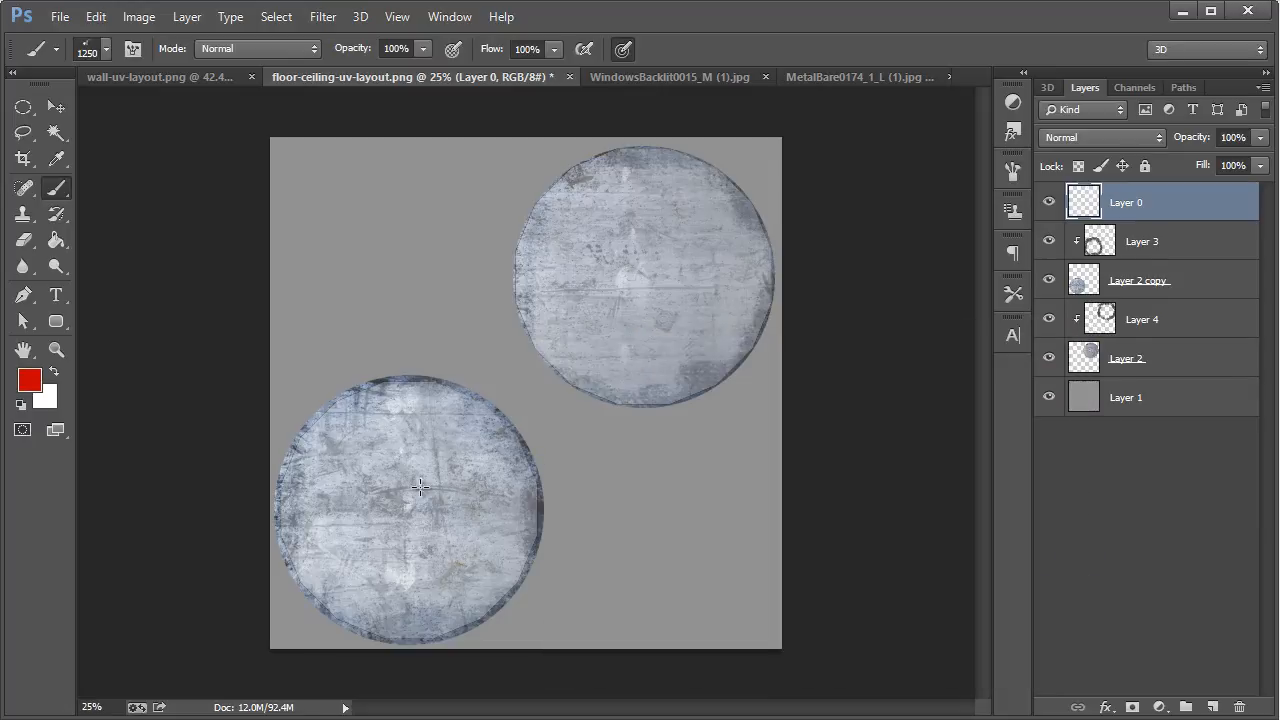
Step: Test the red splatter on the lower-left metal circle, undoing each stamp, and reduce the brush size to 507 px
{"action": "left_click_drag", "start_coordinate": [401, 490], "coordinate": [405, 500]}
{"action": "key", "text": "ctrl+z"}
{"action": "left_click", "coordinate": [106, 50]}
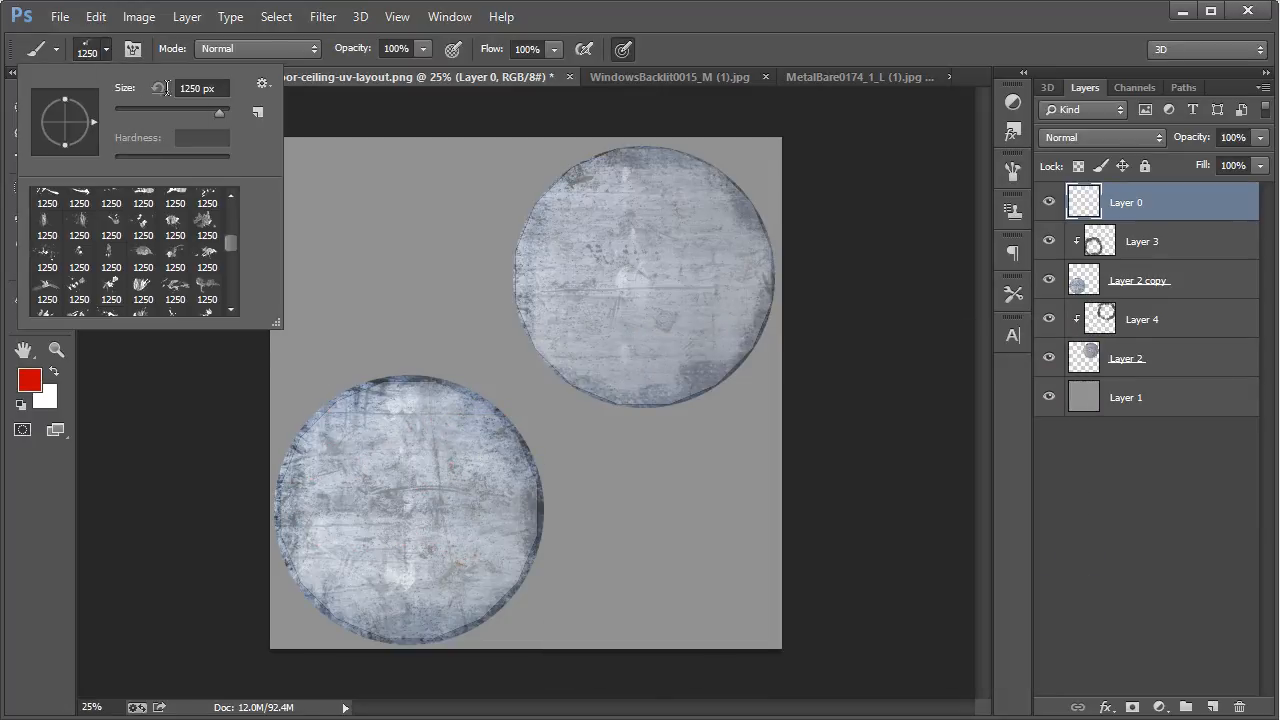
{"action": "left_click", "coordinate": [208, 112]}
{"action": "left_click", "coordinate": [394, 507]}
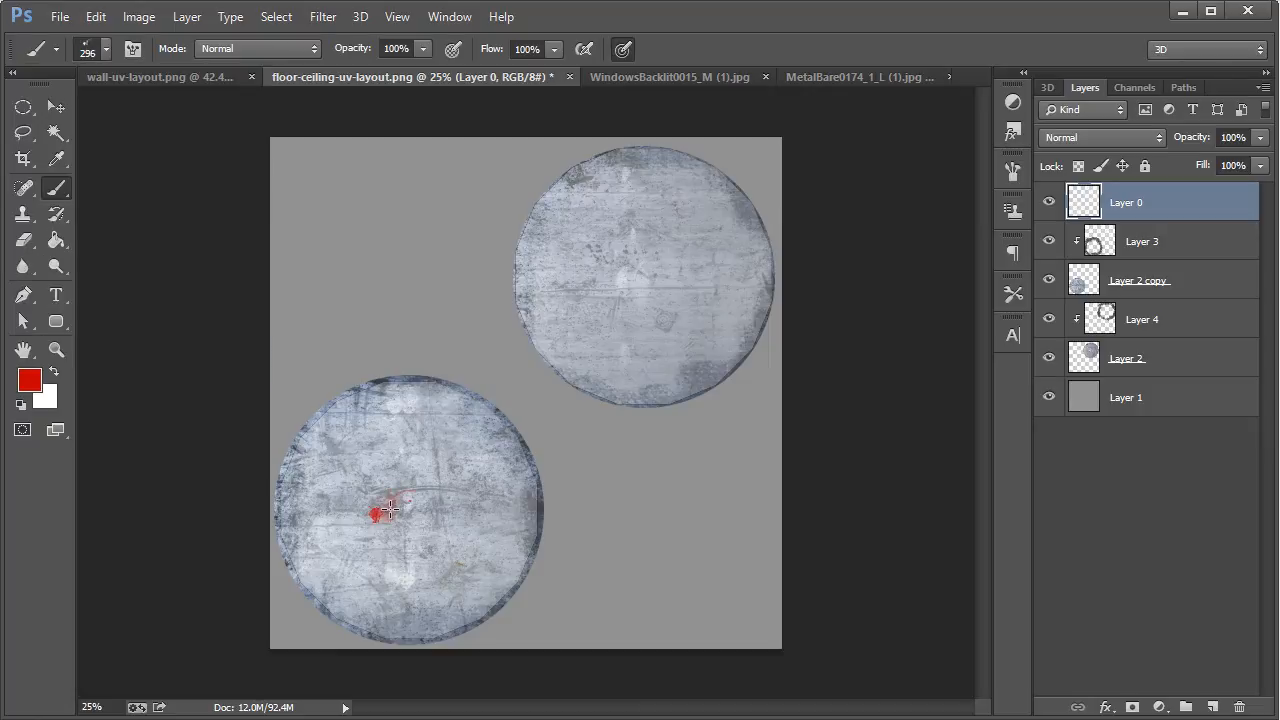
{"action": "key", "text": "ctrl+z"}
{"action": "left_click", "coordinate": [106, 50]}
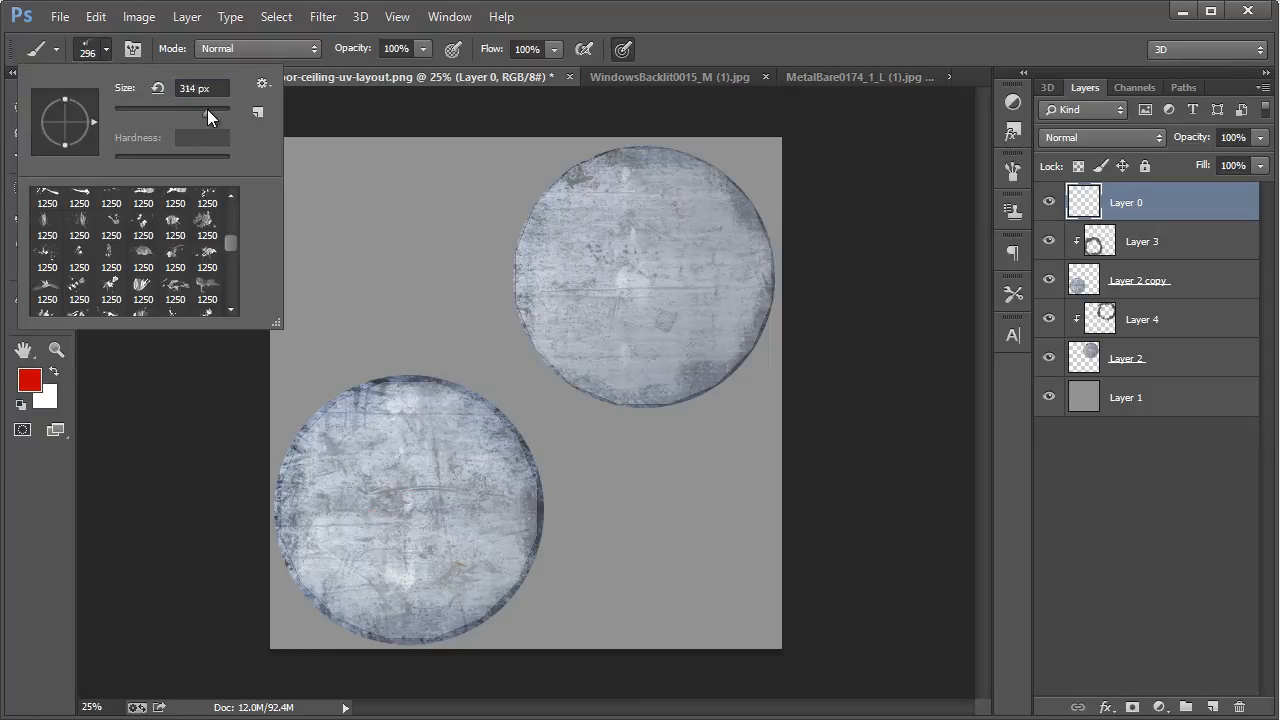
{"action": "left_click_drag", "start_coordinate": [216, 111], "coordinate": [218, 111]}
Step: Try red splatter stamps near the centre of the lower-left circle on Layer 0, undoing and repeating to adjust the placement
{"action": "left_click_drag", "start_coordinate": [340, 540], "coordinate": [363, 528]}
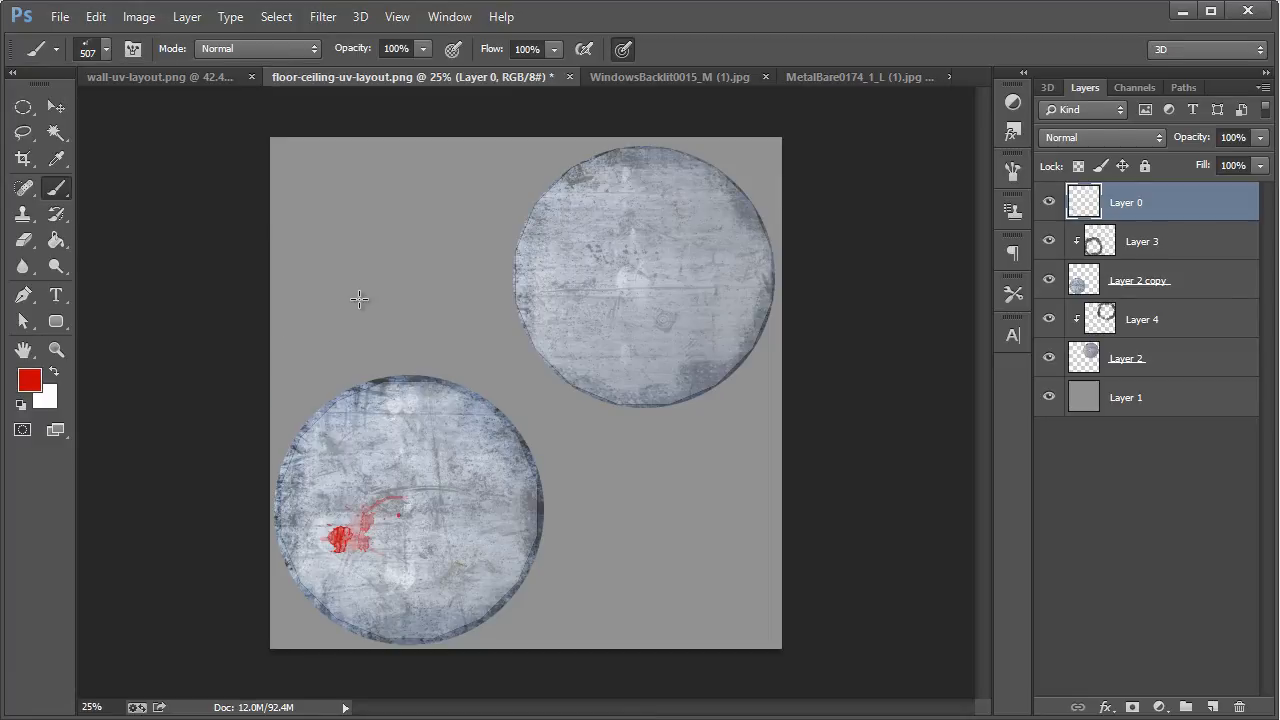
{"action": "key", "text": "ctrl+z"}
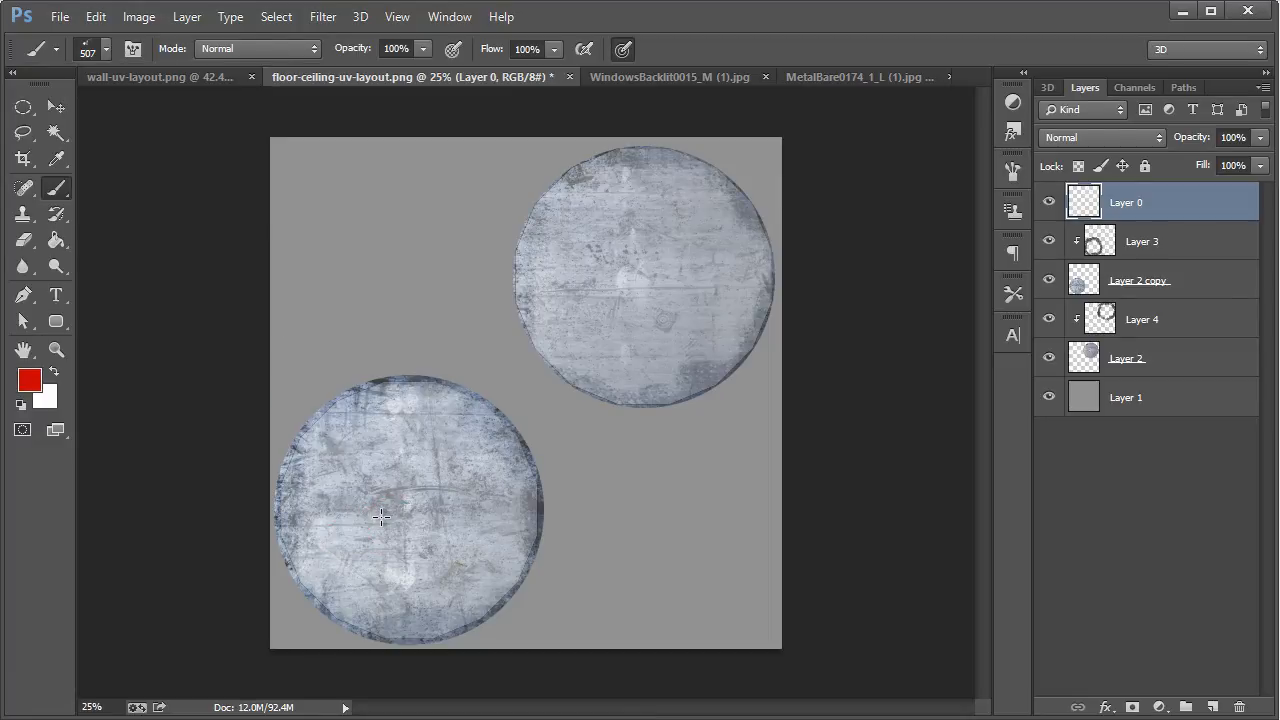
{"action": "left_click_drag", "start_coordinate": [368, 519], "coordinate": [340, 525]}
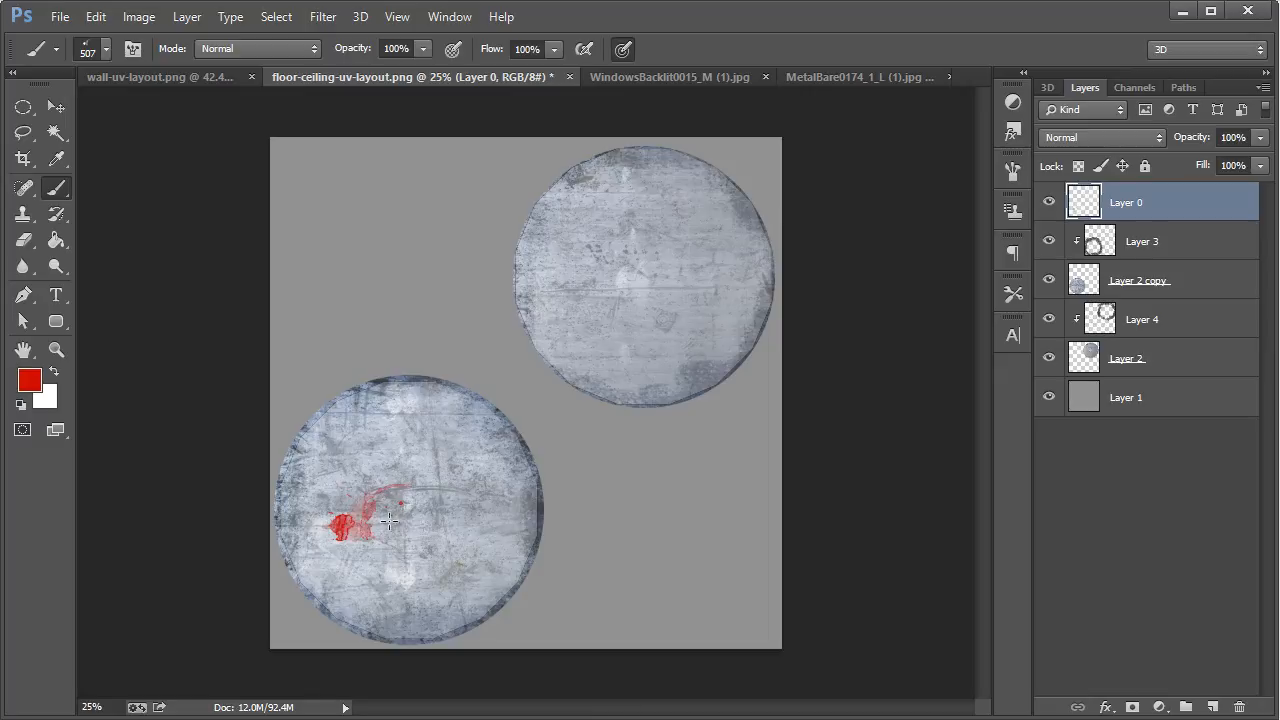
{"action": "key", "text": "ctrl+z"}
{"action": "left_click", "coordinate": [379, 521]}
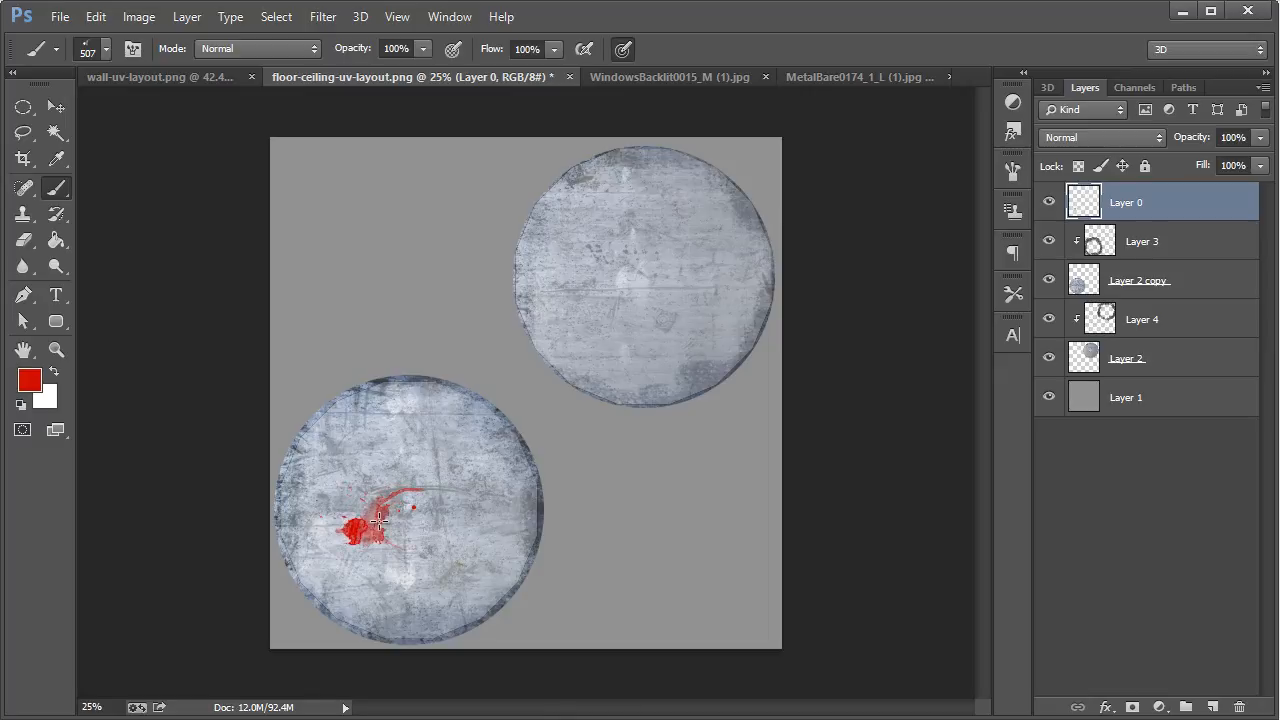
Step: Try blend modes such as Multiply and Dissolve on Layer 0, and undo them together with the splatter painted there
{"action": "left_click", "coordinate": [1118, 133]}
{"action": "left_click", "coordinate": [1117, 135]}
{"action": "key", "text": "Down"}
{"action": "key", "text": "Down"}
{"action": "key", "text": "Down"}
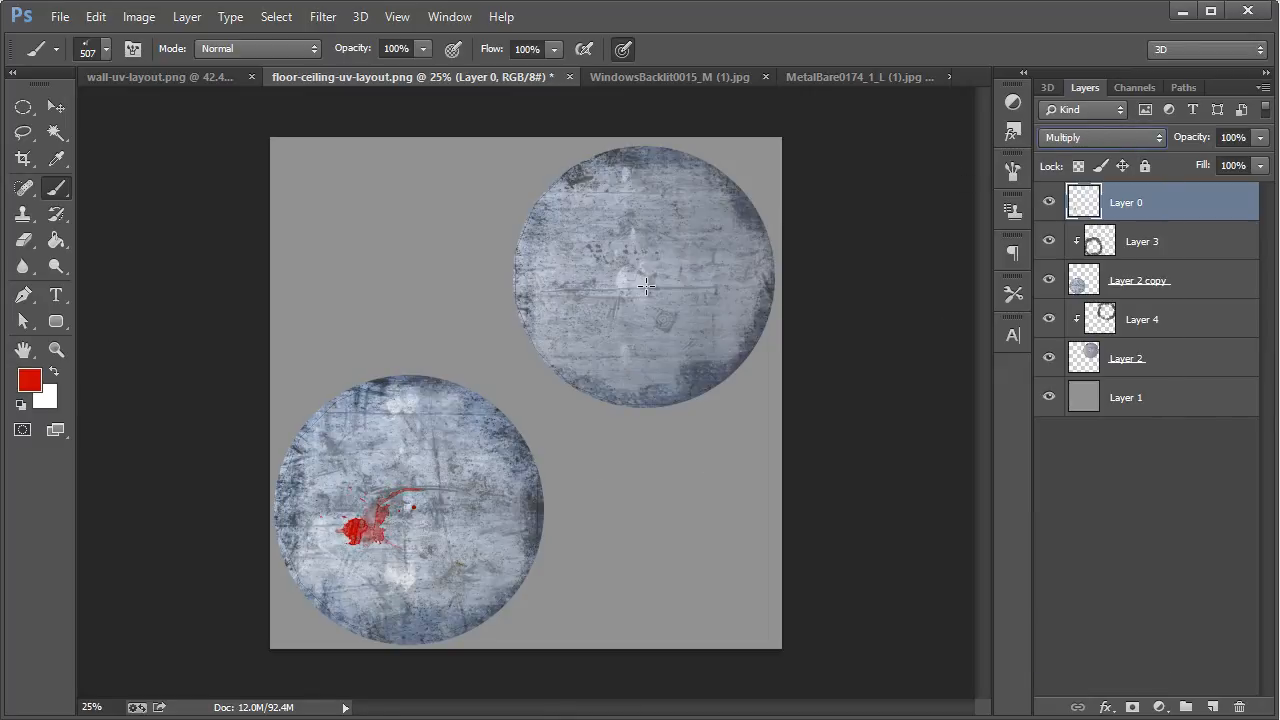
{"action": "key", "text": "Up"}
{"action": "key", "text": "Up"}
{"action": "key", "text": "Down"}
{"action": "key", "text": "Up"}
{"action": "key", "text": "Down"}
{"action": "key", "text": "Down"}
{"action": "key", "text": "Up"}
{"action": "key", "text": "Up"}
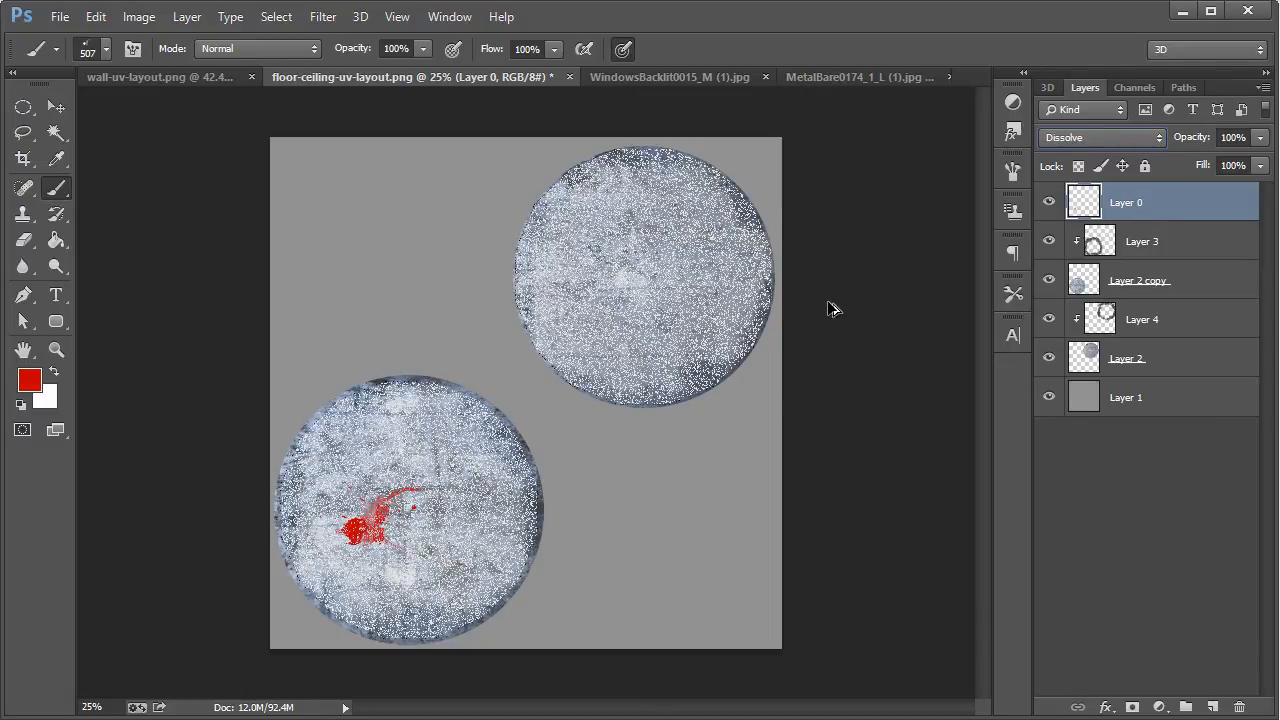
{"action": "key", "text": "ctrl+alt+z"}
{"action": "key", "text": "ctrl+alt+z"}
{"action": "key", "text": "ctrl+alt+z"}
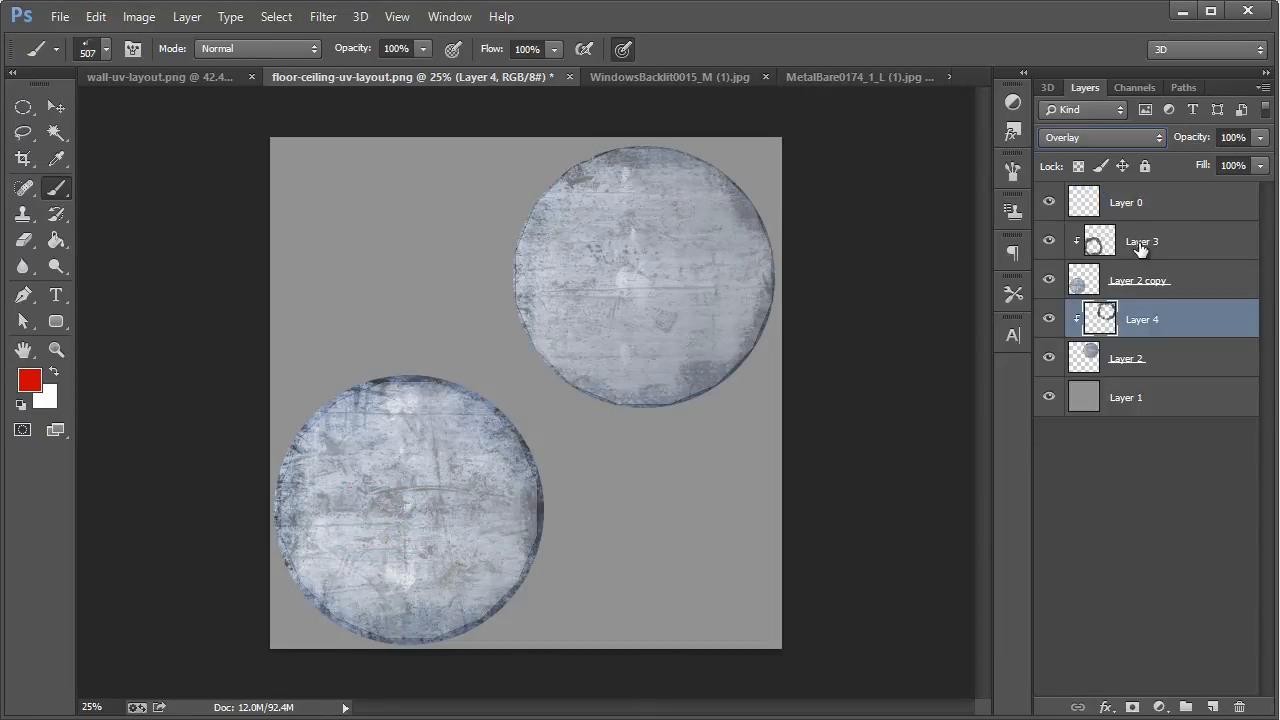
Step: Stamp a red splatter near the centre of the lower-left circle on a new layer above Layer 3, blended with Color Burn
{"action": "left_click", "coordinate": [1157, 215]}
{"action": "left_click", "coordinate": [1160, 237]}
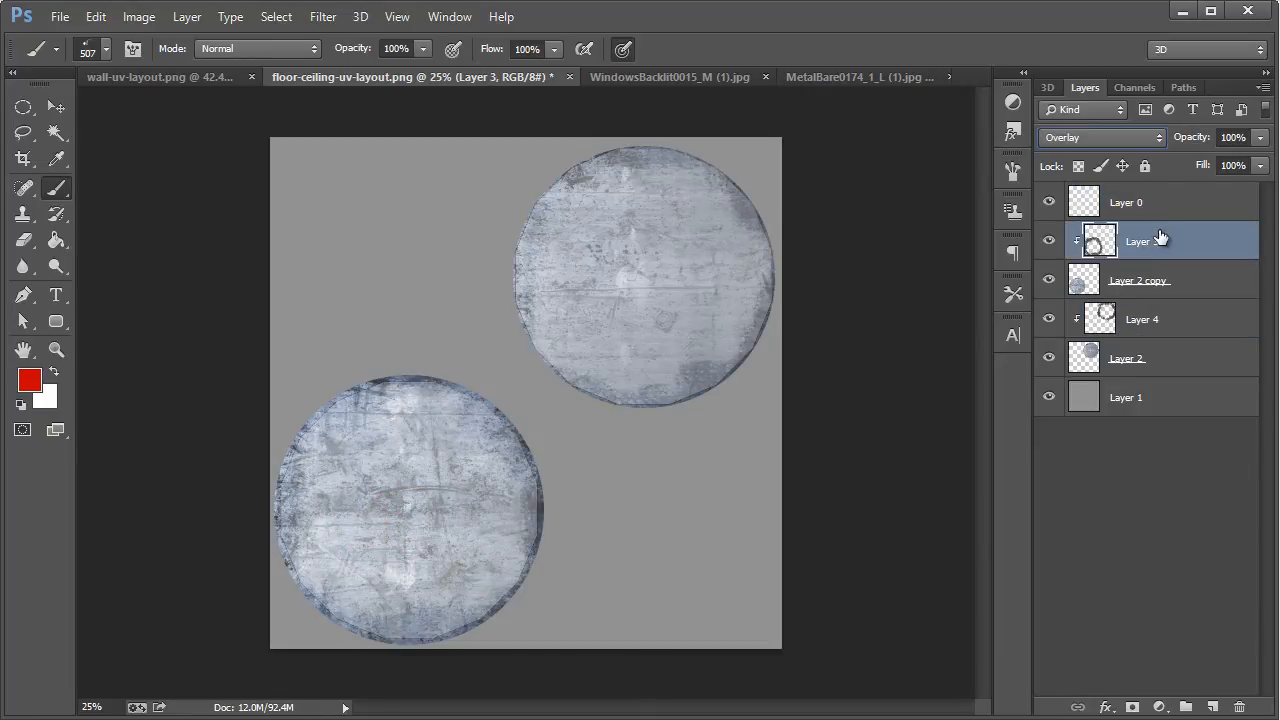
{"action": "key", "text": "ctrl+shift+n"}
{"action": "key", "text": "Return"}
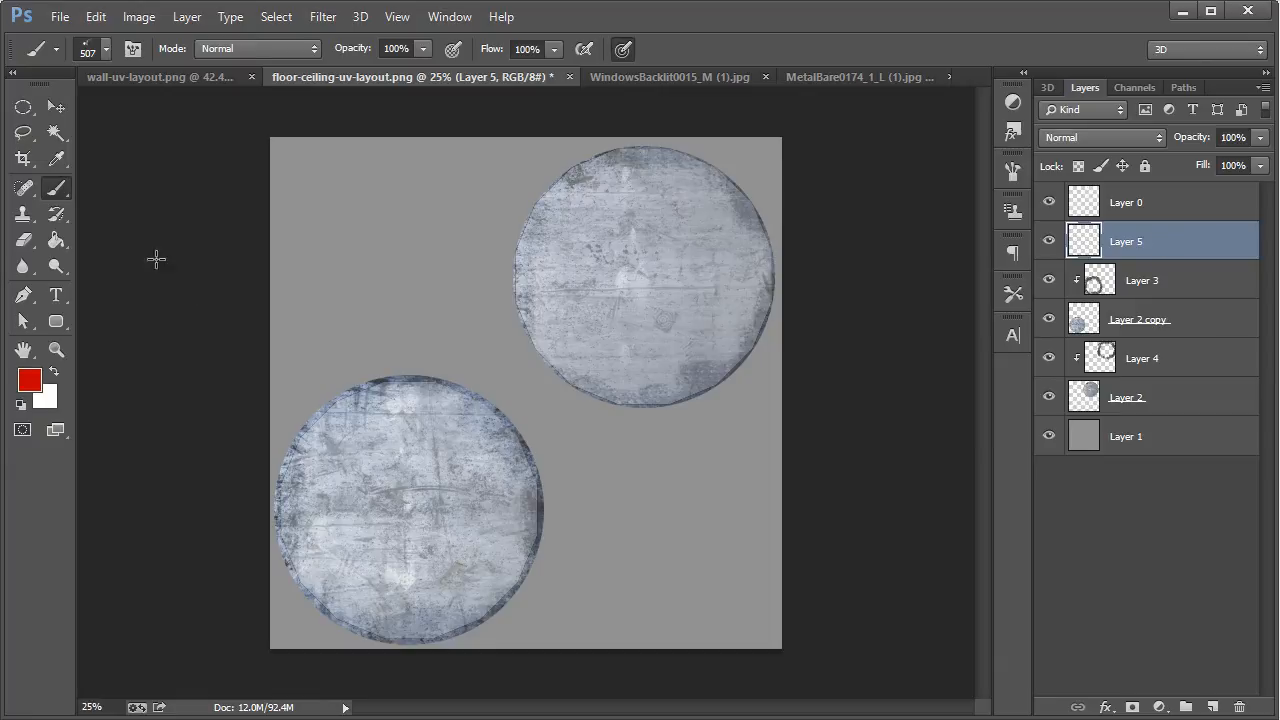
{"action": "mouse_move", "coordinate": [371, 514]}
{"action": "left_mouse_down"}
{"action": "mouse_move", "coordinate": [345, 522]}
{"action": "mouse_move", "coordinate": [371, 514]}
{"action": "left_mouse_up"}
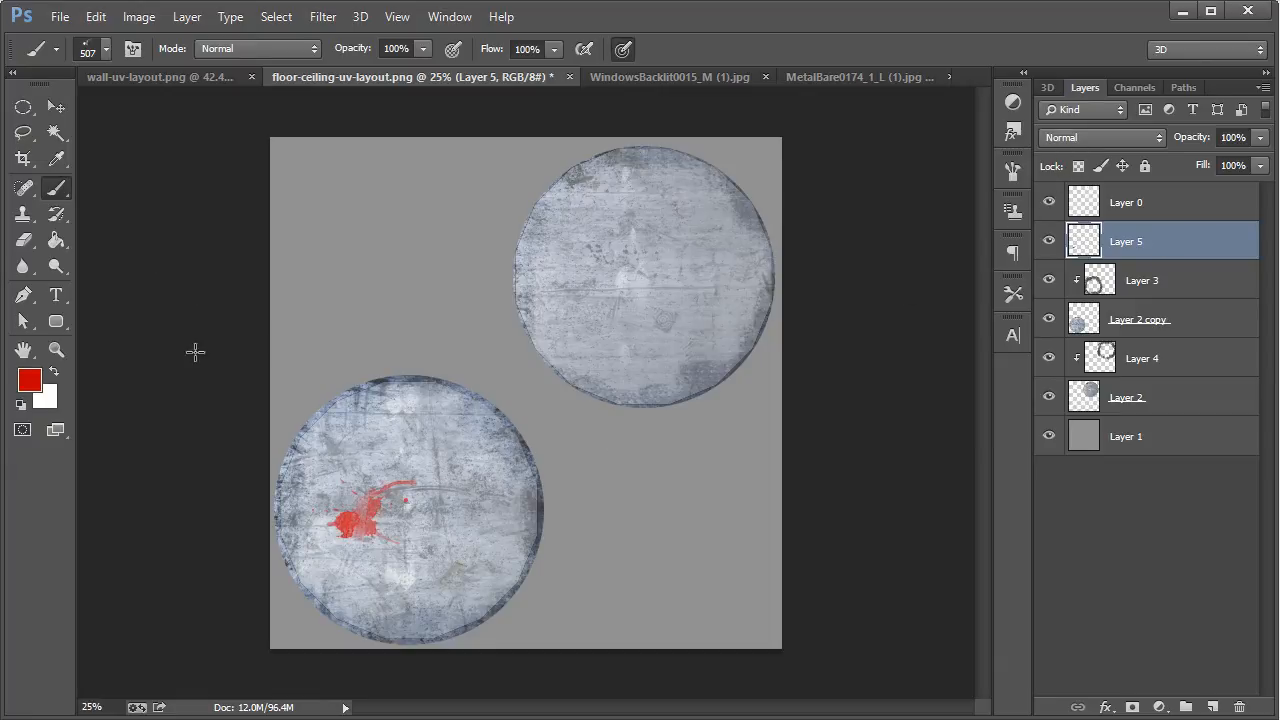
{"action": "scroll", "coordinate": [1095, 141], "scroll_direction": "down", "scroll_amount": 5}
Step: In wall-uv-layout.png, auto-select the metal layer of the middle wall panel and add a new clipped layer above Layer 2 copy
{"action": "left_click", "coordinate": [56, 107]}
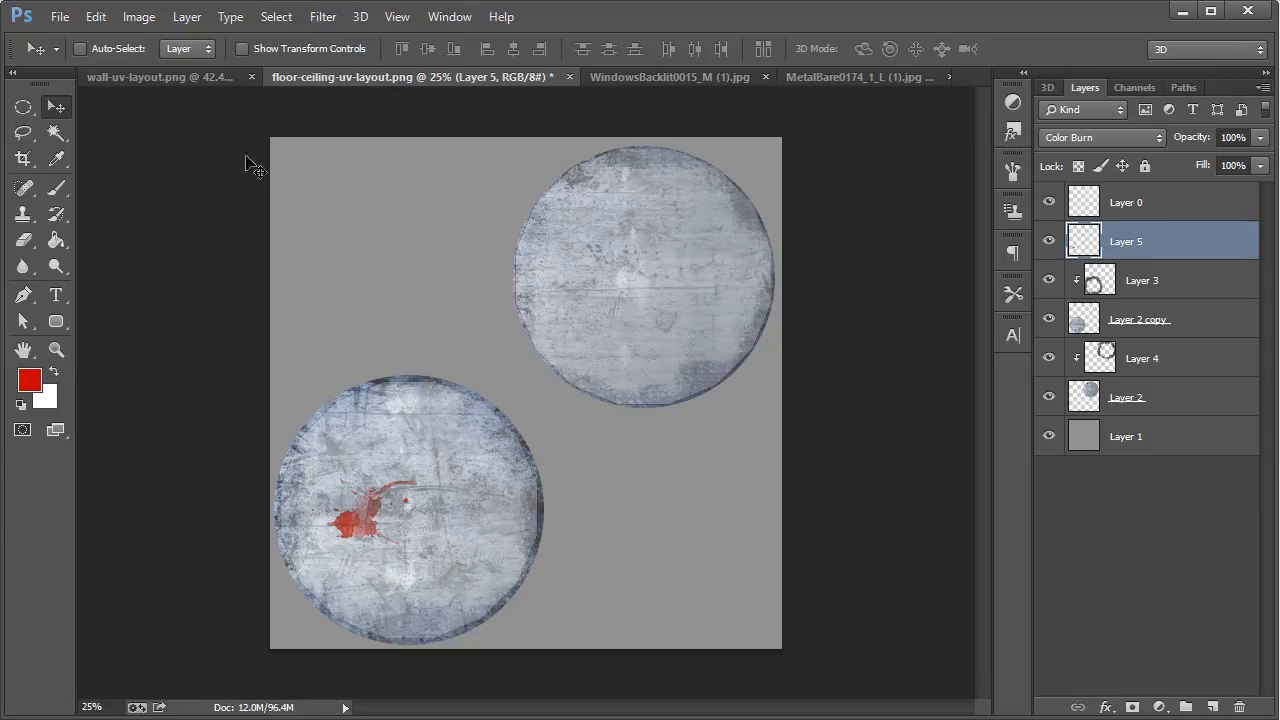
{"action": "left_click", "coordinate": [163, 74]}
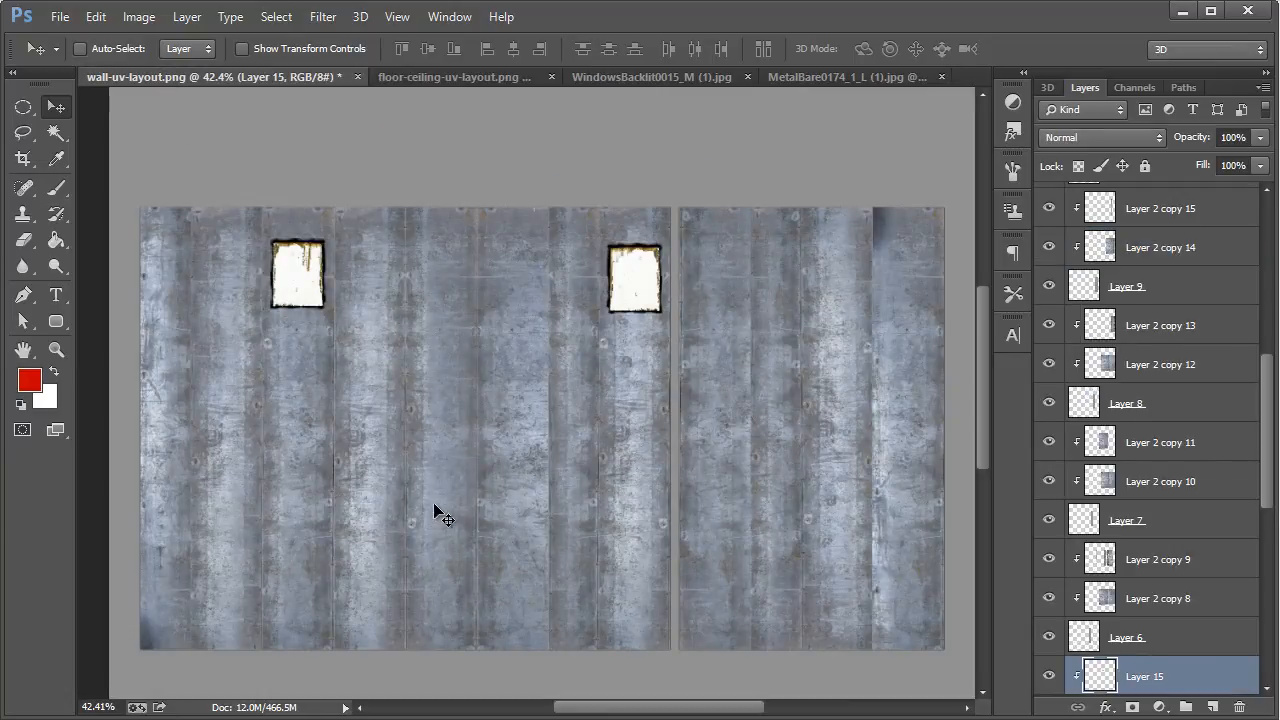
{"action": "scroll", "coordinate": [1191, 465], "scroll_direction": "up", "scroll_amount": 3}
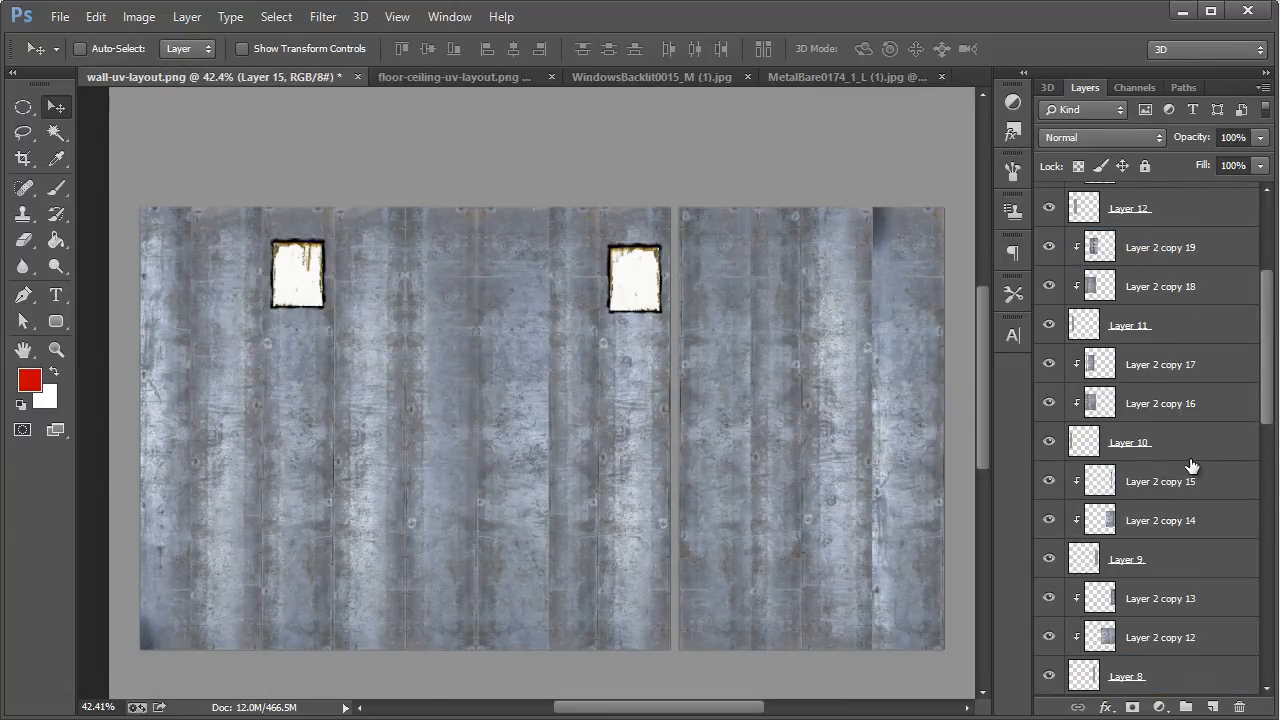
{"action": "scroll", "coordinate": [1191, 465], "scroll_direction": "up", "scroll_amount": 3}
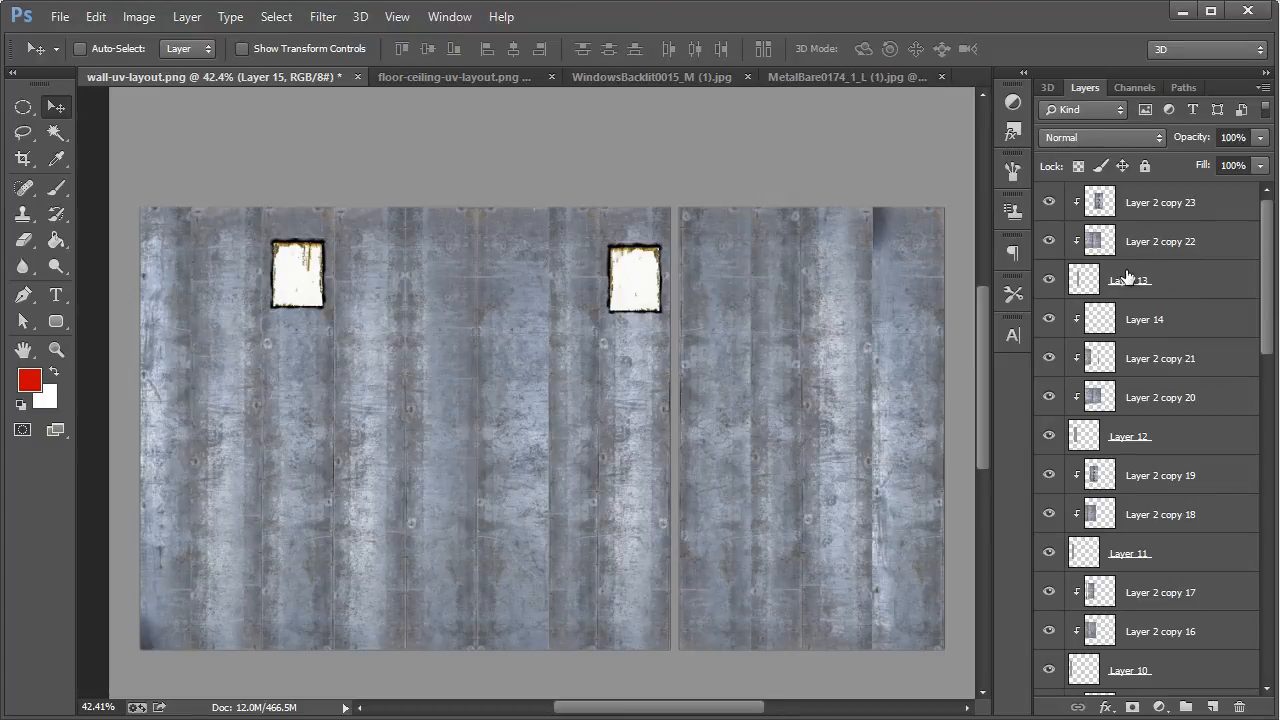
{"action": "left_click", "coordinate": [81, 49]}
{"action": "left_click", "coordinate": [438, 432]}
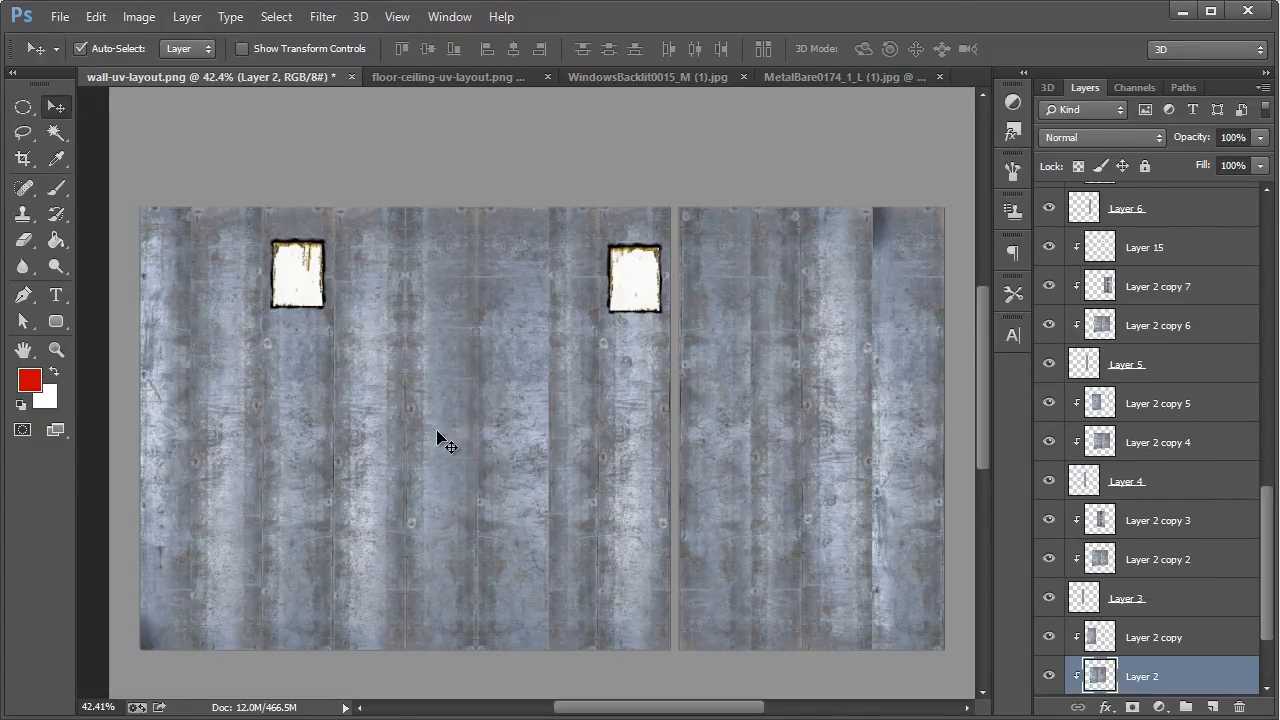
{"action": "left_click", "coordinate": [1177, 652]}
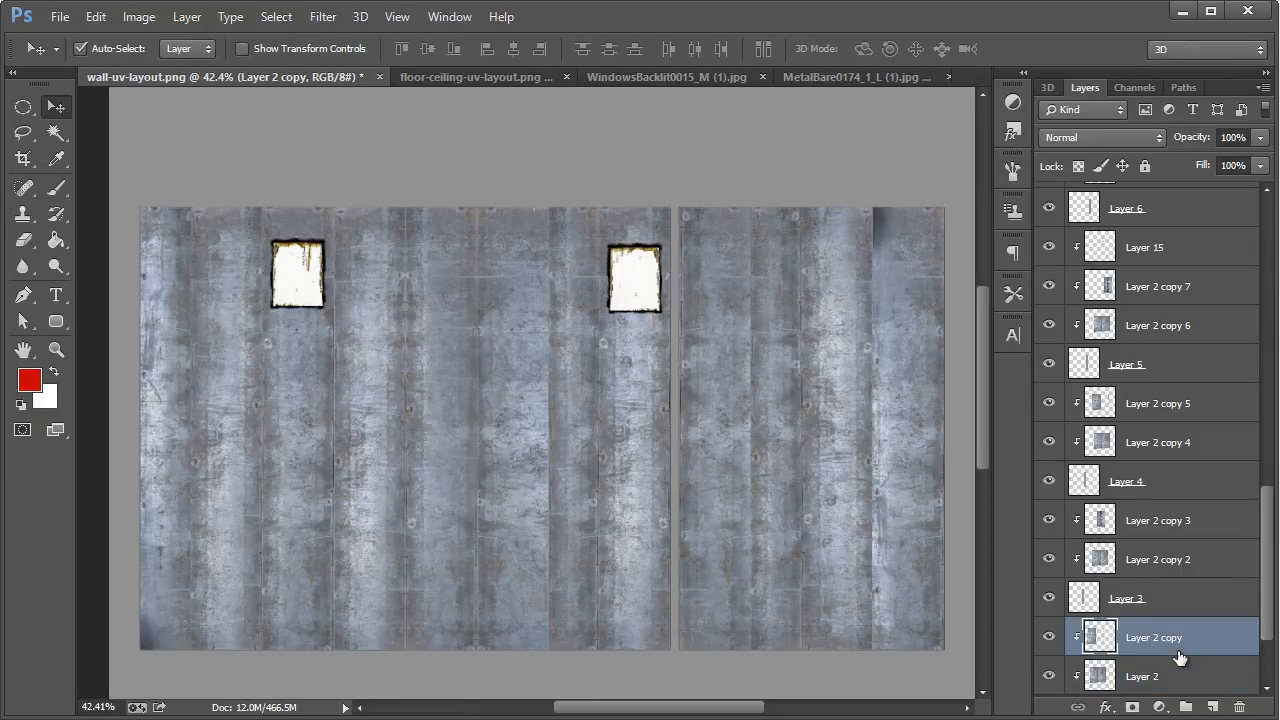
{"action": "key", "text": "ctrl+shift+n"}
{"action": "key", "text": "alt+p"}
{"action": "key", "text": "Return"}
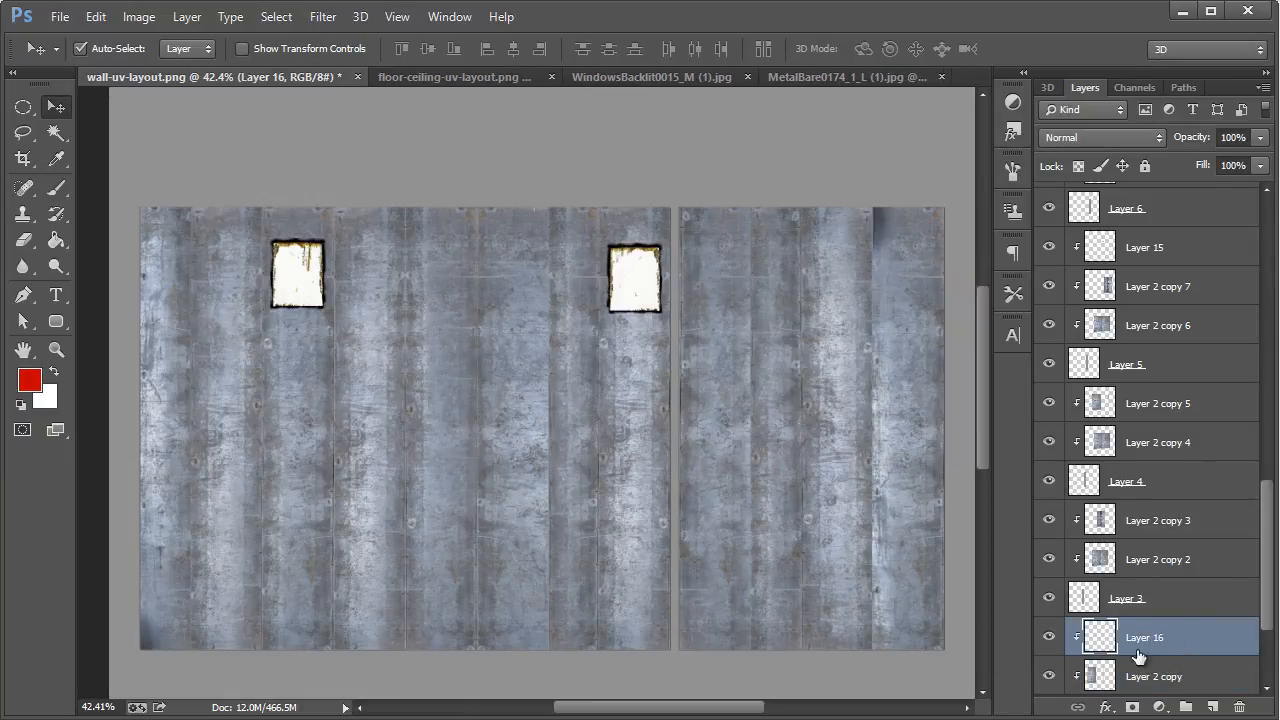
Step: Choose the long vertical drip-shaped splatter preset at 1250 px for the Brush tool from the splatter brushes
{"action": "left_click", "coordinate": [56, 187]}
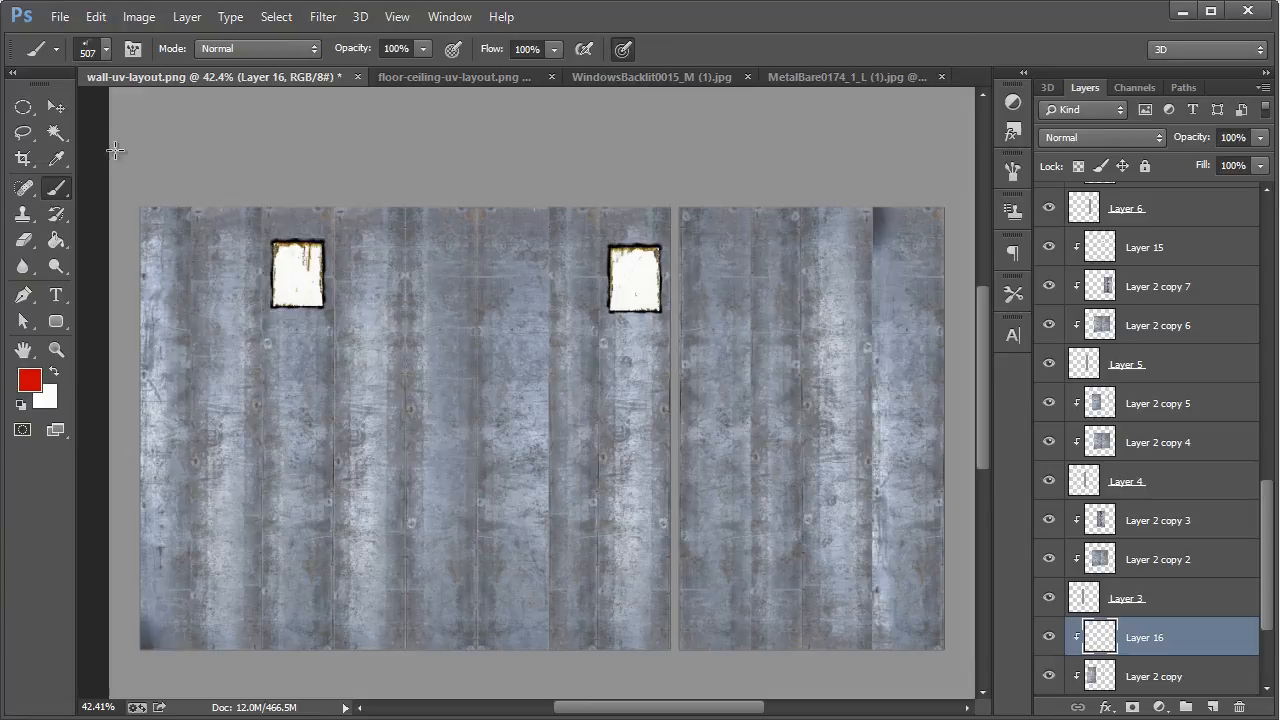
{"action": "left_click", "coordinate": [107, 50]}
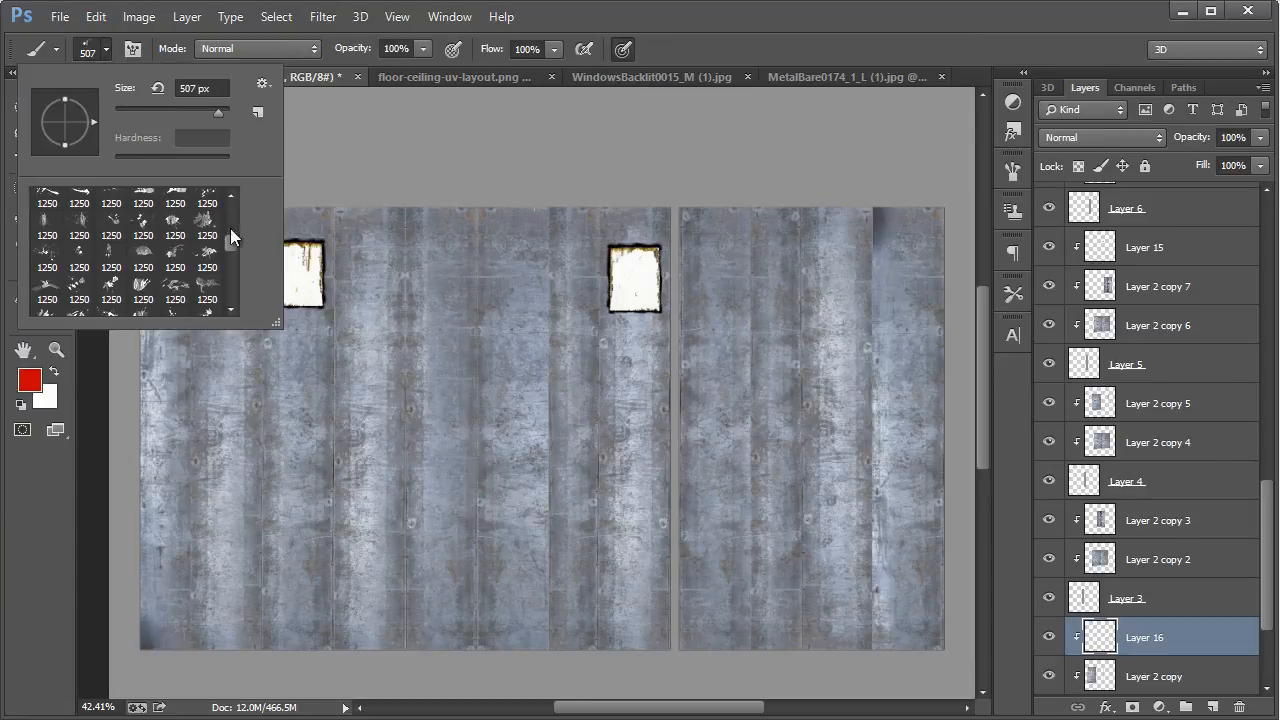
{"action": "left_click", "coordinate": [232, 196]}
{"action": "left_click", "coordinate": [232, 196]}
{"action": "left_click", "coordinate": [232, 196]}
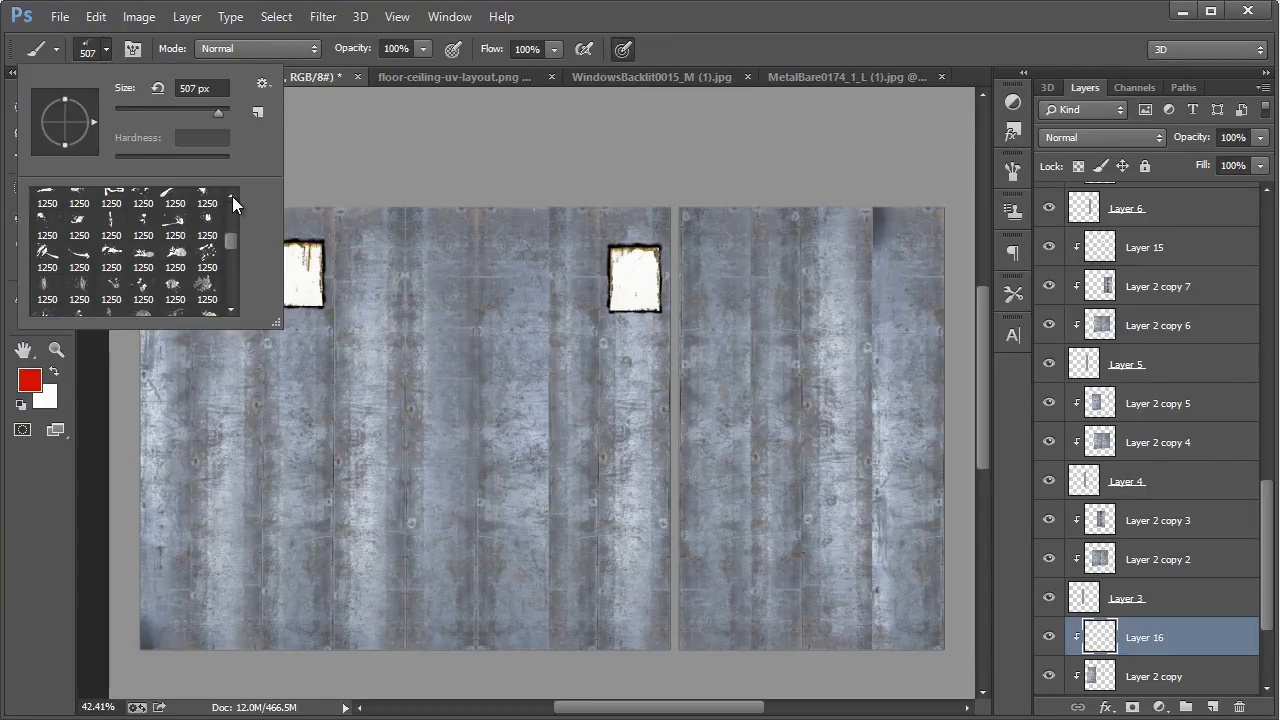
{"action": "left_click", "coordinate": [232, 196]}
{"action": "left_click", "coordinate": [232, 196]}
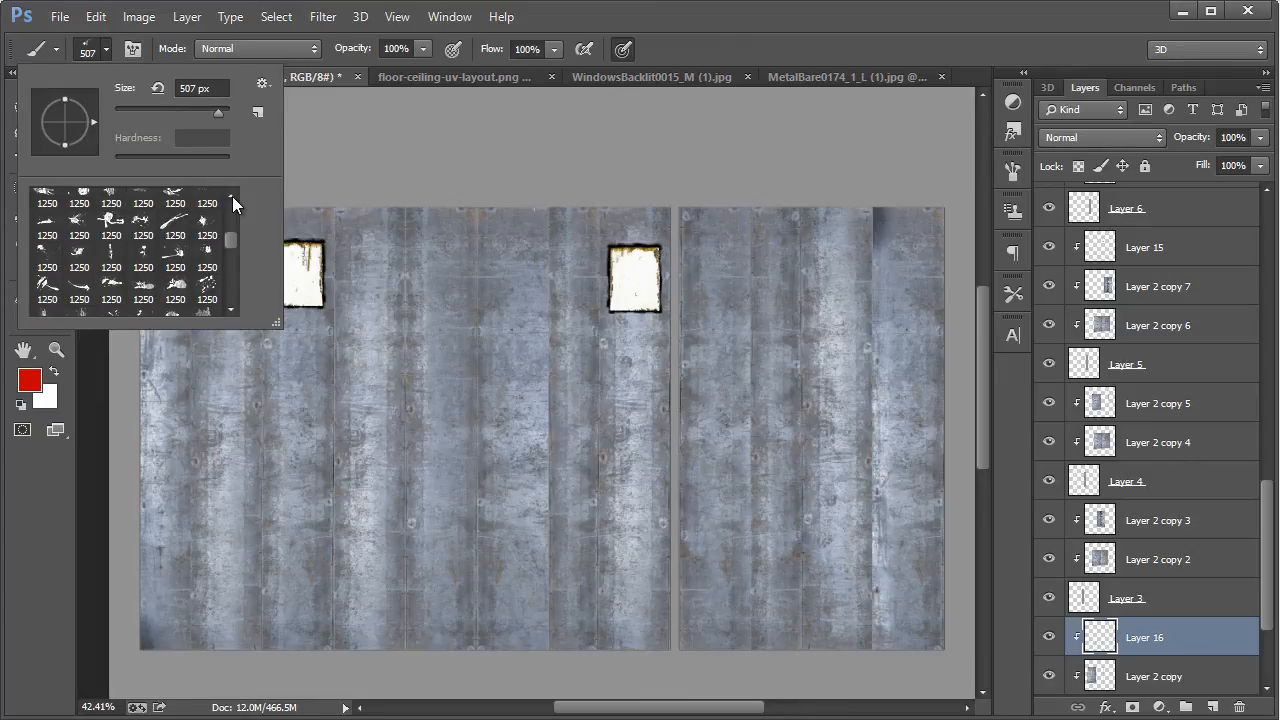
{"action": "left_click", "coordinate": [232, 196]}
{"action": "left_click", "coordinate": [232, 196]}
{"action": "left_click", "coordinate": [232, 196]}
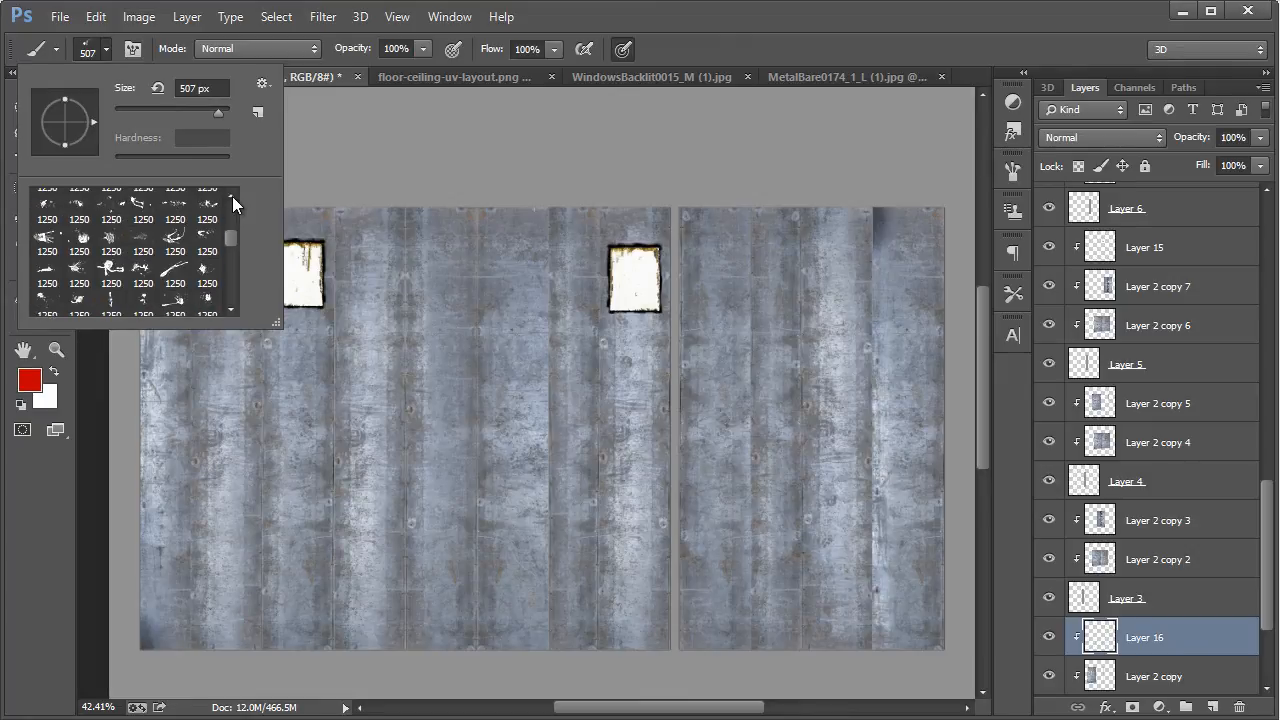
{"action": "left_click", "coordinate": [232, 196]}
{"action": "left_click", "coordinate": [232, 196]}
{"action": "left_click", "coordinate": [232, 196]}
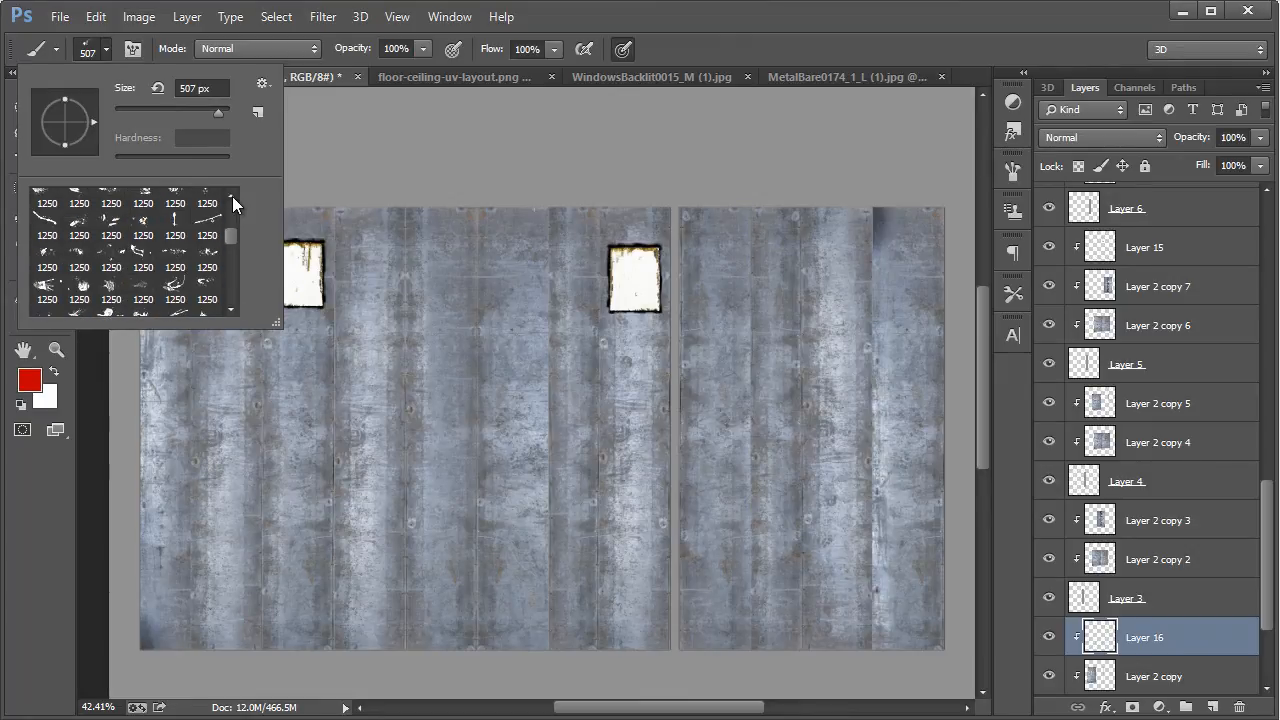
{"action": "left_click", "coordinate": [232, 196]}
{"action": "left_click", "coordinate": [232, 196]}
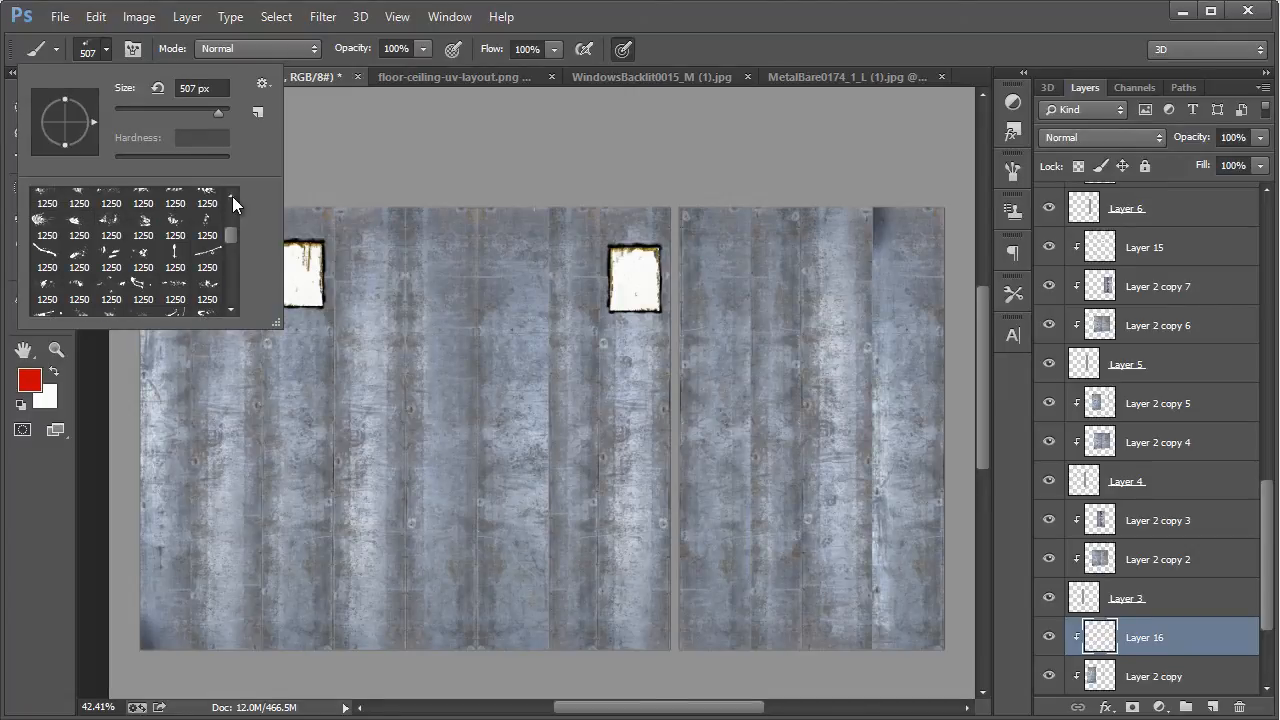
{"action": "left_click", "coordinate": [232, 196]}
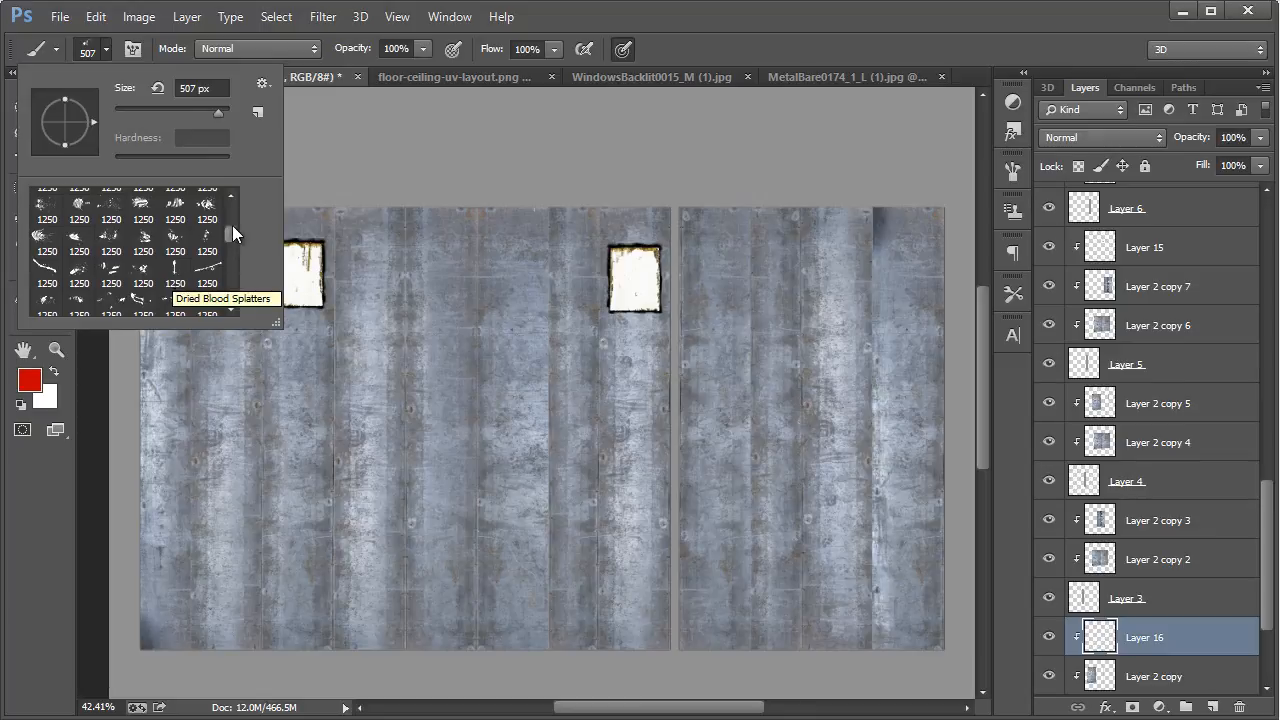
{"action": "left_click", "coordinate": [230, 193]}
{"action": "left_click", "coordinate": [230, 193]}
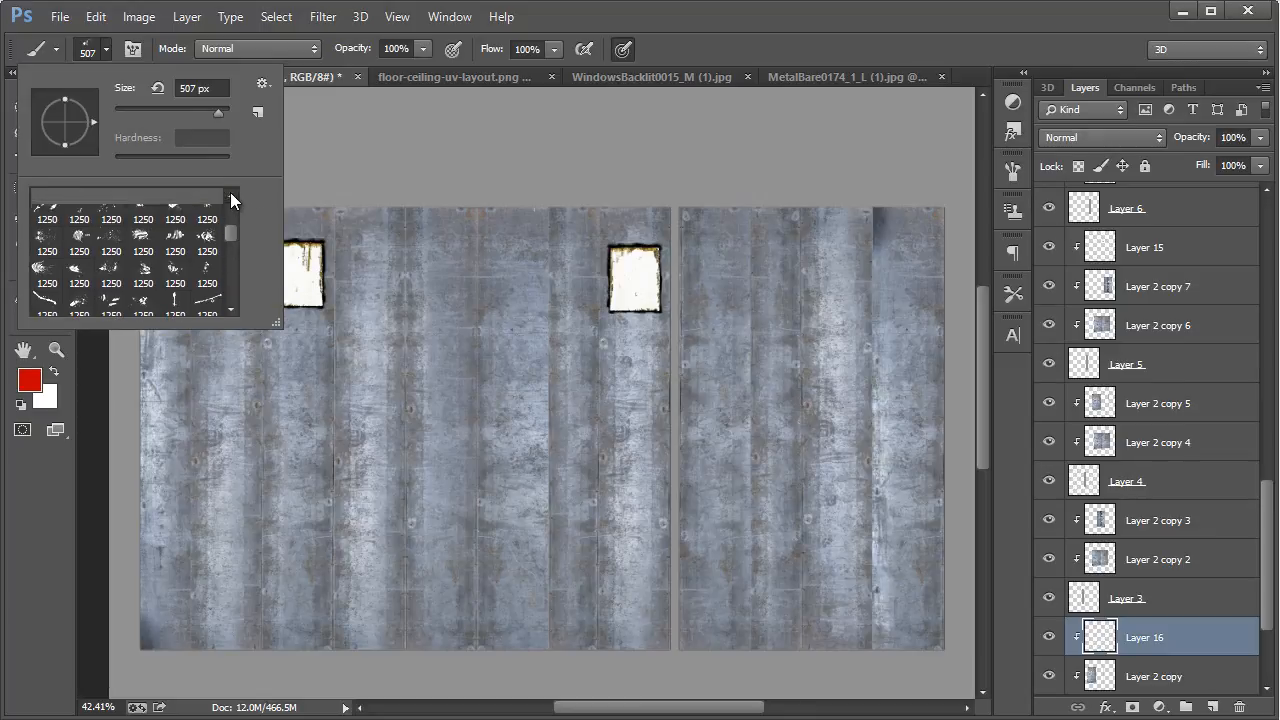
{"action": "left_click", "coordinate": [230, 193]}
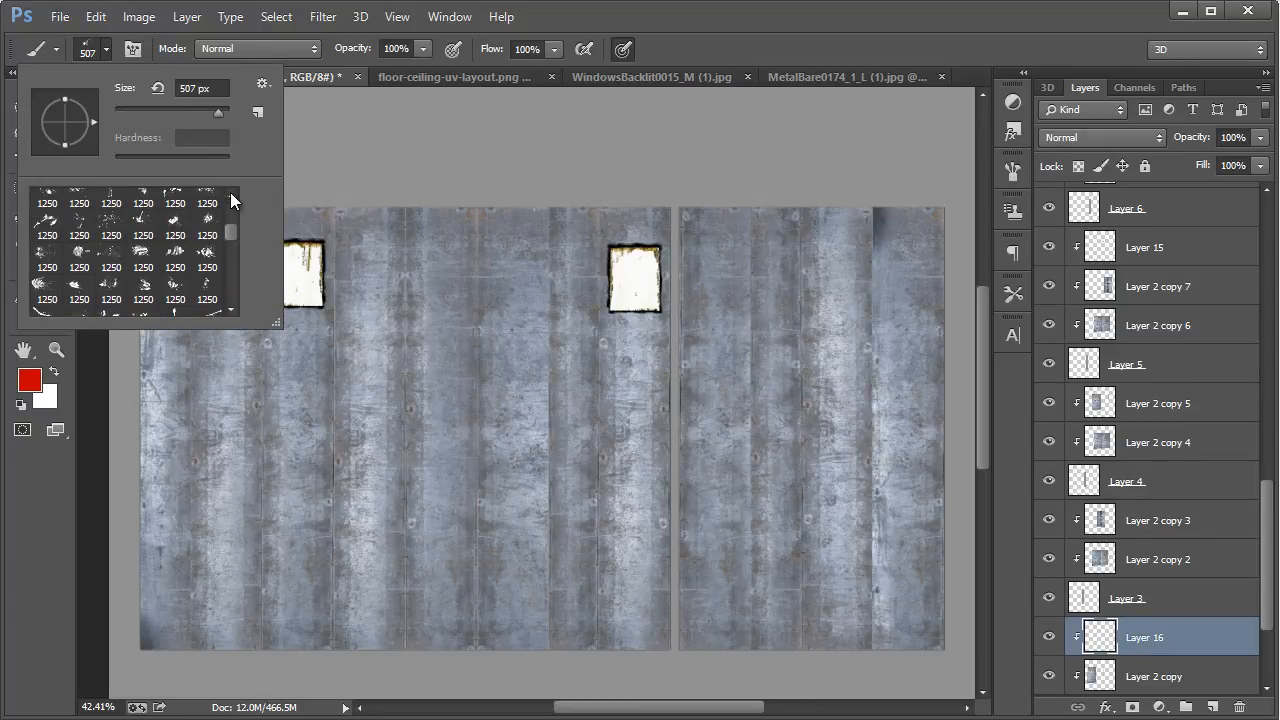
{"action": "scroll", "coordinate": [230, 233], "scroll_direction": "down", "scroll_amount": 1}
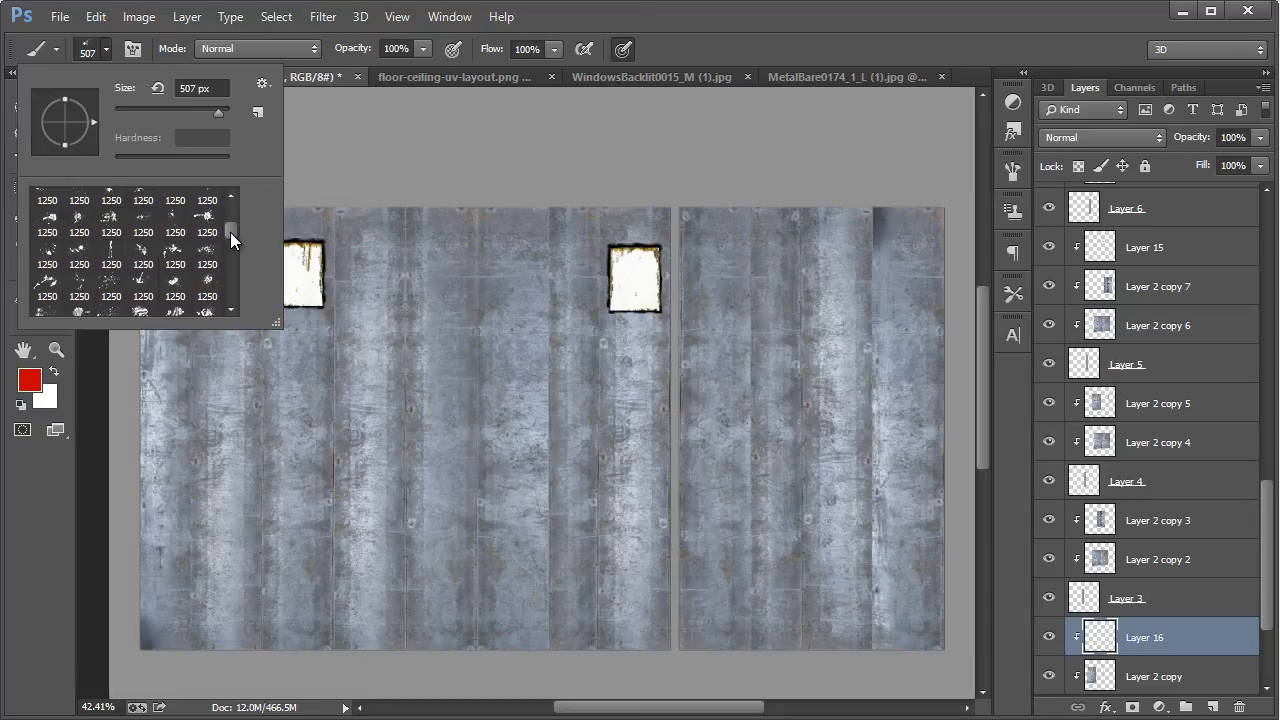
{"action": "left_click_drag", "start_coordinate": [230, 232], "coordinate": [232, 238]}
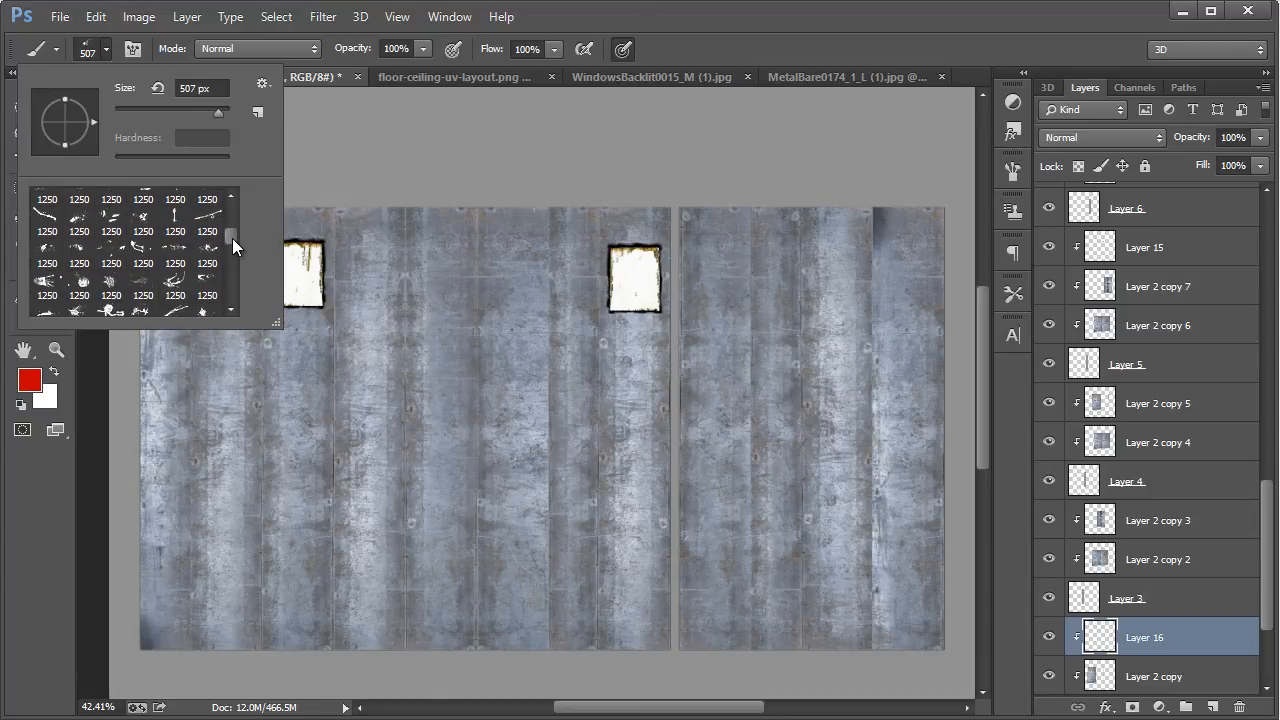
{"action": "left_click", "coordinate": [188, 232]}
Step: Try stamping the 1250 px red splatter on the middle wall panel on Layer 16, and undo it
{"action": "left_click", "coordinate": [366, 512]}
{"action": "key", "text": "ctrl+z"}
{"action": "left_click", "coordinate": [441, 485]}
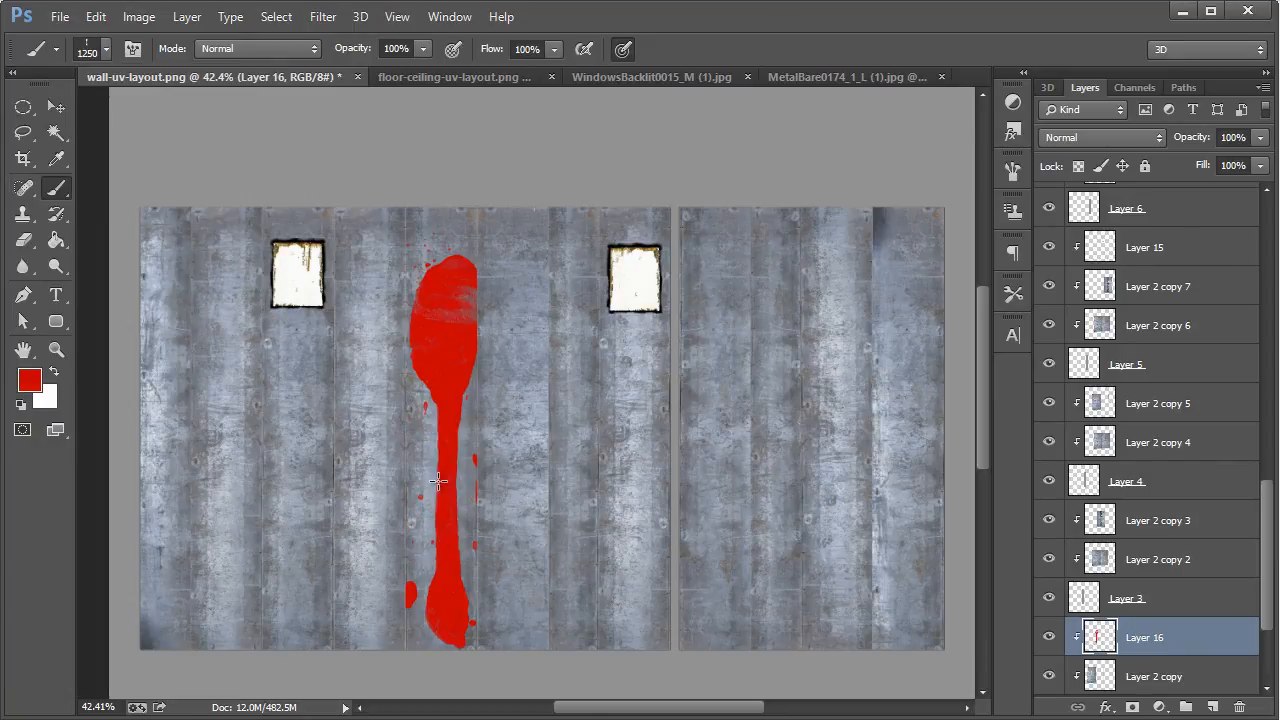
{"action": "key", "text": "ctrl+z"}
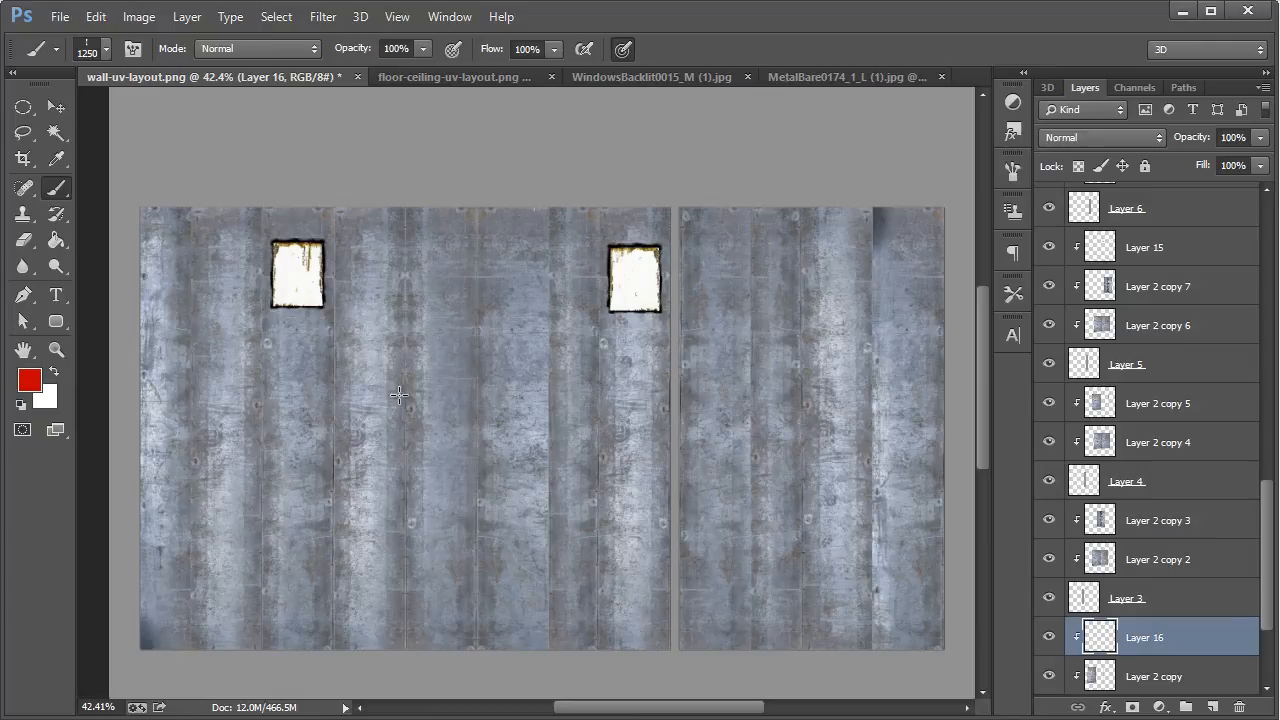
Step: Reduce the splatter brush to 349 px and stamp it in red near the lower end of the middle wall panel, undoing misplaced stamps
{"action": "left_click", "coordinate": [105, 48]}
{"action": "left_click_drag", "start_coordinate": [170, 110], "coordinate": [209, 107]}
{"action": "left_click", "coordinate": [430, 434]}
{"action": "key", "text": "ctrl+z"}
{"action": "left_click", "coordinate": [105, 48]}
{"action": "left_click", "coordinate": [428, 500]}
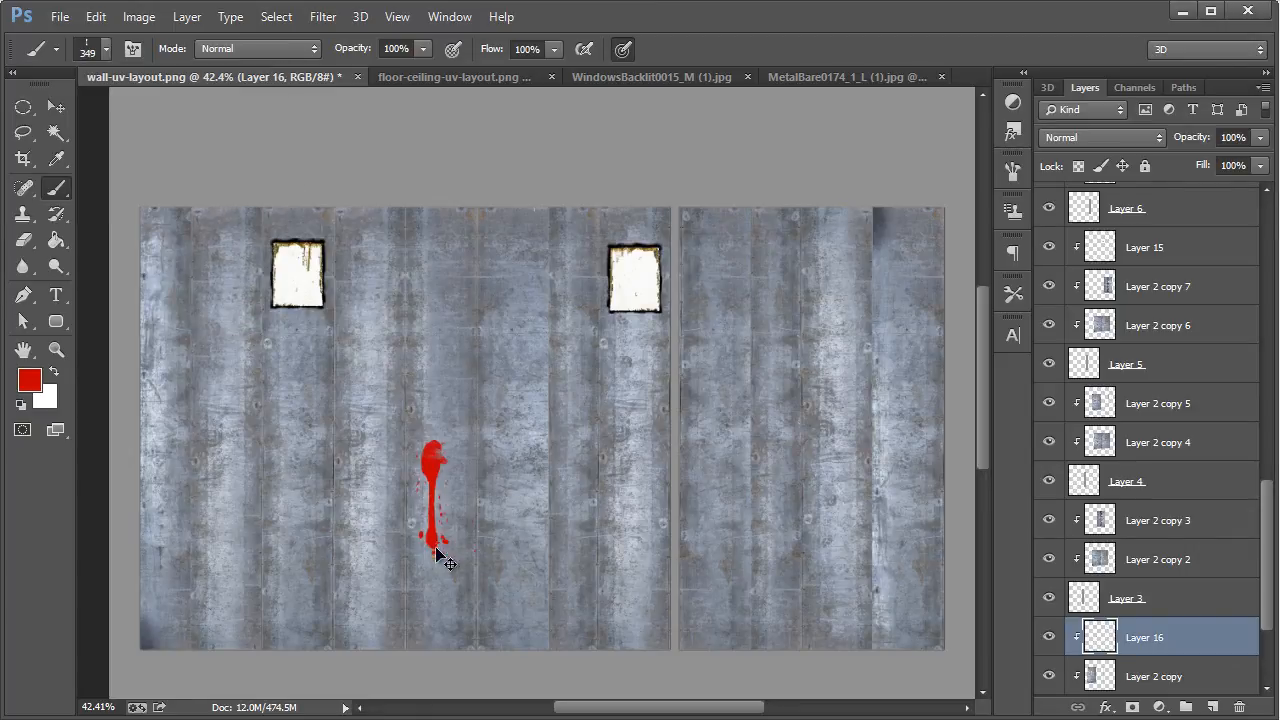
{"action": "key", "text": "ctrl+z"}
{"action": "left_click", "coordinate": [438, 583]}
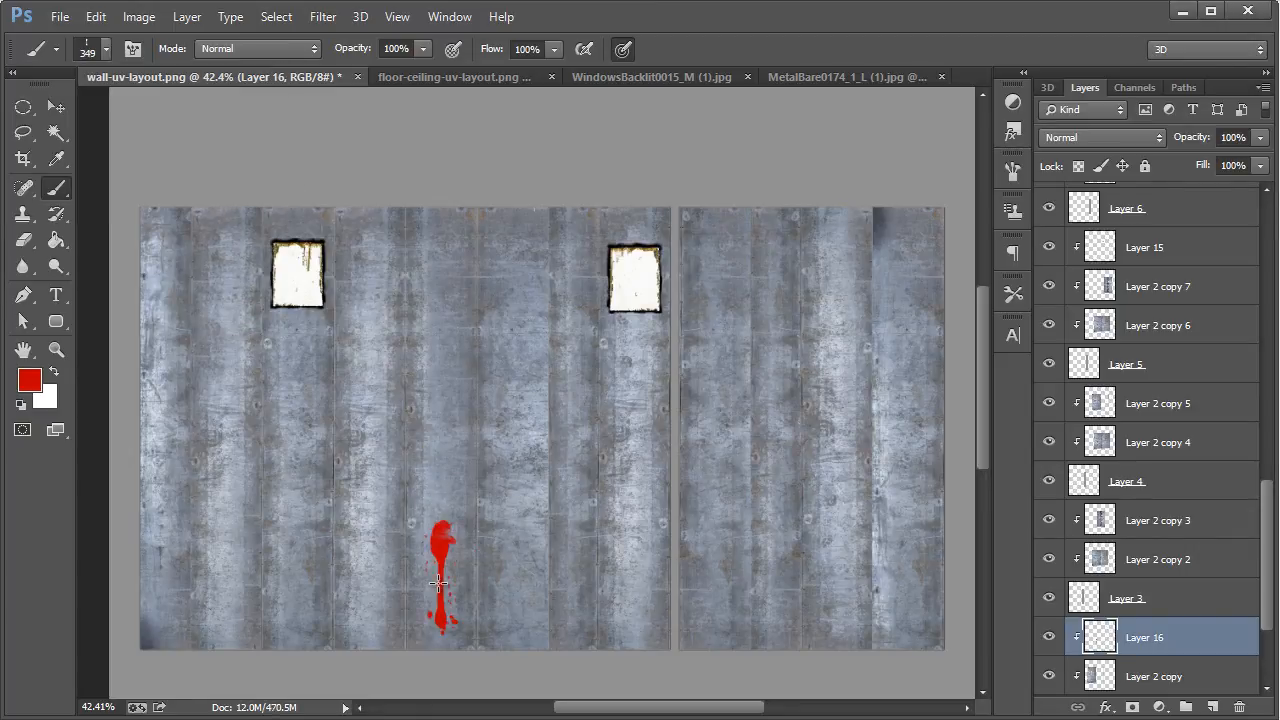
{"action": "key", "text": "ctrl+z"}
{"action": "left_click", "coordinate": [447, 585]}
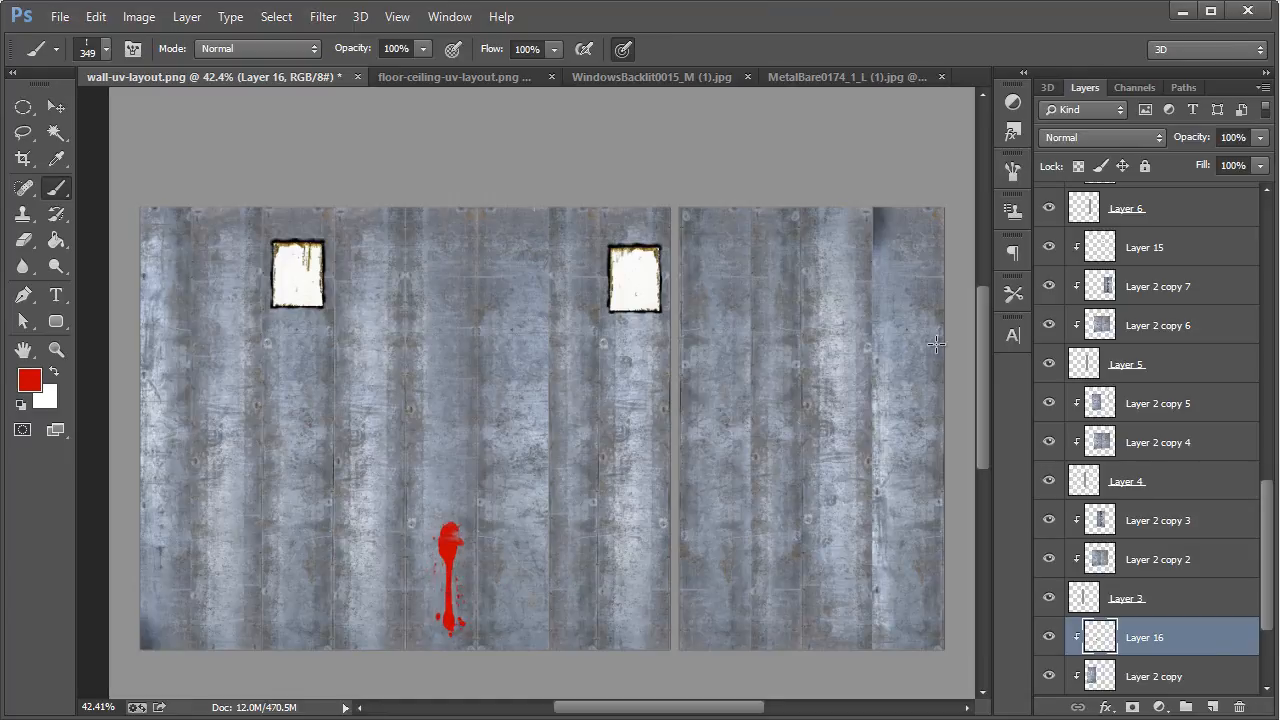
Step: Try the Color Burn and Linear Burn blend modes on Layer 16's splatter, and switch it to Darken
{"action": "left_click", "coordinate": [1110, 140]}
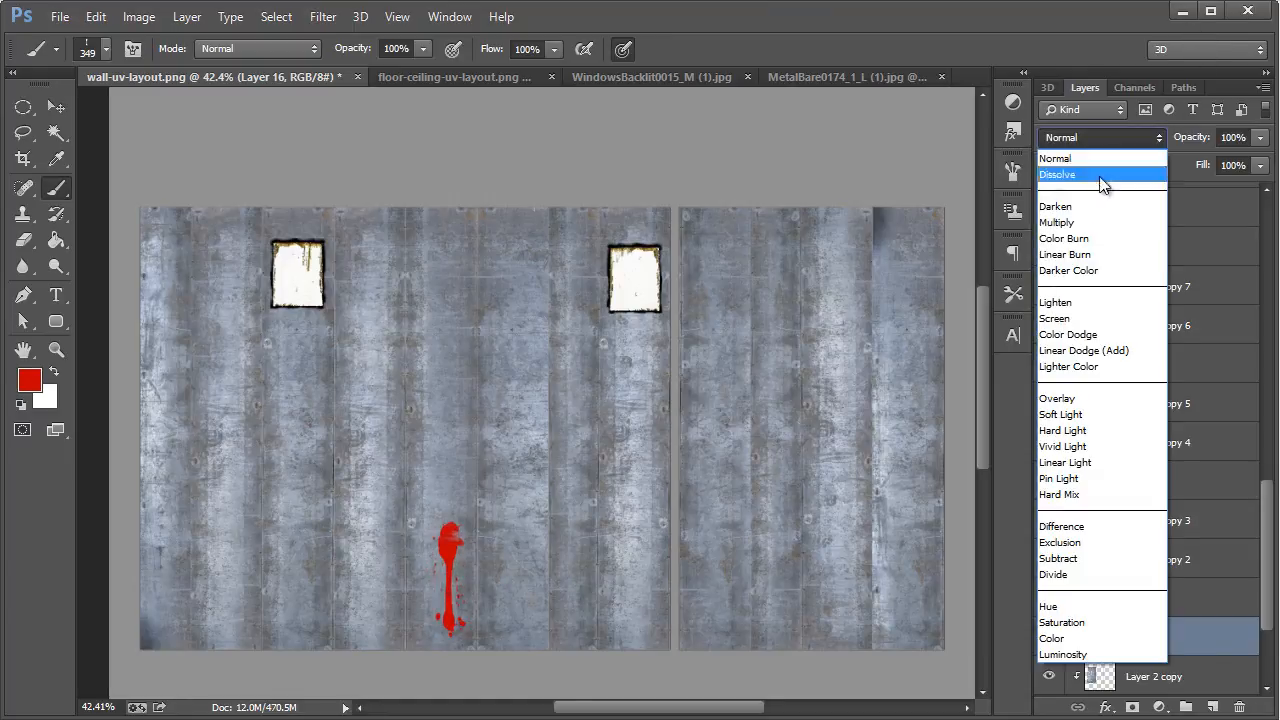
{"action": "left_click", "coordinate": [1078, 239]}
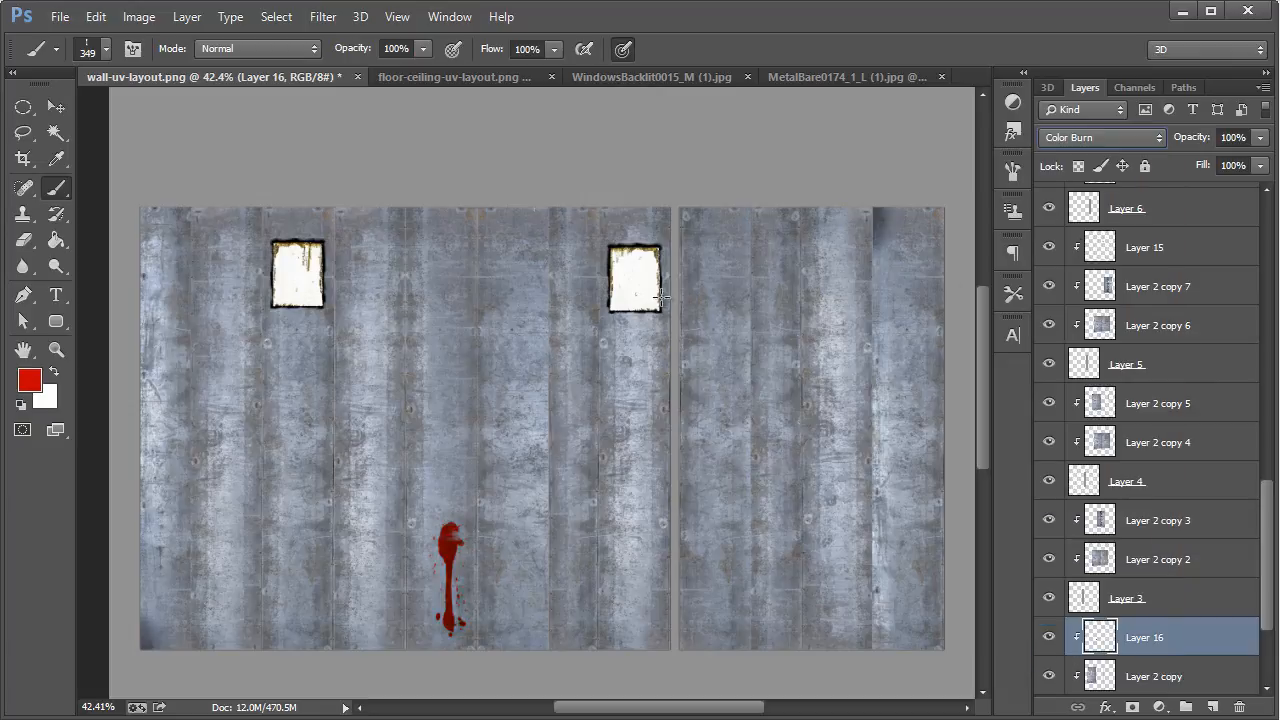
{"action": "left_click", "coordinate": [55, 106]}
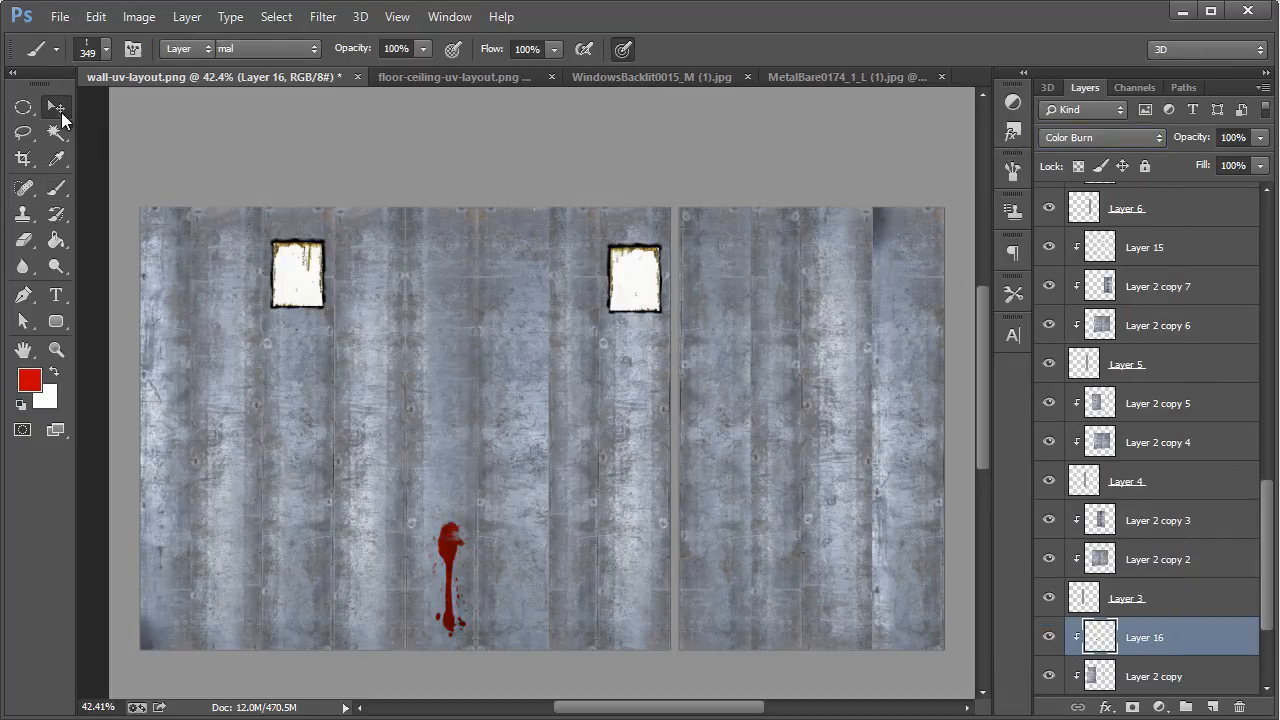
{"action": "left_click", "coordinate": [1150, 135]}
{"action": "left_click", "coordinate": [1150, 135]}
{"action": "key", "text": "Down"}
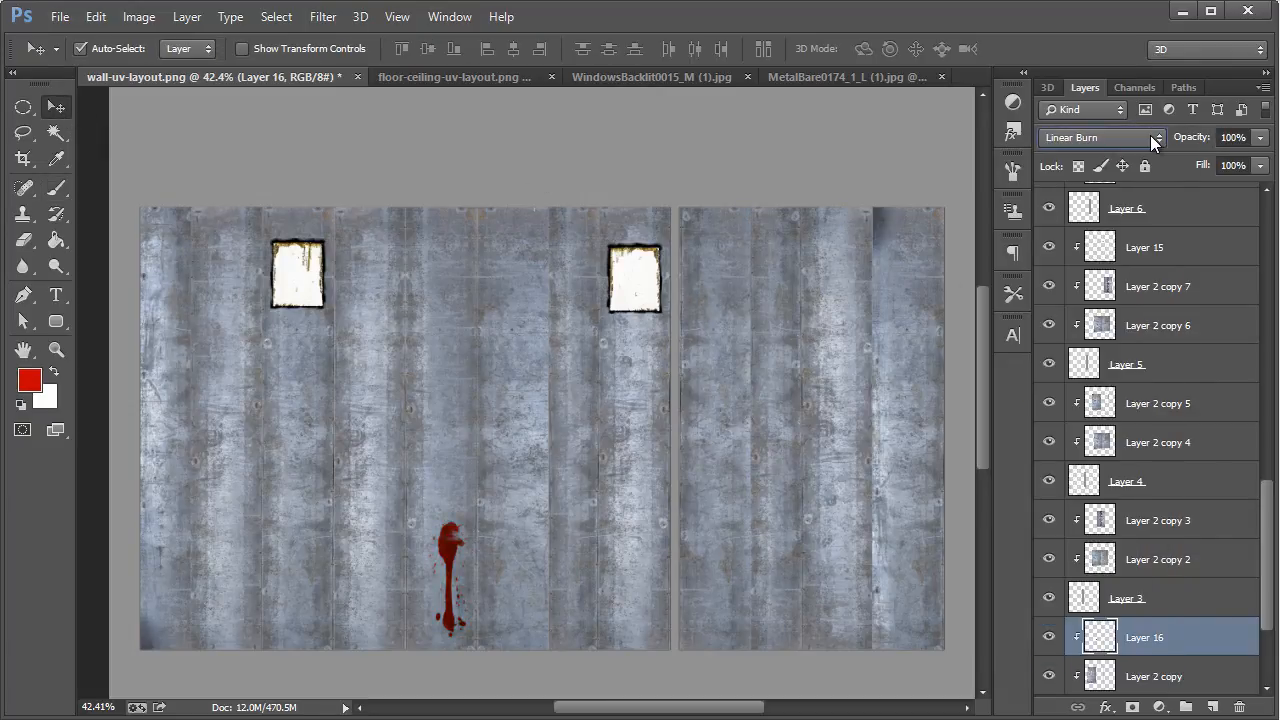
{"action": "key", "text": "Up"}
{"action": "key", "text": "Up"}
{"action": "key", "text": "Up"}
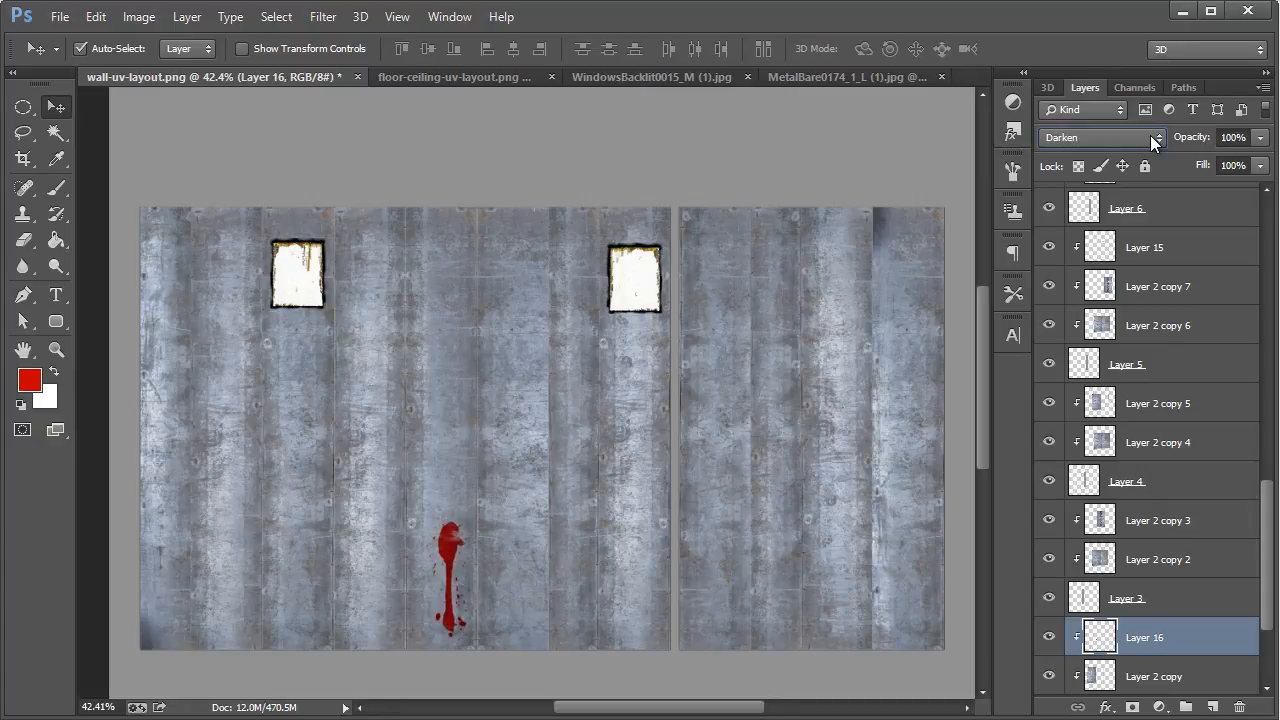